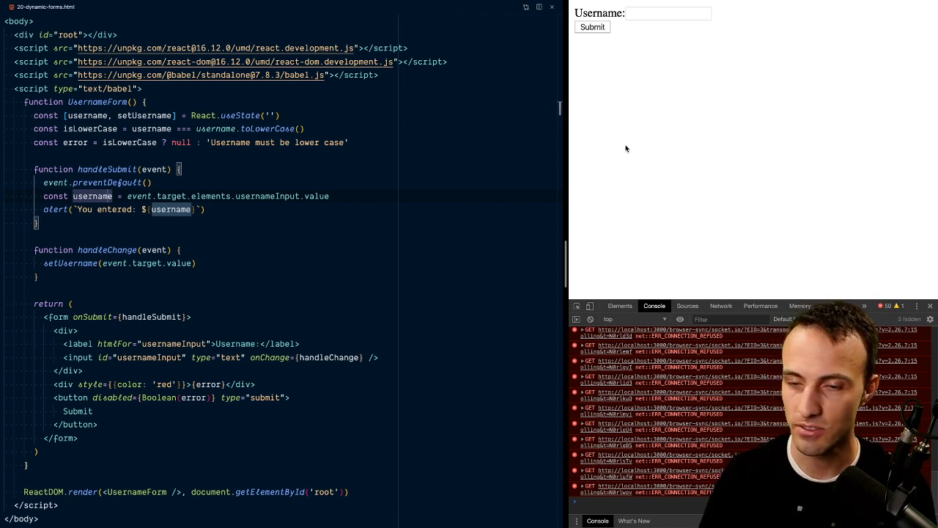
# Show the project's file explorer beside the code of 20-dynamic-forms.html
pyautogui.click(417, 155)
pyautogui.press('super+b')
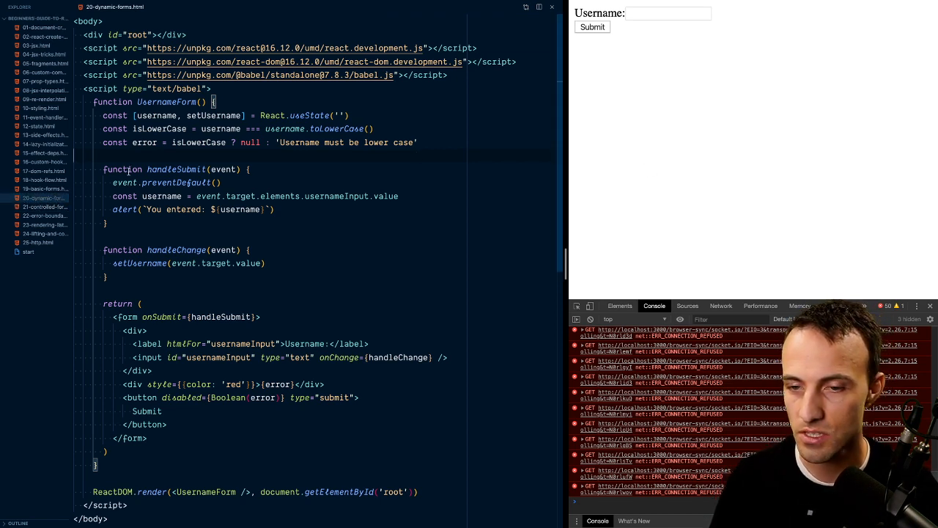
pyautogui.moveTo(179, 166)
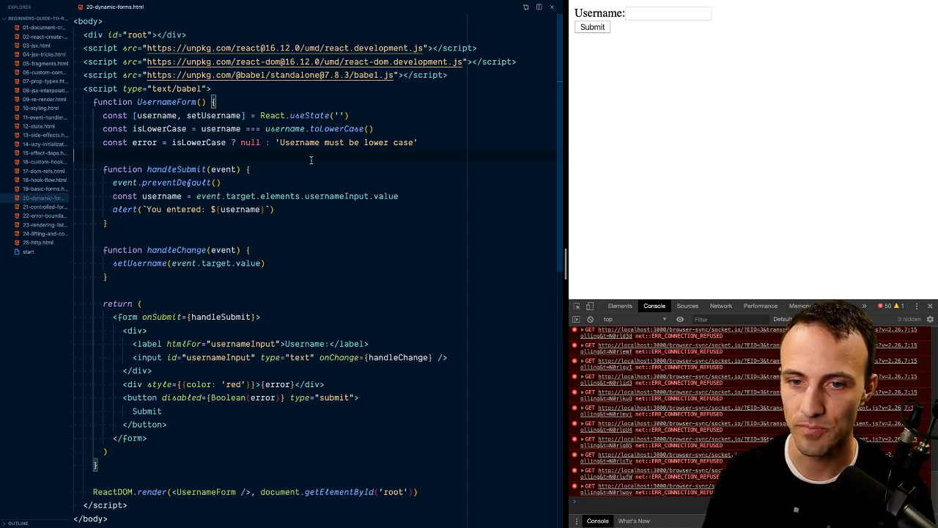
# Switch to the 05-fragments project in ScreenFlow and compare it with the 05-fragments.html entry in the code editor's file list
pyautogui.press('super+Tab')
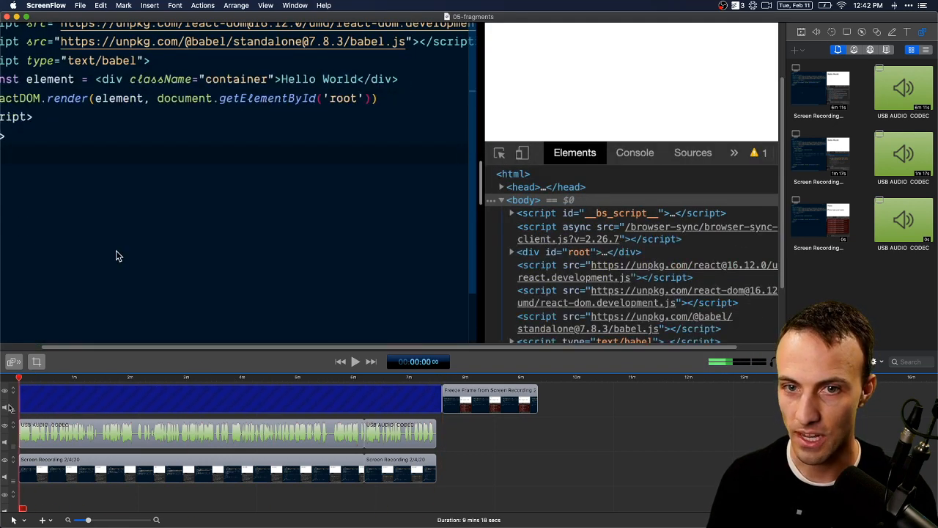
pyautogui.press('Home')
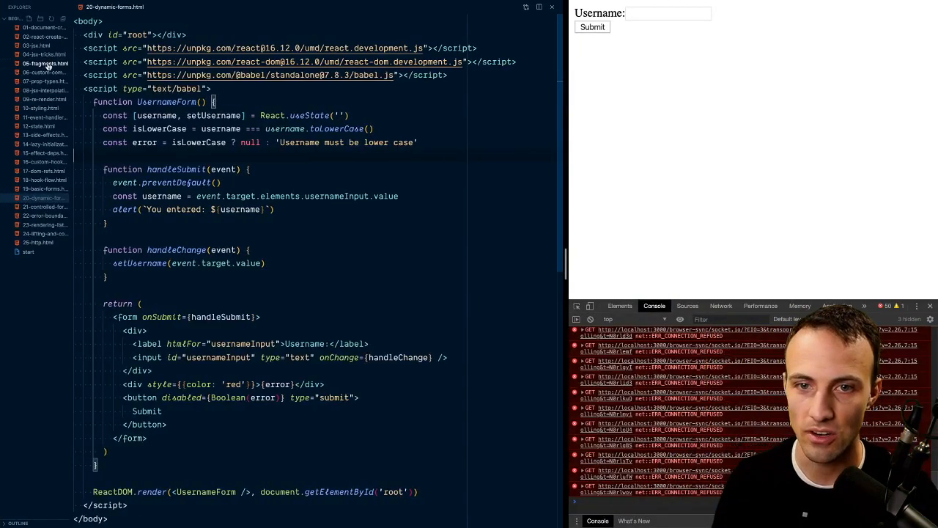
pyautogui.click(40, 63)
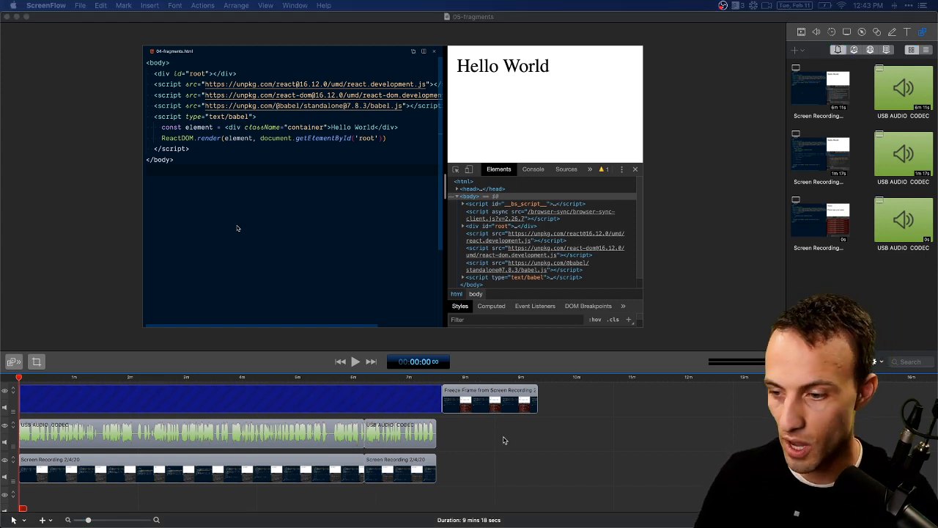
# Place the ScreenFlow playhead at 07:49 and examine the file name overlay of the freeze-frame clip
pyautogui.click(477, 435)
pyautogui.click(456, 425)
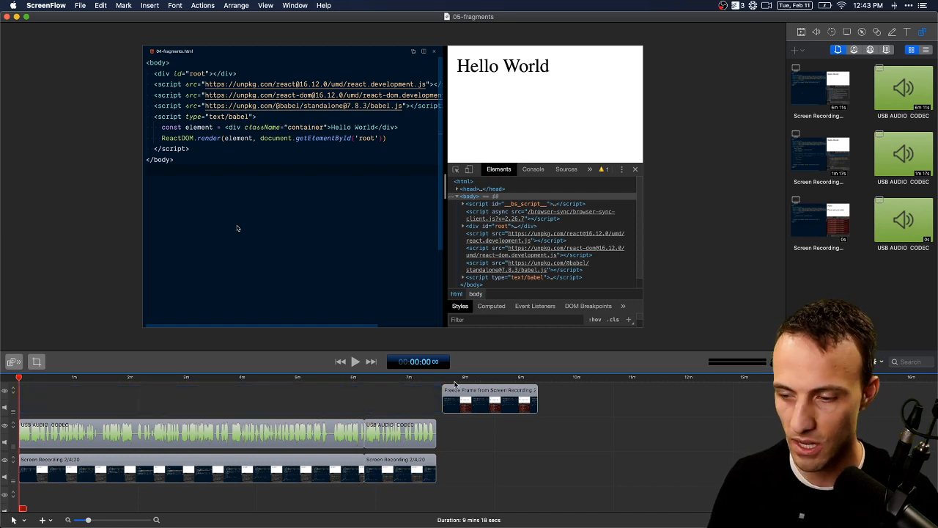
pyautogui.click(455, 378)
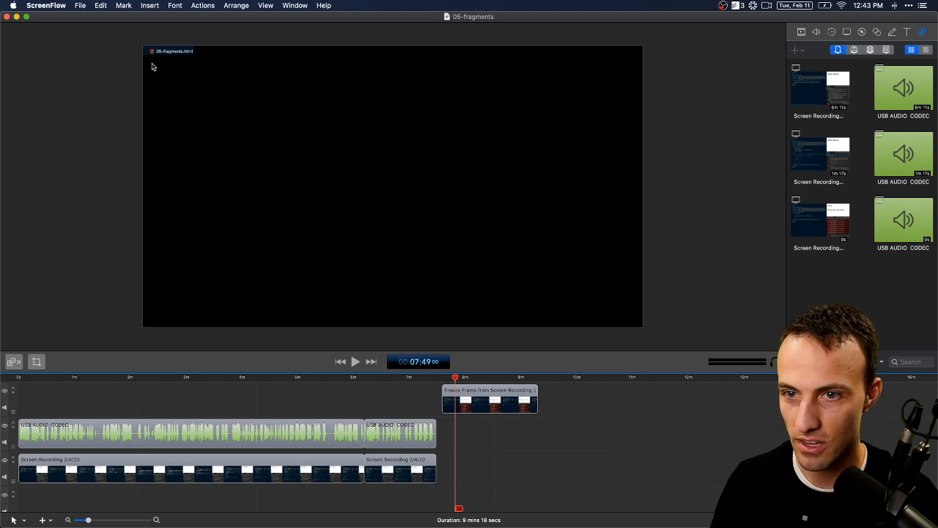
pyautogui.scroll(-5, 139, 49)
pyautogui.scroll(10, 139, 48)
pyautogui.scroll(-3, 140, 48)
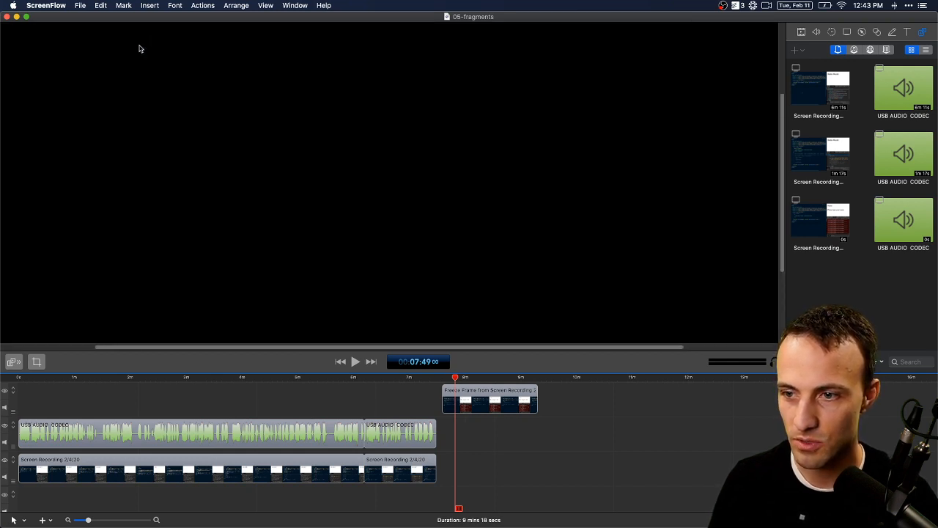
pyautogui.scroll(-3, 139, 48)
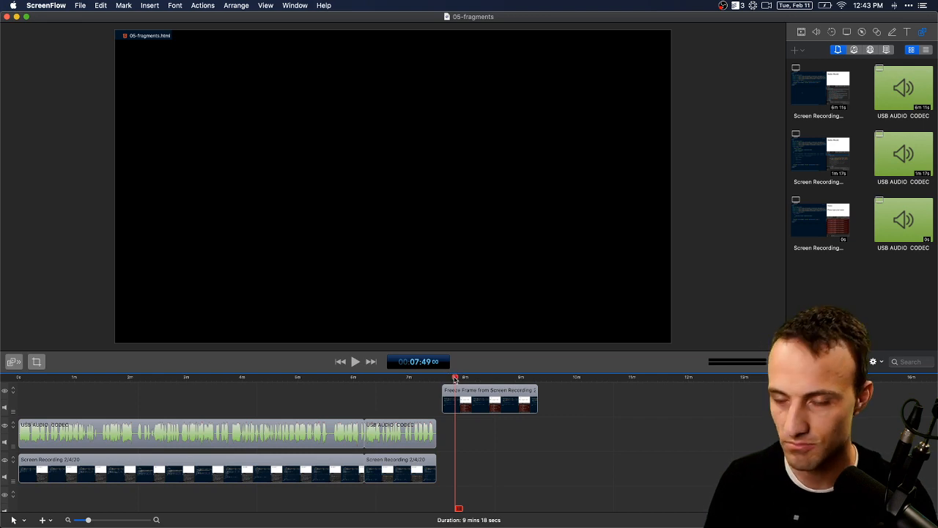
# Compare the recording at about 04:20 with the freeze-frame overlay at about 07:59 on the timeline
pyautogui.moveTo(454, 378); pyautogui.dragTo(261, 378)
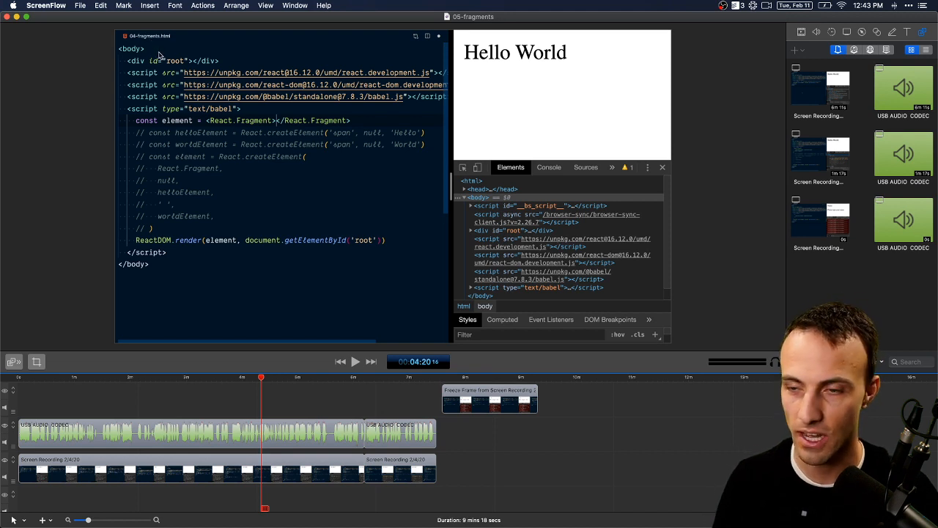
pyautogui.moveTo(463, 387)
pyautogui.mouseDown()
pyautogui.moveTo(511, 386)
pyautogui.moveTo(464, 386)
pyautogui.mouseUp()
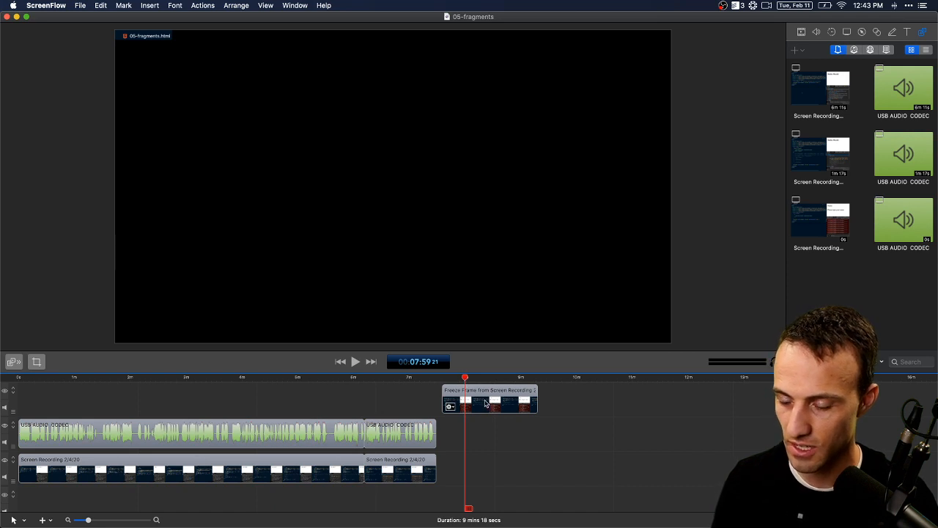
pyautogui.click(214, 378)
# Play the first few seconds of the timeline from its start and pause
pyautogui.press('Home')
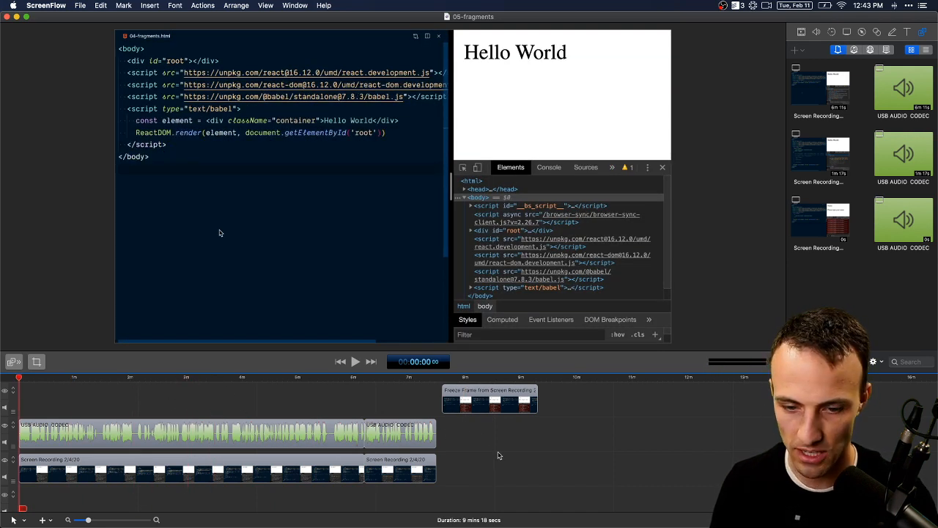
pyautogui.press('space')
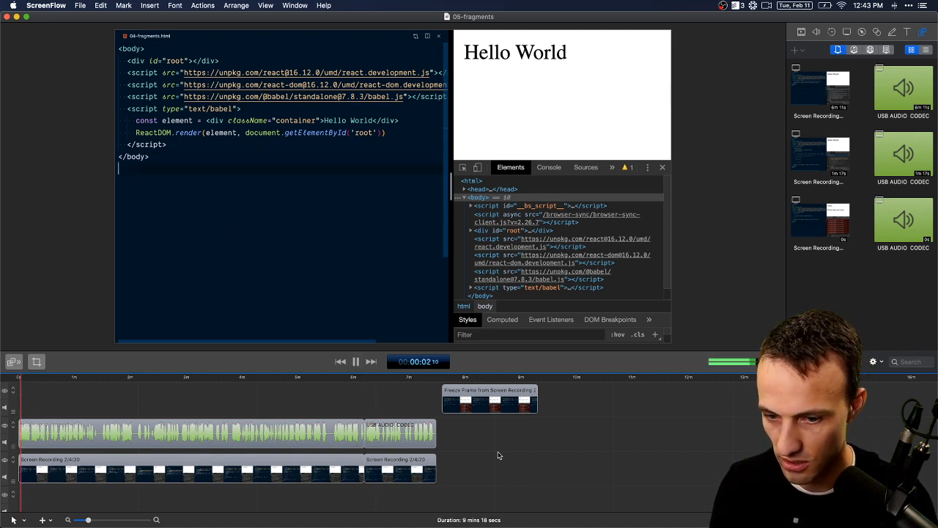
pyautogui.press('space')
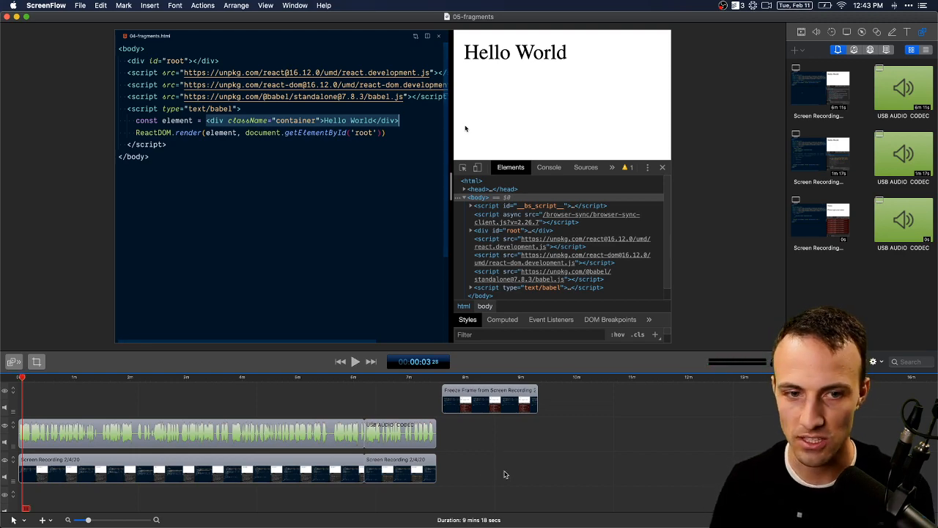
# Go to the empty desktop space and open Loopback
pyautogui.hotkey('ctrl', 'Right')
pyautogui.hotkey('ctrl', 'Right')
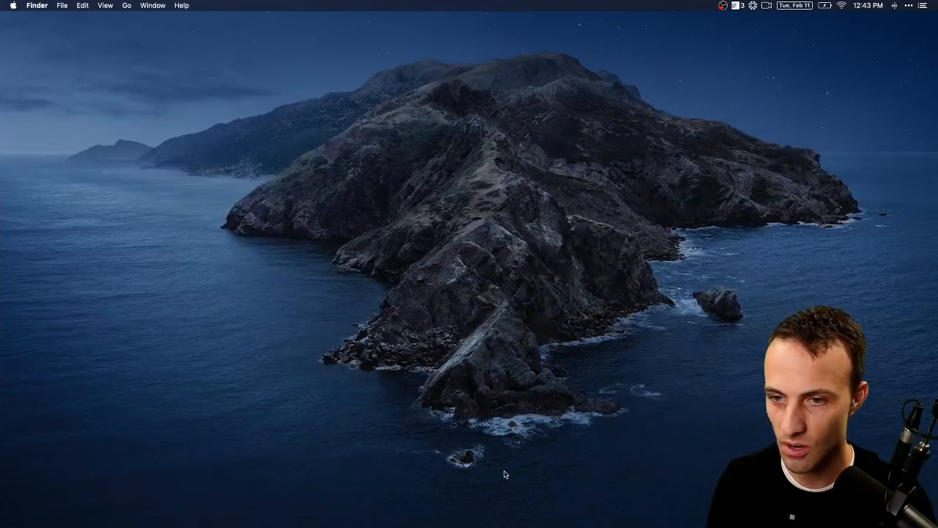
pyautogui.hotkey('alt', 'space')
pyautogui.write('lo')
pyautogui.press('Return')
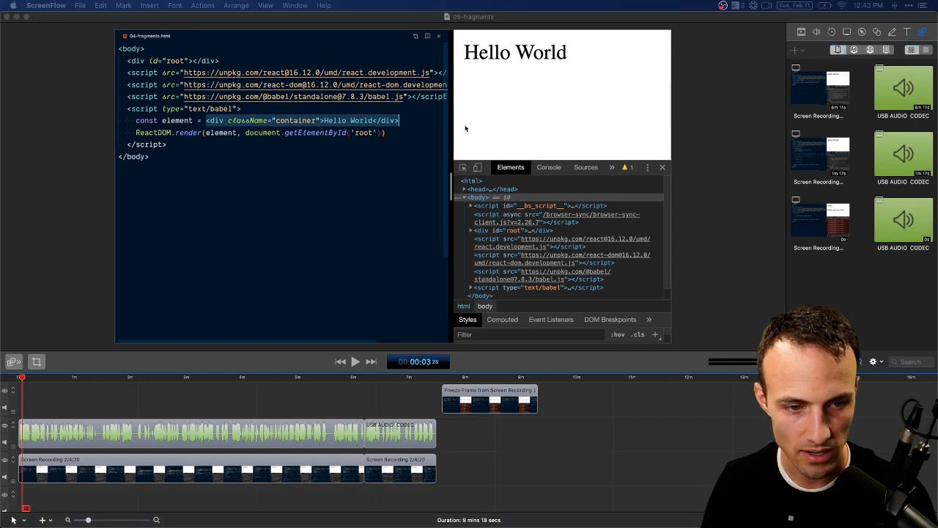
# Start timeline playback in ScreenFlow and set the OWC Thunderbolt monitor volume of Loopback's Computer Sounds device to 36%
pyautogui.click(130, 404)
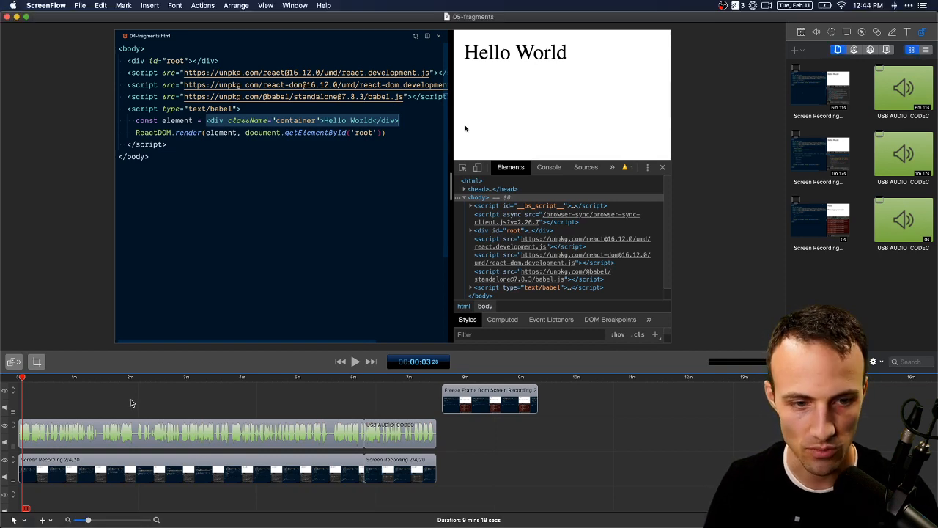
pyautogui.press('space')
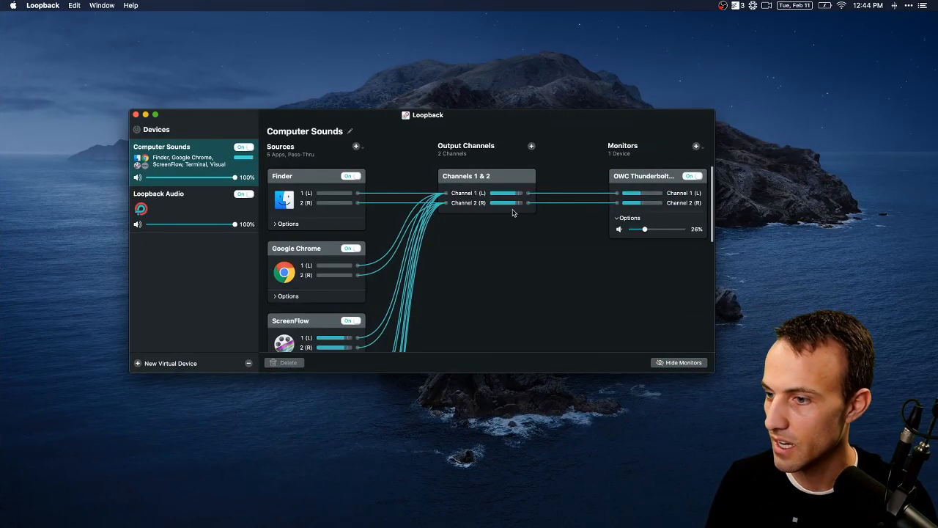
pyautogui.scroll(-3, 339, 313)
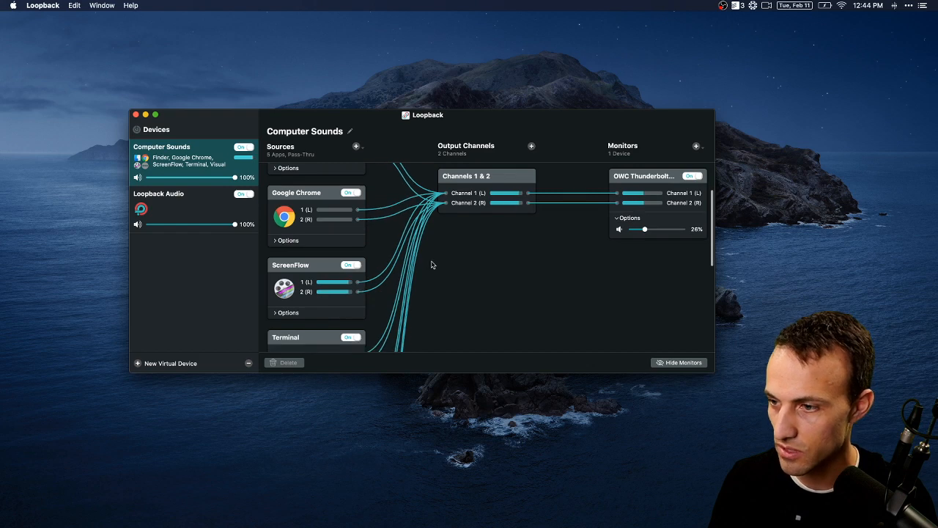
pyautogui.scroll(-5, 431, 265)
pyautogui.scroll(8, 431, 264)
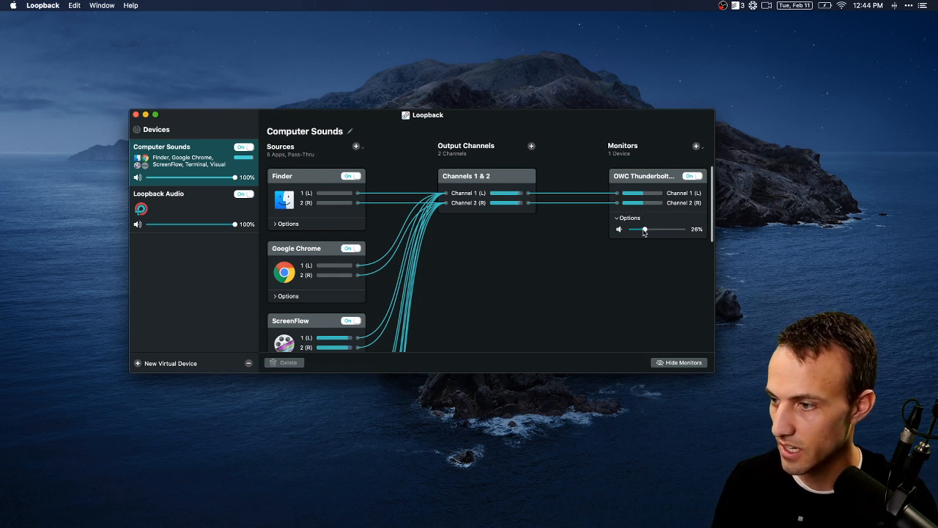
pyautogui.moveTo(645, 231)
pyautogui.mouseDown()
pyautogui.moveTo(677, 231)
pyautogui.moveTo(649, 232)
pyautogui.mouseUp()
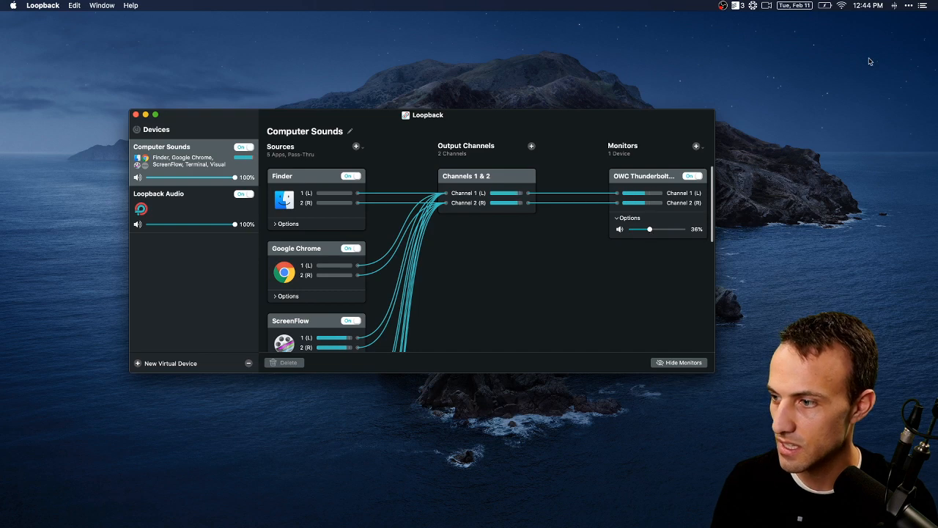
# Open the system Sound preferences and show the list of sound output devices
pyautogui.click(909, 5)
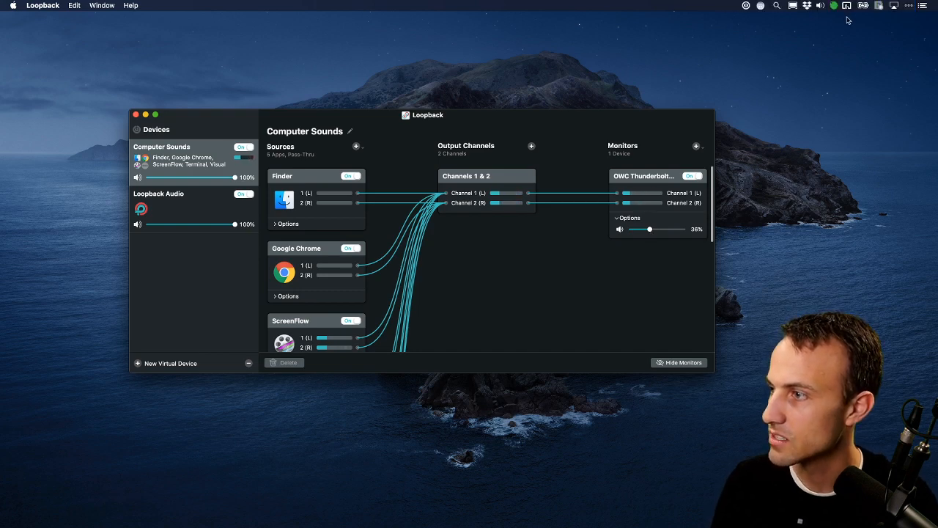
pyautogui.click(833, 68)
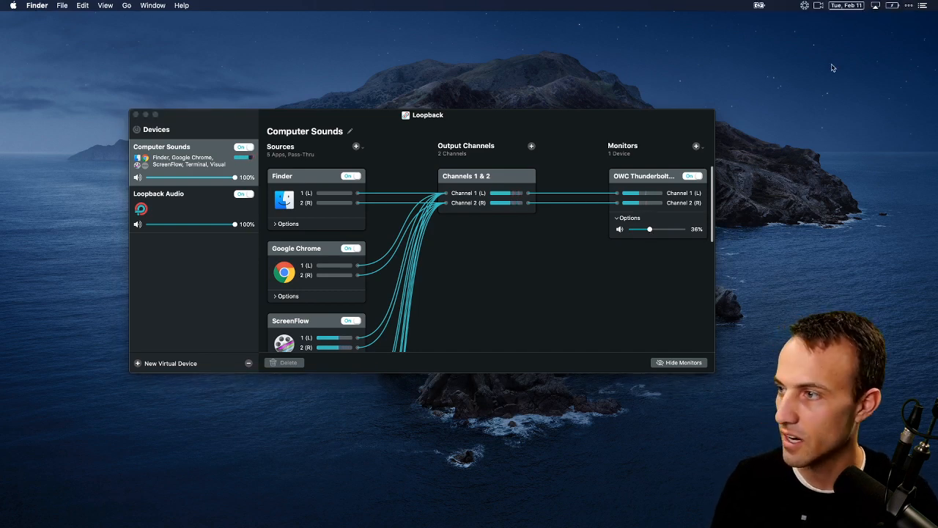
pyautogui.press('cmd+space')
pyautogui.write('sou')
pyautogui.press('Return')
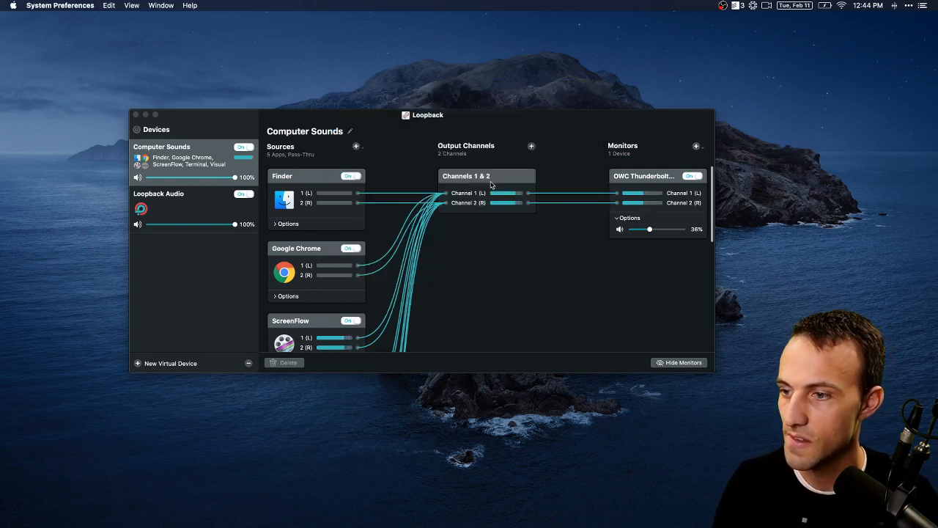
pyautogui.click(544, 221)
pyautogui.click(518, 222)
pyautogui.scroll(-2, 453, 294)
pyautogui.scroll(3, 453, 294)
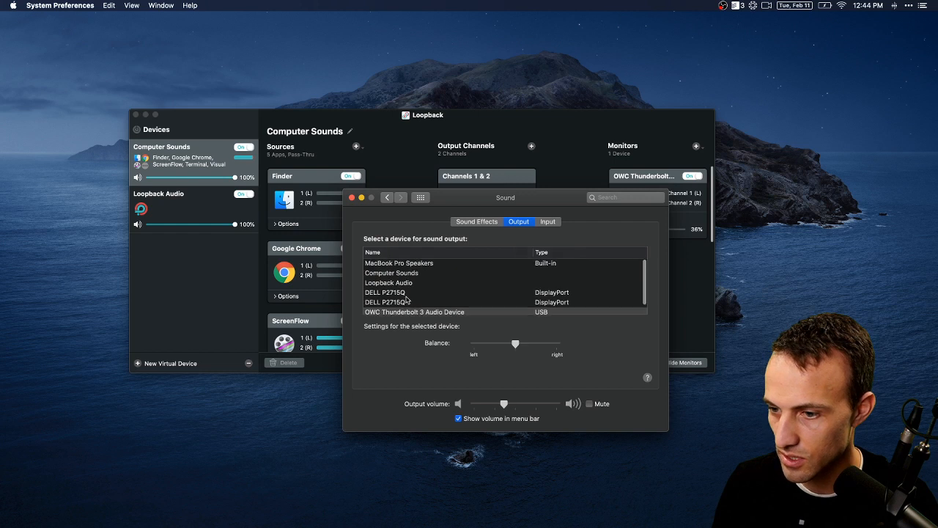
# Try Computer Sounds and DELL P2715Q as the sound output, and return it to OWC Thunderbolt 3 Audio Device
pyautogui.click(401, 286)
pyautogui.click(408, 277)
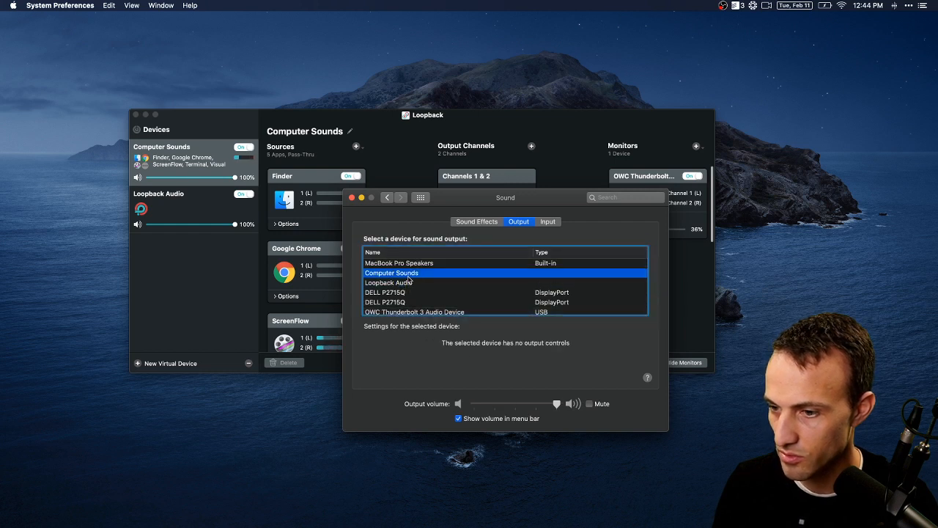
pyautogui.scroll(-2, 435, 276)
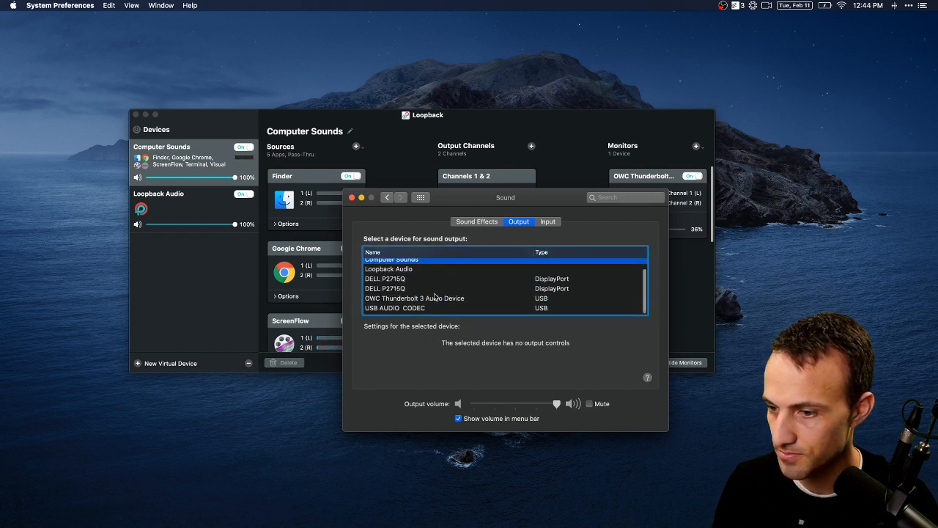
pyautogui.click(486, 301)
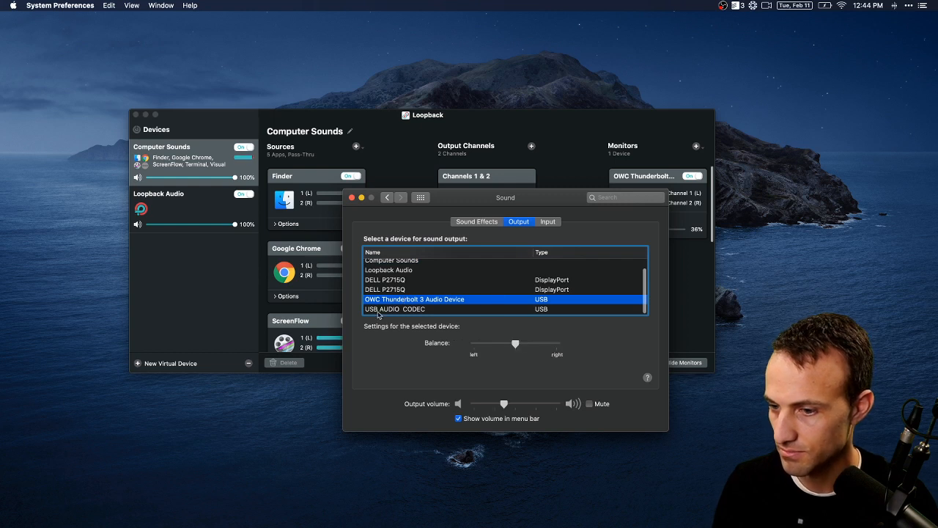
pyautogui.click(404, 291)
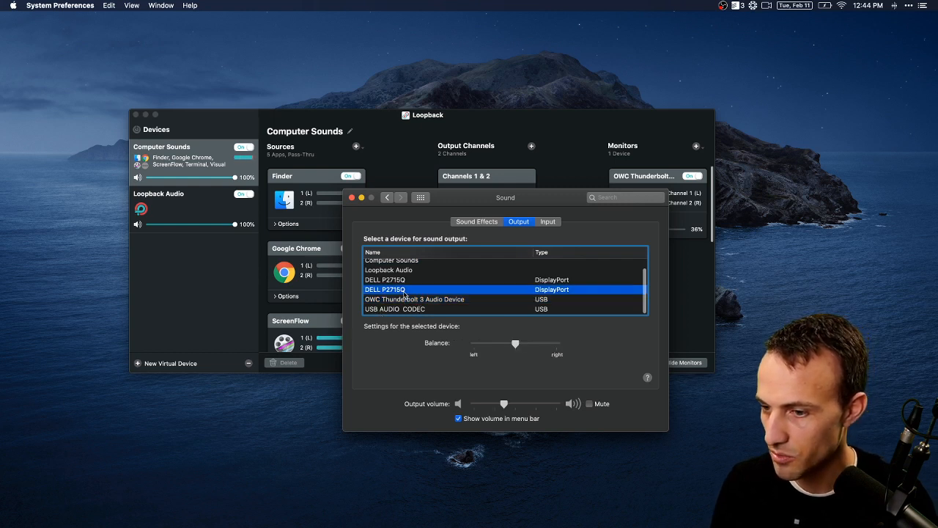
pyautogui.click(401, 283)
pyautogui.click(411, 301)
# Move the Sound and Loopback windows apart and add MacBook Pro Speakers as a monitor for Computer Sounds
pyautogui.moveTo(453, 207); pyautogui.dragTo(209, 270)
pyautogui.moveTo(373, 119); pyautogui.dragTo(533, 65)
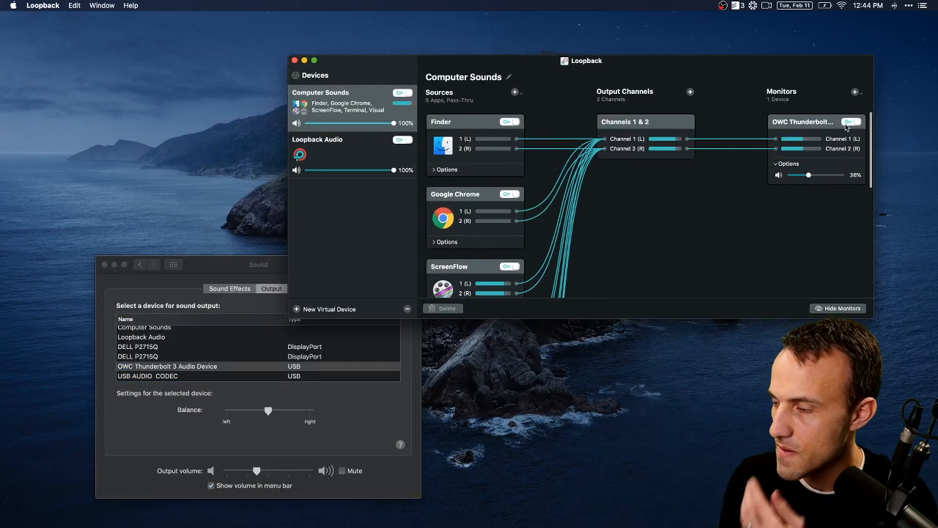
pyautogui.click(812, 124)
pyautogui.click(854, 93)
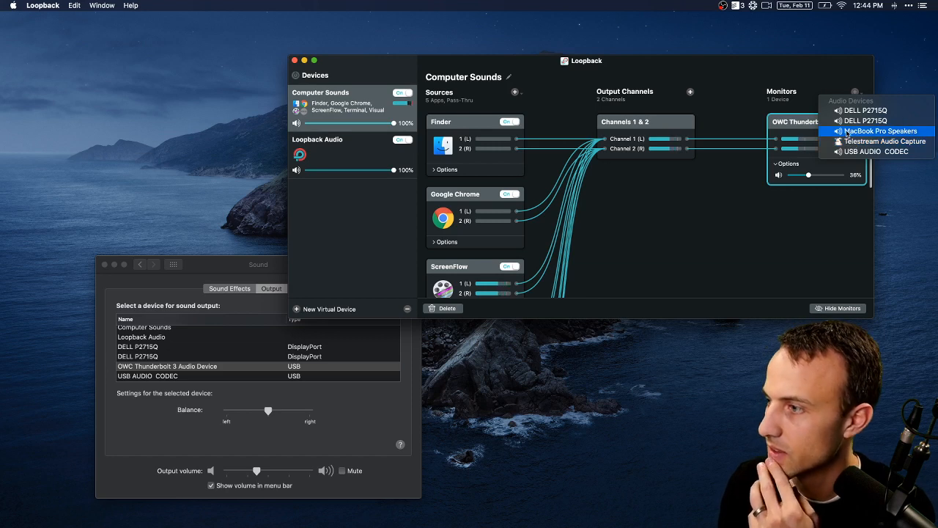
pyautogui.click(876, 131)
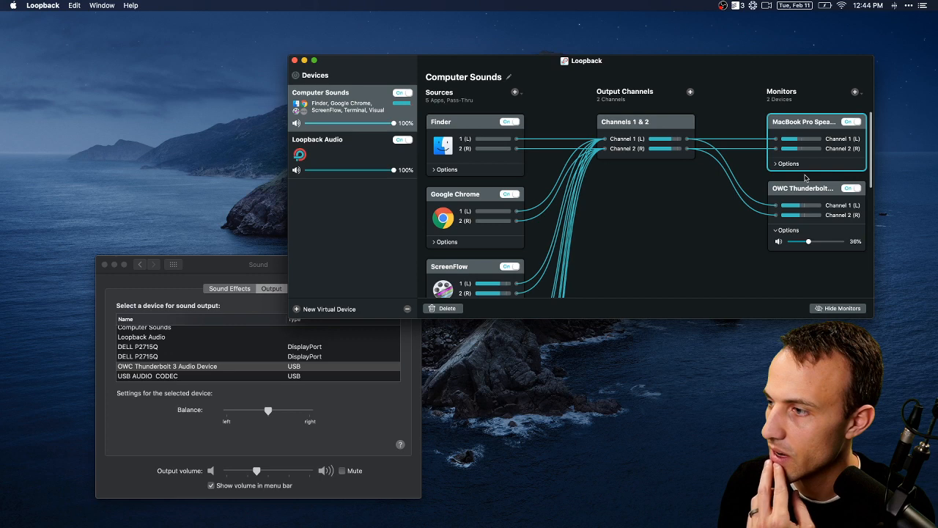
# Turn the Pass-Thru source of Computer Sounds off and back on
pyautogui.scroll(-10, 525, 212)
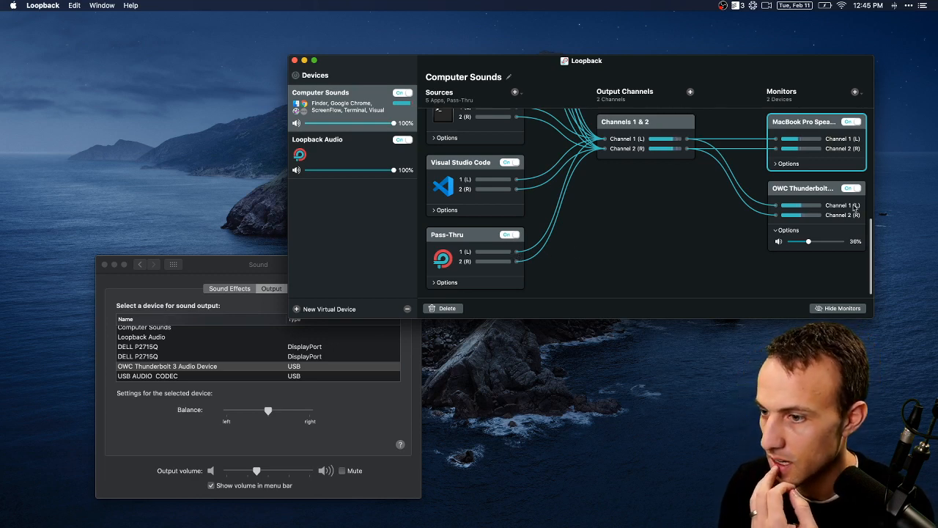
pyautogui.click(508, 236)
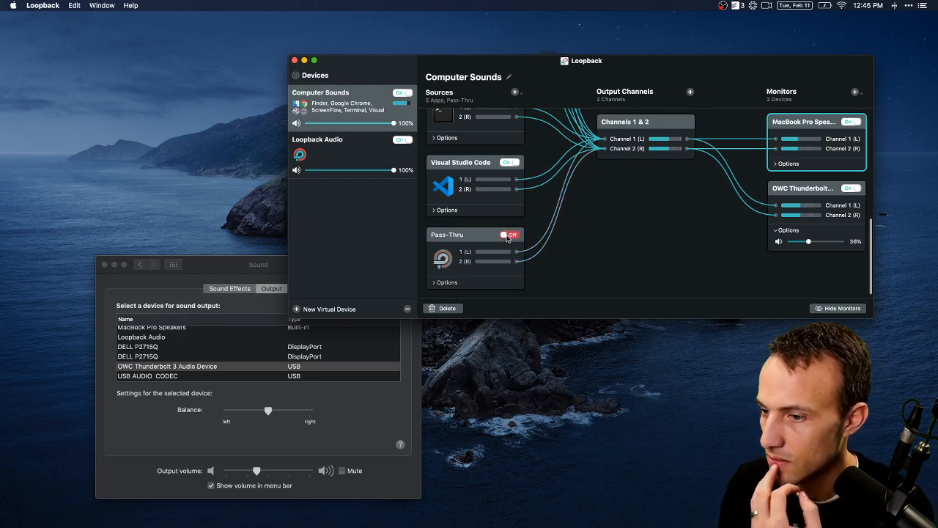
pyautogui.click(508, 235)
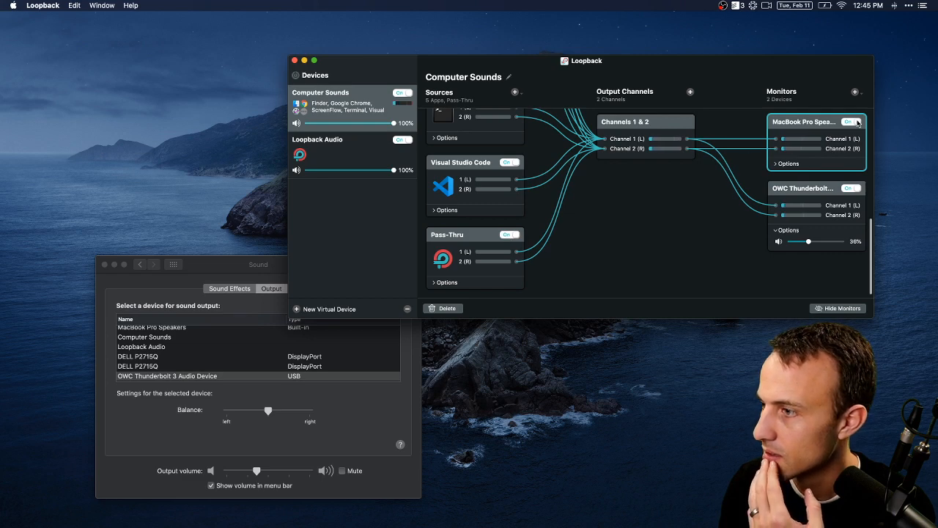
# Remove the MacBook Pro Speakers monitor from Computer Sounds, and switch its Pass-Thru source off and on again
pyautogui.click(821, 164)
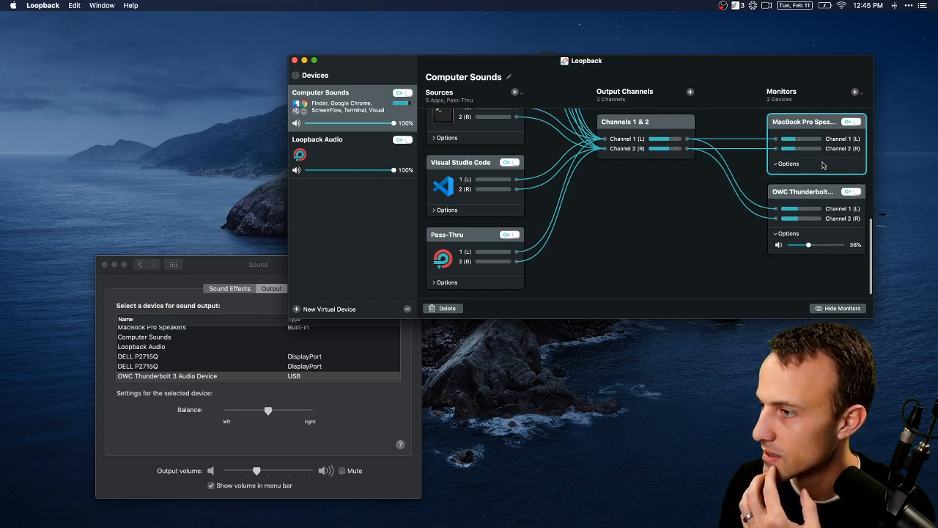
pyautogui.click(443, 309)
pyautogui.click(511, 235)
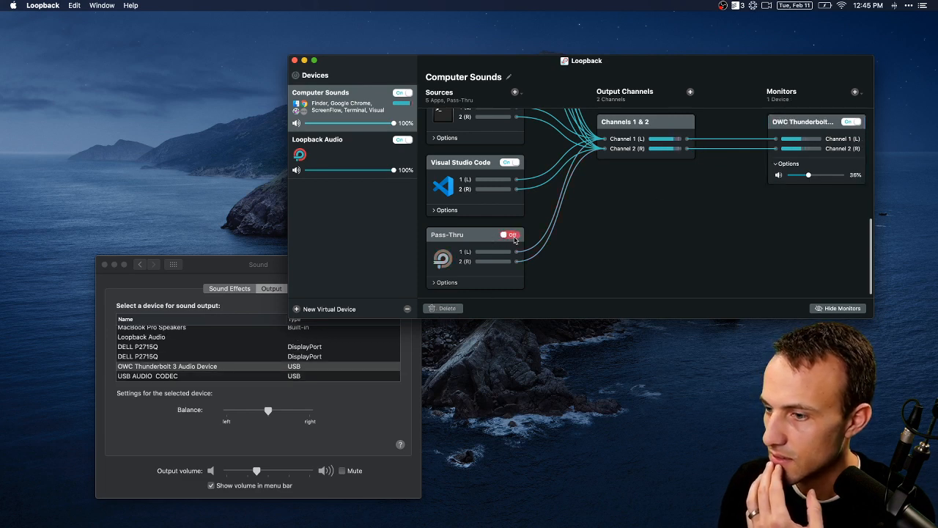
pyautogui.click(511, 234)
pyautogui.click(511, 235)
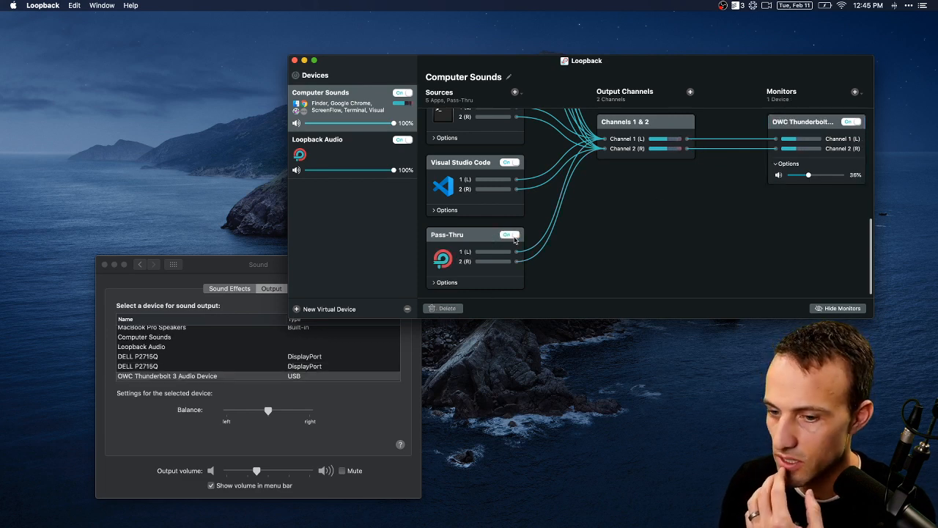
pyautogui.click(511, 235)
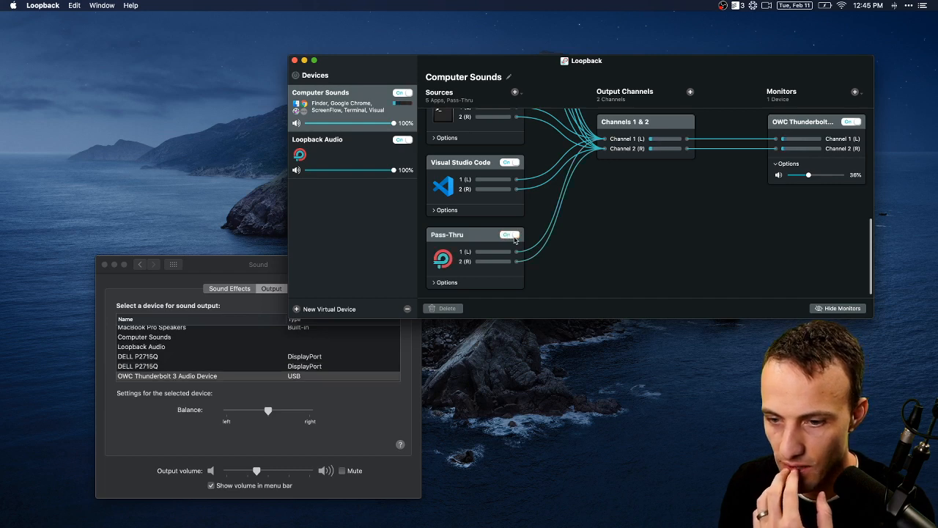
pyautogui.click(514, 239)
pyautogui.click(514, 239)
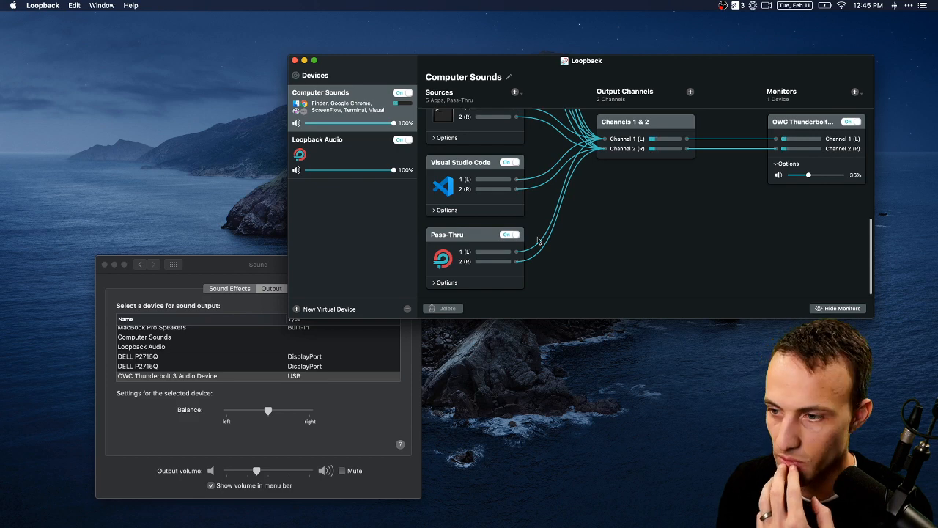
# Check the sources of Computer Sounds, and turn its OWC Thunderbolt monitor off and back on
pyautogui.scroll(5, 512, 227)
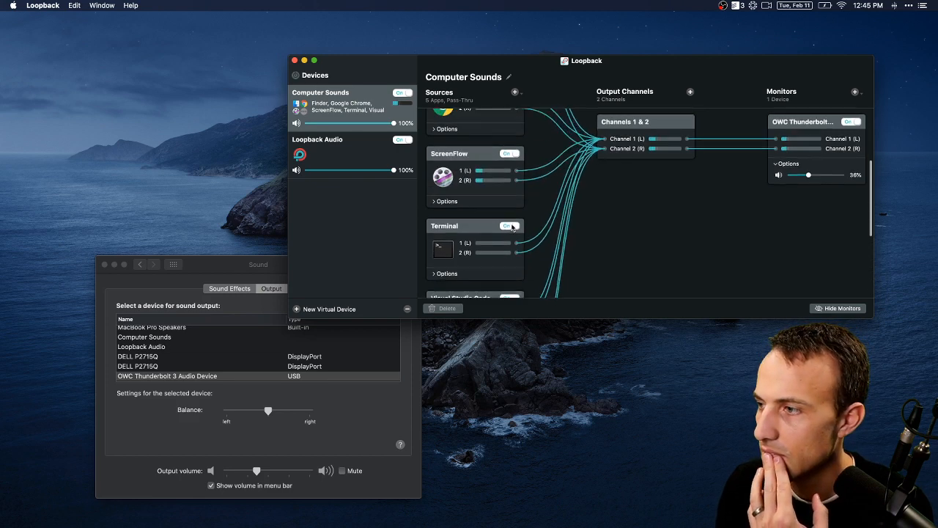
pyautogui.scroll(3, 512, 228)
pyautogui.scroll(-2, 511, 227)
pyautogui.scroll(-3, 512, 228)
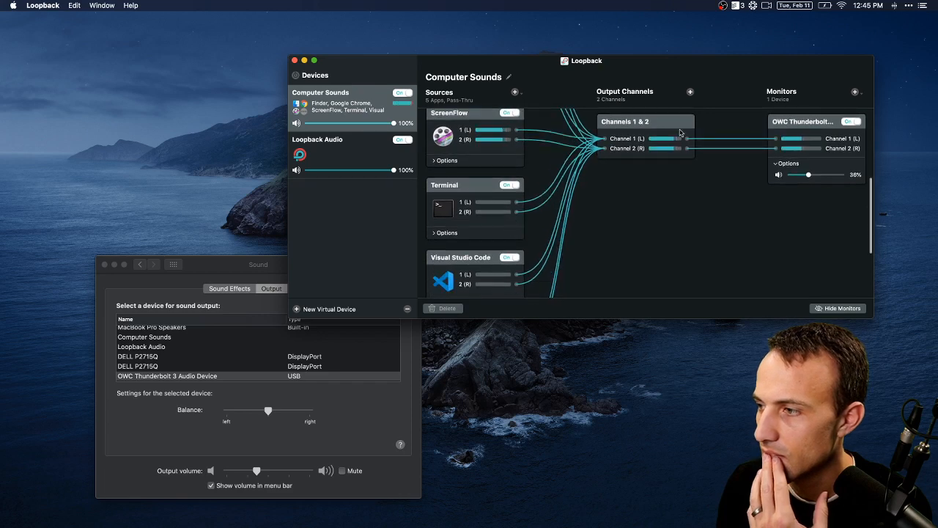
pyautogui.click(837, 124)
pyautogui.click(851, 122)
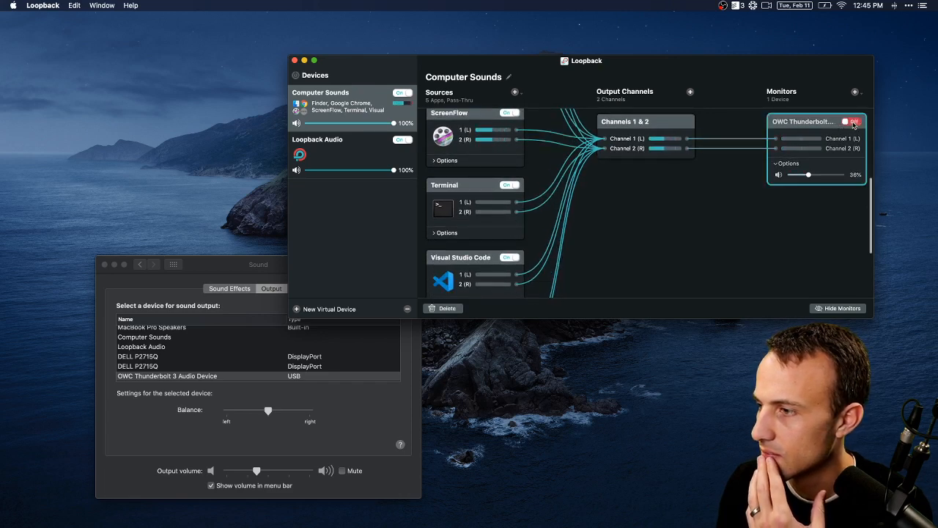
pyautogui.click(853, 122)
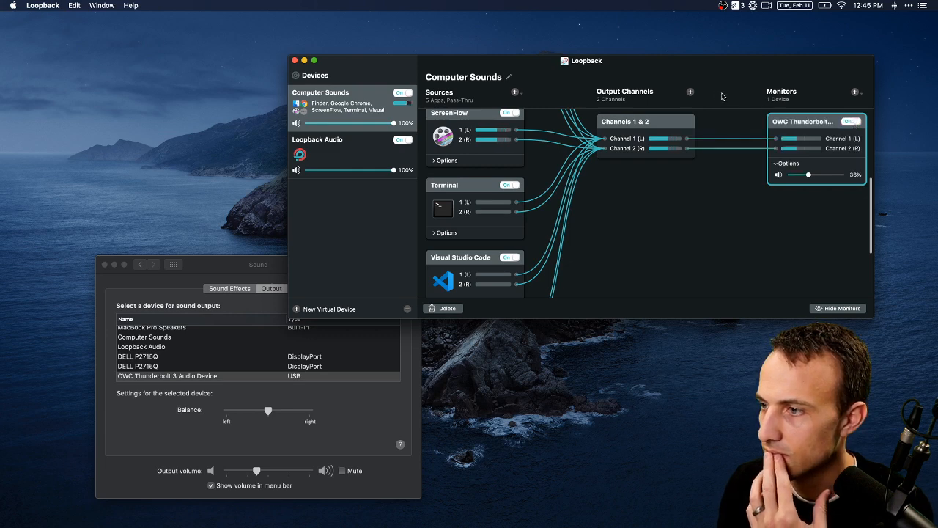
# Start disabling the Computer Sounds device, cancel the change, and hide and show its monitors
pyautogui.click(402, 93)
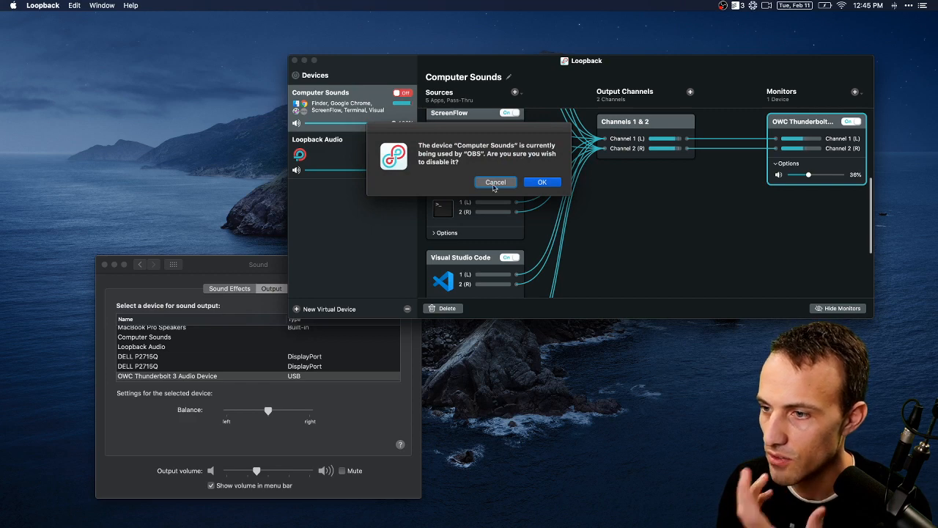
pyautogui.click(495, 183)
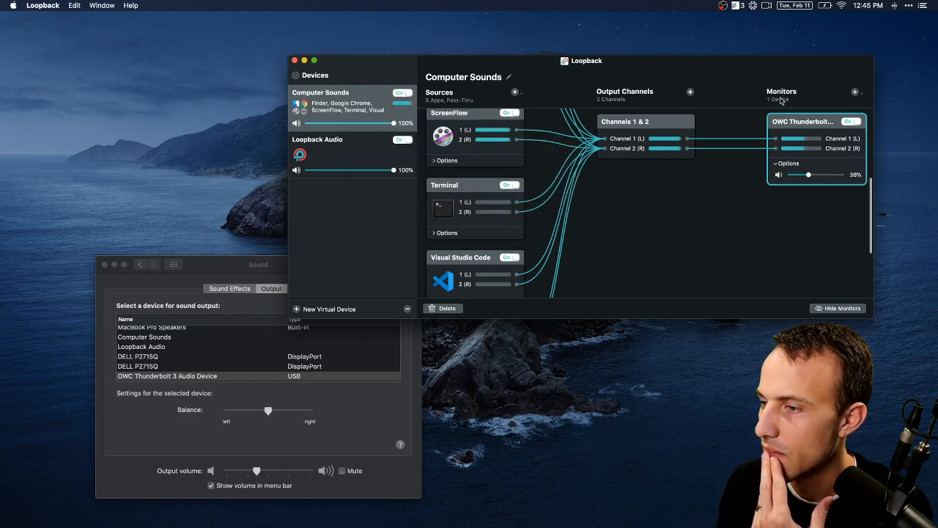
pyautogui.click(643, 128)
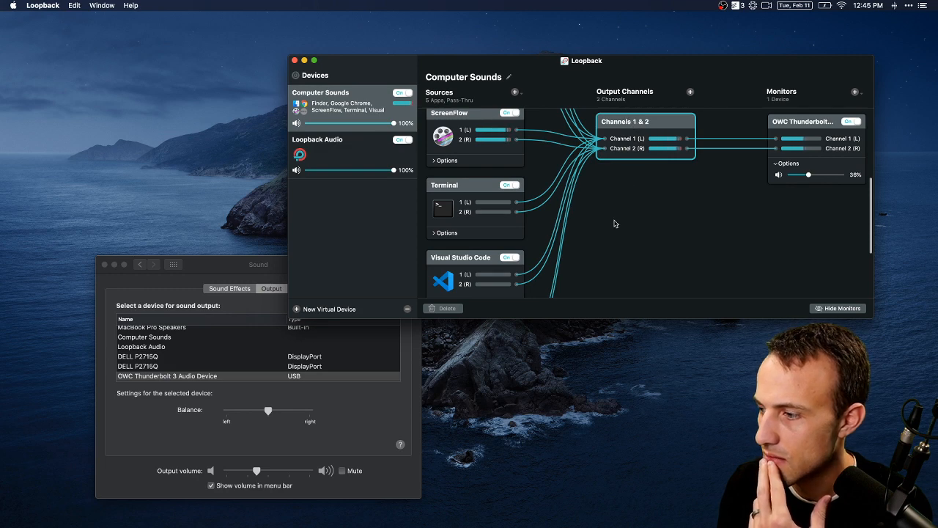
pyautogui.click(823, 309)
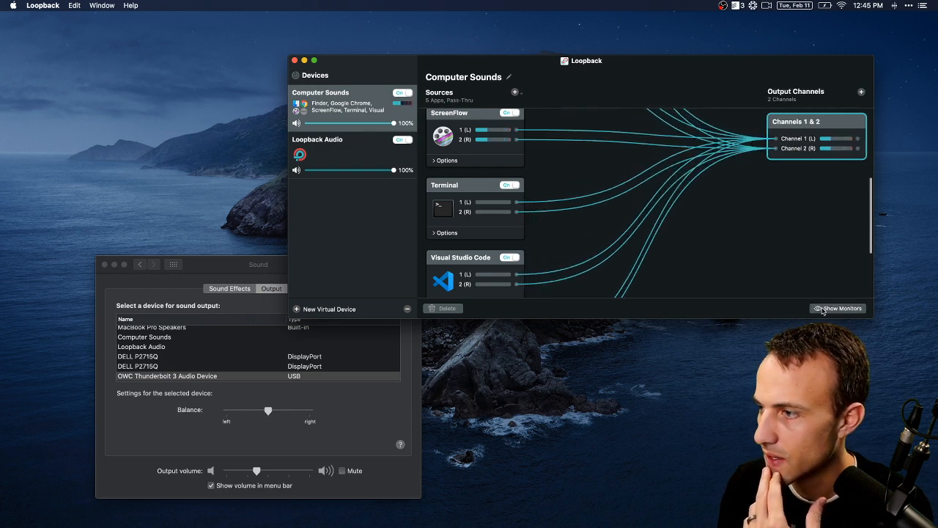
pyautogui.click(828, 308)
pyautogui.click(717, 191)
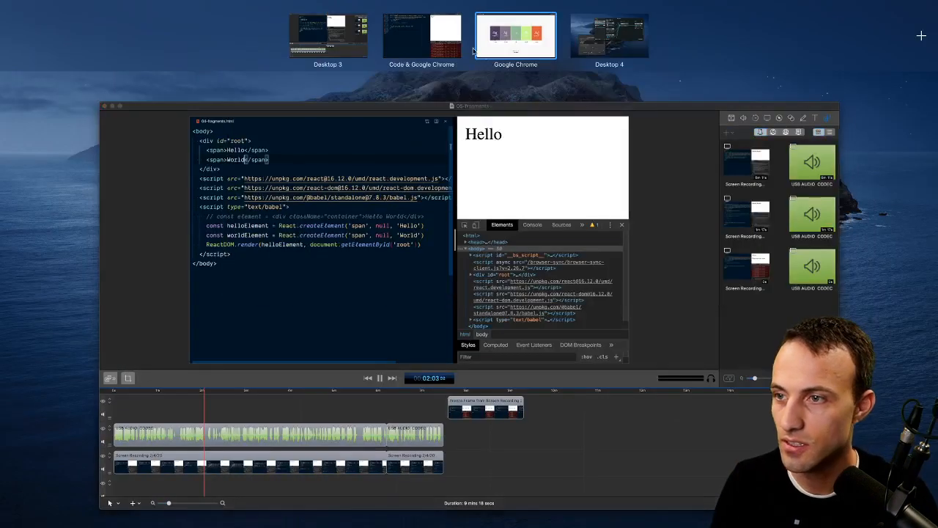
# Switch to Google Chrome and search for "loopback all sources"
pyautogui.moveTo(423, 37); pyautogui.dragTo(1, 52)
pyautogui.click(433, 18)
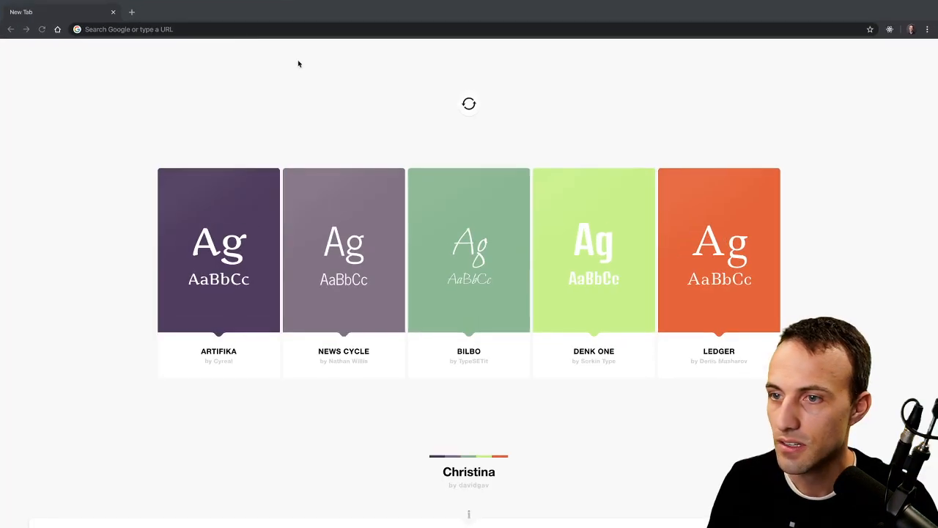
pyautogui.click(228, 33)
pyautogui.write('loopbac')
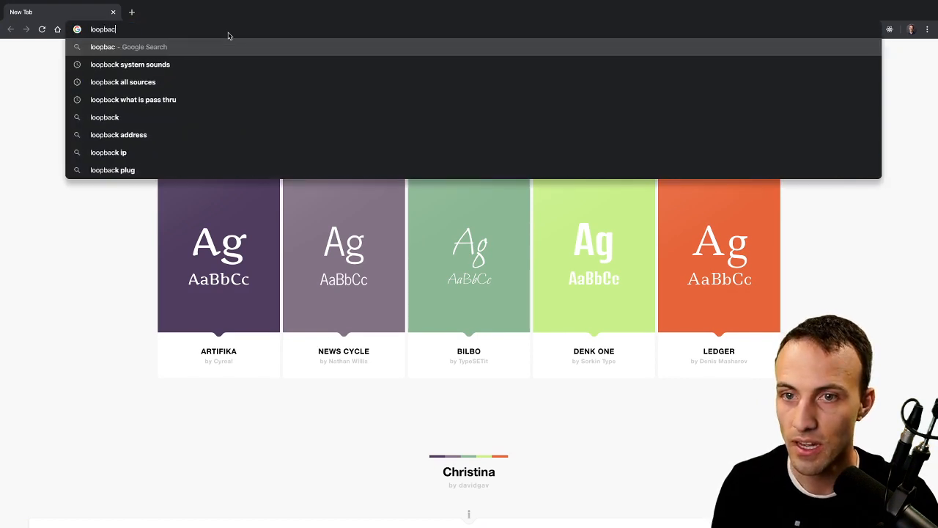
pyautogui.write('k system')
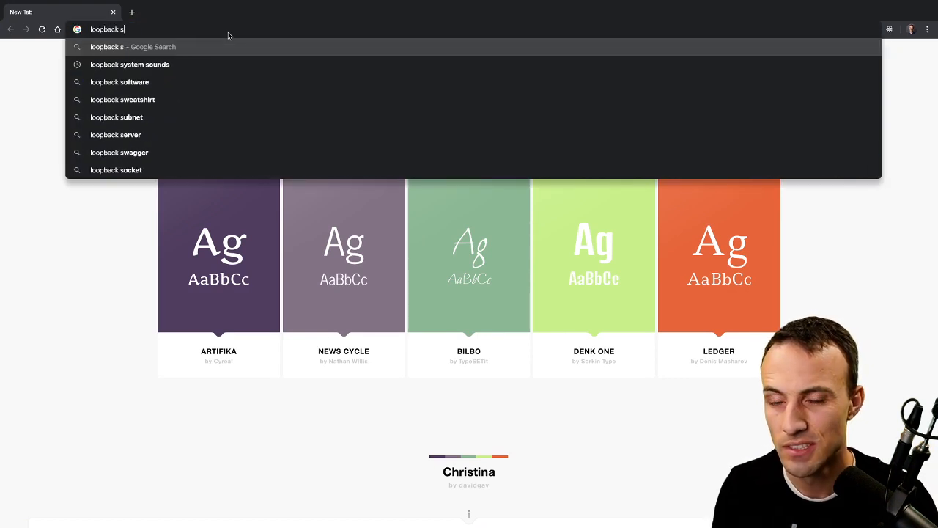
pyautogui.press('BackSpace')
pyautogui.press('BackSpace')
pyautogui.press('BackSpace')
pyautogui.press('BackSpace')
pyautogui.press('BackSpace')
pyautogui.press('BackSpace')
pyautogui.write('all sources')
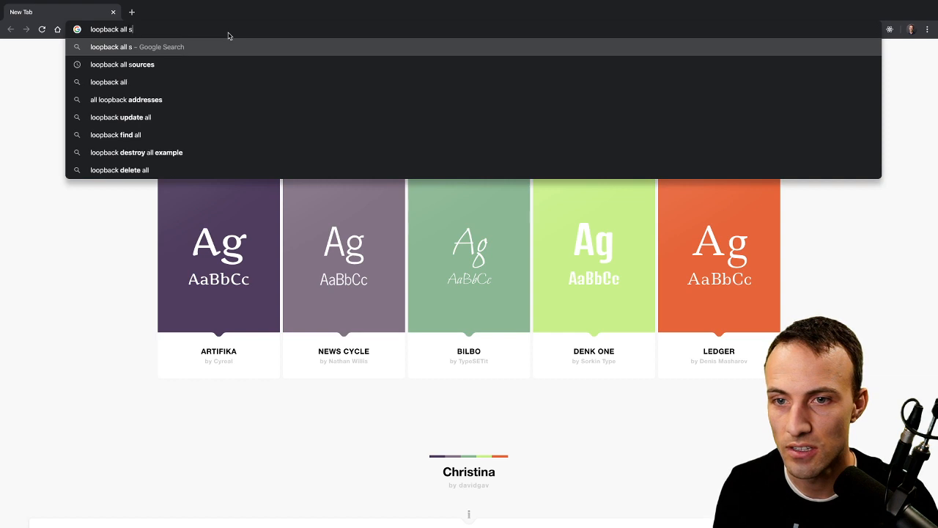
pyautogui.press('Return')
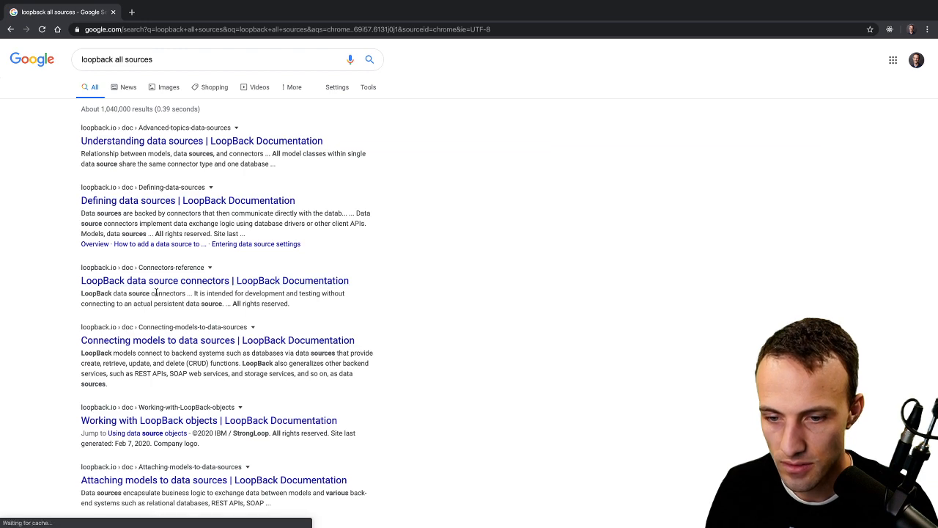
# Look through the results, search for "loopback can't hear from monitor" instead, and open the video about monitoring during Logic Pro X playback
pyautogui.scroll(-3, 71, 388)
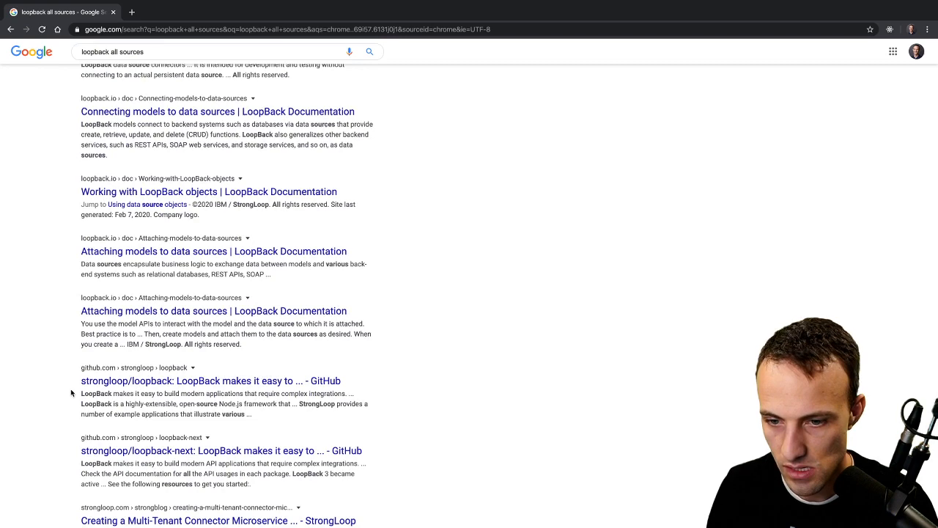
pyautogui.scroll(-1, 70, 393)
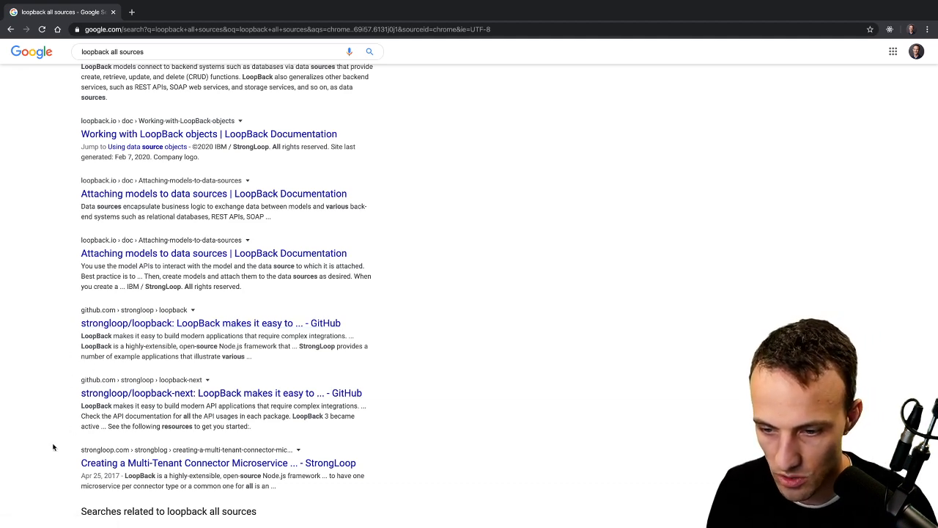
pyautogui.scroll(-1, 53, 447)
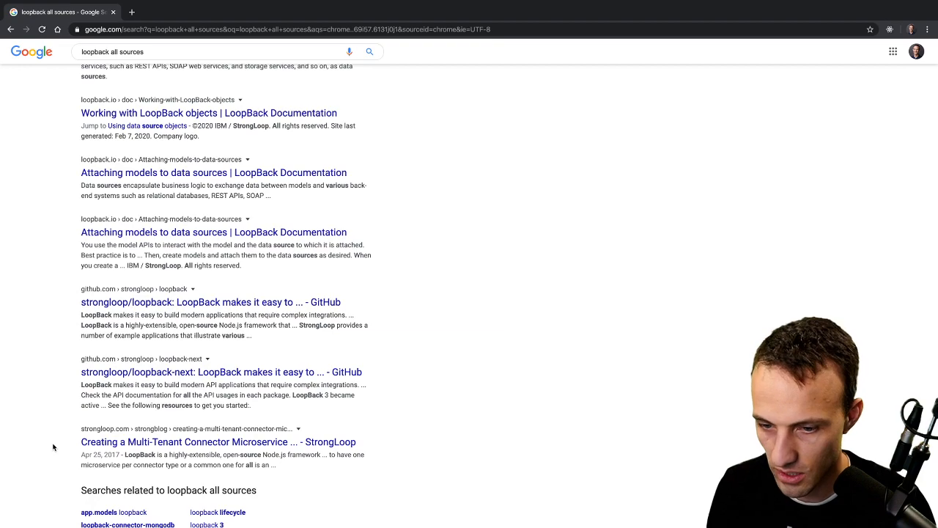
pyautogui.scroll(-3, 52, 447)
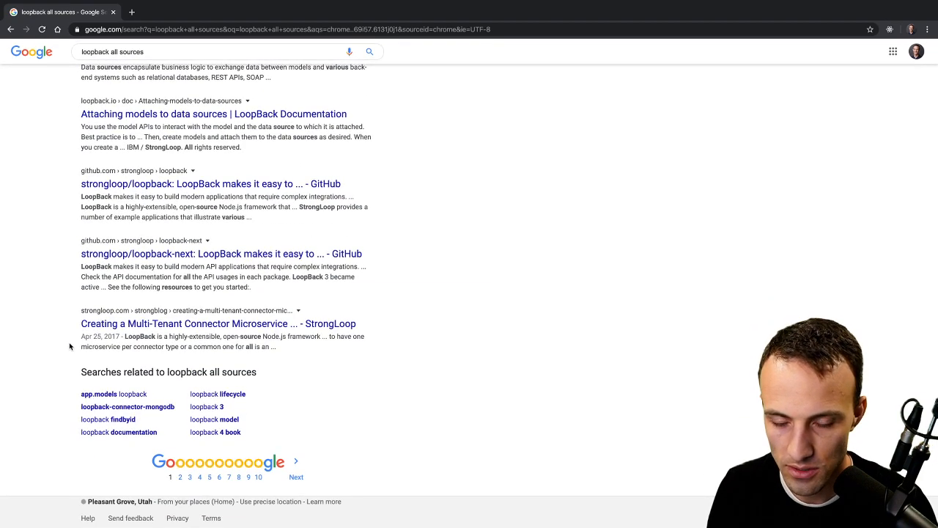
pyautogui.scroll(10, 70, 345)
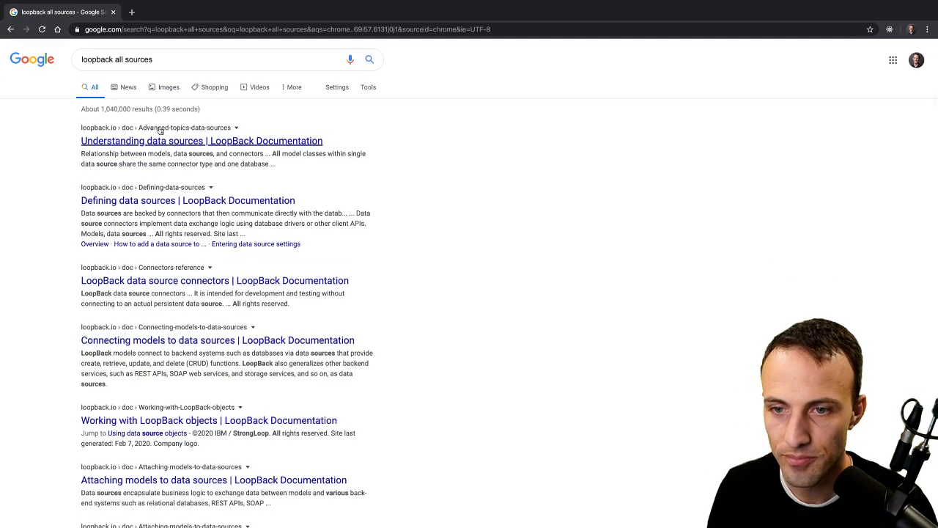
pyautogui.click(170, 59)
pyautogui.moveTo(170, 60); pyautogui.dragTo(115, 59)
pyautogui.write("can't hear")
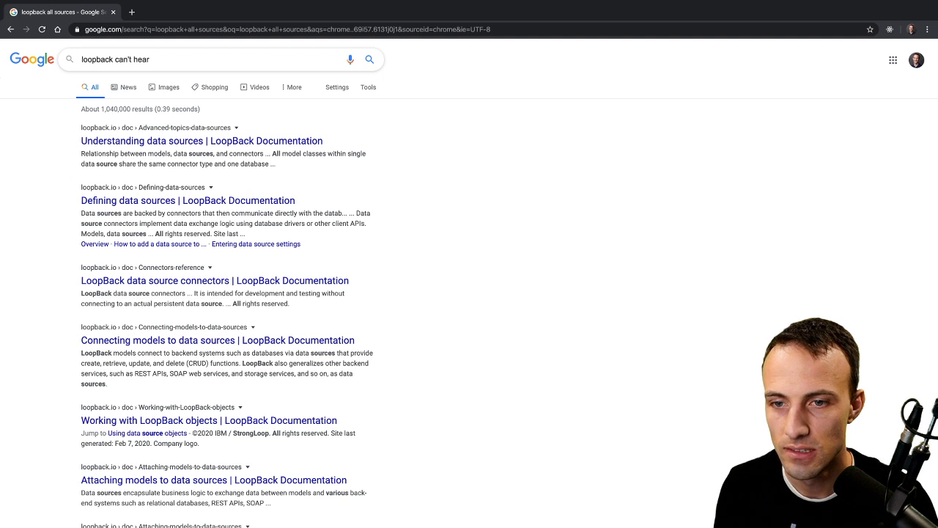
pyautogui.write(' f')
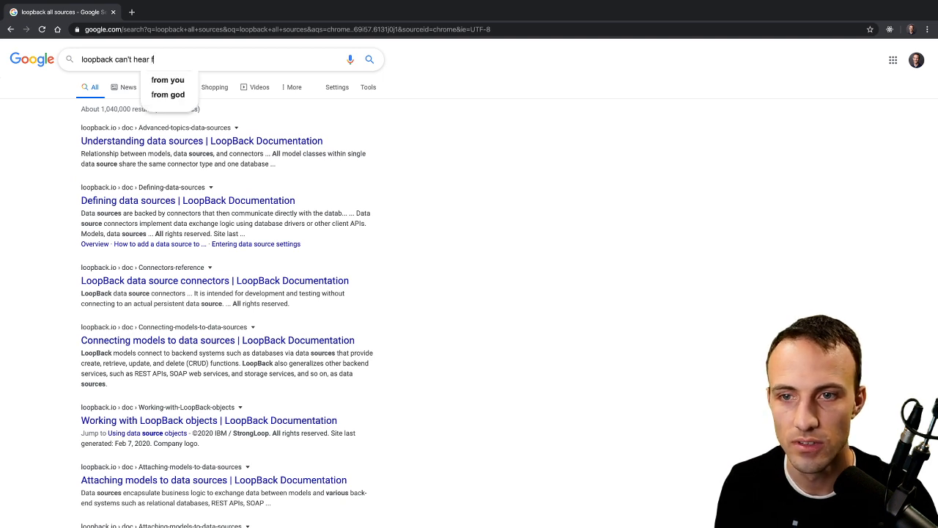
pyautogui.write('rom monitor')
pyautogui.press('Return')
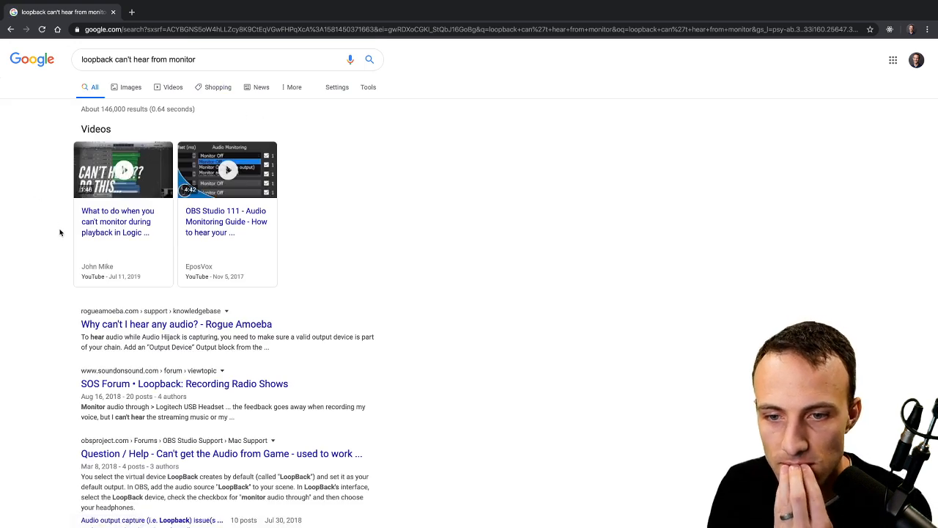
pyautogui.click(128, 234)
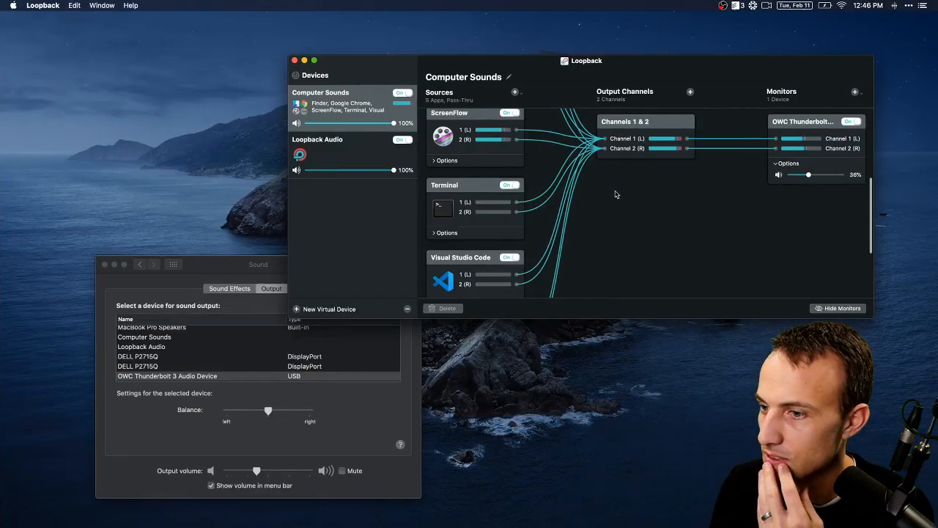
# Switch to Loopback, turn off the Computer Sounds device and confirm disabling it
pyautogui.scroll(1, 151, 347)
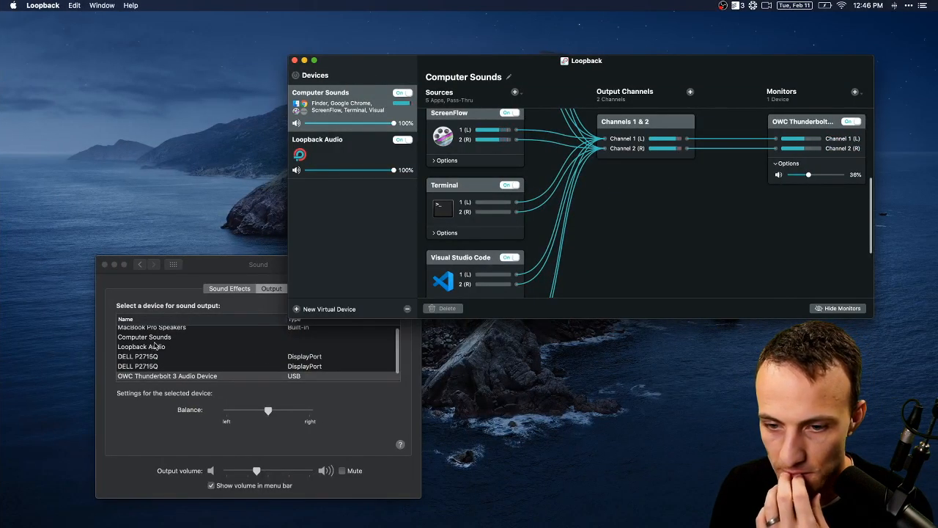
pyautogui.click(401, 92)
pyautogui.click(535, 185)
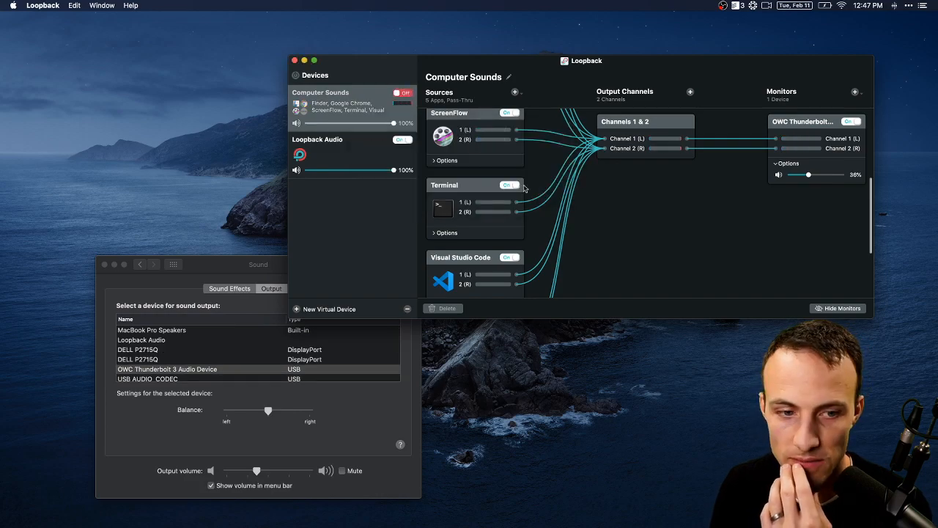
# Switch to the ScreenFlow project and pause its playback
pyautogui.hotkey('ctrl', 'Left')
pyautogui.hotkey('ctrl', 'Right')
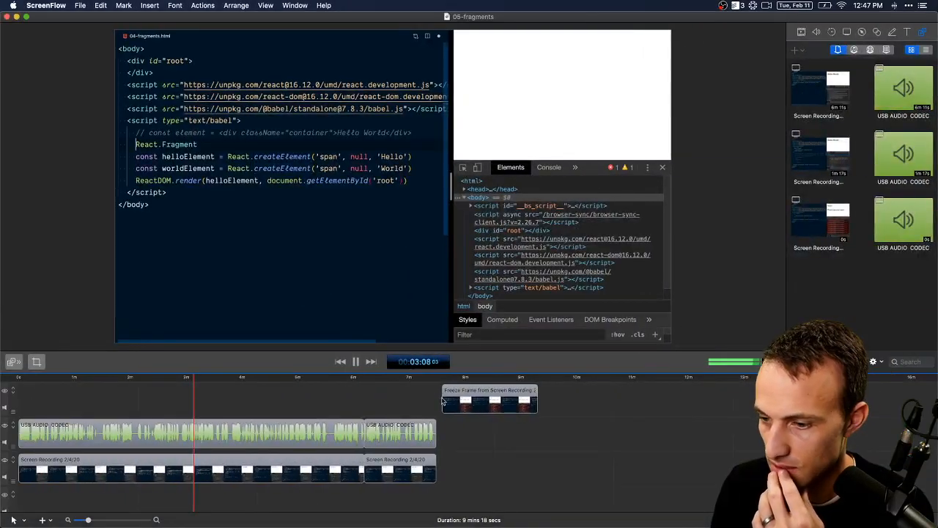
pyautogui.press('space')
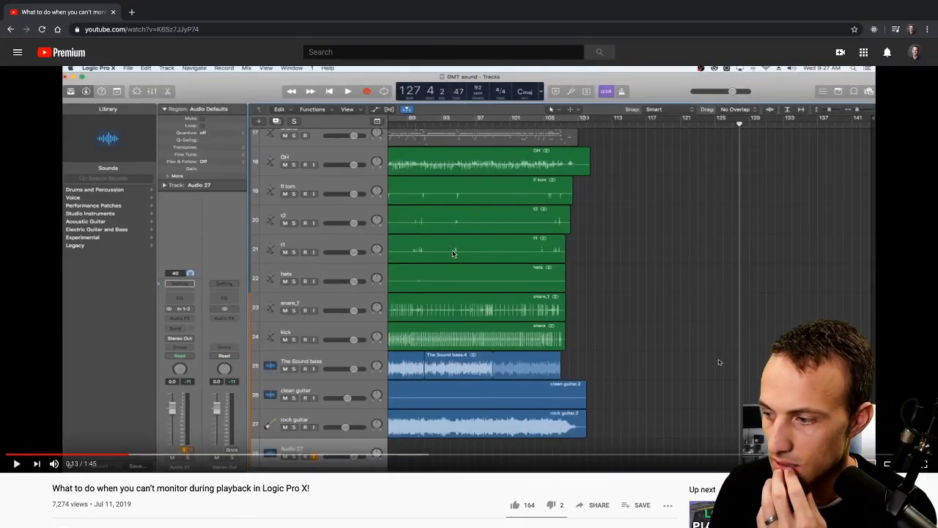
# Return to Chrome, resume the Logic Pro X monitoring video and skip back and forward through it
pyautogui.click(463, 256)
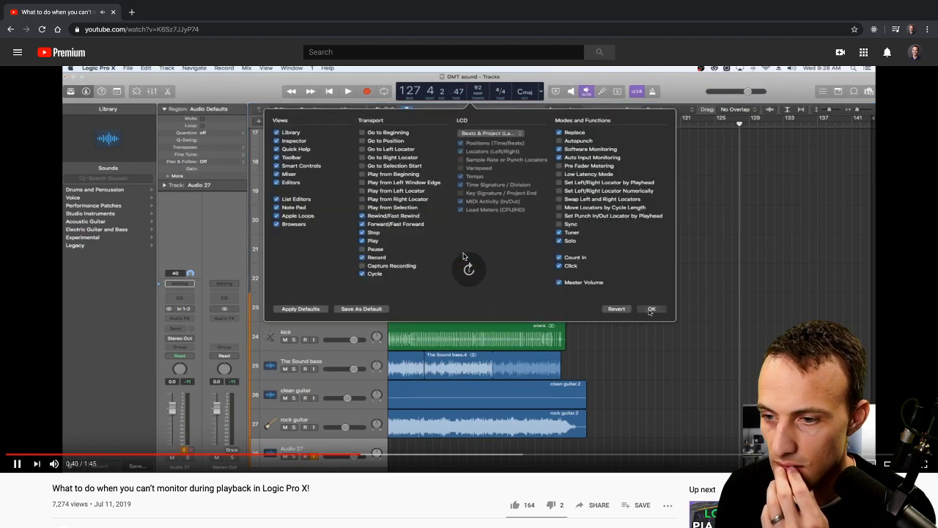
pyautogui.press('Left')
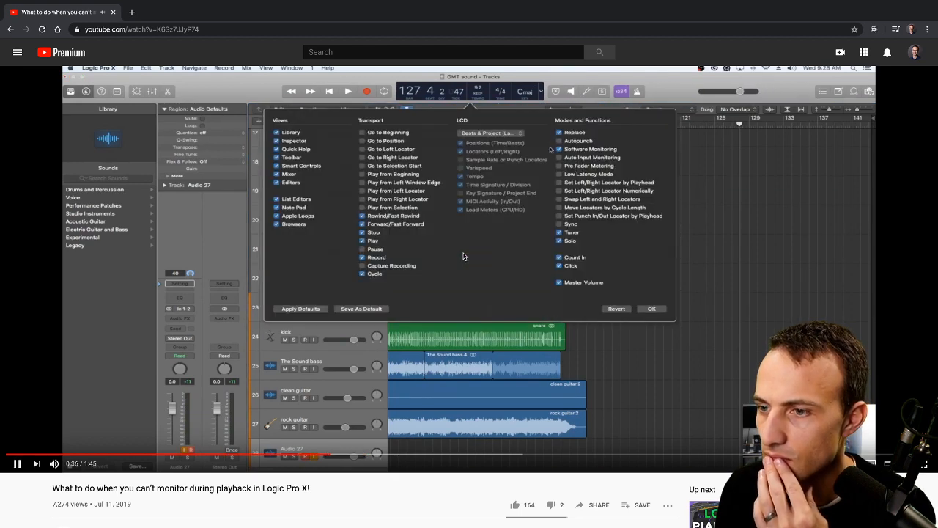
pyautogui.press('Right')
pyautogui.press('Right')
pyautogui.press('Right')
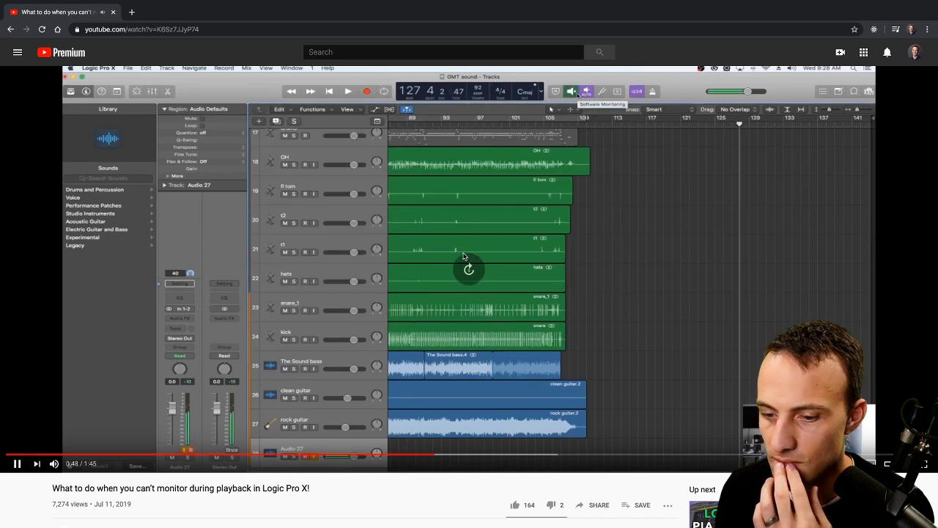
# Go back to the search results and search again for "loopback" can't hear from monitor, with loopback in quotation marks
pyautogui.press('super+Left')
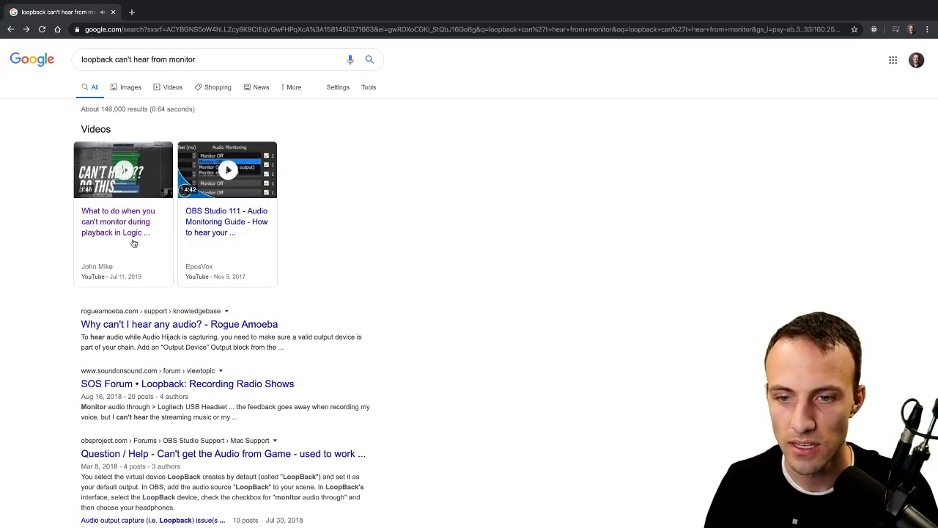
pyautogui.click(221, 62)
pyautogui.press('super+Left')
pyautogui.write('"')
pyautogui.hotkey('alt', 'Right')
pyautogui.write('"')
pyautogui.press('Return')
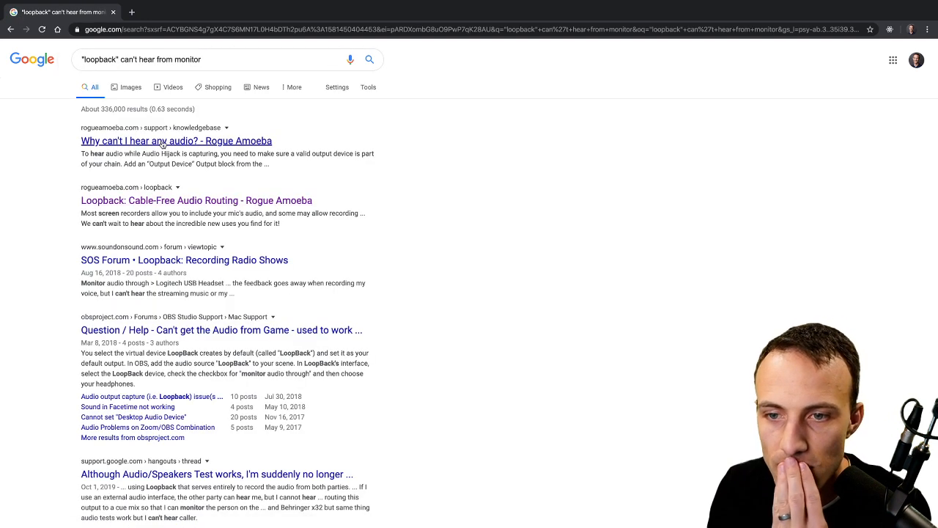
# Open Rogue Amoeba's "Why can't I hear any audio?" article and read through it
pyautogui.click(173, 143)
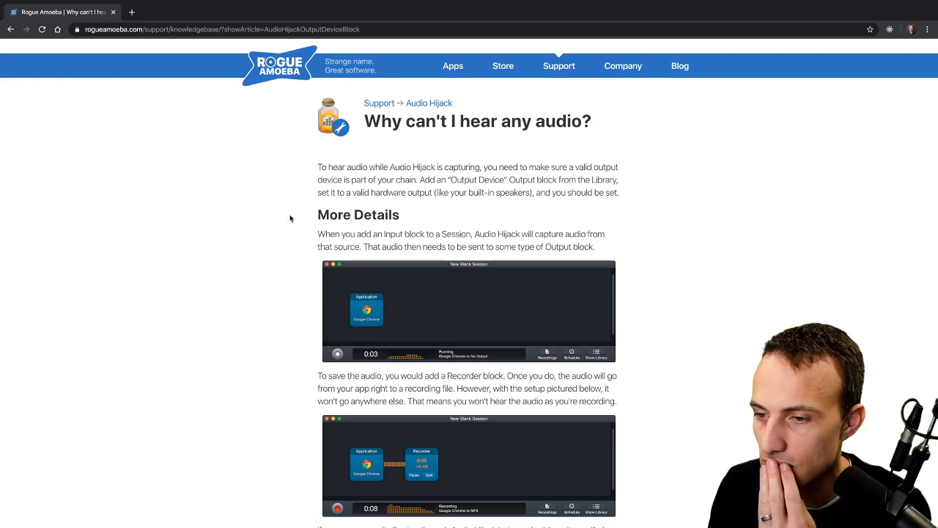
pyautogui.scroll(-5, 289, 218)
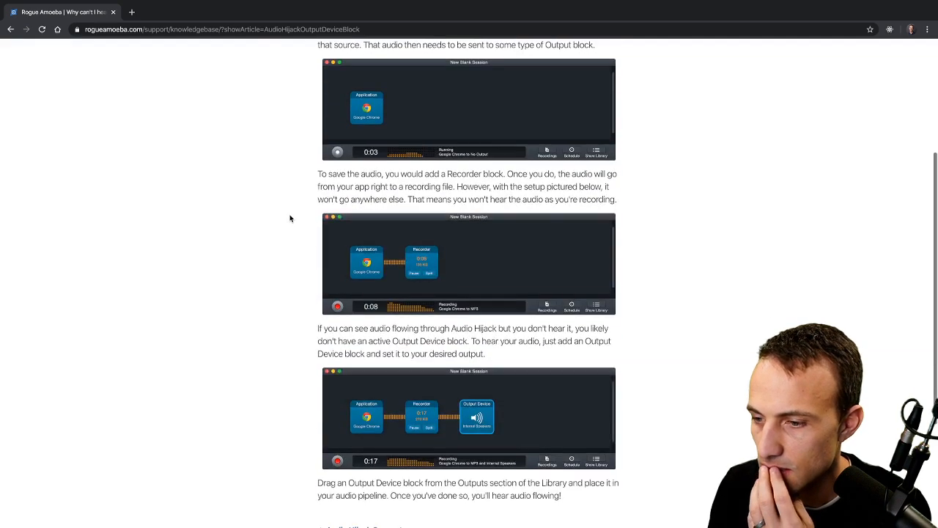
pyautogui.scroll(-5, 290, 218)
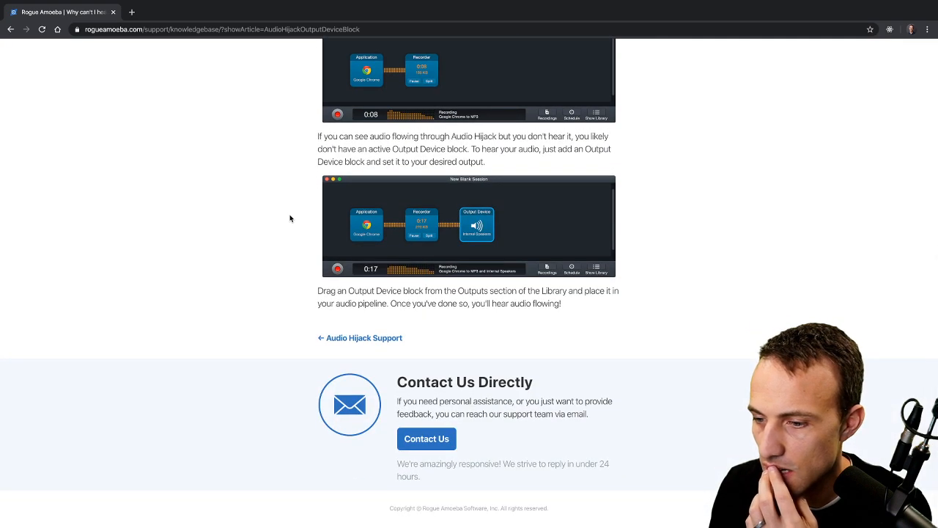
pyautogui.scroll(5, 290, 217)
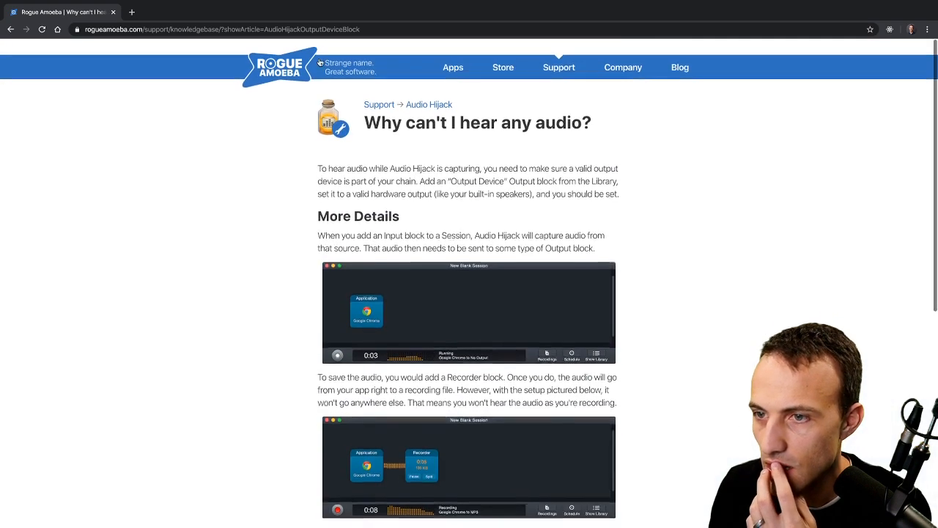
# Look over the apps on Rogue Amoeba's home page, then go back through the audio article to the search results
pyautogui.click(290, 70)
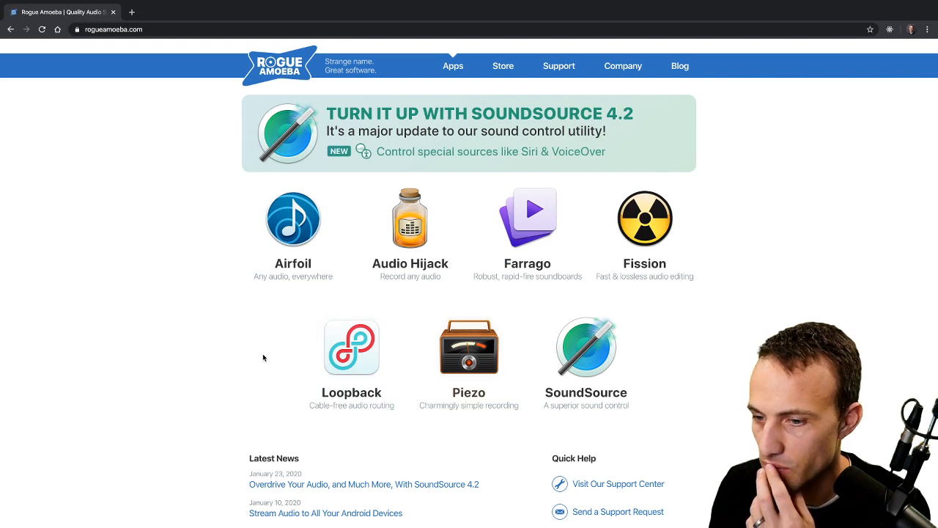
pyautogui.press('super+Left')
pyautogui.press('super+Right')
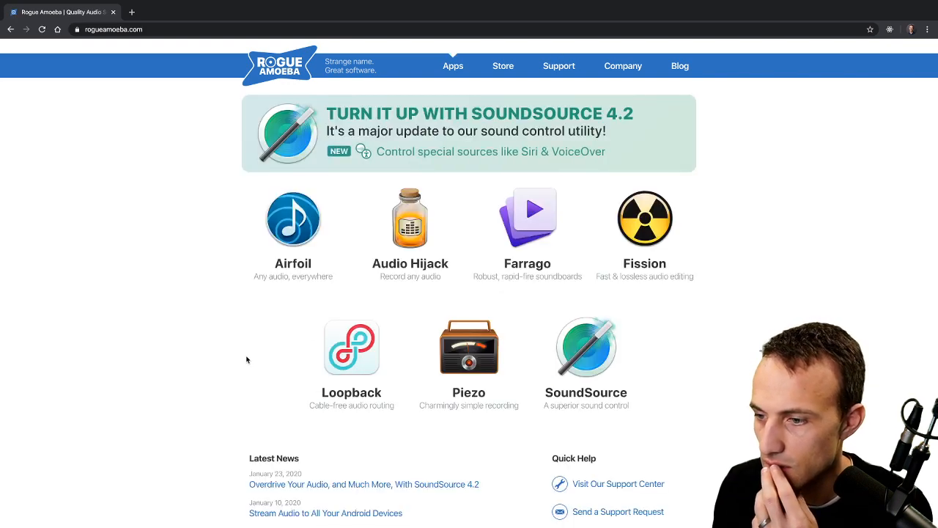
pyautogui.moveTo(432, 197)
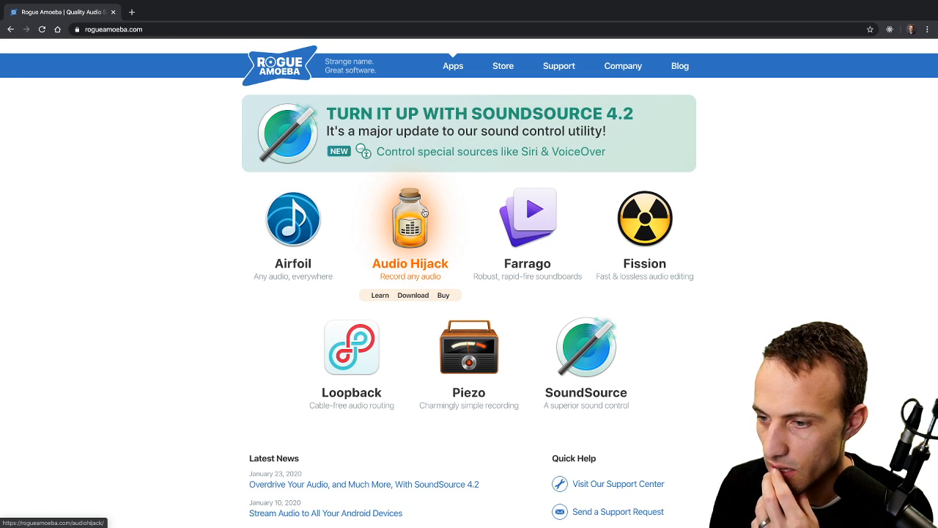
pyautogui.press('super+Left')
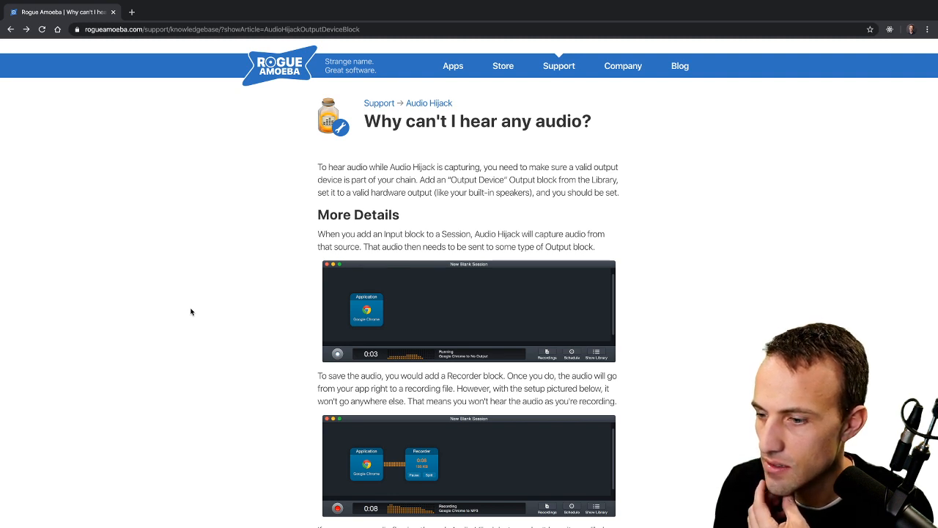
pyautogui.scroll(-5, 191, 311)
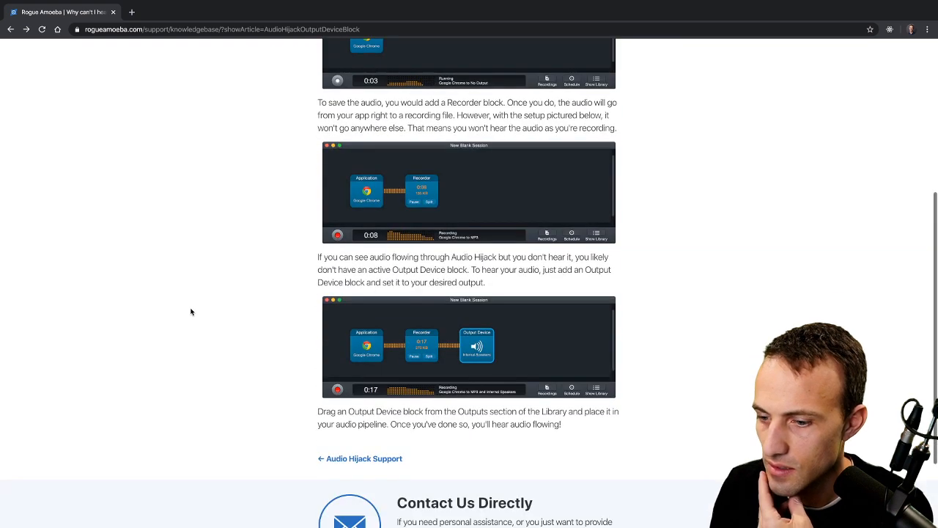
pyautogui.press('super+Left')
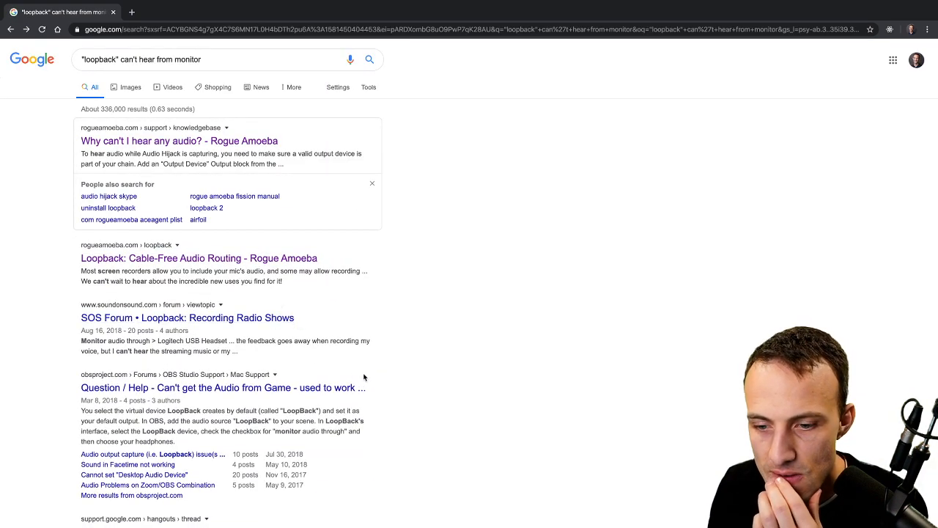
# Open the OBS forum thread about not getting the audio from a game and find "loopback" on the page
pyautogui.scroll(-3, 363, 377)
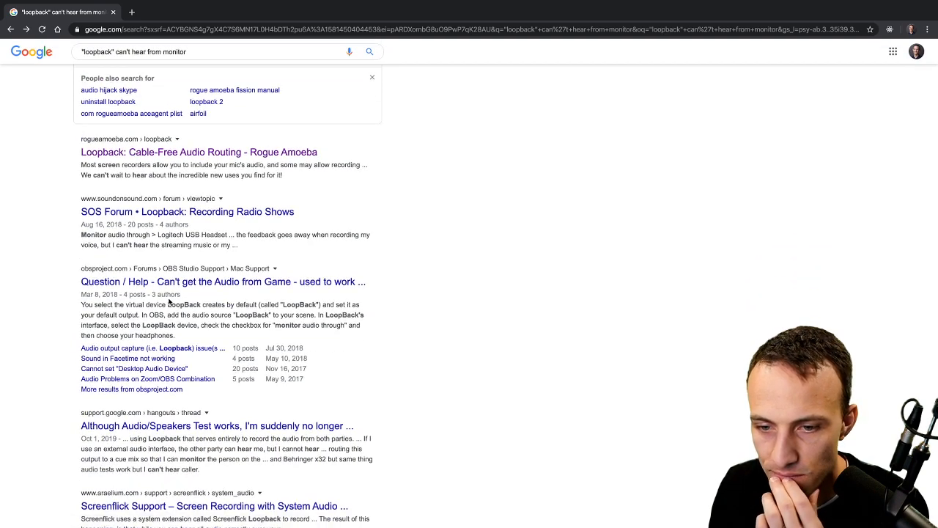
pyautogui.click(224, 283)
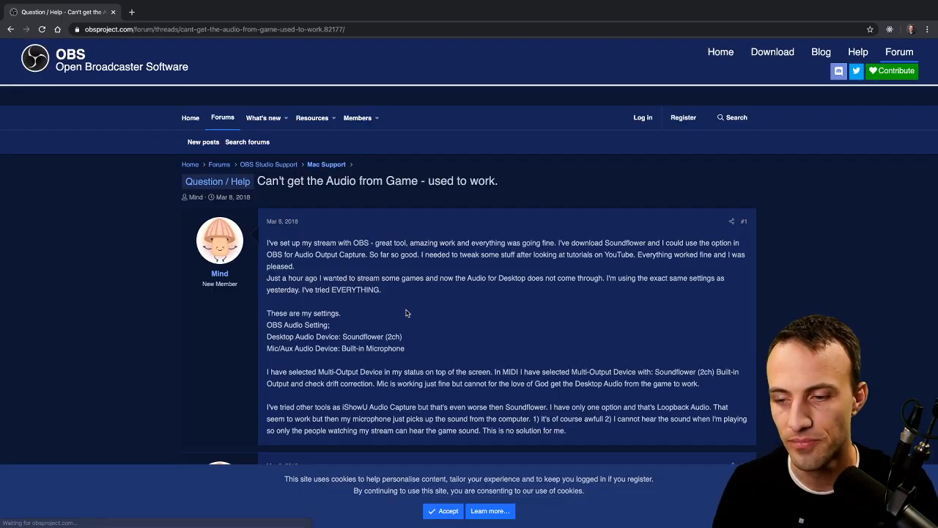
pyautogui.press('super+f')
pyautogui.write('loopback')
pyautogui.scroll(-5, 407, 313)
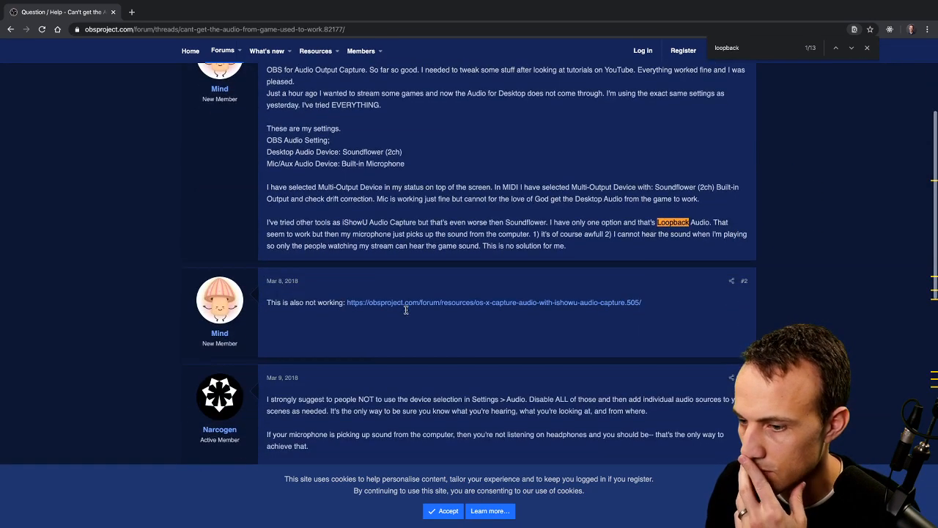
# Read the forum reply of Mar 9, 2018 on selecting the LoopBack device and monitoring audio through headphones
pyautogui.scroll(-3, 383, 339)
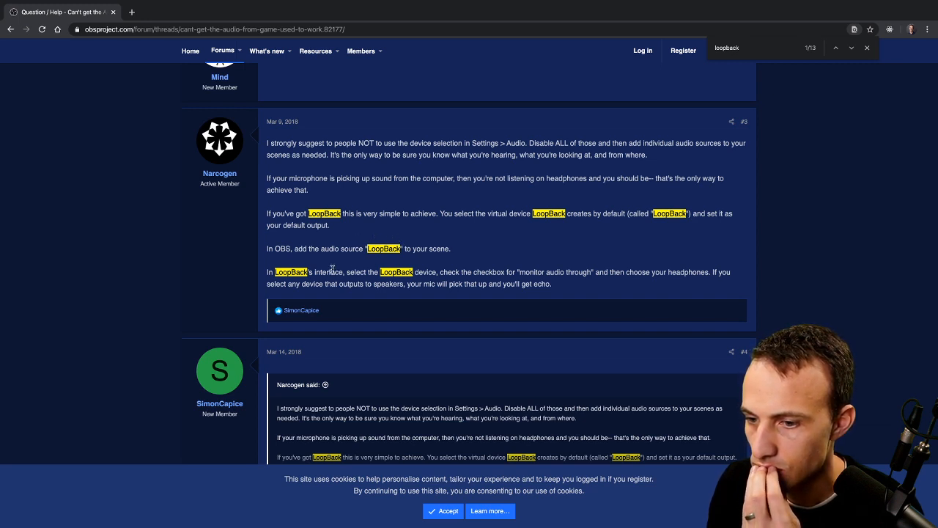
pyautogui.moveTo(426, 274); pyautogui.dragTo(534, 273)
pyautogui.click(567, 276)
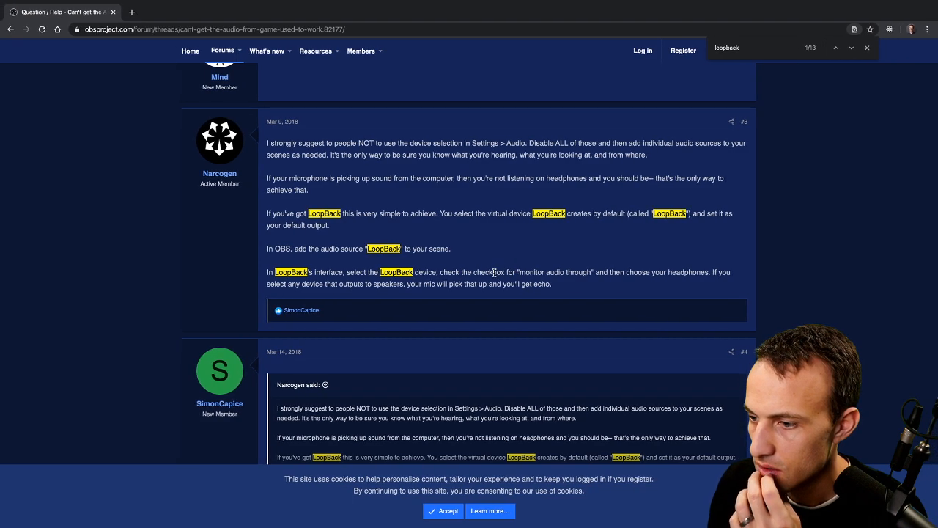
pyautogui.moveTo(494, 272); pyautogui.dragTo(588, 281)
pyautogui.click(610, 279)
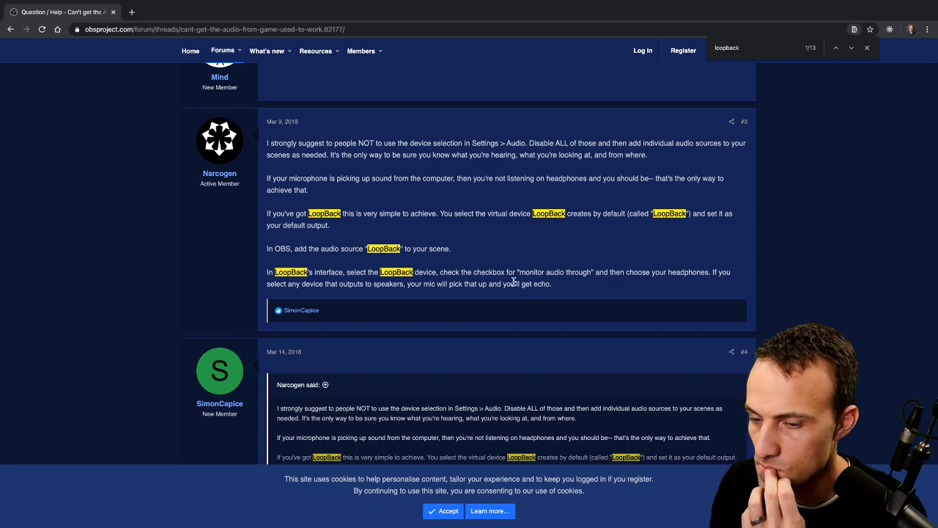
# Switch to Loopback, turn off the Pass-Thru source of the Computer Sounds device and turn the device back on
pyautogui.hotkey('ctrl', 'Right')
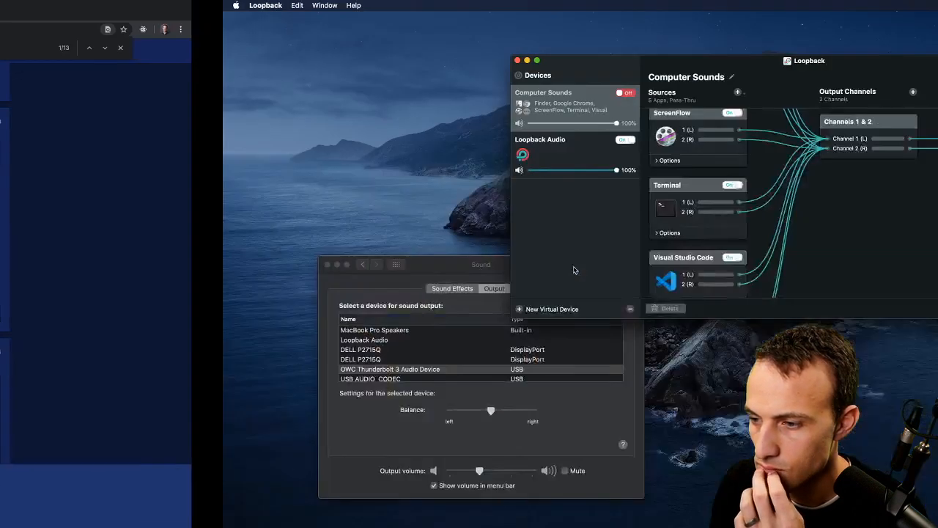
pyautogui.click(363, 156)
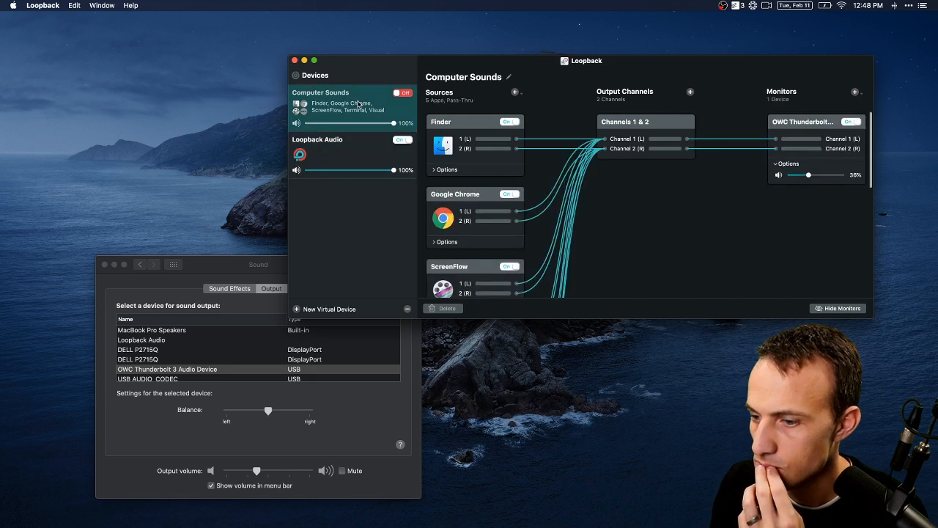
pyautogui.click(807, 123)
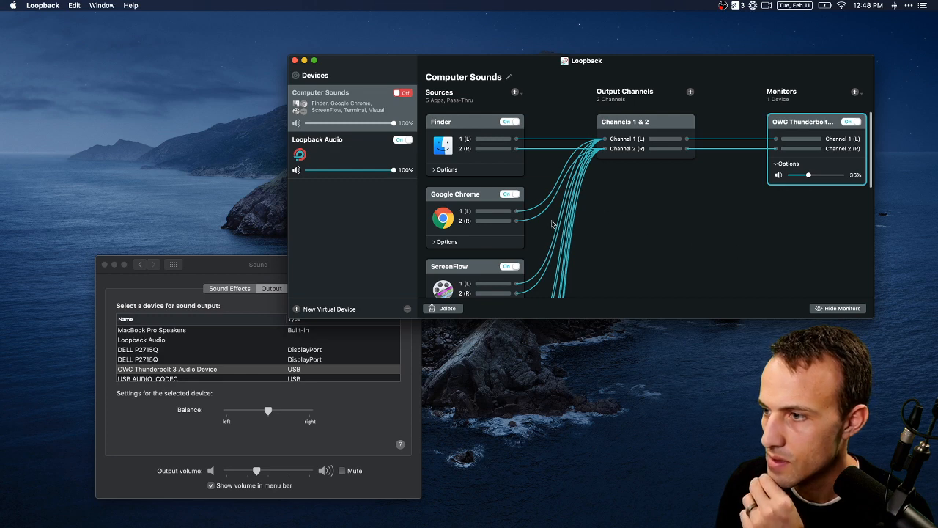
pyautogui.scroll(-8, 490, 239)
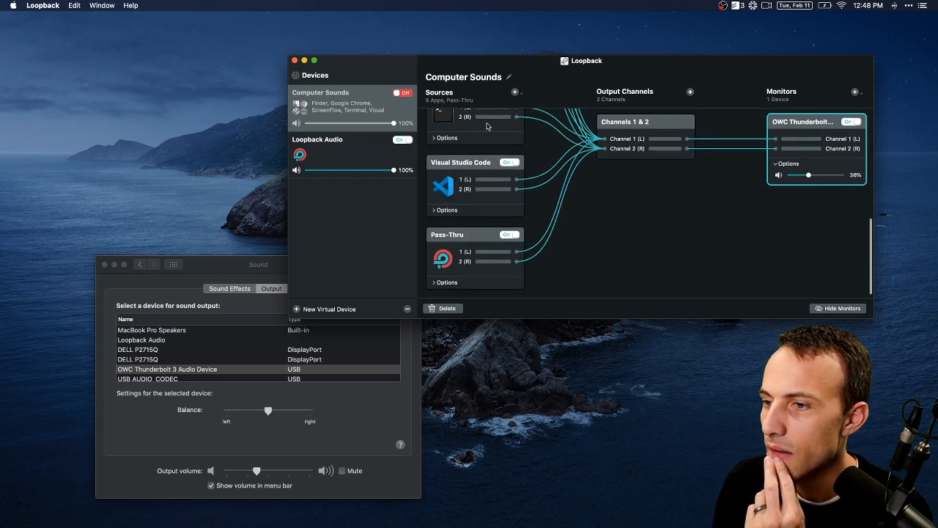
pyautogui.click(507, 235)
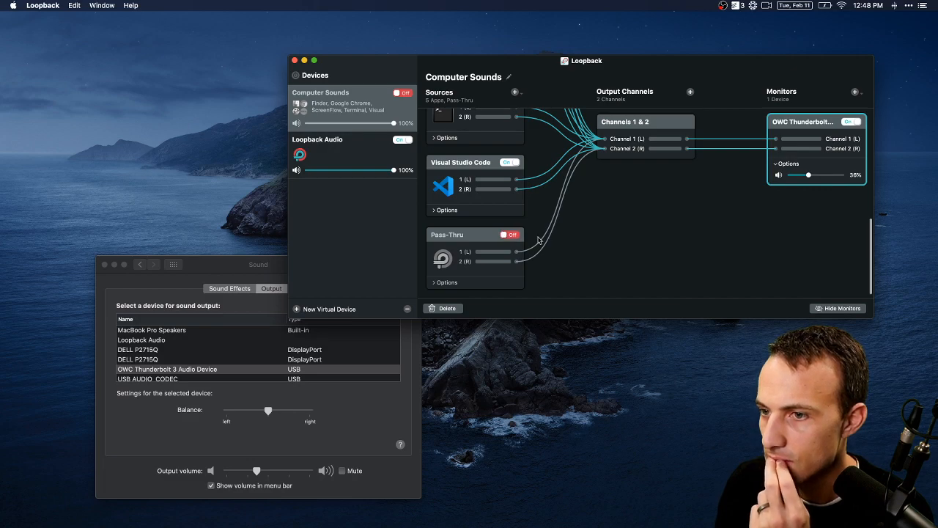
pyautogui.click(404, 93)
# Play the ScreenFlow project and check the Computer Sounds signal levels in Loopback
pyautogui.hotkey('ctrl', 'Right')
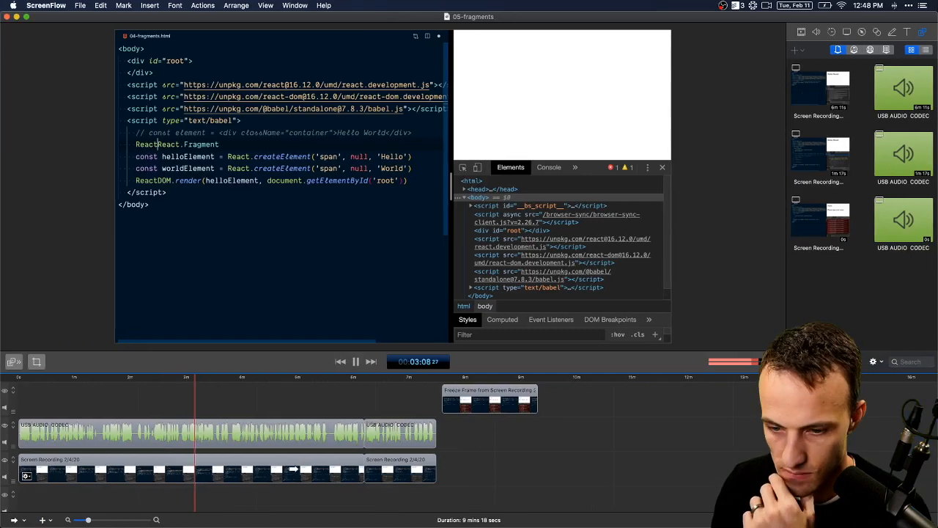
pyautogui.hotkey('ctrl', 'Right')
pyautogui.hotkey('ctrl', 'Right')
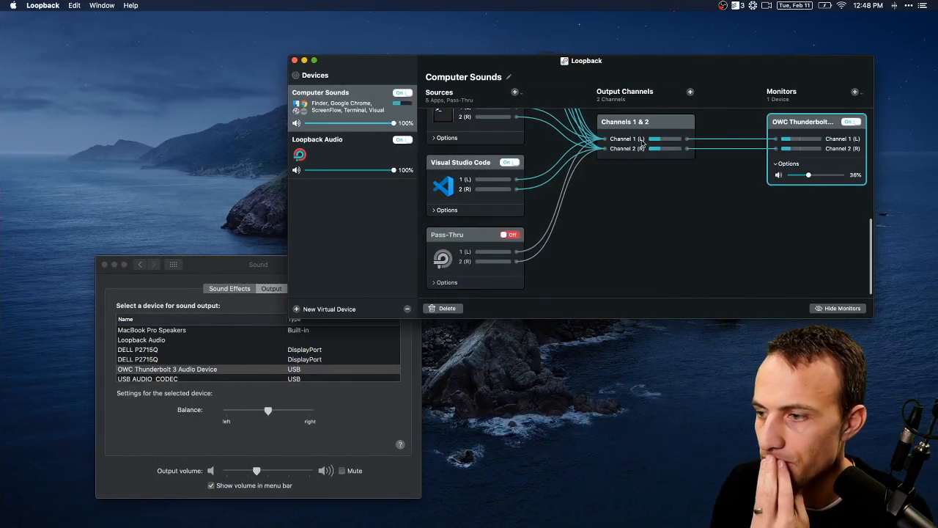
pyautogui.scroll(3, 516, 192)
pyautogui.scroll(-3, 516, 192)
# Toggle the Pass-Thru source of Computer Sounds on and off repeatedly to test its effect on the sound
pyautogui.click(507, 238)
pyautogui.click(507, 238)
pyautogui.click(508, 236)
pyautogui.click(510, 235)
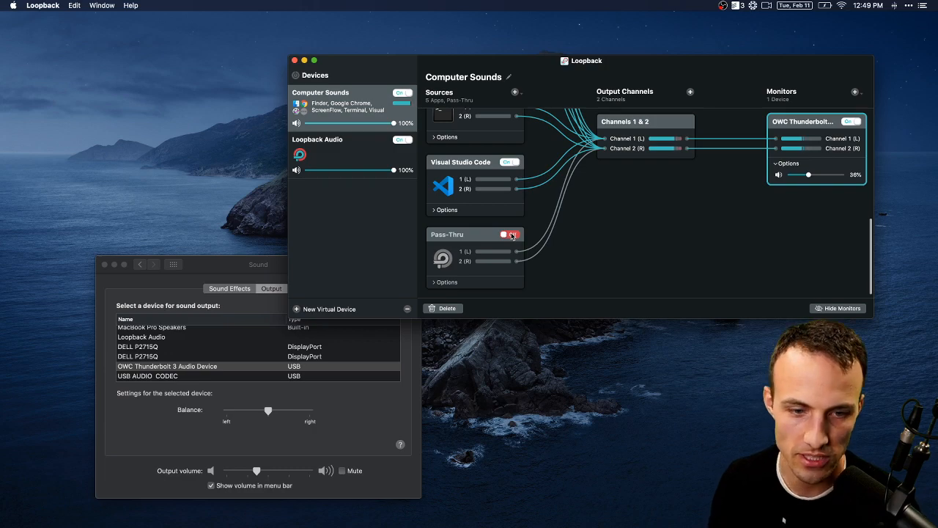
pyautogui.click(511, 235)
pyautogui.click(511, 236)
pyautogui.click(512, 235)
pyautogui.click(512, 235)
pyautogui.click(512, 236)
# Switch to Chrome, search in a new tab for the Twitch coder's name with "stream audio", and open the Medium article "My Twitch Live Coding Setup"
pyautogui.hotkey('ctrl', 'Right')
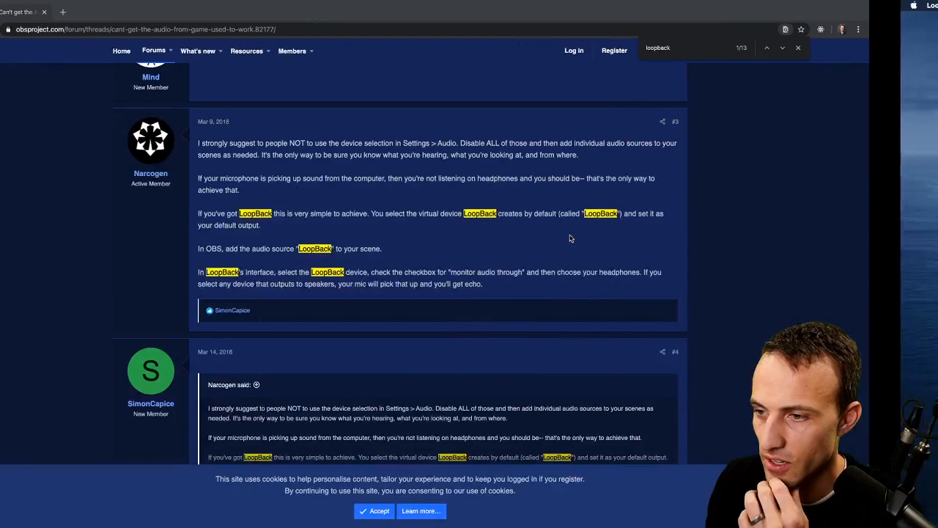
pyautogui.hotkey('ctrl', 't')
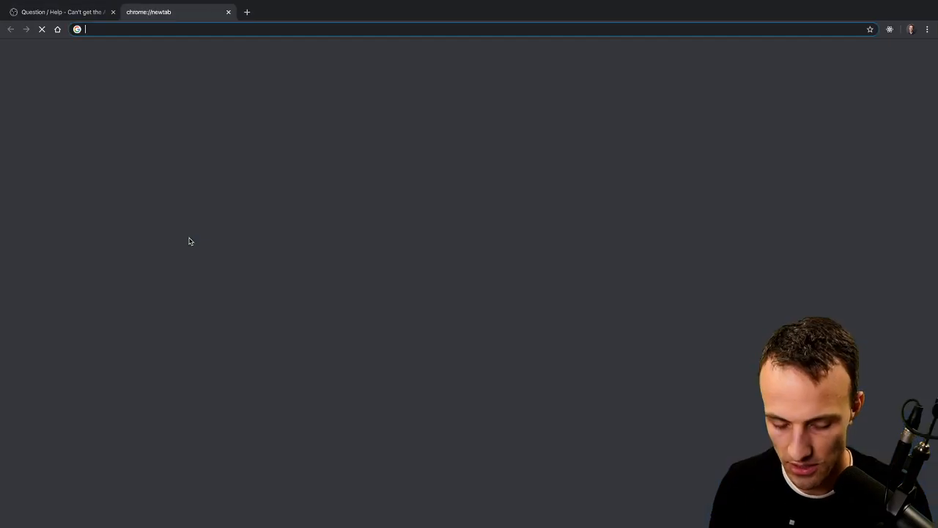
pyautogui.write('suz hi')
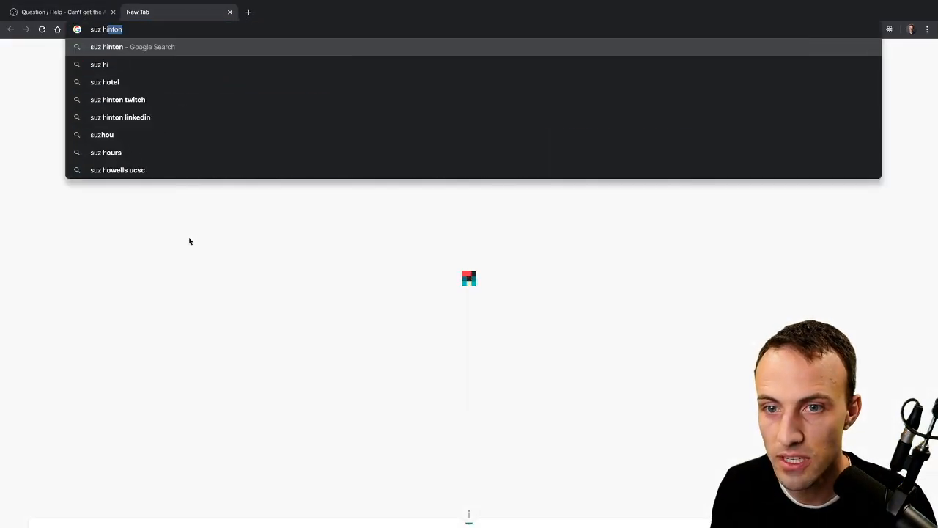
pyautogui.write('nton stream audio')
pyautogui.press('Return')
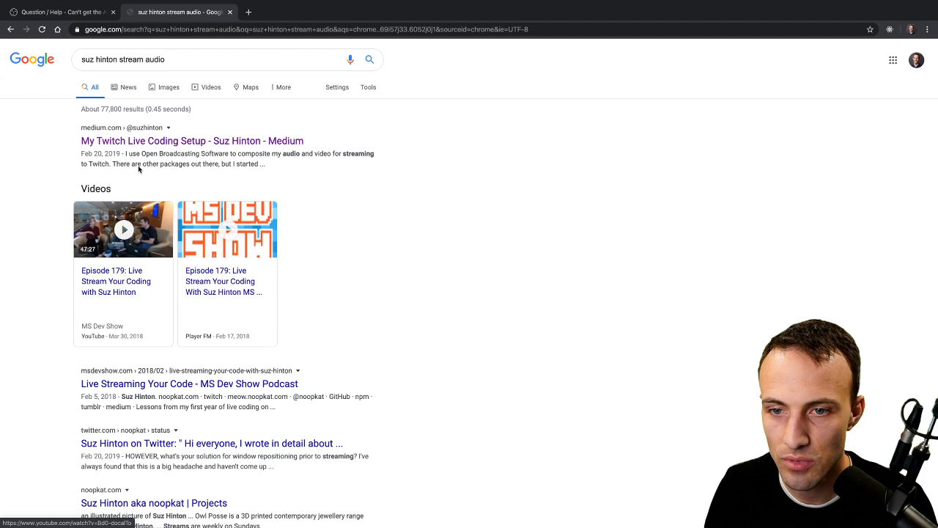
pyautogui.click(131, 144)
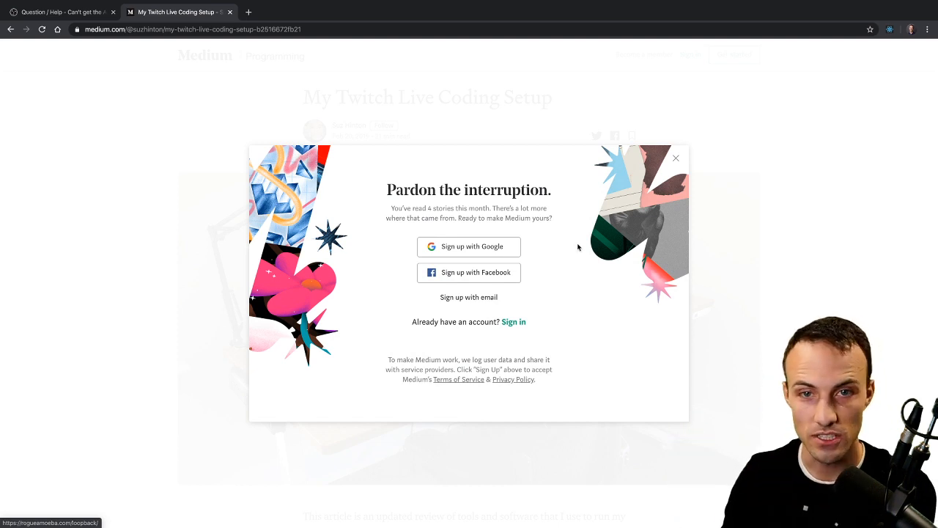
# Dismiss the Medium sign-up prompt and find "loopback" in the article
pyautogui.click(674, 160)
pyautogui.hotkey('ctrl', 'f')
pyautogui.write('loopback')
pyautogui.press('Escape')
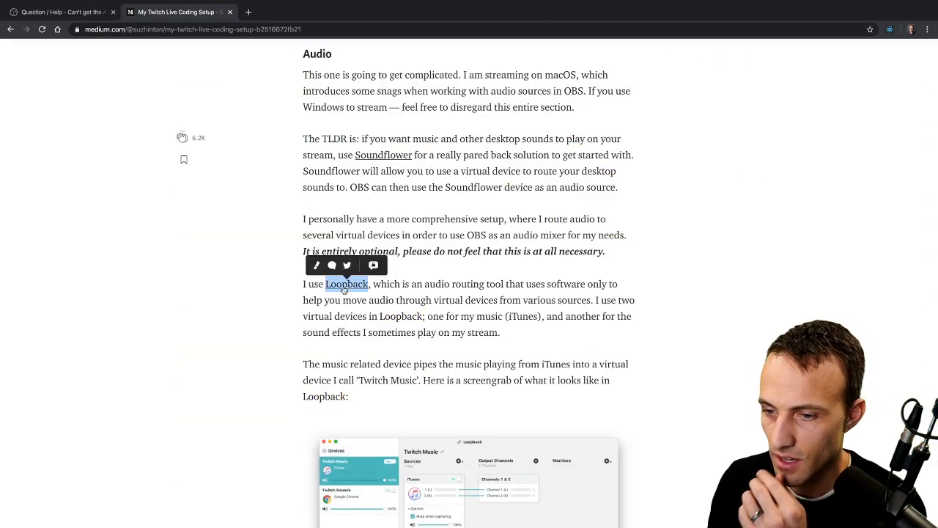
# Read the article's audio section on the Twitch Music and Twitch Sounds devices and the OBS audio settings
pyautogui.scroll(-4, 299, 338)
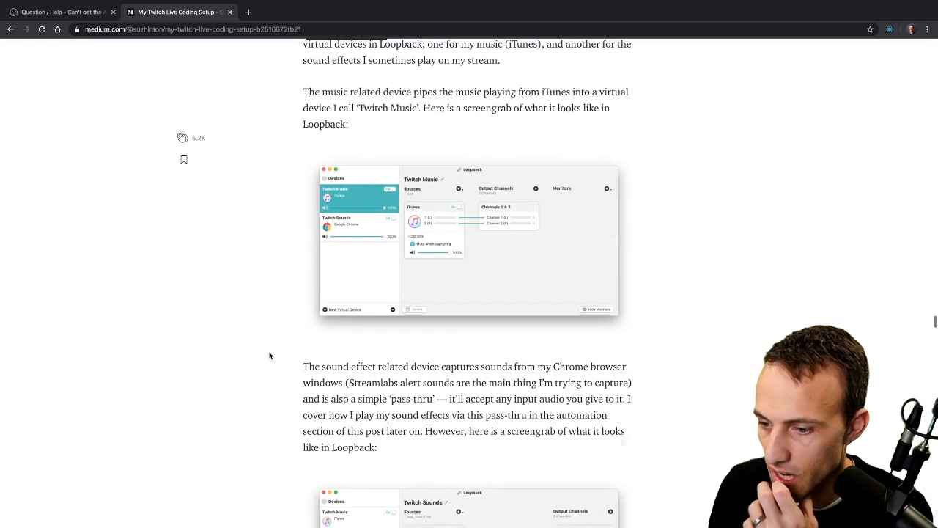
pyautogui.scroll(-4, 269, 355)
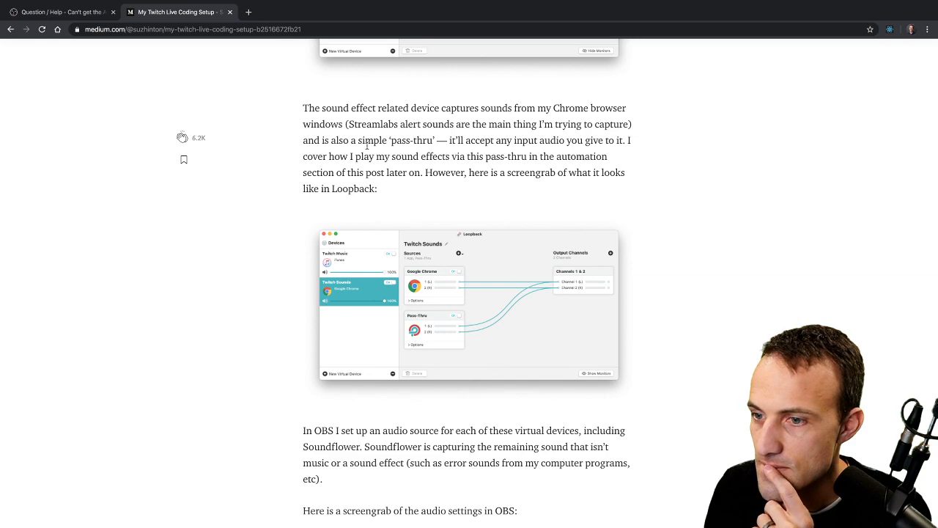
pyautogui.scroll(-4, 289, 220)
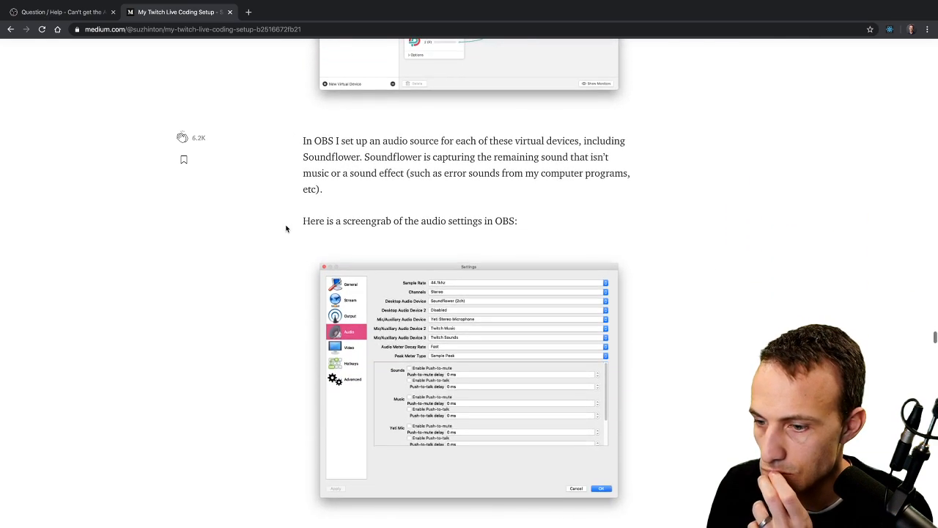
# Read the article's passages on the OBS mixer and on the multi-output device created in Audio MIDI Setup, including its screenshot
pyautogui.scroll(-3, 286, 229)
pyautogui.scroll(-1, 286, 229)
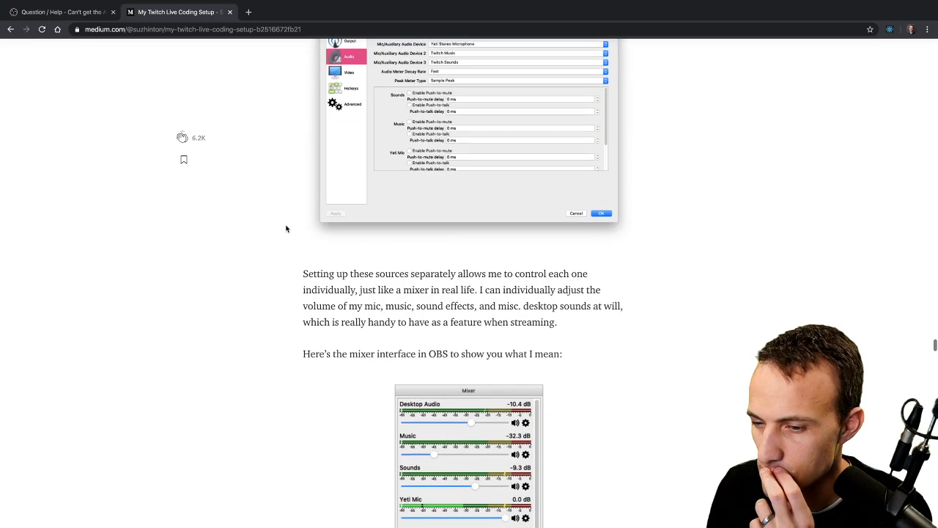
pyautogui.scroll(-1, 286, 228)
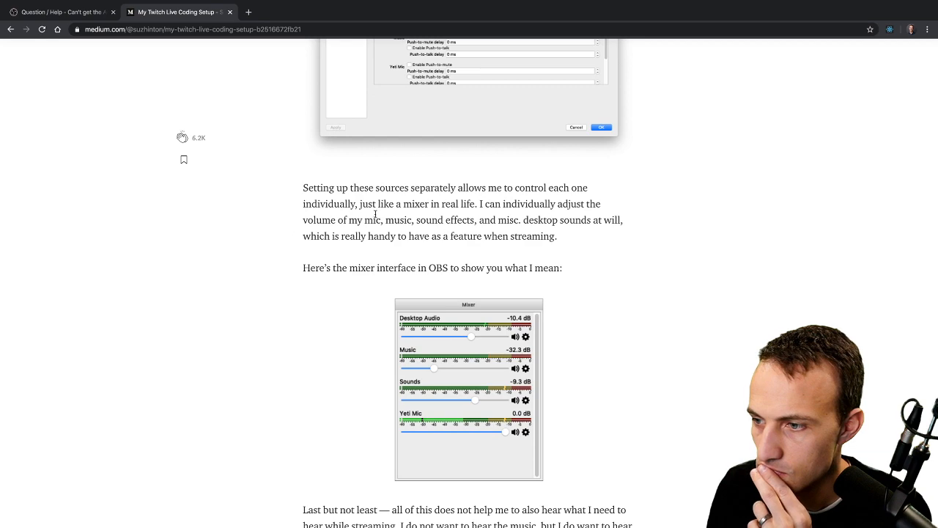
pyautogui.scroll(-3, 330, 268)
pyautogui.moveTo(391, 302); pyautogui.dragTo(548, 320)
pyautogui.click(460, 321)
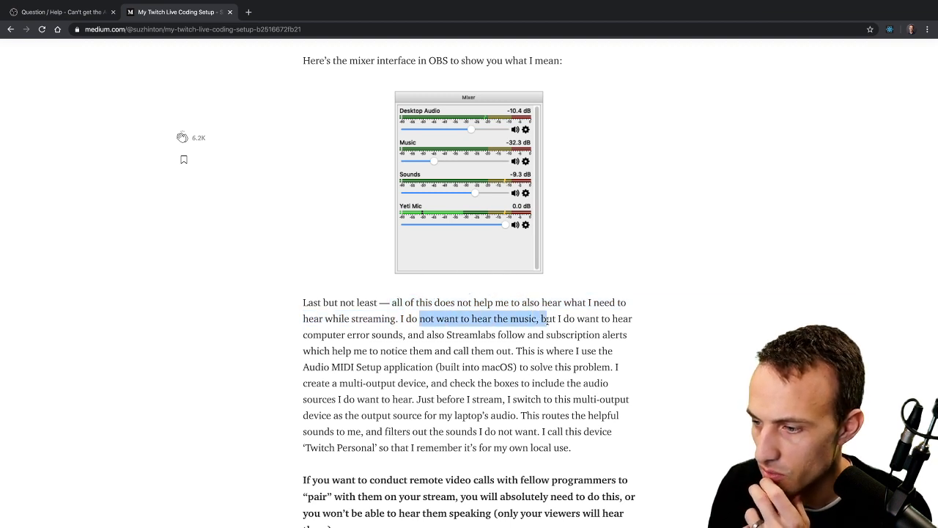
pyautogui.moveTo(344, 335); pyautogui.dragTo(571, 335)
pyautogui.click(634, 309)
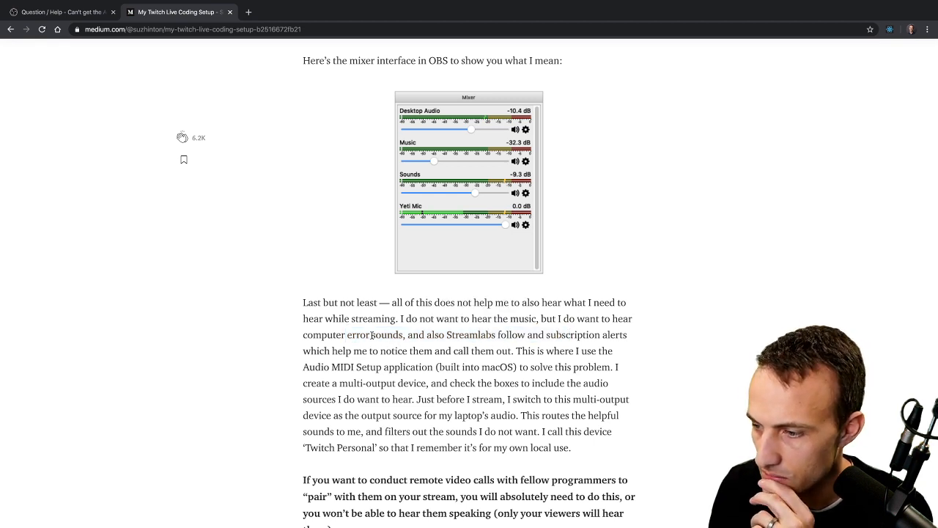
pyautogui.moveTo(329, 335); pyautogui.dragTo(466, 368)
pyautogui.scroll(-3, 477, 387)
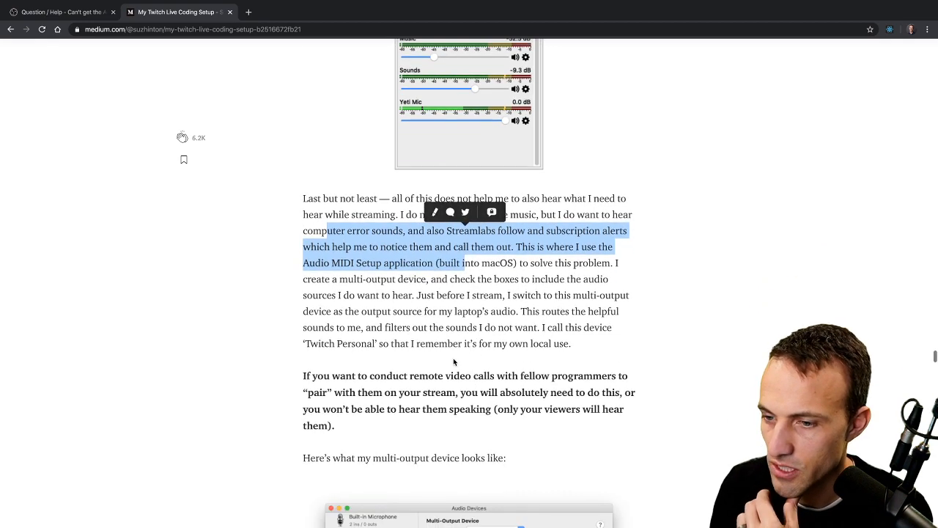
pyautogui.moveTo(332, 282); pyautogui.dragTo(506, 281)
pyautogui.click(539, 327)
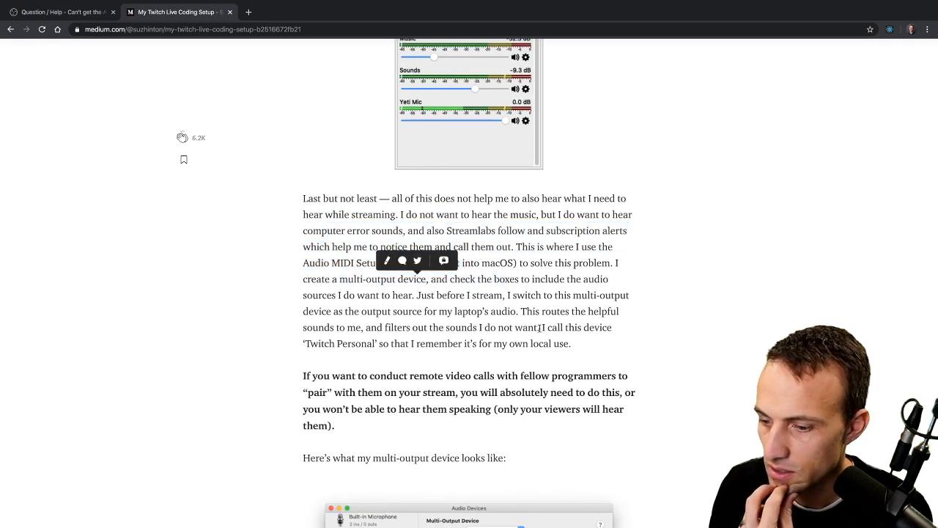
pyautogui.scroll(-6, 539, 329)
pyautogui.scroll(-5, 539, 323)
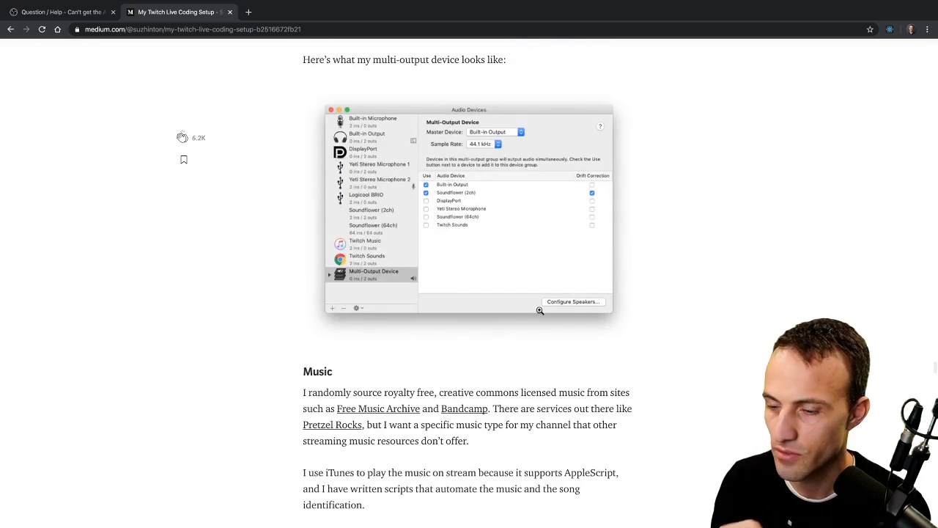
# Open Audio MIDI Setup, take Chrome out of full screen, and place the Audio Devices window beside the article's screenshot
pyautogui.press('super+space')
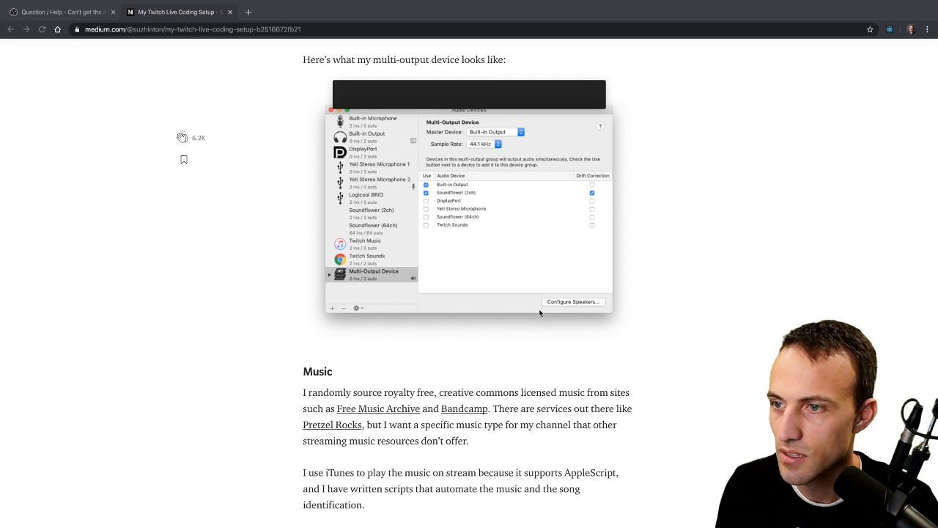
pyautogui.write('audio')
pyautogui.press('BackSpace')
pyautogui.press('BackSpace')
pyautogui.press('BackSpace')
pyautogui.press('BackSpace')
pyautogui.press('BackSpace')
pyautogui.write('audio')
pyautogui.press('Escape')
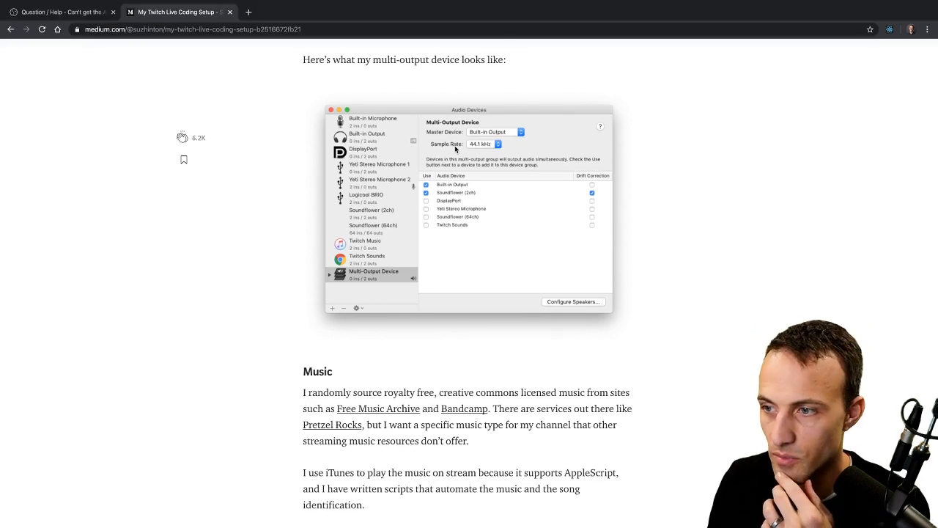
pyautogui.press('ctrl+super+f')
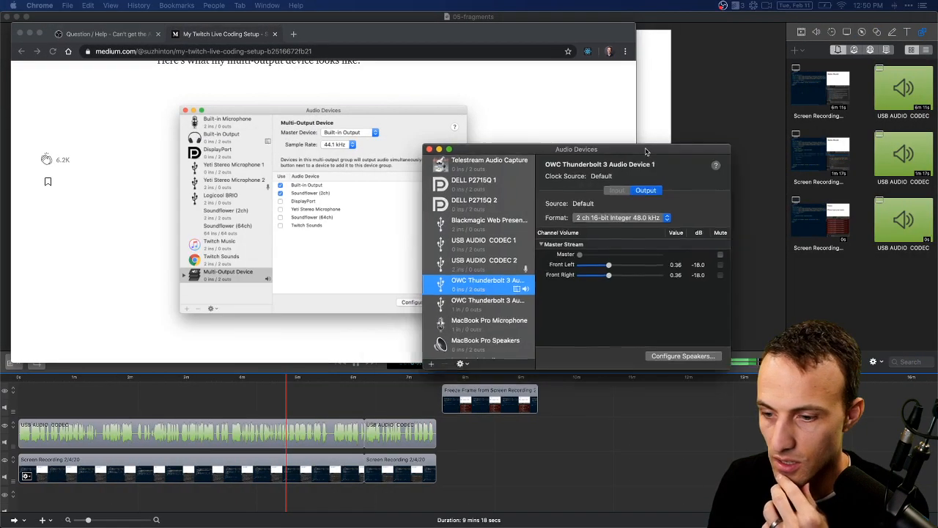
pyautogui.moveTo(651, 150); pyautogui.dragTo(702, 94)
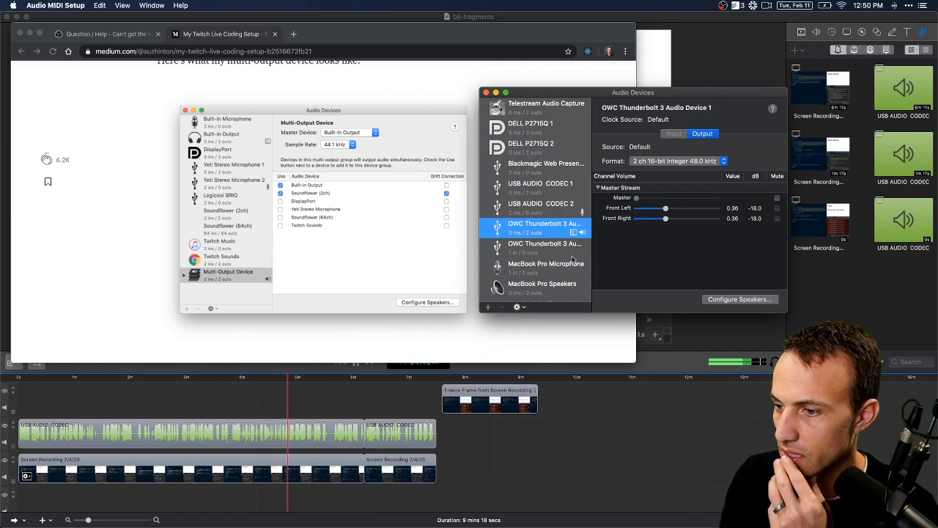
# Check the output settings of the Loopback Audio, Computer Sounds and MacBook Pro Speakers devices
pyautogui.scroll(-3, 535, 264)
pyautogui.click(532, 277)
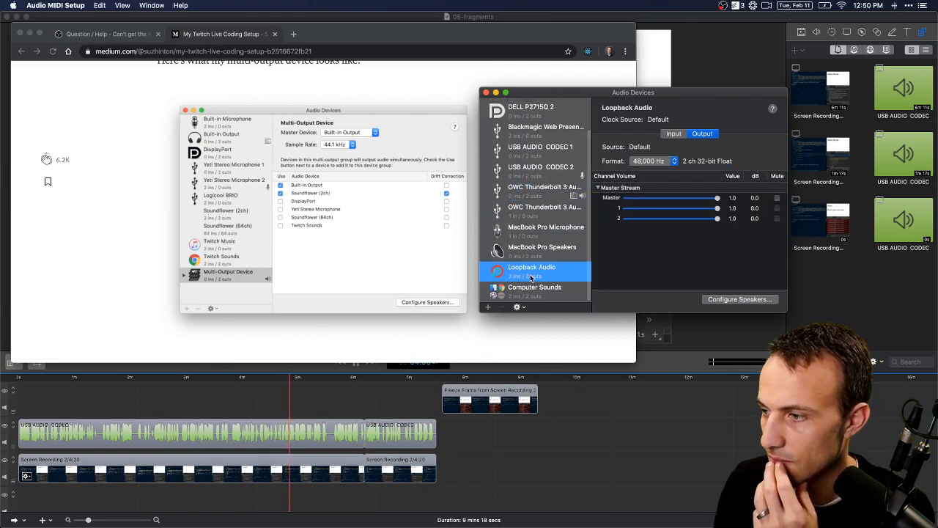
pyautogui.click(532, 290)
pyautogui.click(518, 257)
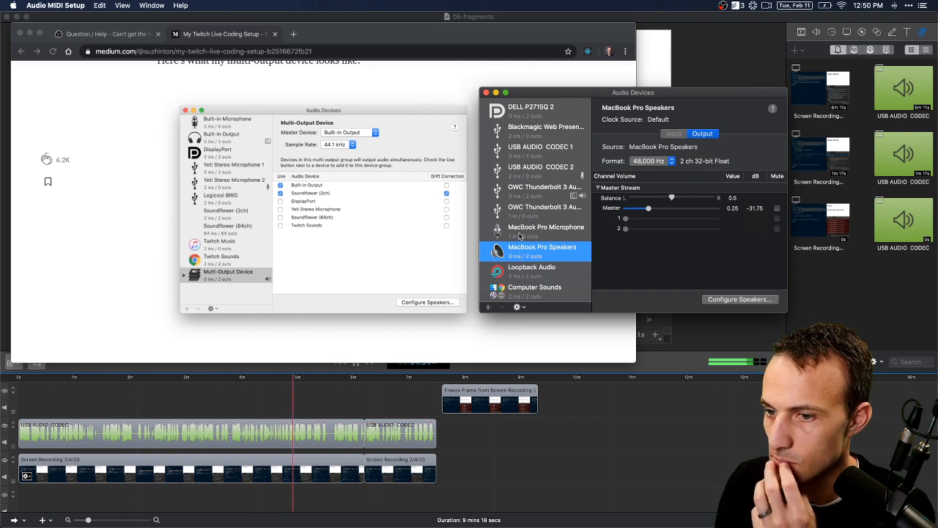
pyautogui.scroll(2, 520, 235)
pyautogui.scroll(-2, 519, 236)
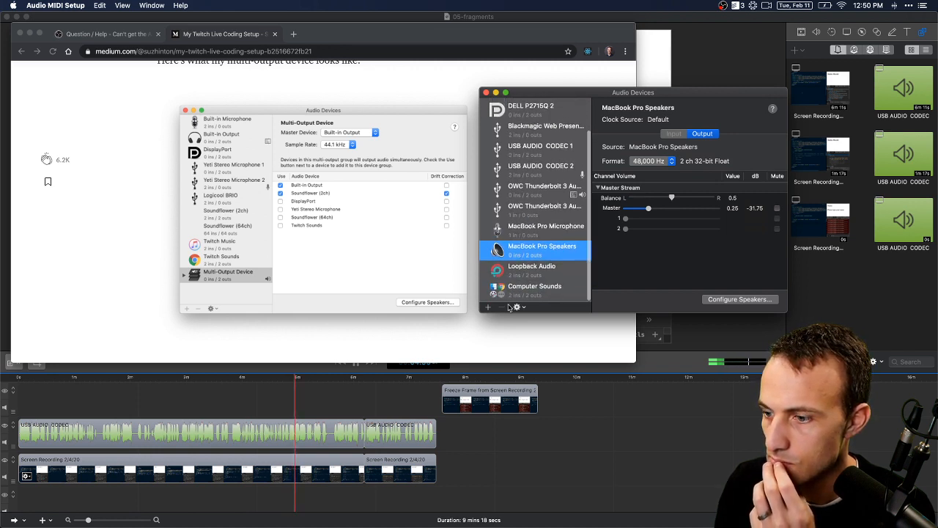
# Create a multi-output device that uses OWC Thunderbolt 3 Audio Device and Computer Sounds, without MacBook Pro Speakers
pyautogui.click(517, 306)
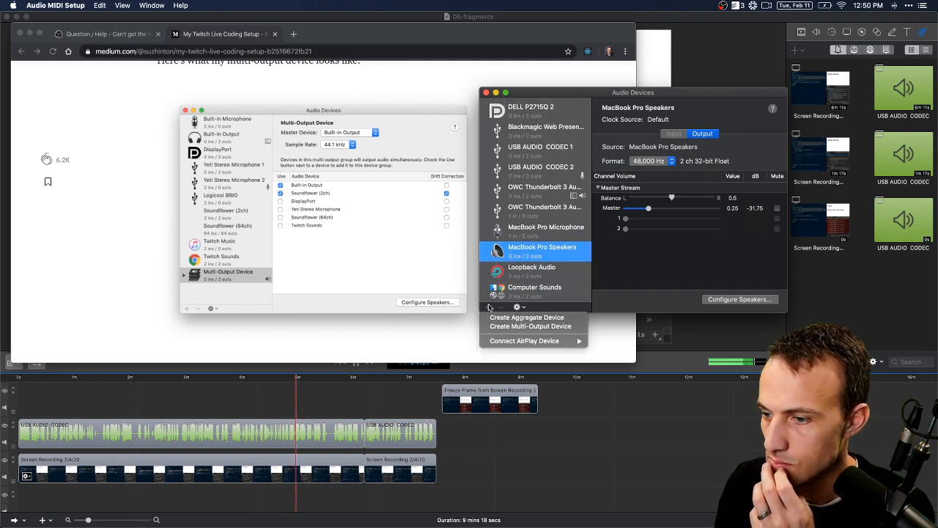
pyautogui.click(518, 326)
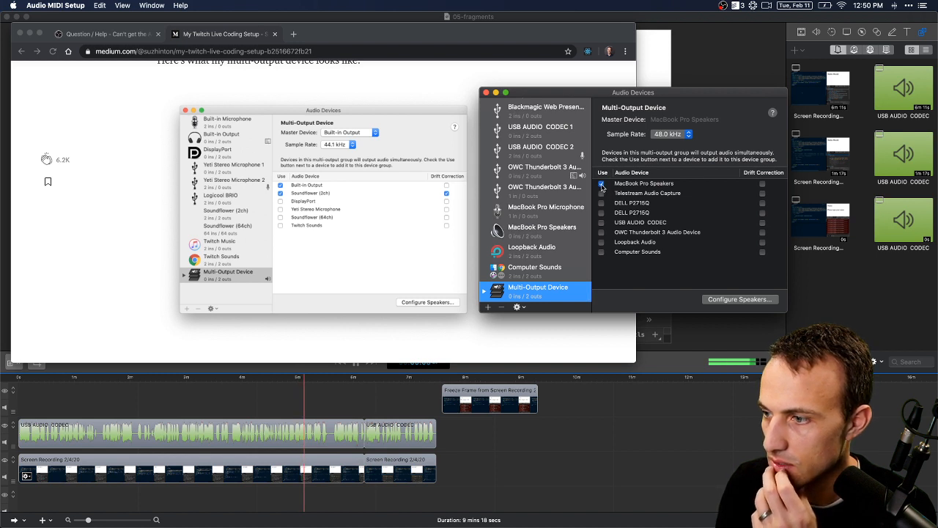
pyautogui.click(601, 184)
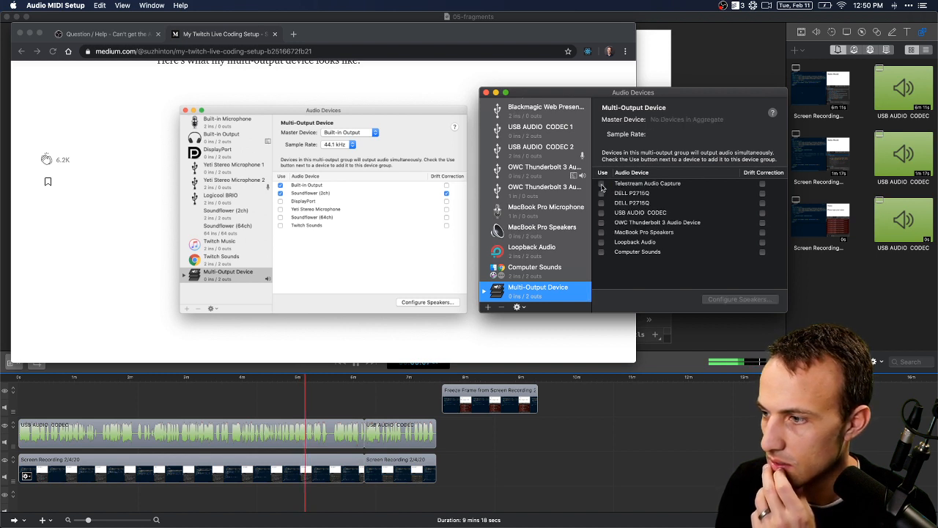
pyautogui.click(601, 222)
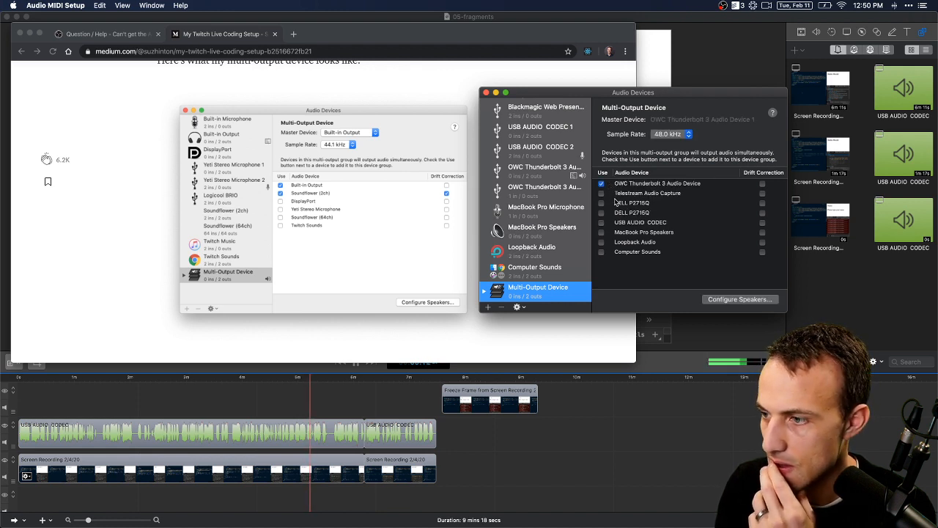
pyautogui.click(602, 252)
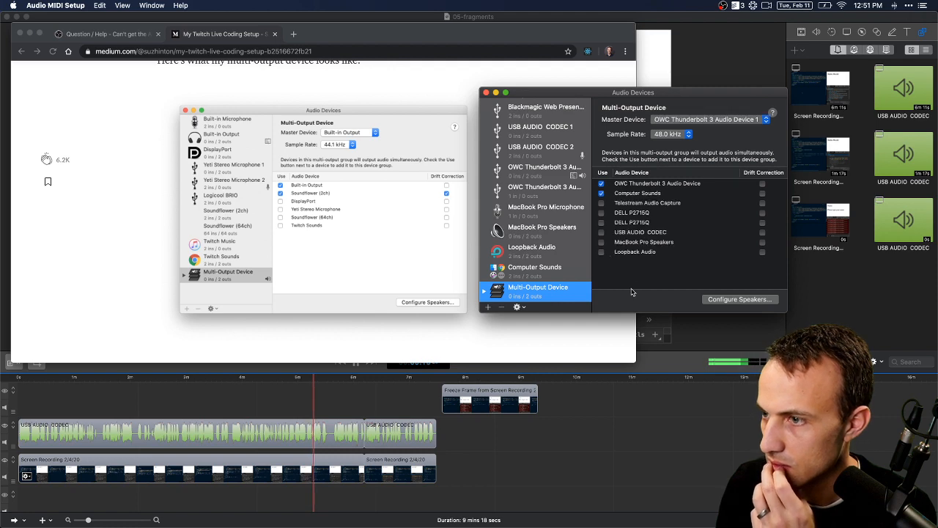
# Switch to System Preferences and set the Mac's sound output to Multi-Output Device
pyautogui.hotkey('ctrl', 'Right')
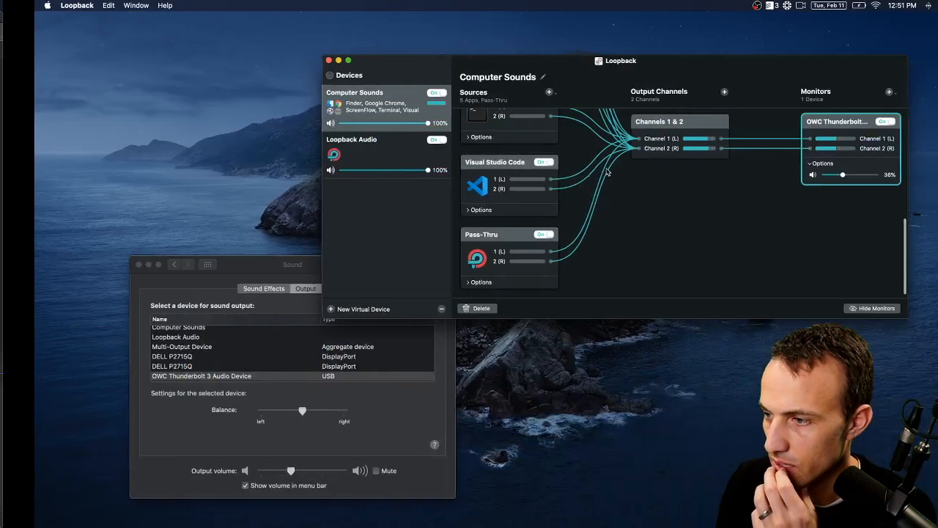
pyautogui.scroll(-1, 168, 364)
pyautogui.scroll(5, 167, 365)
pyautogui.click(164, 366)
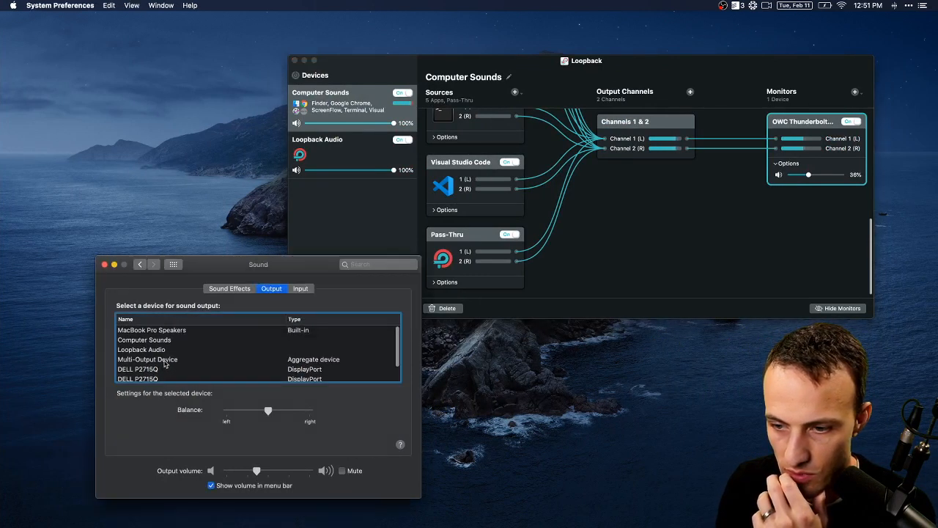
pyautogui.click(173, 360)
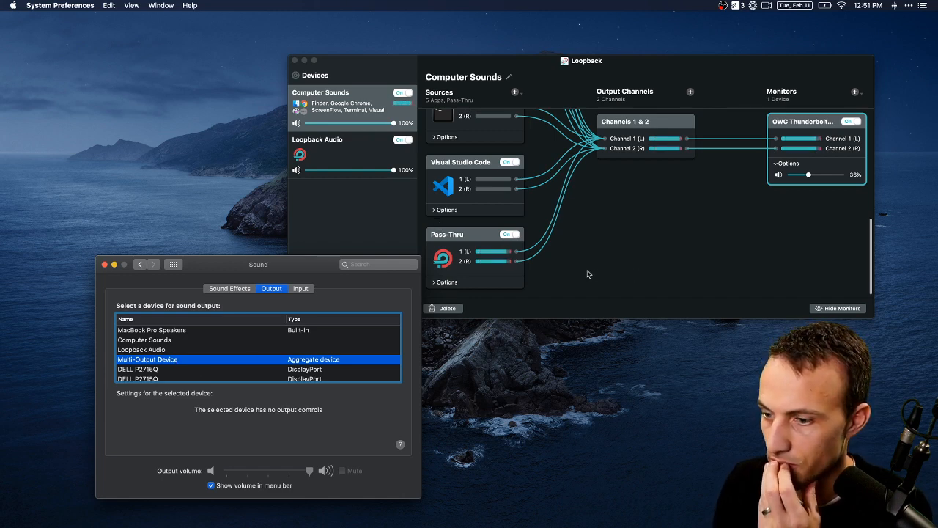
# Return to Audio MIDI Setup and check the Multi-Output Device's speaker configuration and available actions
pyautogui.hotkey('ctrl', 'Left')
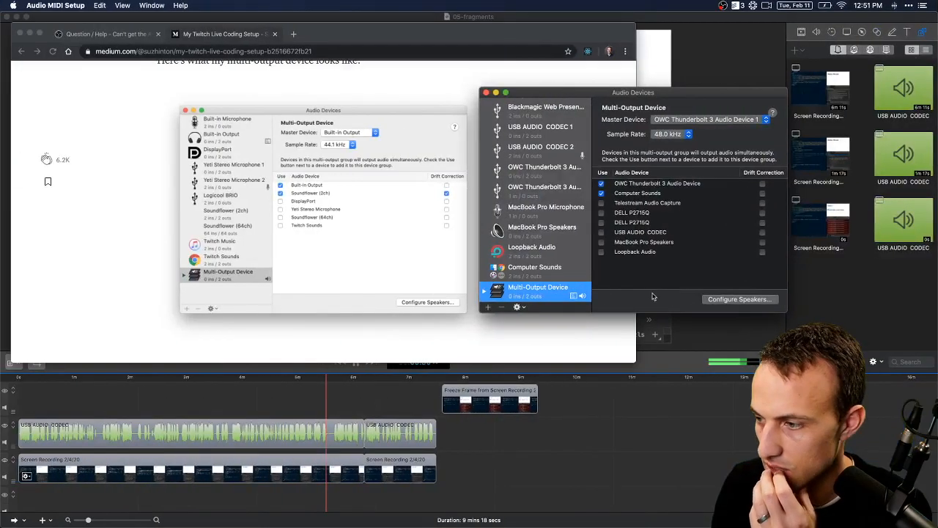
pyautogui.click(650, 187)
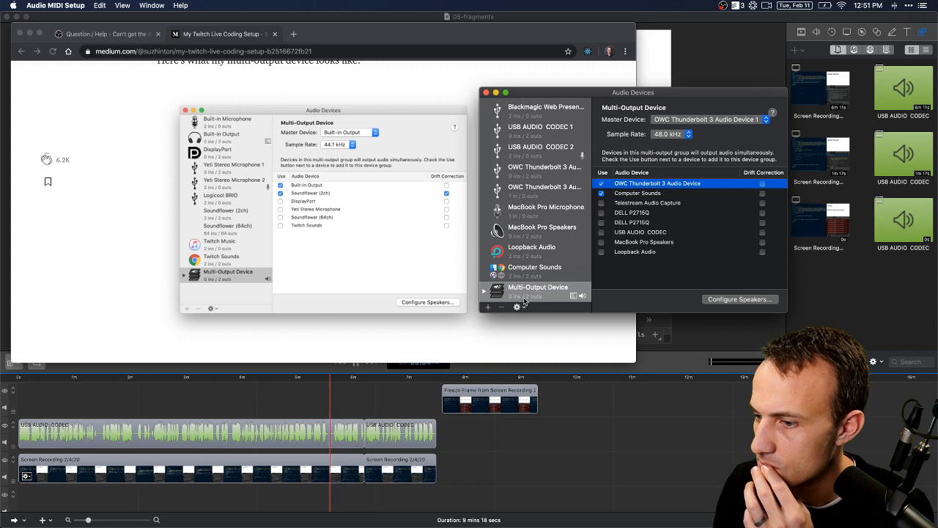
pyautogui.click(738, 299)
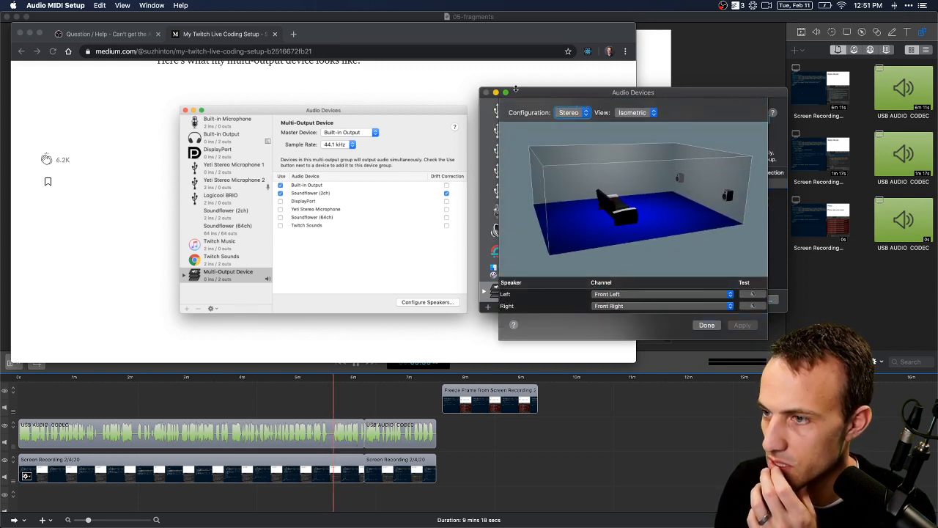
pyautogui.click(698, 320)
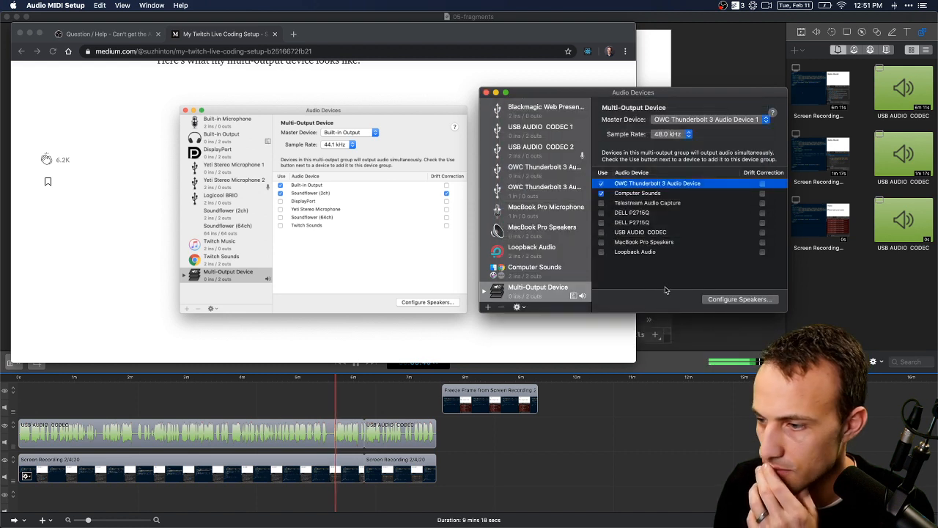
pyautogui.rightClick(575, 294)
pyautogui.click(557, 296)
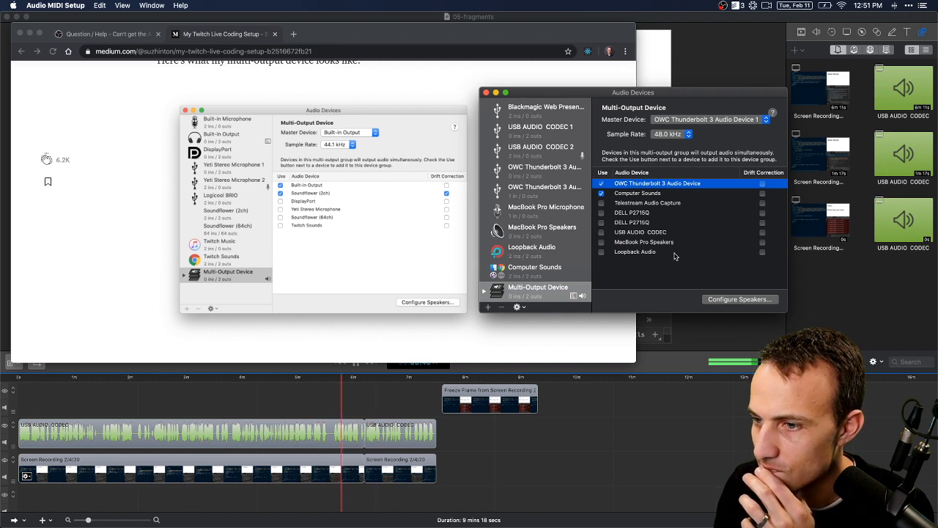
# Try drift correction for the devices included in the Multi-Output Device
pyautogui.click(762, 194)
pyautogui.click(762, 183)
pyautogui.click(762, 192)
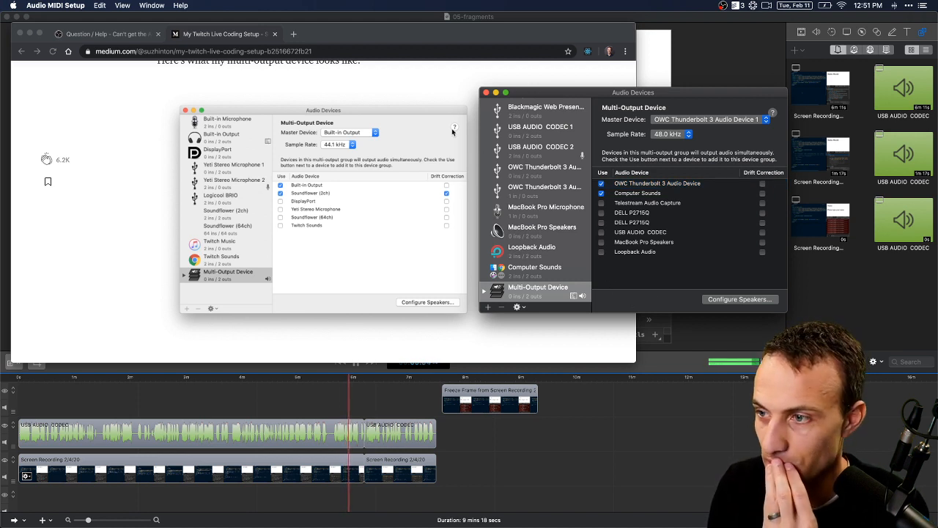
# Try Computer Sounds as the Multi-Output Device's master device and restore OWC Thunderbolt 3 Audio Device 1 as master
pyautogui.click(669, 136)
pyautogui.click(668, 125)
pyautogui.click(669, 136)
pyautogui.click(669, 135)
pyautogui.click(671, 121)
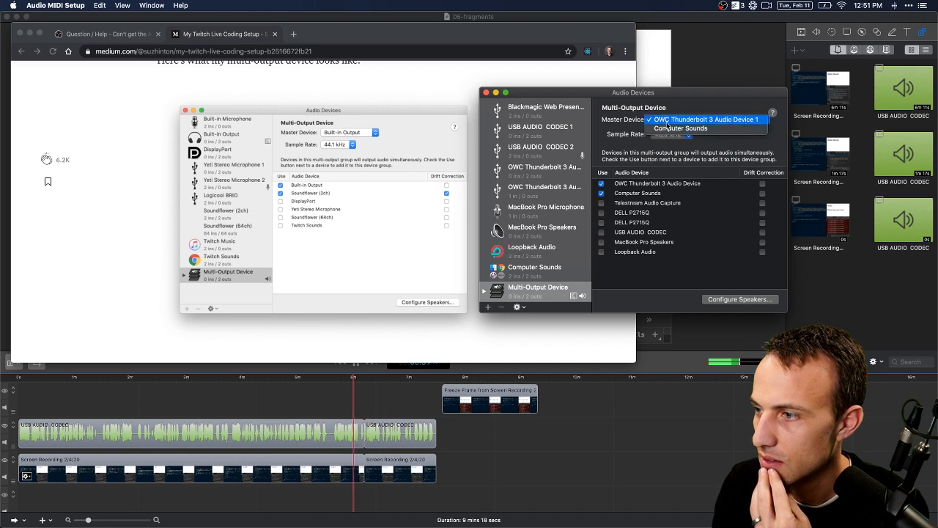
pyautogui.click(671, 129)
pyautogui.click(693, 120)
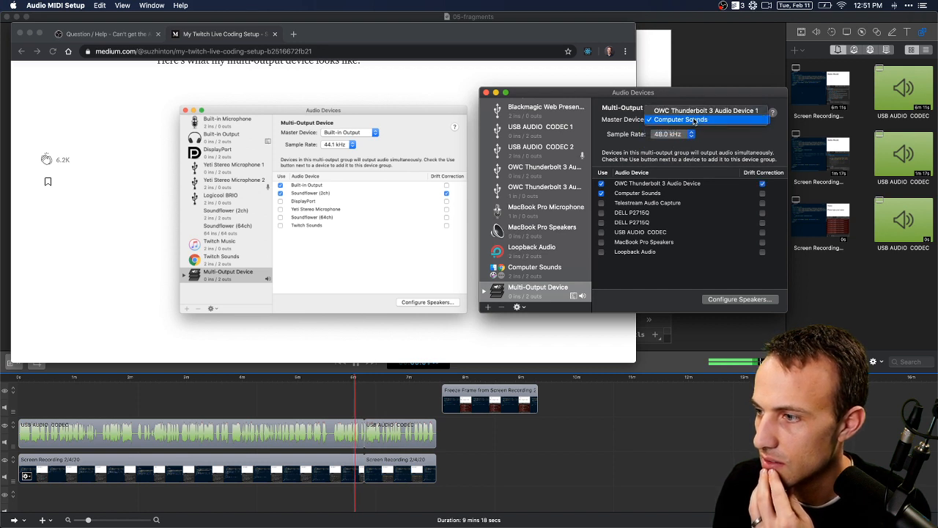
pyautogui.click(694, 110)
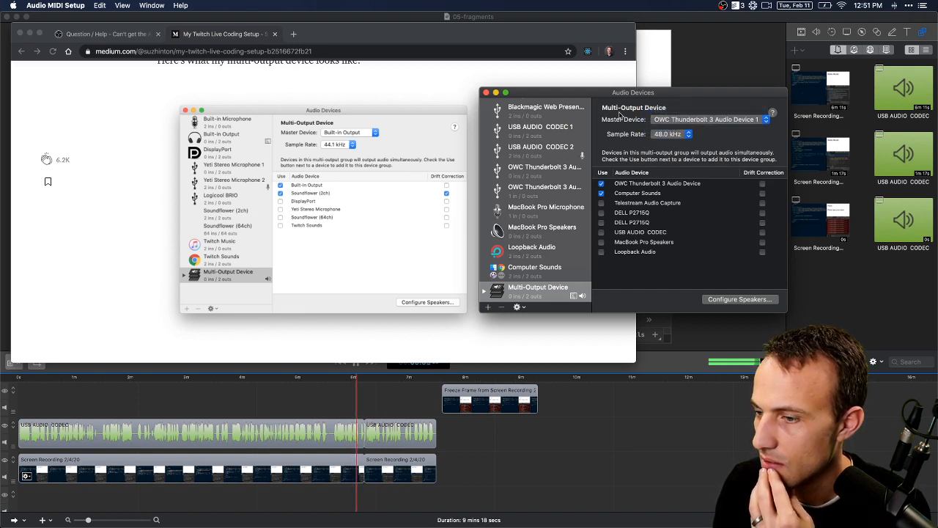
# Expand the Multi-Output Device in the device list and check its subdevices and the actions available for it
pyautogui.click(542, 299)
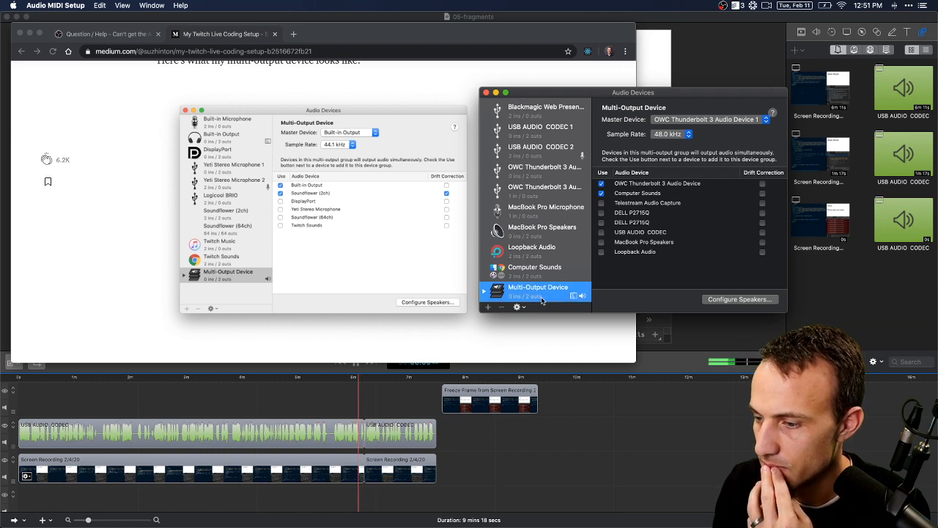
pyautogui.click(485, 291)
pyautogui.rightClick(518, 274)
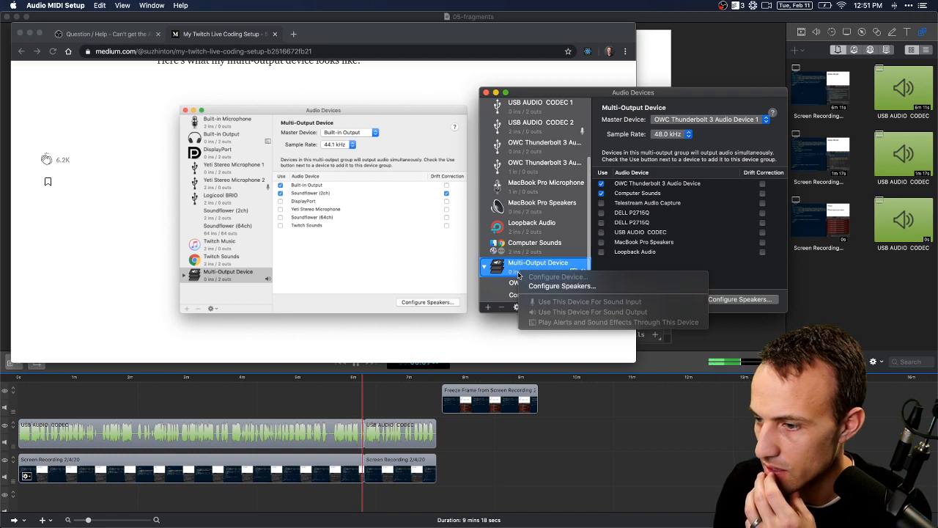
pyautogui.click(519, 275)
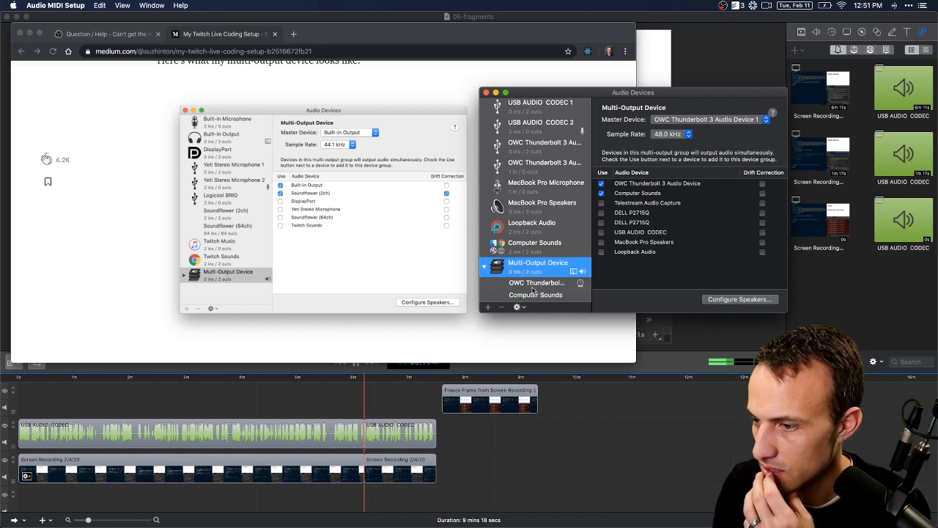
pyautogui.click(516, 307)
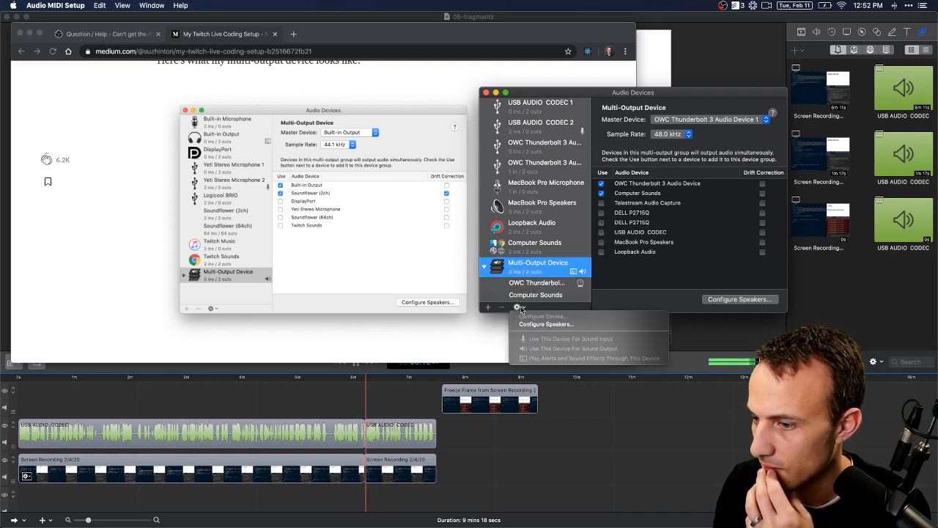
# Compare the settings of the Computer Sounds, Loopback Audio, Multi-Output Device, MacBook Pro and OWC Thunderbolt 3 audio devices
pyautogui.click(612, 288)
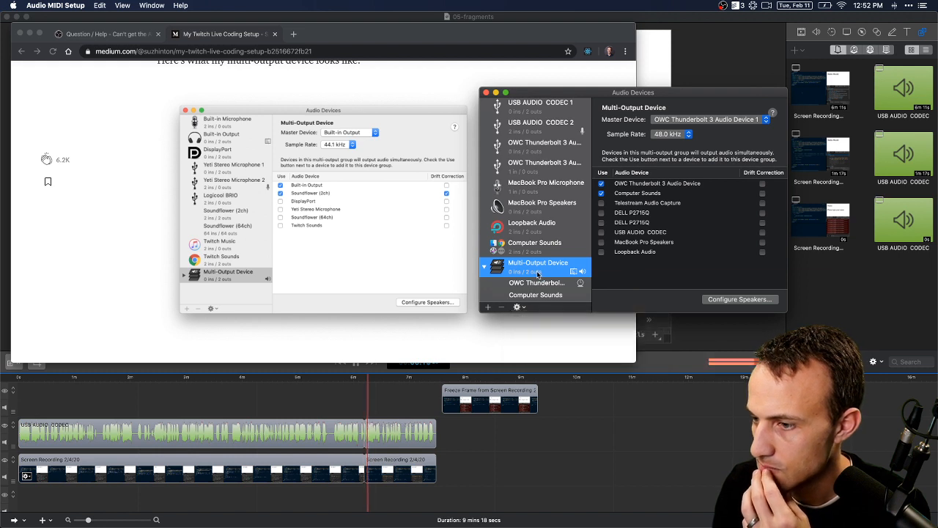
pyautogui.click(539, 248)
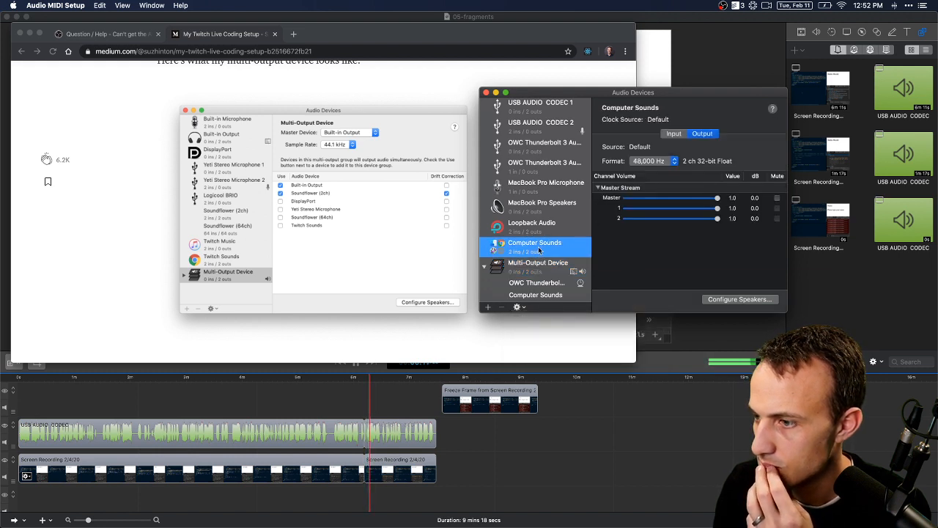
pyautogui.click(535, 232)
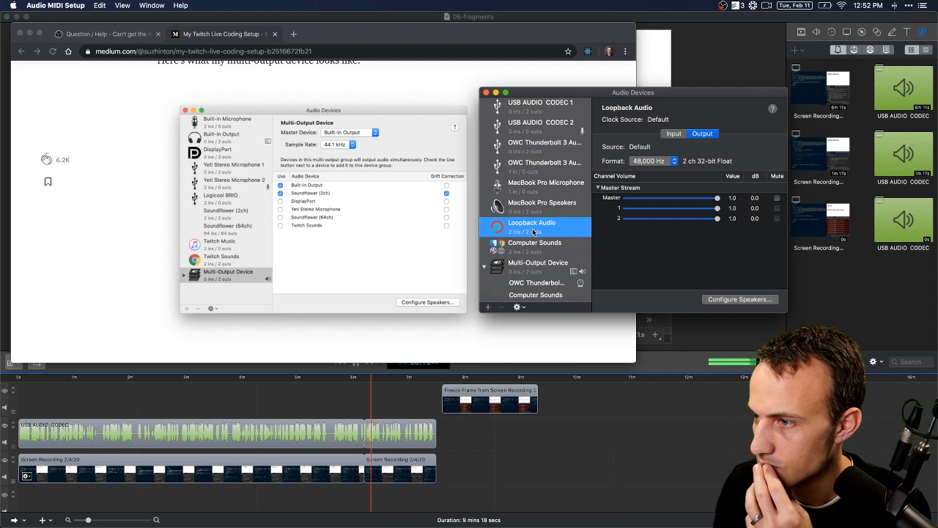
pyautogui.click(534, 265)
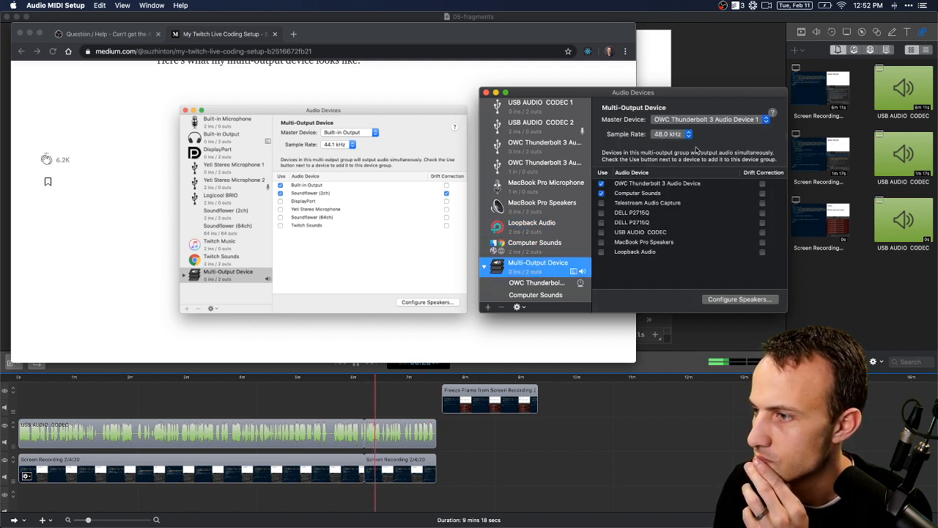
pyautogui.click(536, 230)
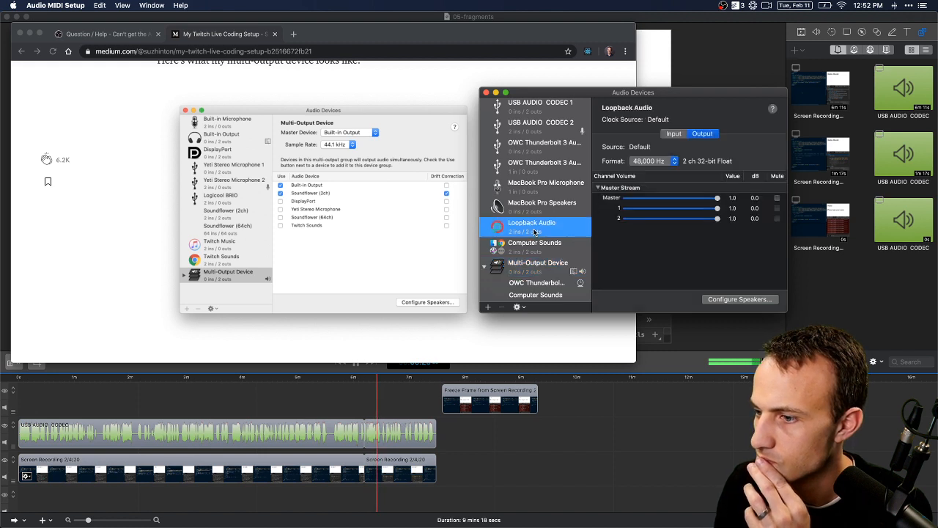
pyautogui.click(528, 249)
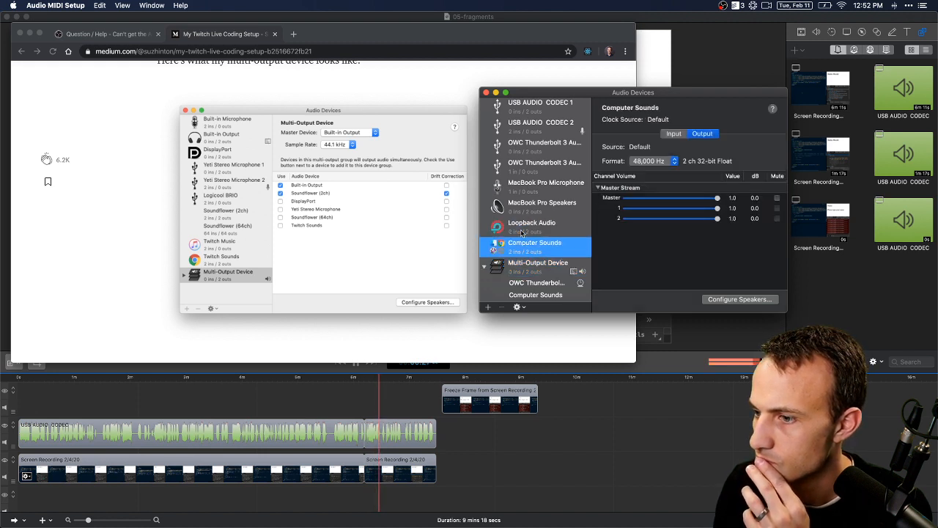
pyautogui.click(524, 232)
pyautogui.click(524, 209)
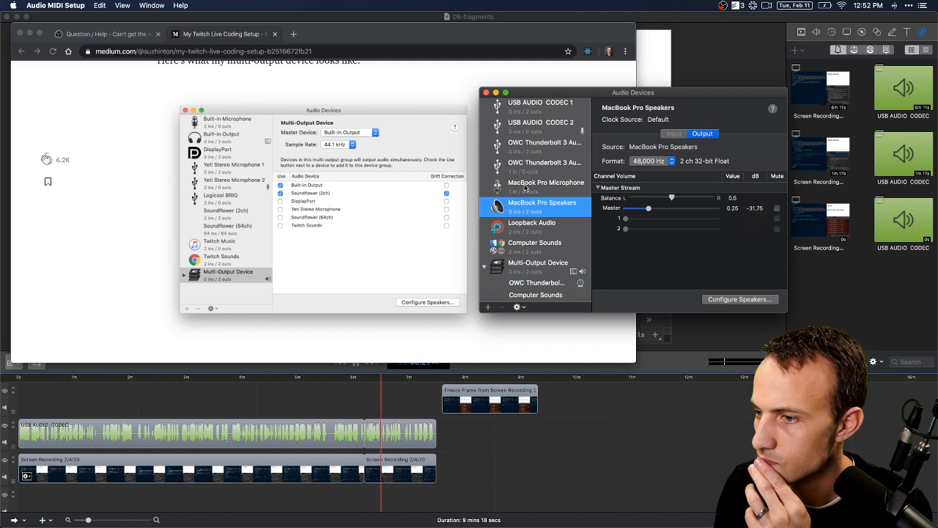
pyautogui.click(526, 187)
pyautogui.click(532, 165)
# Check the Telestream, DELL, Blackmagic, USB AUDIO CODEC and OWC Thunderbolt 3 Audio Device 1 settings, and return to the Multi-Output Device
pyautogui.scroll(4, 535, 146)
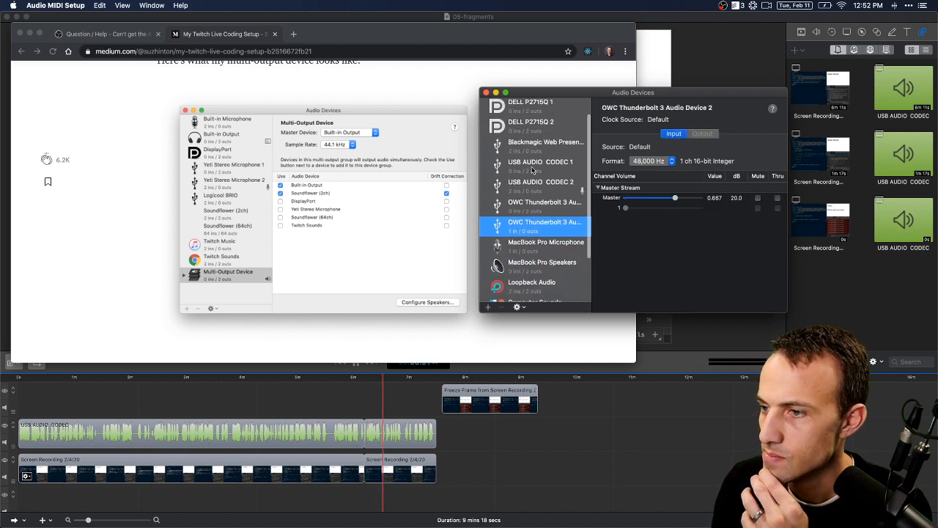
pyautogui.click(537, 110)
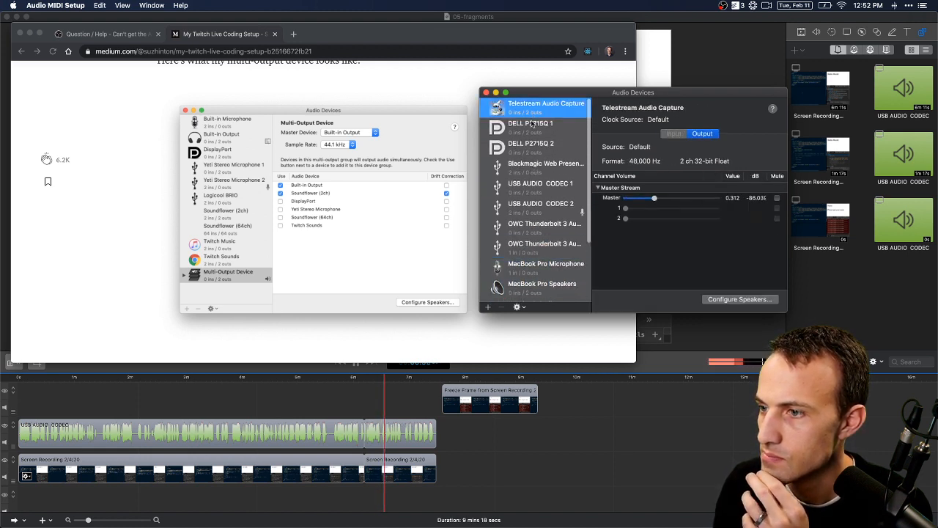
pyautogui.click(535, 127)
pyautogui.click(540, 144)
pyautogui.click(545, 165)
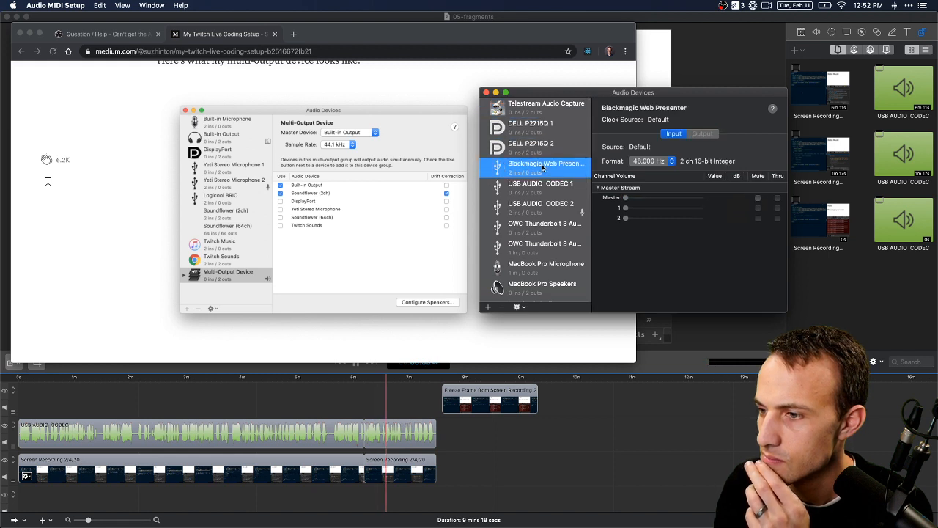
pyautogui.click(540, 186)
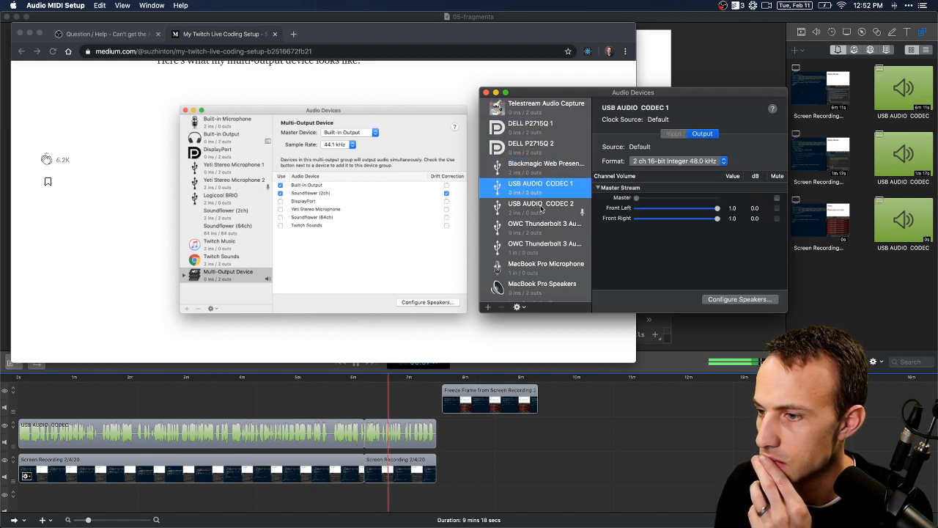
pyautogui.click(539, 229)
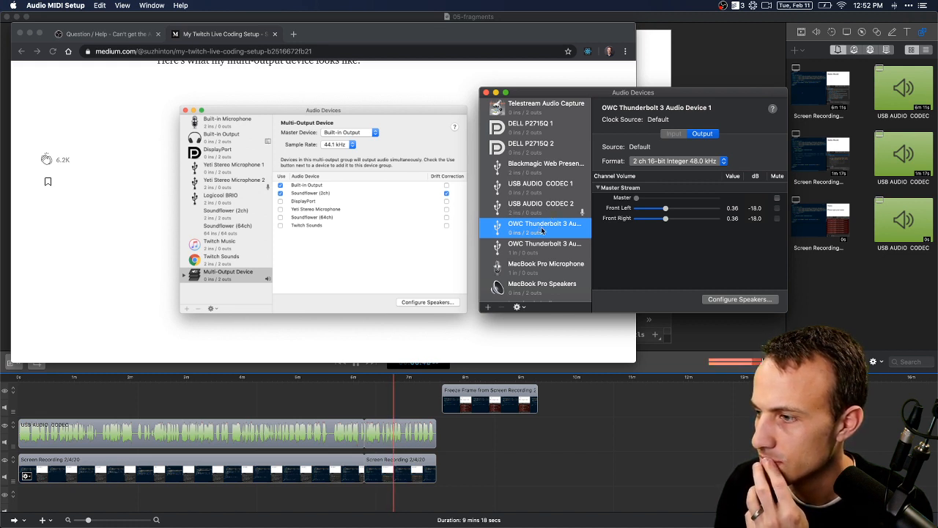
pyautogui.scroll(-4, 541, 234)
pyautogui.click(537, 269)
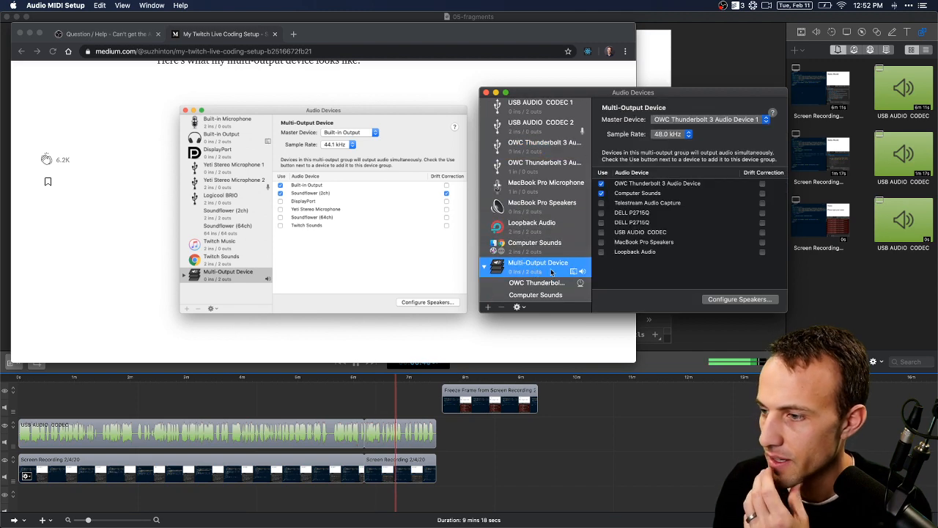
# Switch to Loopback and try adding the Multi-Output Device as a monitor for Computer Sounds
pyautogui.hotkey('ctrl', 'Right')
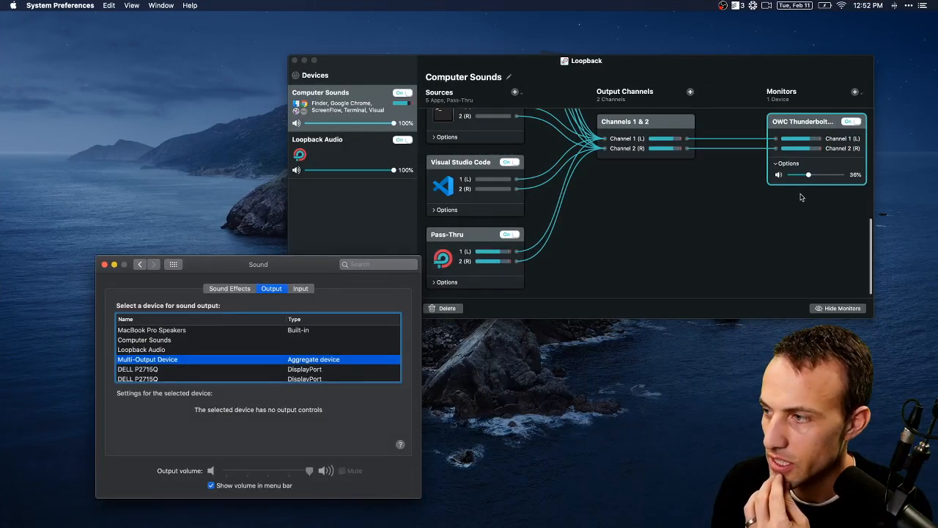
pyautogui.click(850, 122)
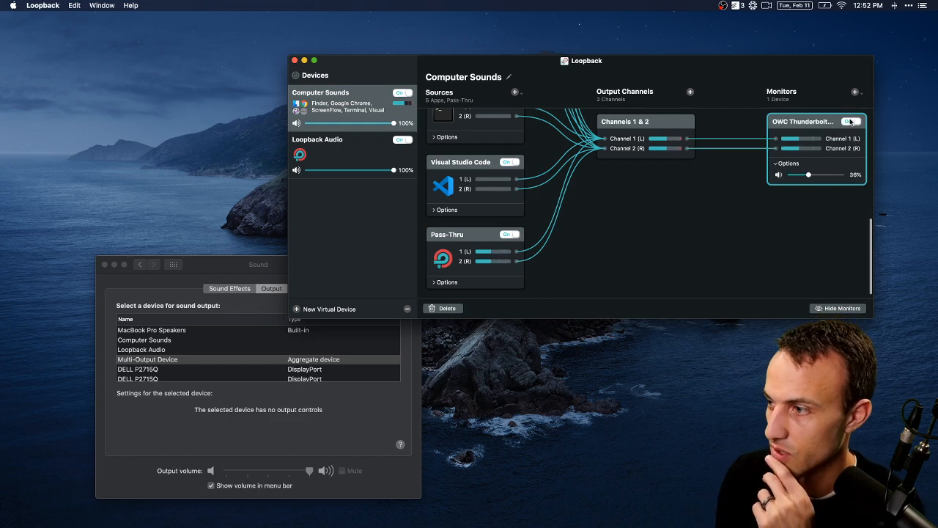
pyautogui.click(855, 93)
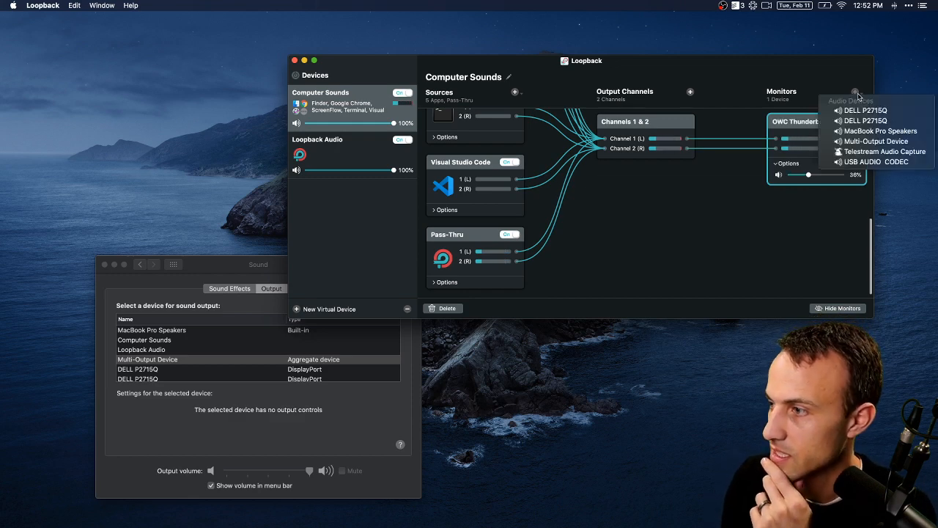
pyautogui.click(873, 142)
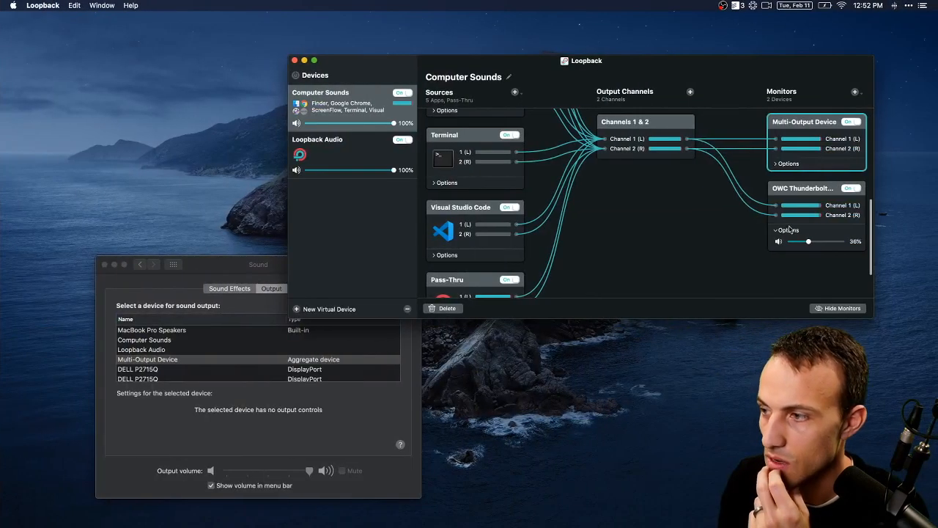
# Turn off the OWC Thunderbolt 3 monitor and test the Multi-Output Device monitor by switching it off, on and off again
pyautogui.click(850, 187)
pyautogui.click(851, 123)
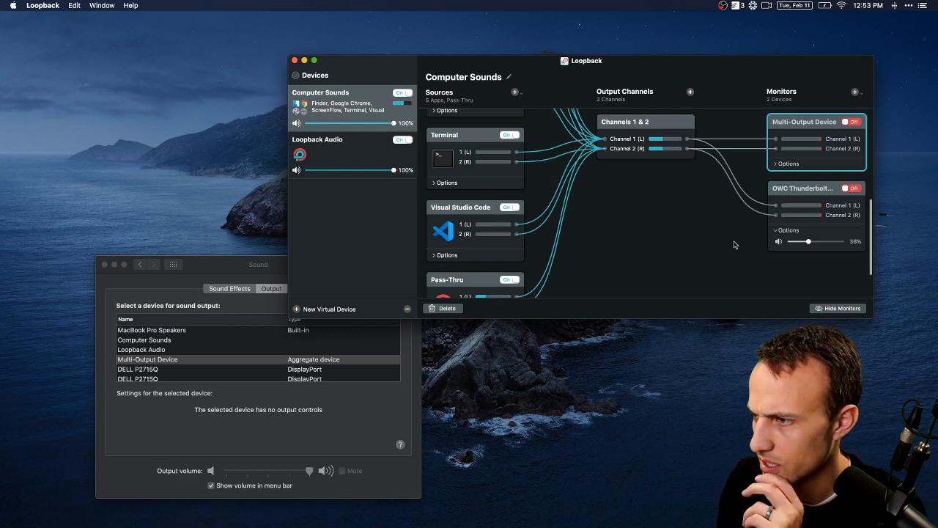
pyautogui.click(851, 123)
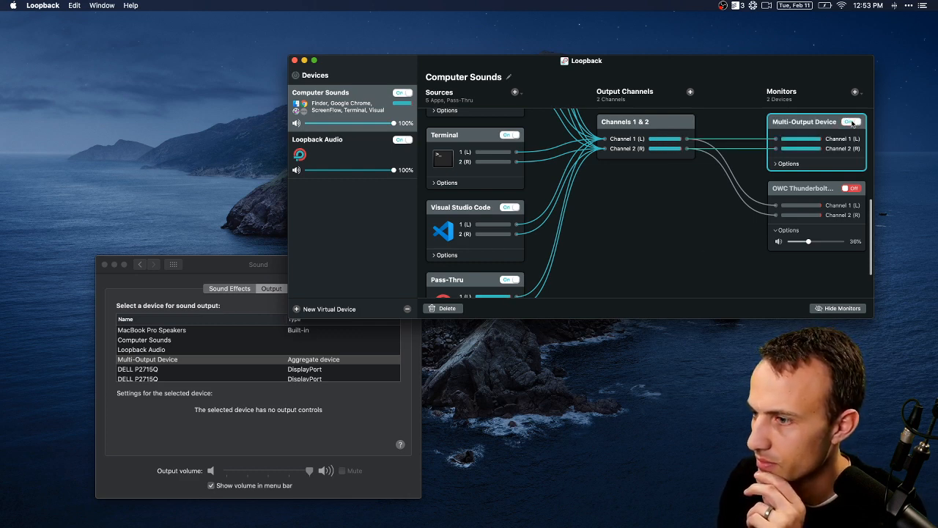
pyautogui.click(851, 123)
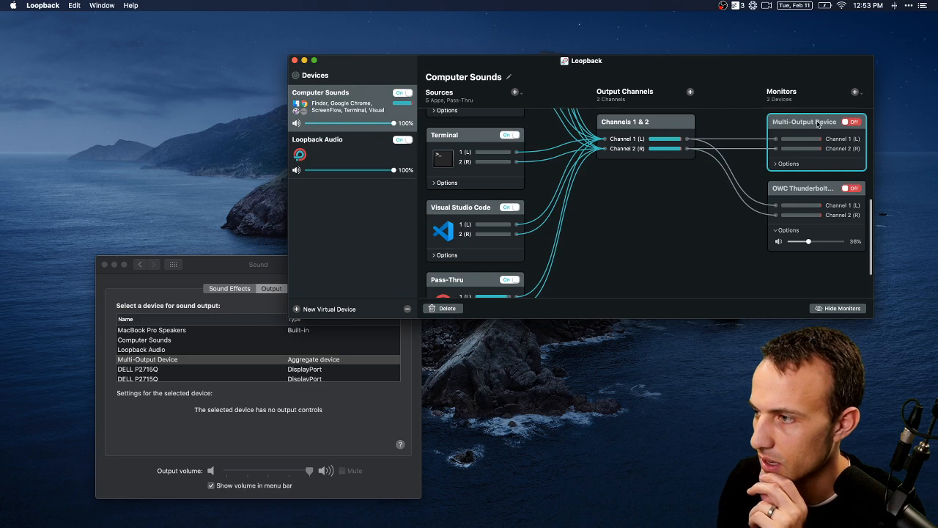
# Delete the Multi-Output Device monitor from Computer Sounds and turn the OWC Thunderbolt 3 monitor back on
pyautogui.click(856, 92)
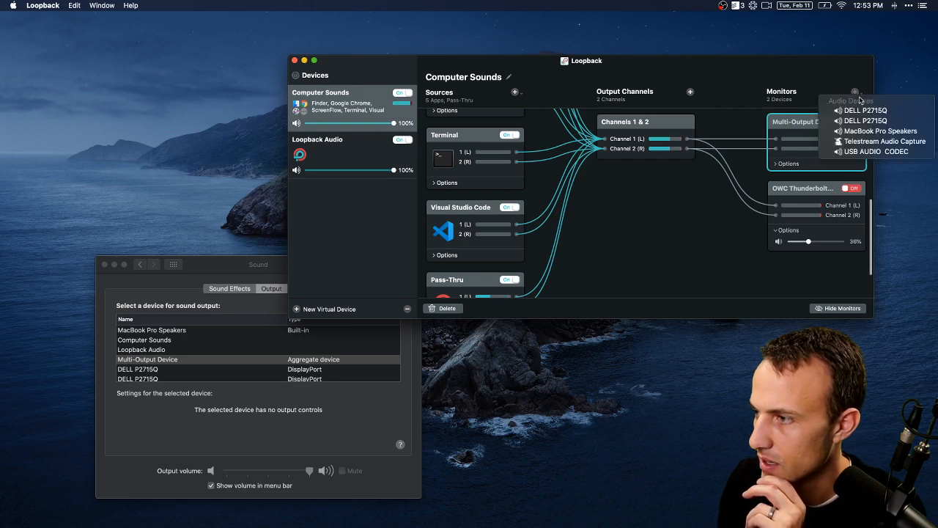
pyautogui.click(856, 92)
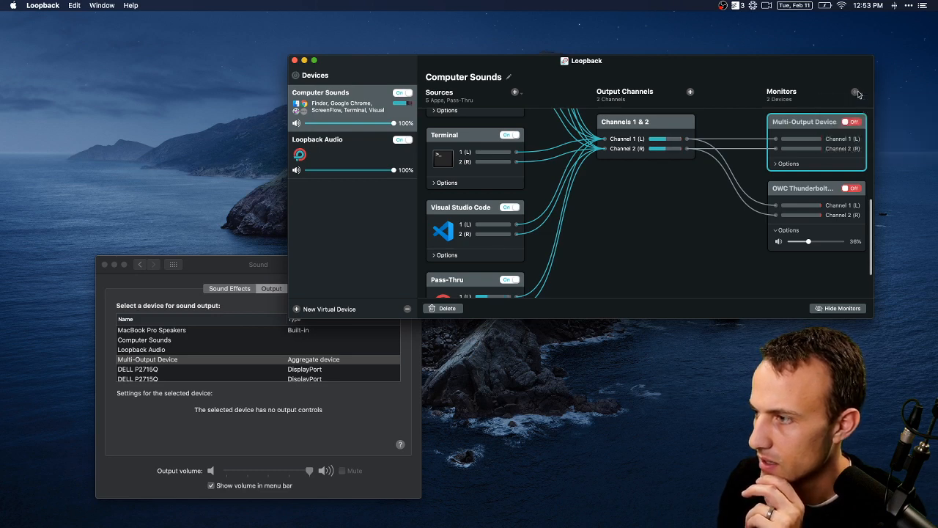
pyautogui.click(446, 308)
pyautogui.click(820, 136)
pyautogui.scroll(5, 503, 203)
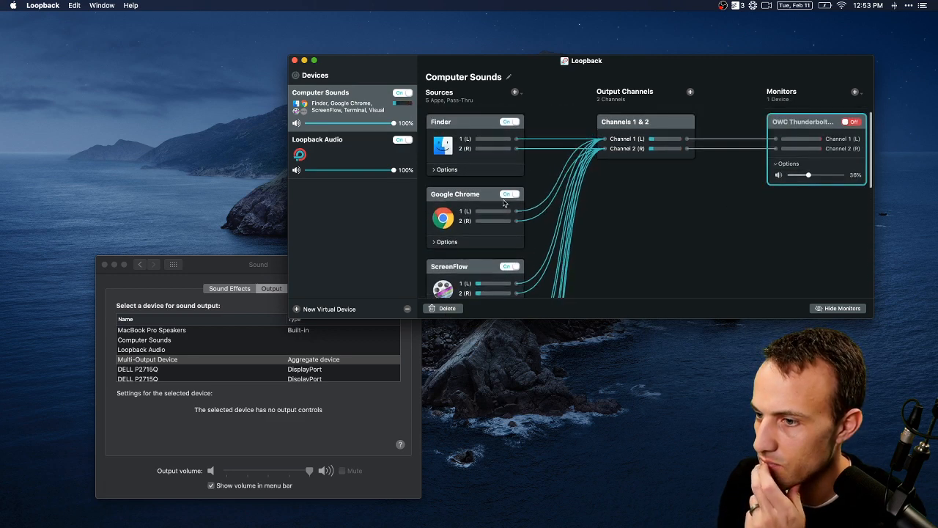
pyautogui.scroll(-2, 504, 203)
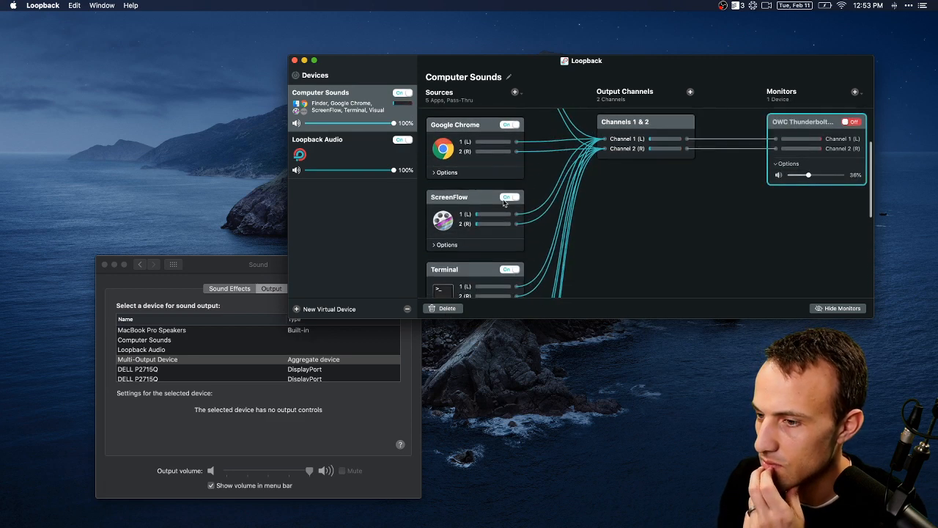
pyautogui.click(849, 122)
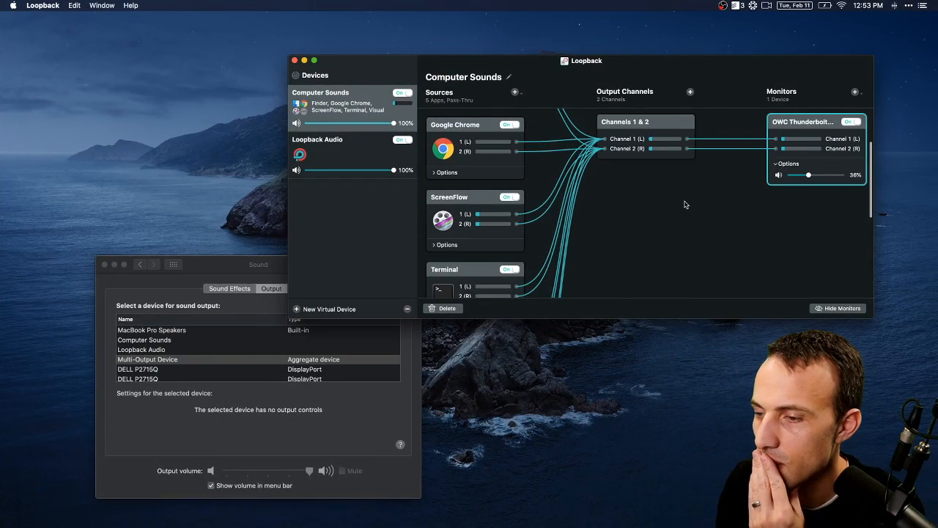
pyautogui.scroll(-2, 685, 204)
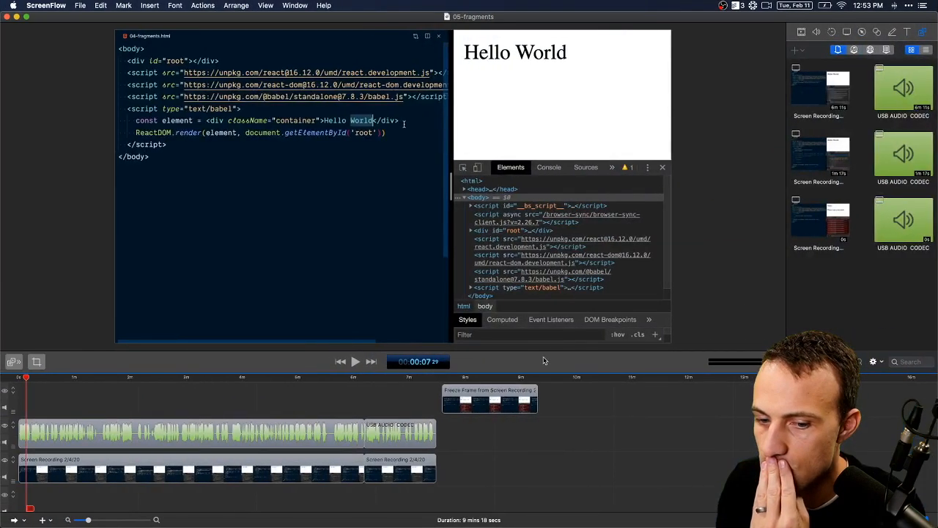
# Switch to ScreenFlow and play the 05-fragments timeline from the beginning to test its sound
pyautogui.click(235, 376)
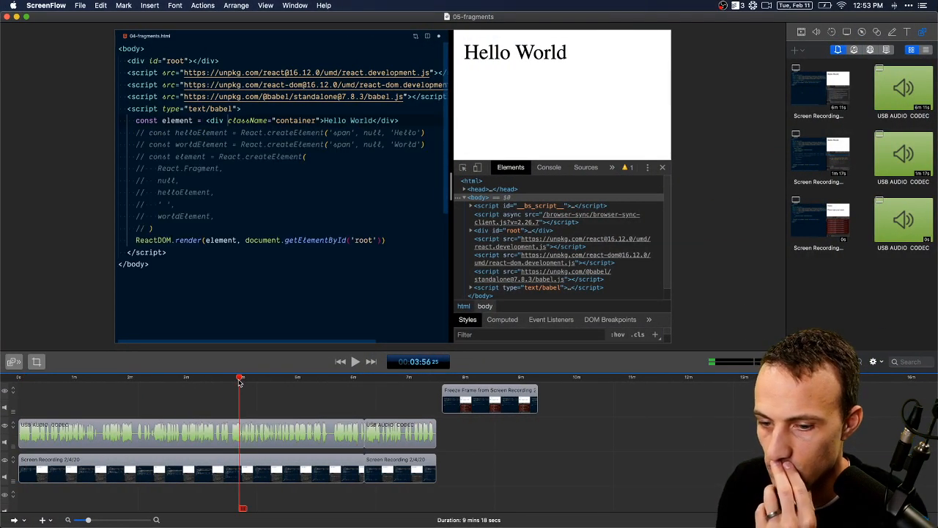
pyautogui.click(20, 378)
pyautogui.press('space')
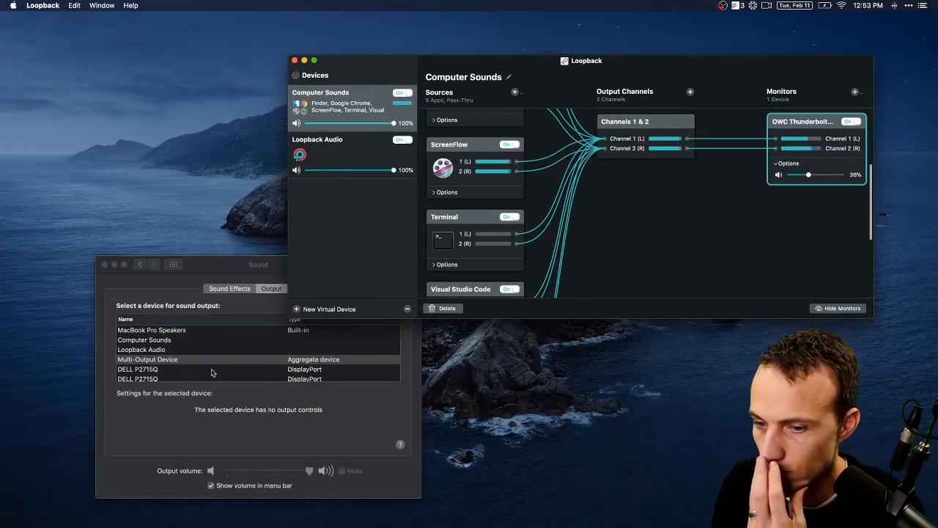
# In the Sound preferences, try Computer Sounds and Loopback Audio as output, and settle on OWC Thunderbolt 3 Audio Device
pyautogui.click(156, 357)
pyautogui.click(174, 344)
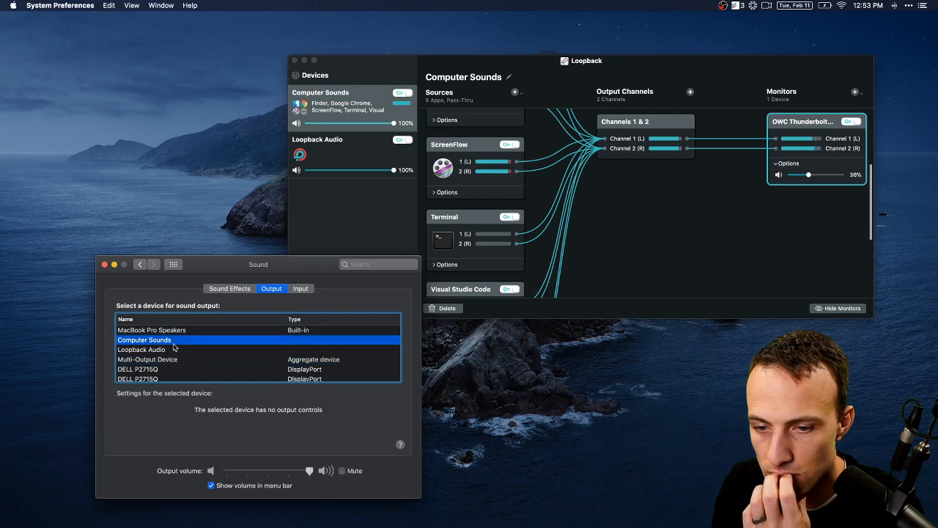
pyautogui.click(174, 349)
pyautogui.click(174, 344)
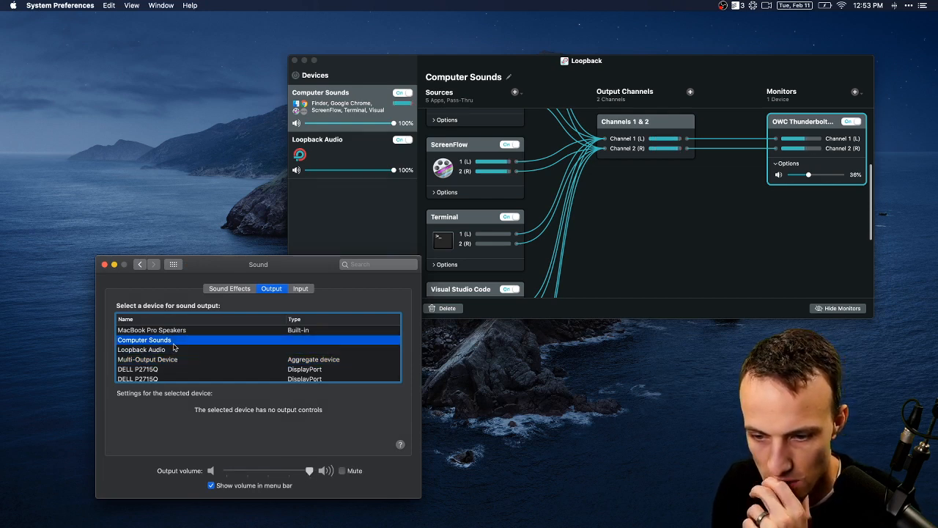
pyautogui.scroll(-3, 173, 347)
pyautogui.click(157, 366)
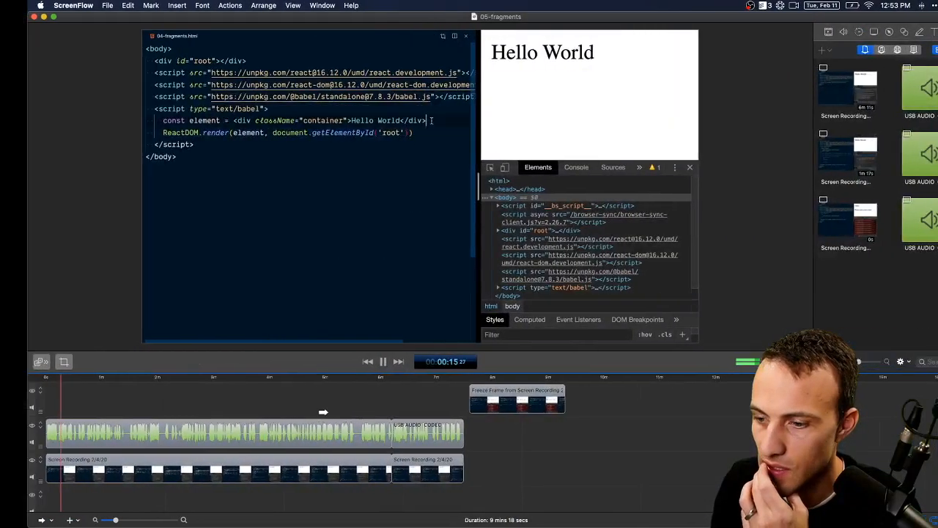
# Close the Medium article tab in Chrome, reread the OBS forum advice on LoopBack monitoring, and return to the Loopback window
pyautogui.hotkey('ctrl', 'Up')
pyautogui.click(342, 184)
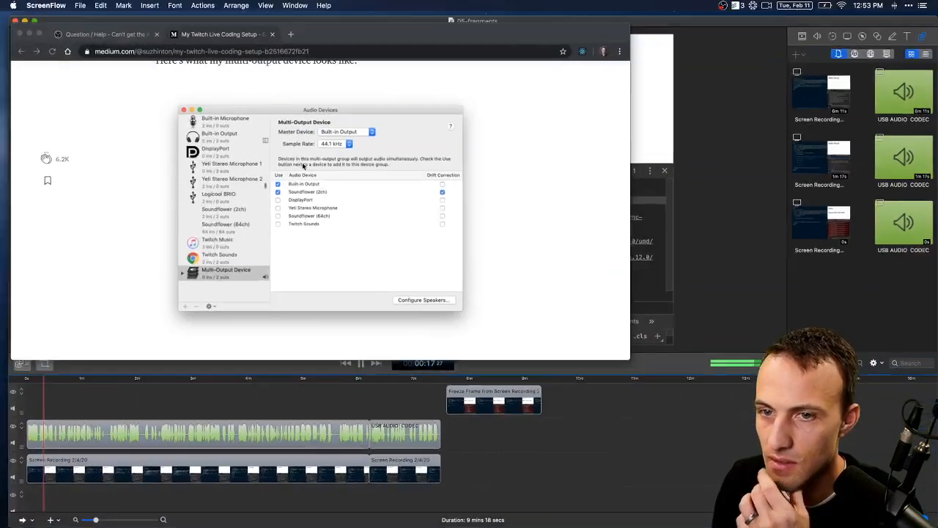
pyautogui.press('super+f')
pyautogui.press('super+w')
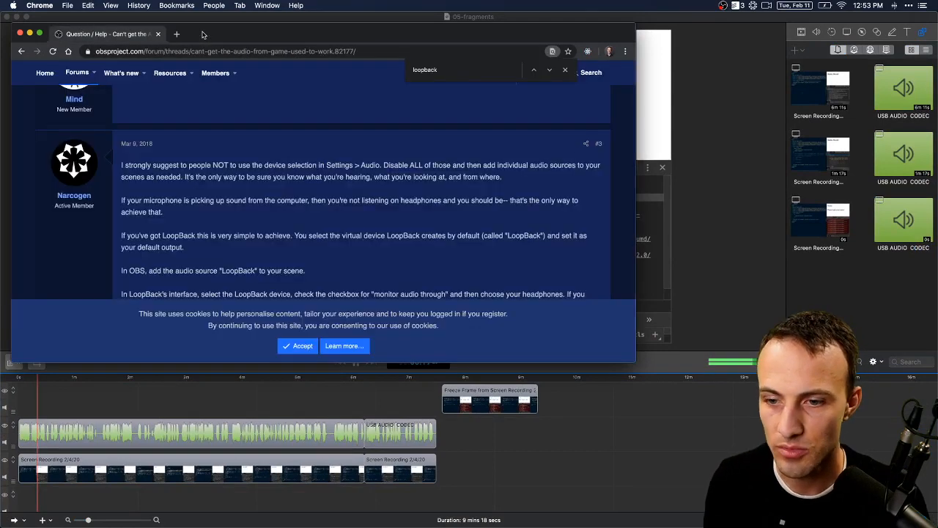
pyautogui.scroll(-3, 220, 176)
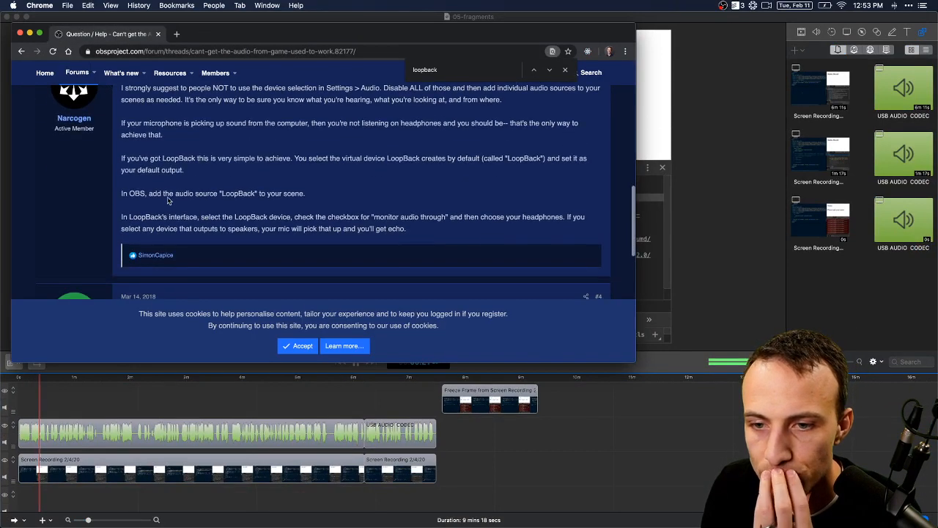
pyautogui.scroll(1, 175, 188)
pyautogui.hotkey('ctrl', 'Right')
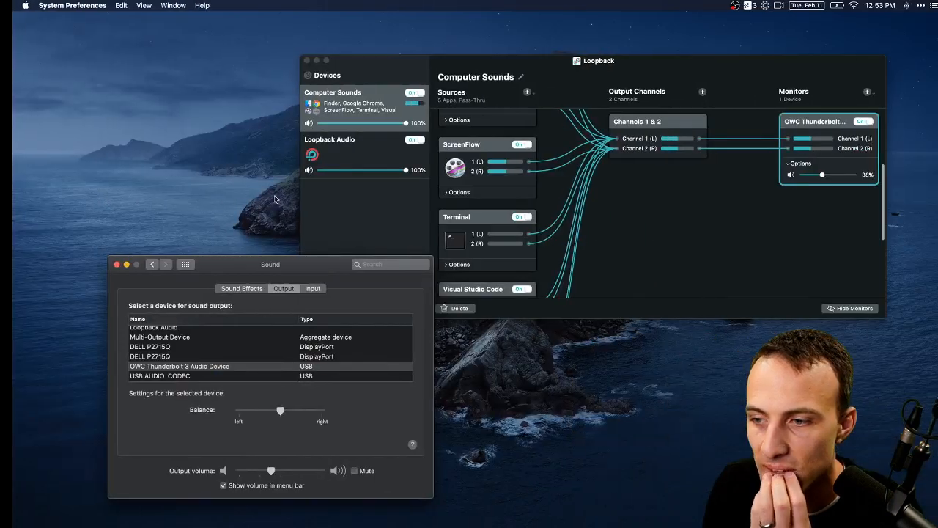
# Switch to OBS, check the device choices in the Computer Sounds source properties, and leave without changing them
pyautogui.press('super+Tab')
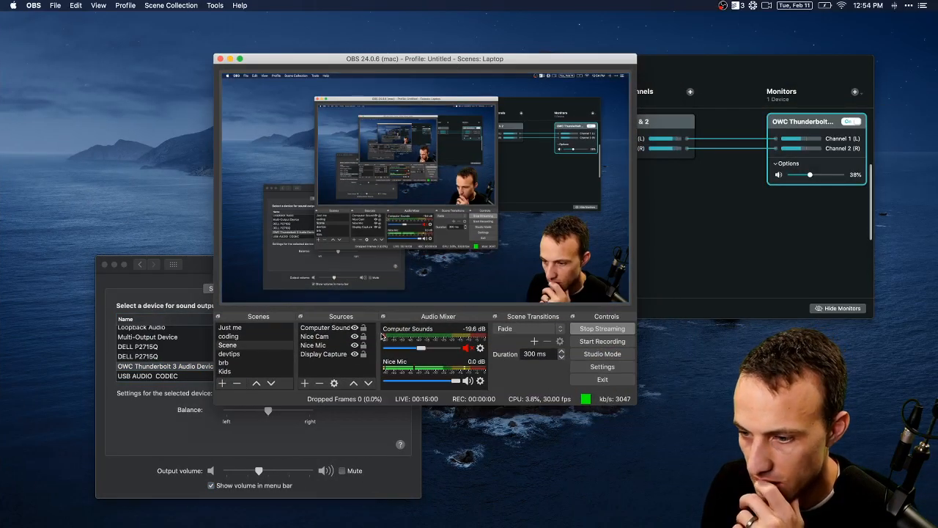
pyautogui.click(322, 329)
pyautogui.rightClick(322, 333)
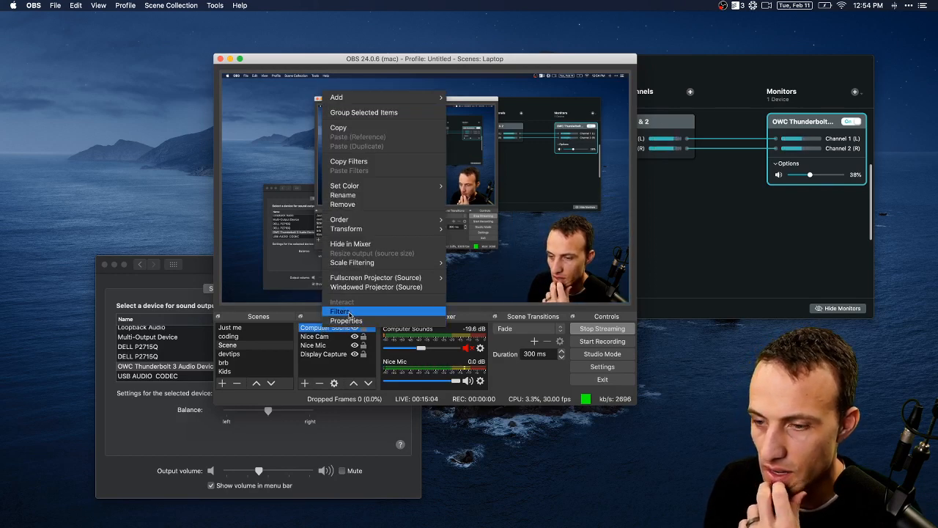
pyautogui.click(351, 320)
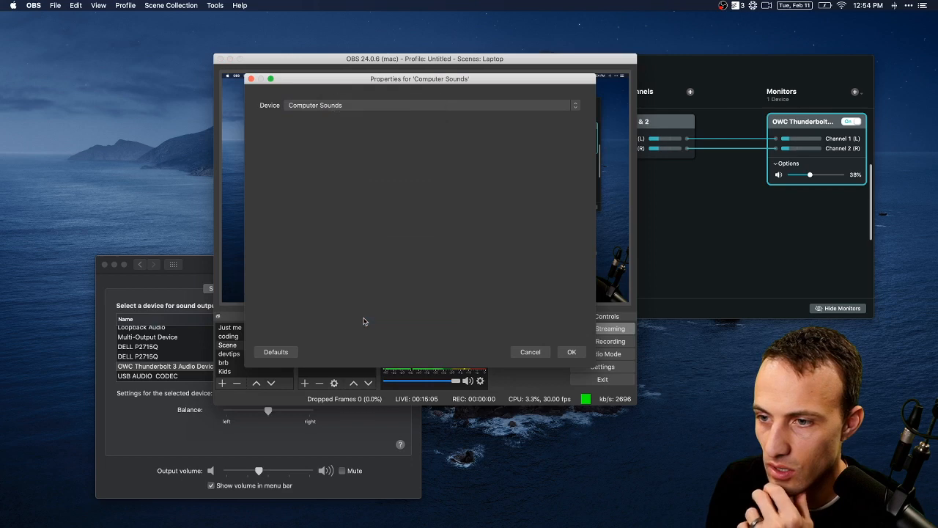
pyautogui.click(341, 108)
pyautogui.click(415, 180)
pyautogui.click(531, 353)
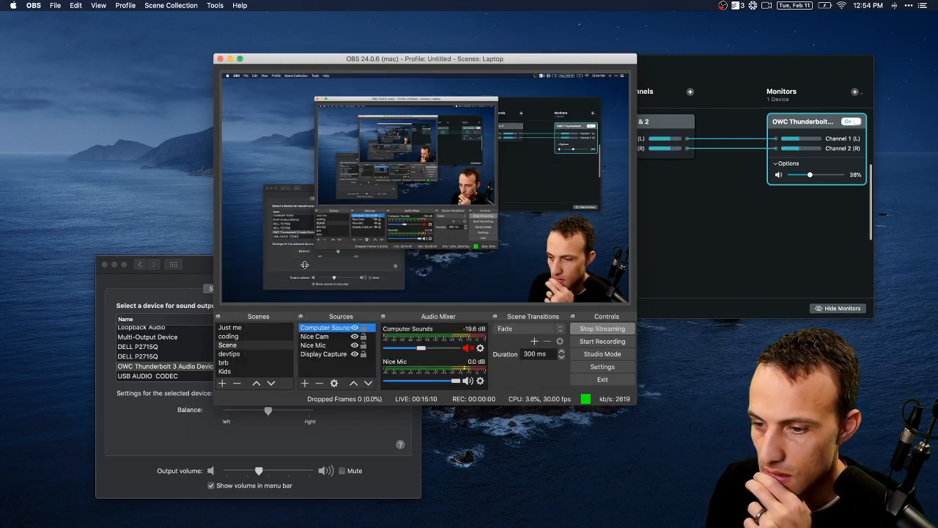
pyautogui.press('super+m')
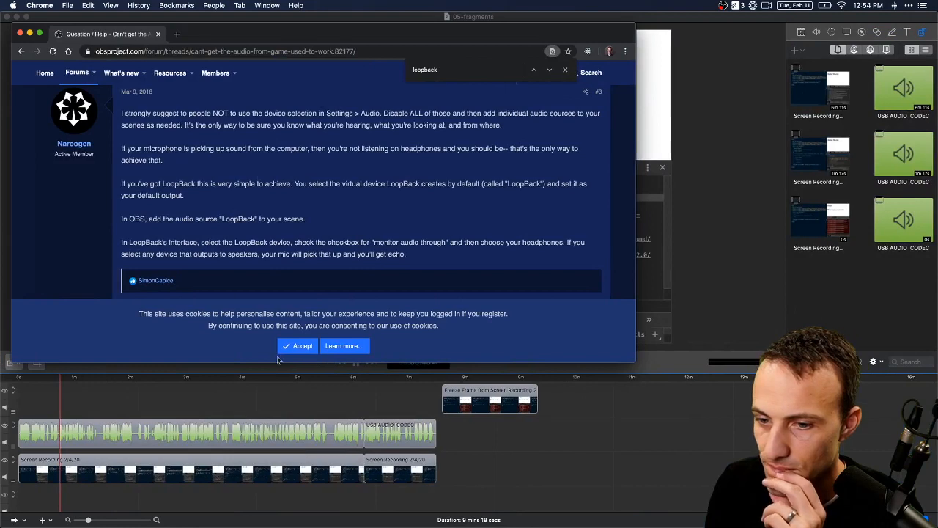
# Reread the OBS forum post in Chrome about monitoring audio through LoopBack, and return to the Loopback window
pyautogui.scroll(-1, 270, 217)
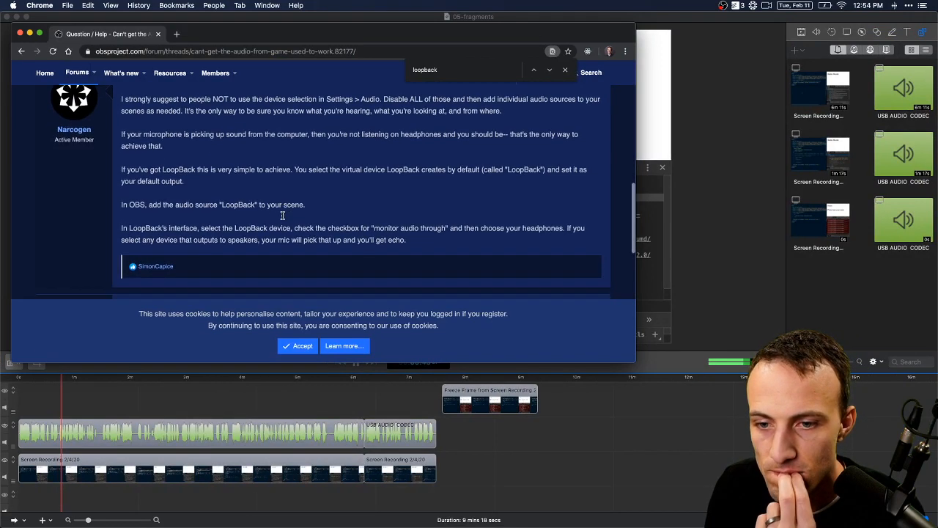
pyautogui.moveTo(229, 229); pyautogui.dragTo(404, 231)
pyautogui.click(408, 242)
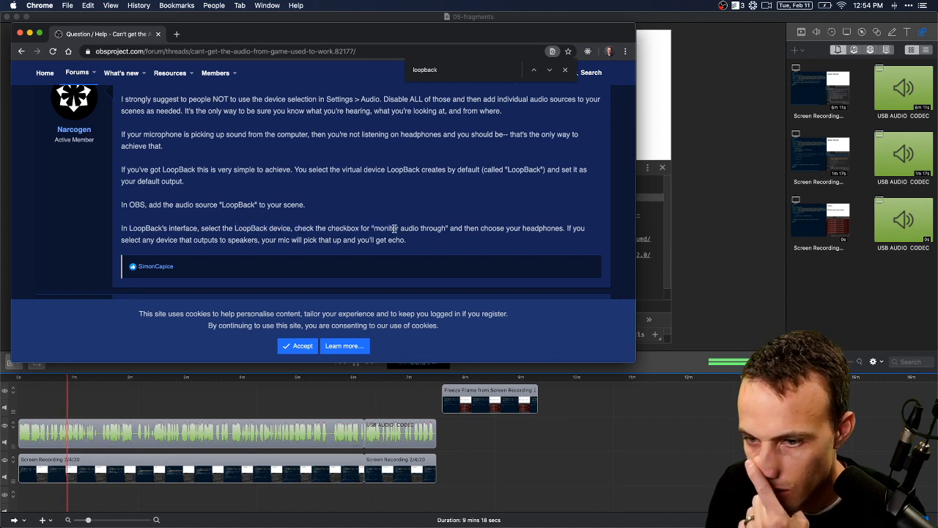
pyautogui.scroll(4, 396, 231)
pyautogui.scroll(-5, 393, 229)
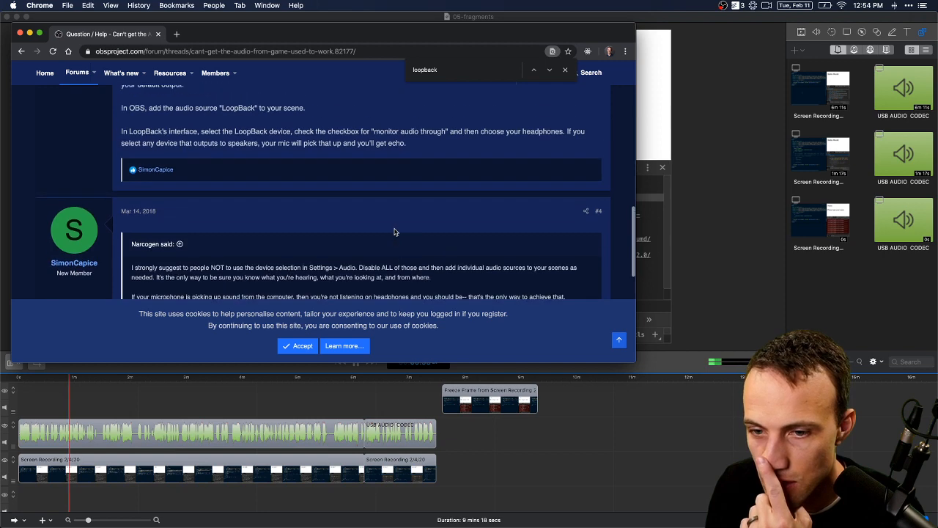
pyautogui.scroll(3, 393, 229)
pyautogui.hotkey('ctrl', 'Right')
pyautogui.click(367, 199)
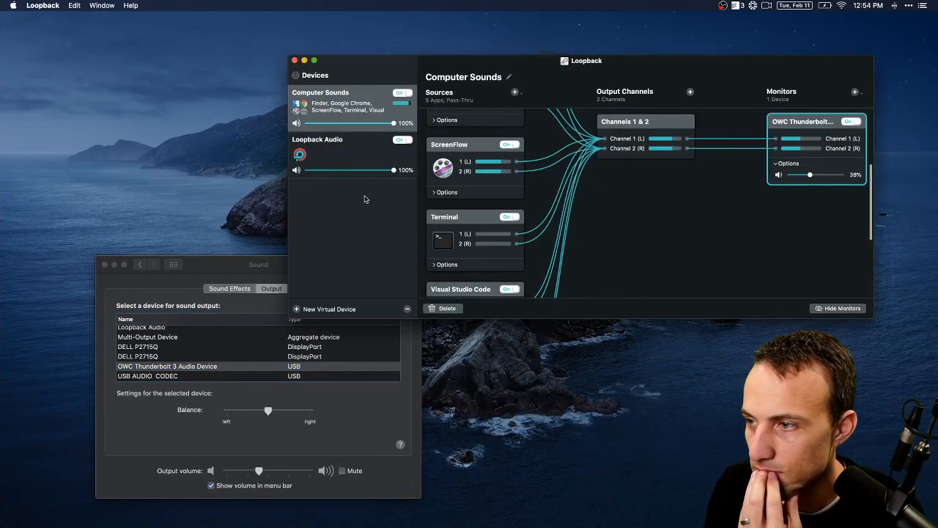
# Try MacBook Pro Speakers as an additional monitor for Computer Sounds and delete it again
pyautogui.click(854, 93)
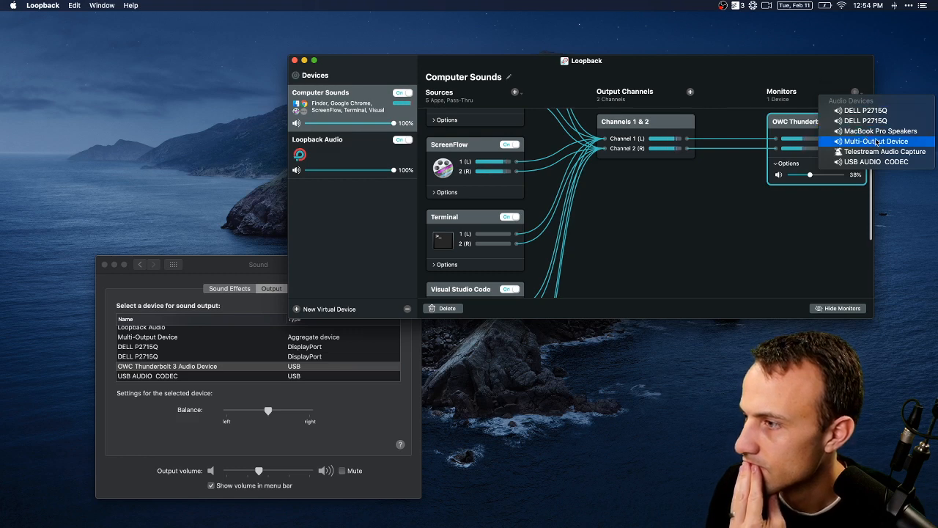
pyautogui.click(879, 131)
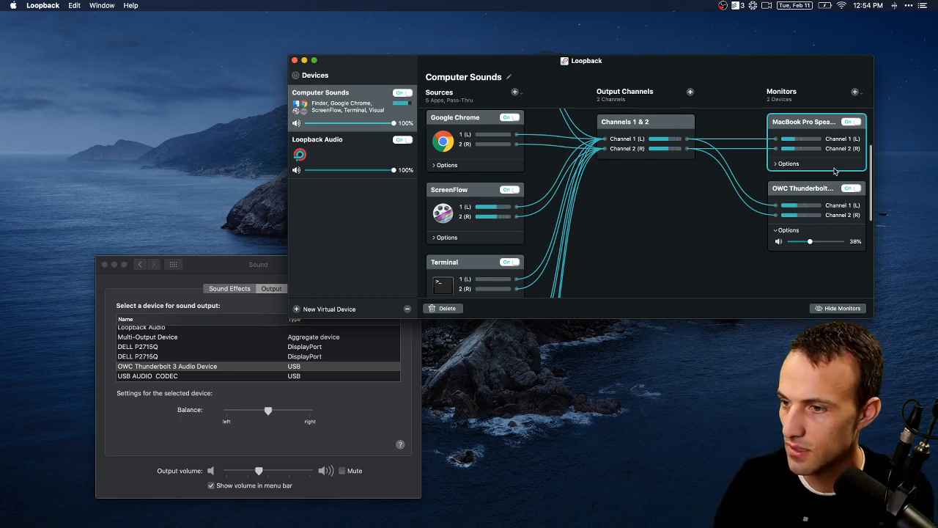
pyautogui.scroll(-5, 529, 209)
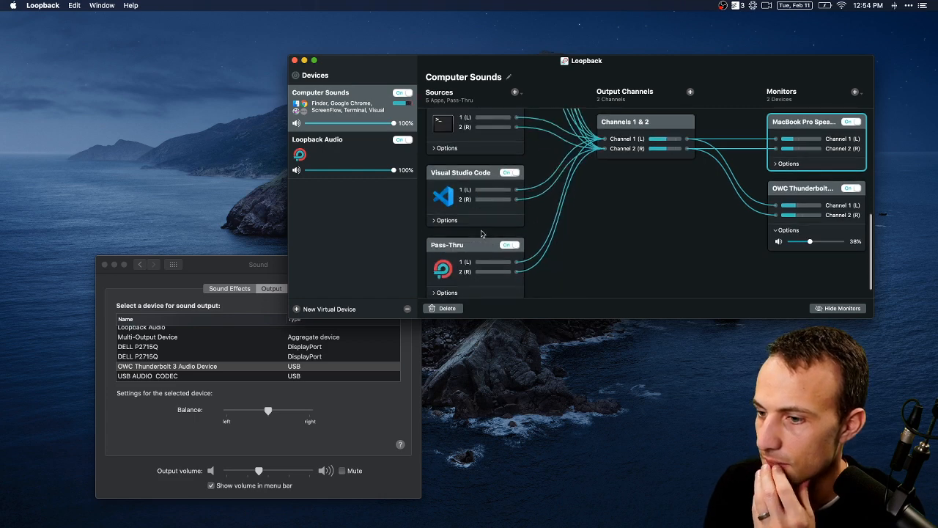
pyautogui.scroll(5, 482, 233)
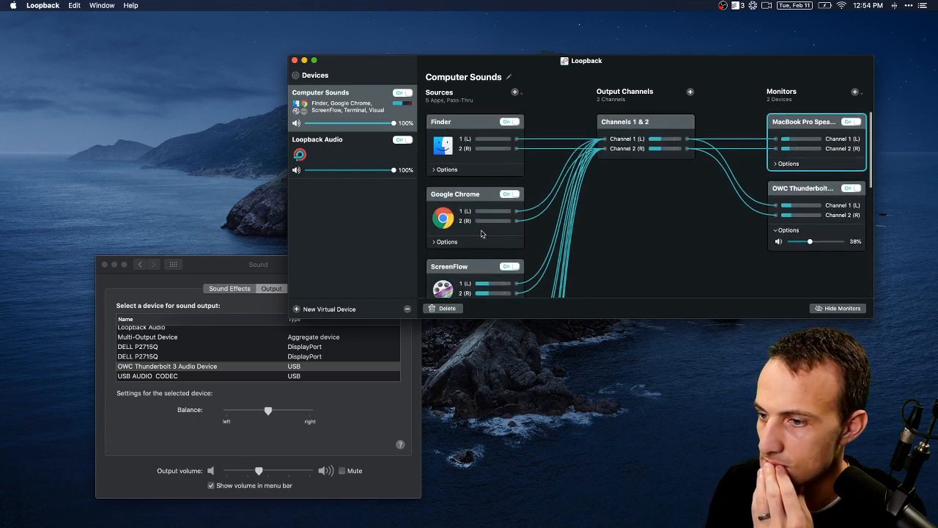
pyautogui.click(828, 192)
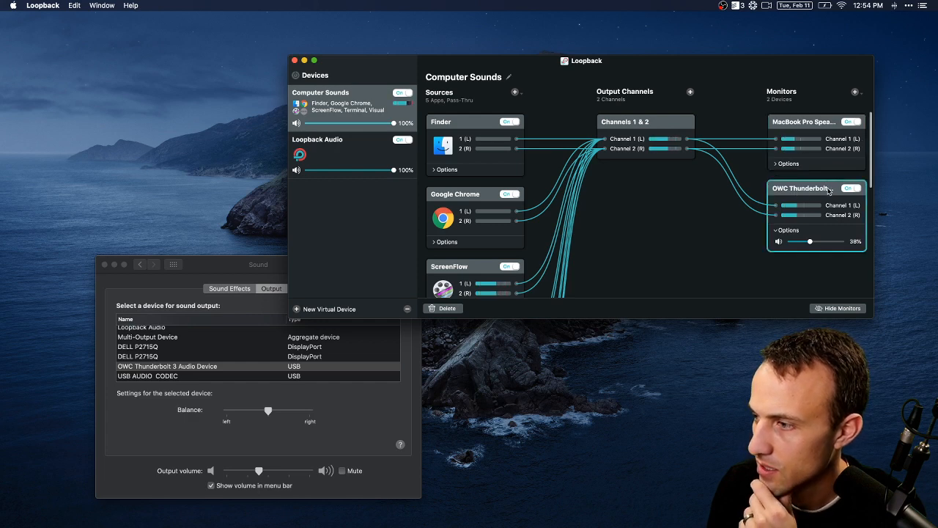
pyautogui.click(825, 122)
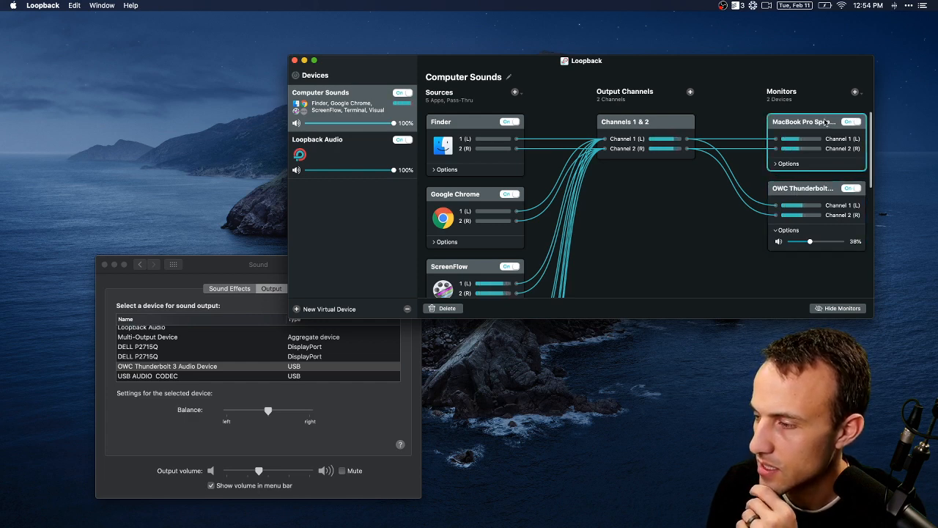
pyautogui.click(446, 308)
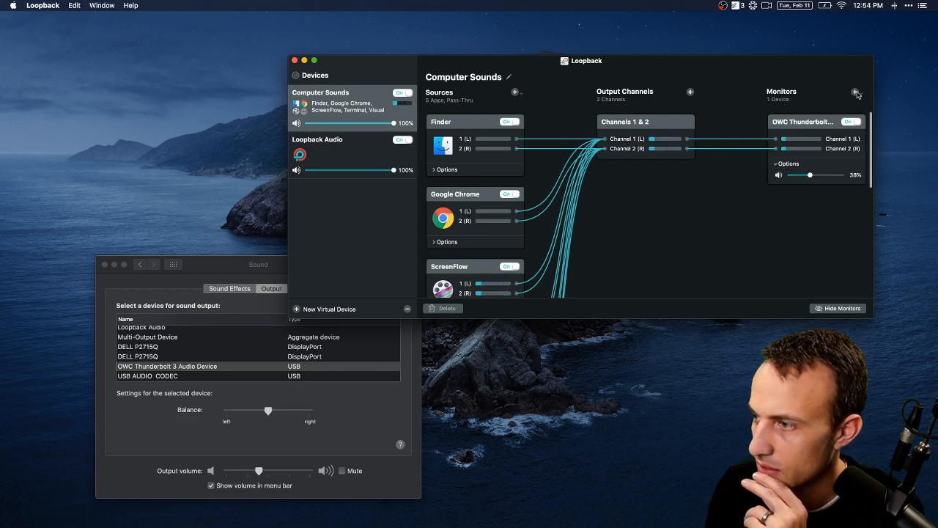
# Delete the OWC Thunderbolt 3 monitor from Computer Sounds, add OWC Thunderbolt 3 Audio Device back as monitor, and close the Loopback window
pyautogui.click(800, 129)
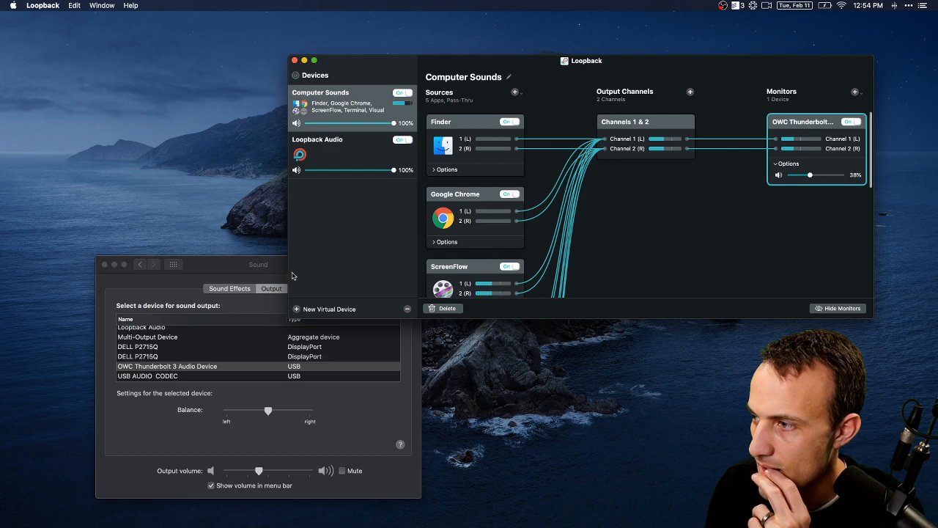
pyautogui.click(447, 308)
pyautogui.click(855, 92)
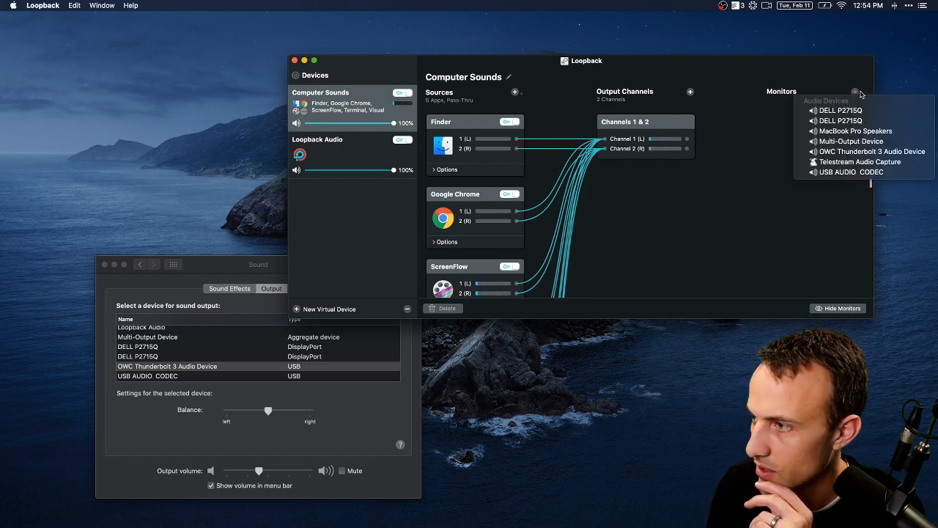
pyautogui.click(846, 151)
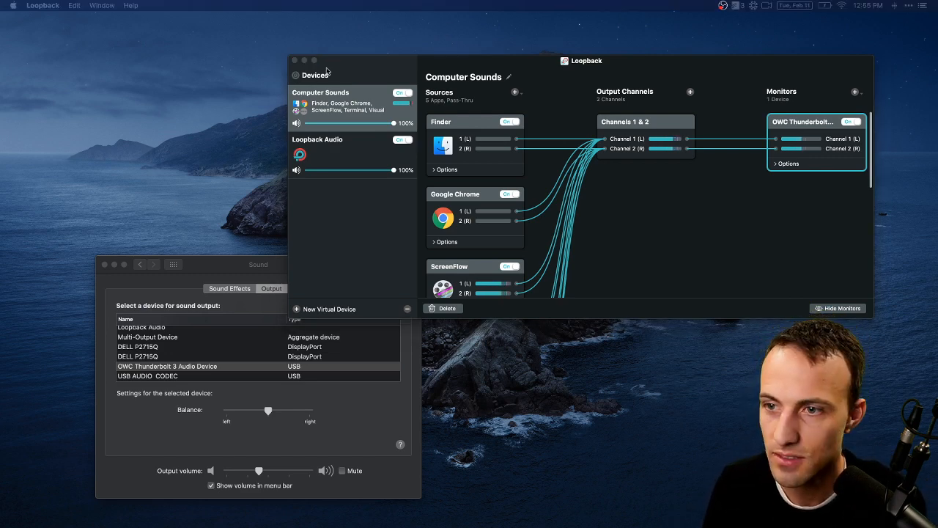
pyautogui.click(294, 61)
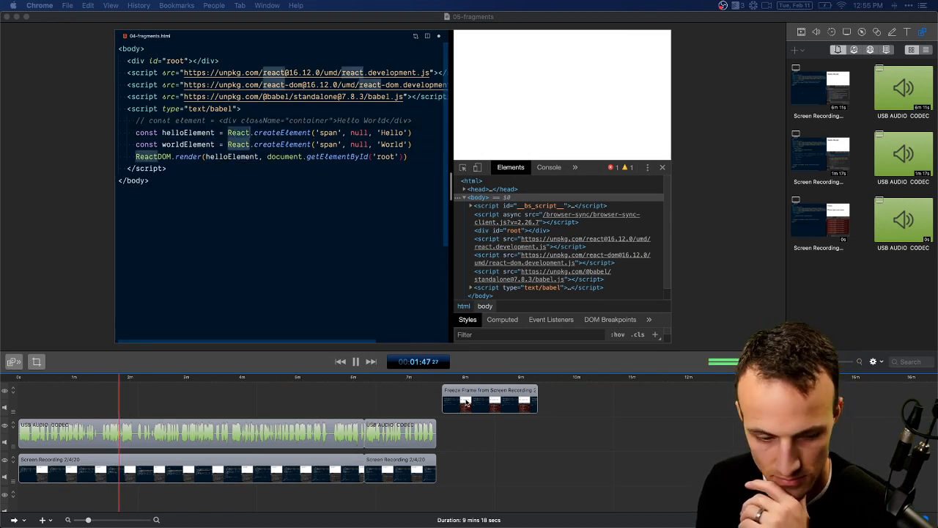
# Switch to ScreenFlow and cut the silent pause of about 2 s between roughly 12 s and 14 s from the 05-fragments timeline
pyautogui.click(574, 439)
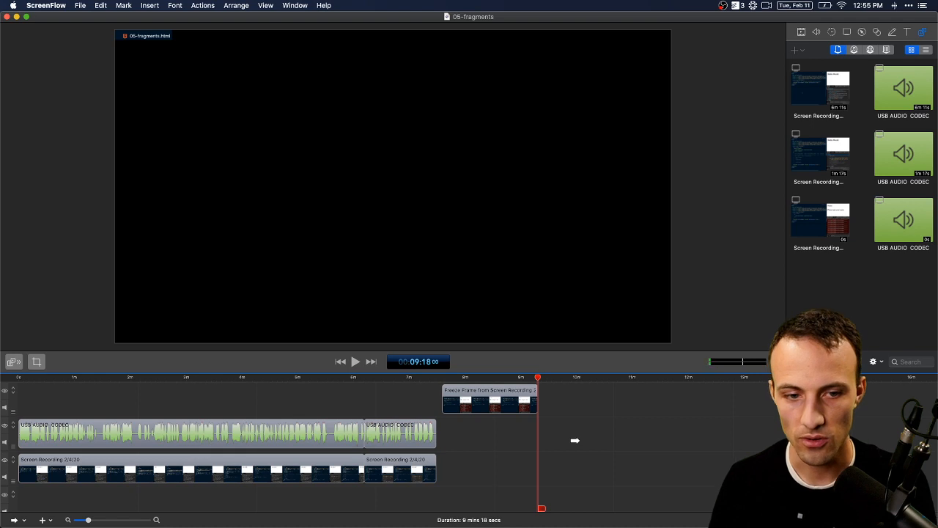
pyautogui.press('Home')
pyautogui.press('super+equal')
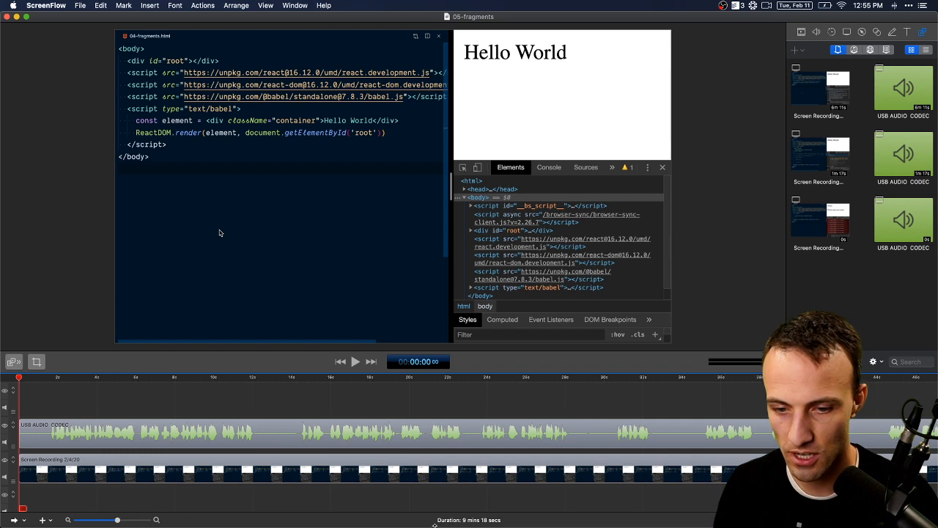
pyautogui.click(321, 402)
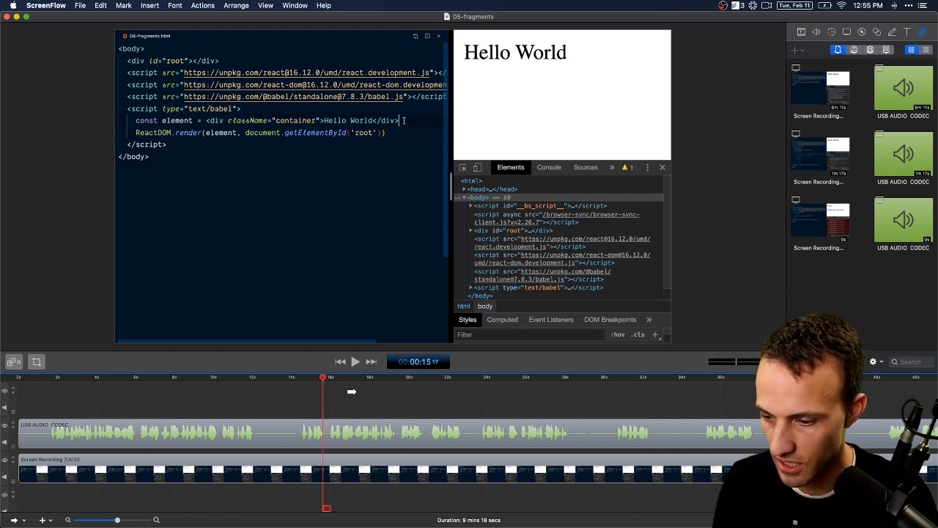
pyautogui.click(45, 381)
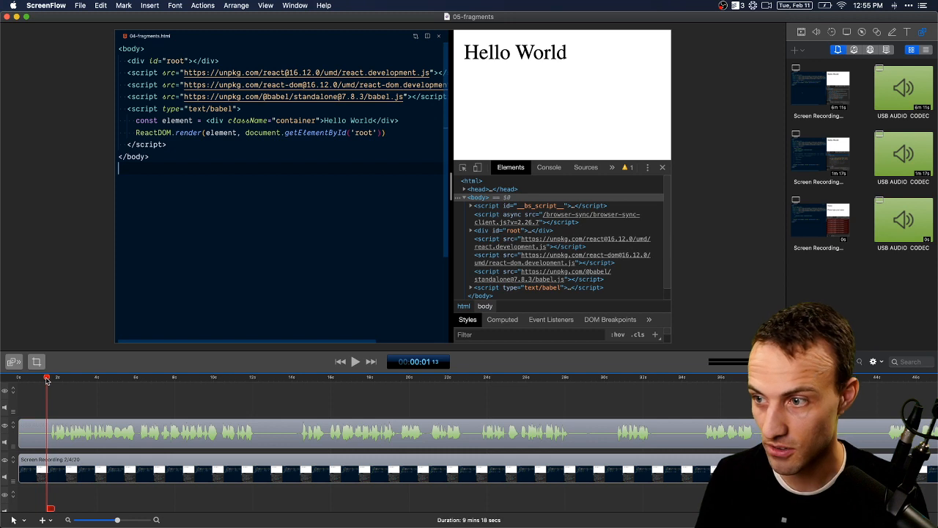
pyautogui.moveTo(47, 380)
pyautogui.mouseDown()
pyautogui.moveTo(674, 380)
pyautogui.moveTo(19, 387)
pyautogui.moveTo(47, 387)
pyautogui.mouseUp()
pyautogui.click(301, 380)
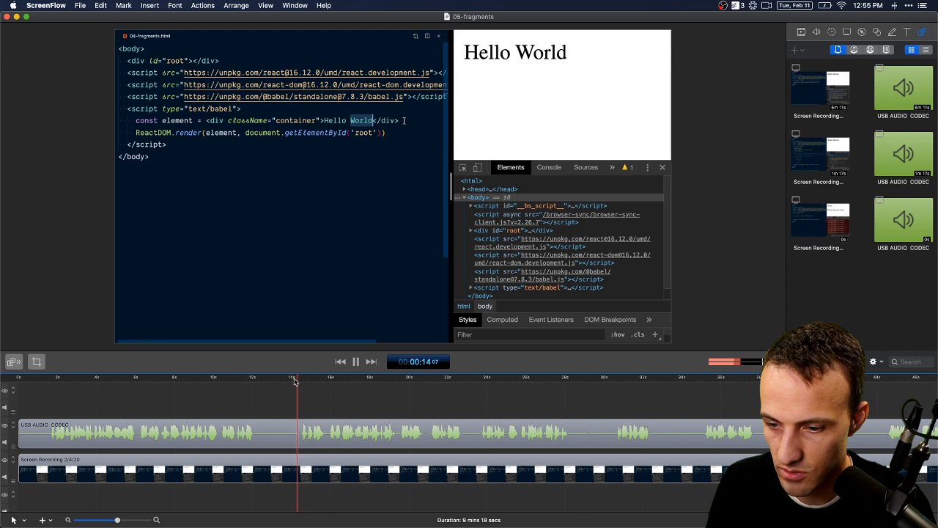
pyautogui.moveTo(294, 381); pyautogui.dragTo(256, 389)
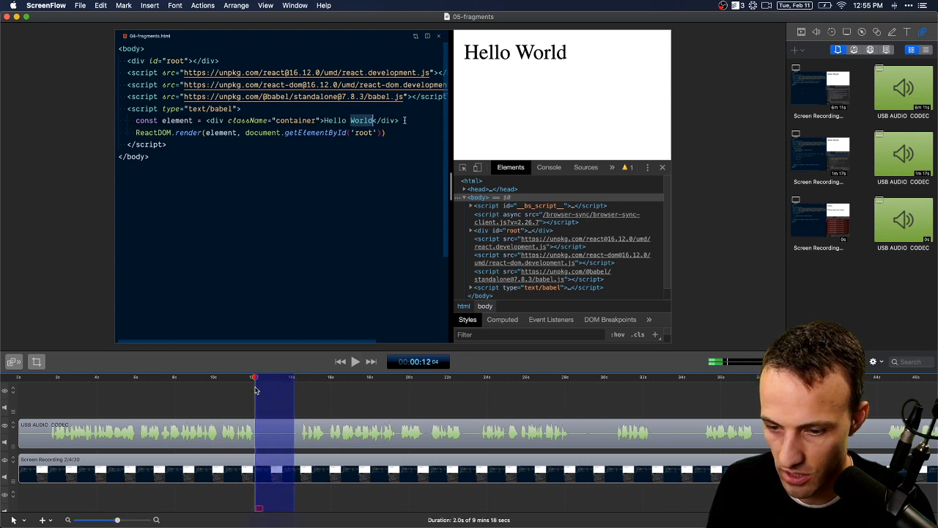
pyautogui.press('Delete')
# Trim about 1.5 s of silence from the start of the timeline and play it from the beginning to about 26 s
pyautogui.press('Home')
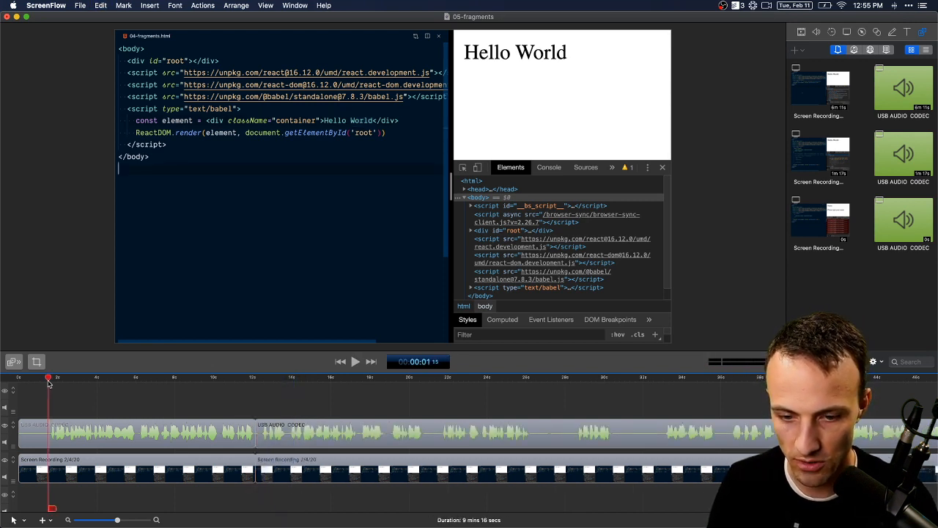
pyautogui.press('space')
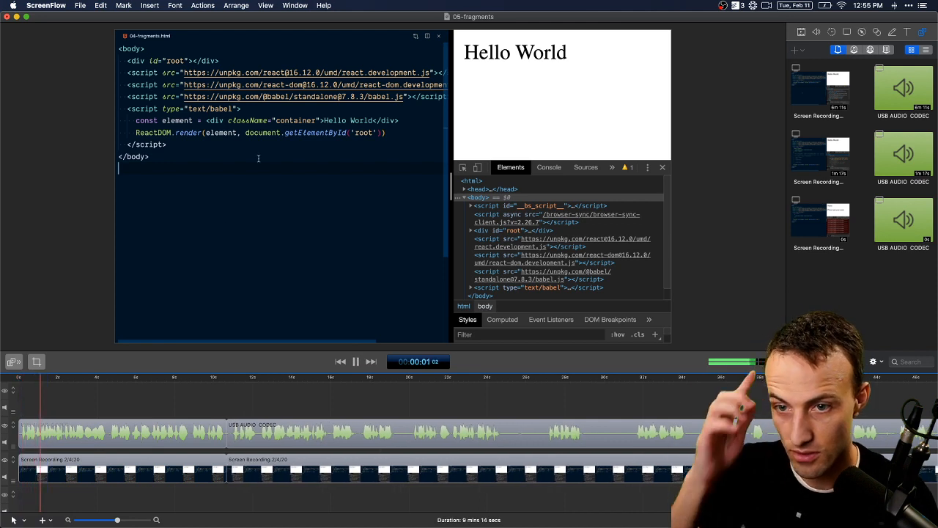
pyautogui.press('space')
pyautogui.press('space')
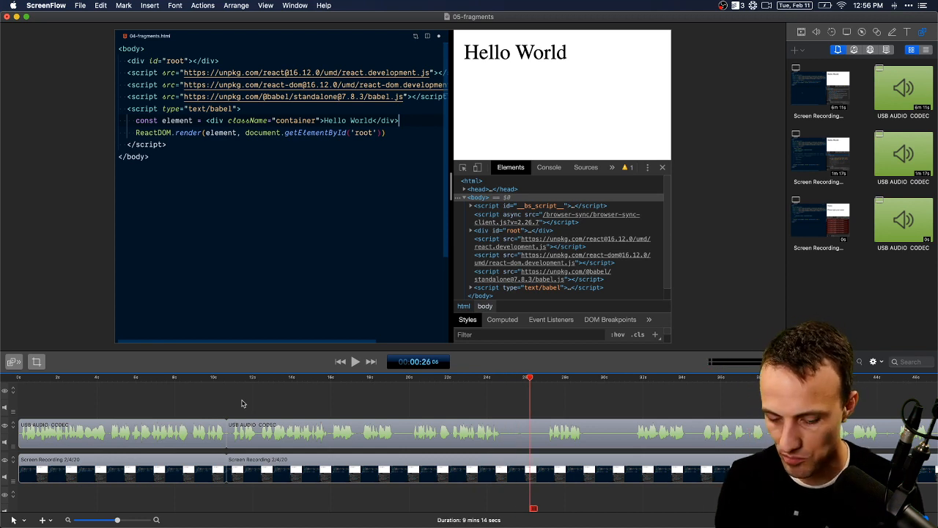
# Cut the 14-second stretch of the recording between about 17 s and 31 s out of the timeline
pyautogui.press('super+minus')
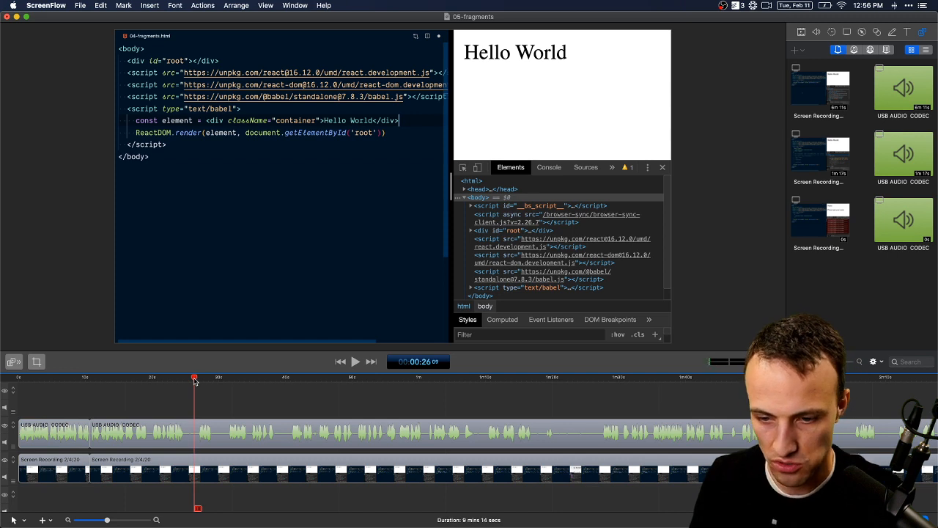
pyautogui.moveTo(194, 380); pyautogui.dragTo(134, 411)
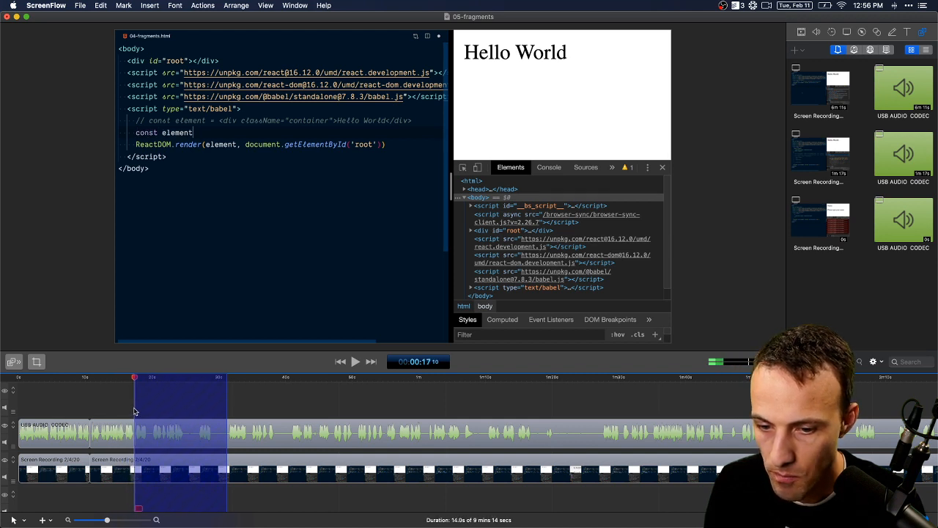
pyautogui.press('Delete')
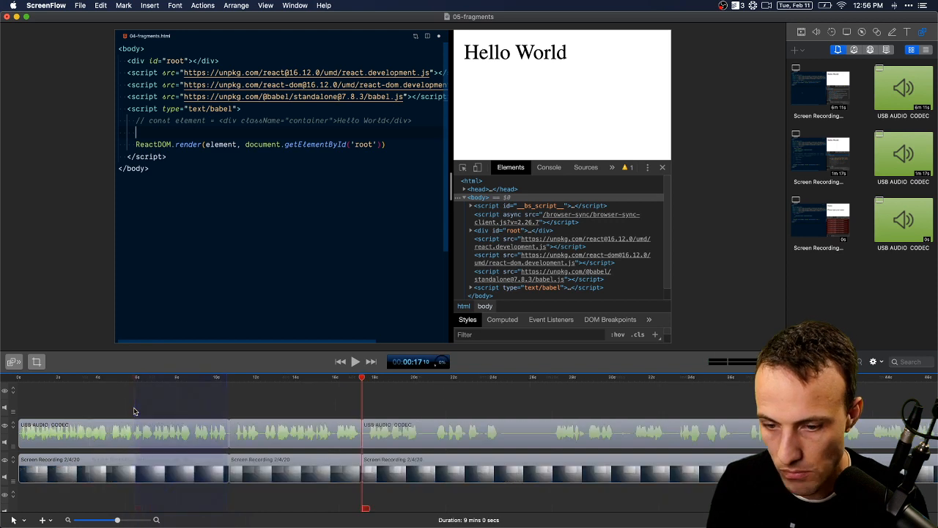
# Play the recording from about 17 s and cut the 3.8-second stretch between about 17 s and 21 s out of the timeline
pyautogui.press('super+equal')
pyautogui.press('space')
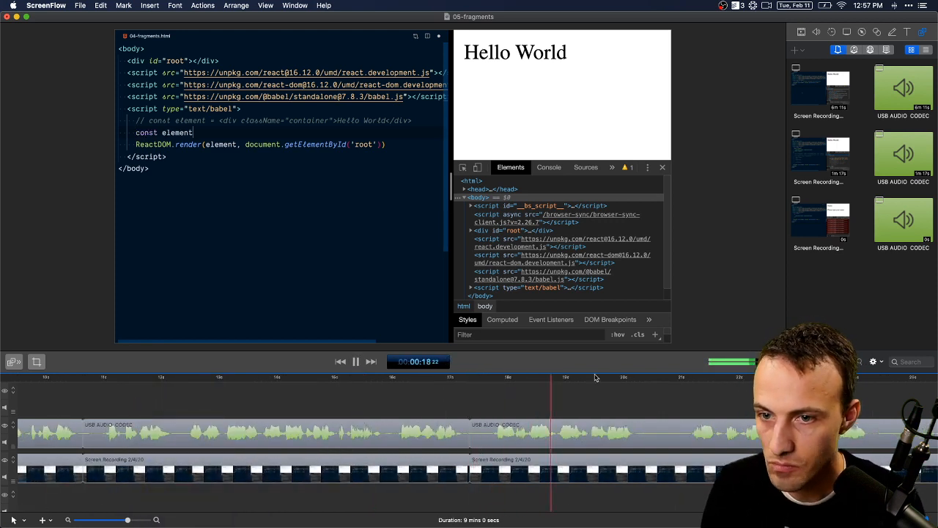
pyautogui.press('space')
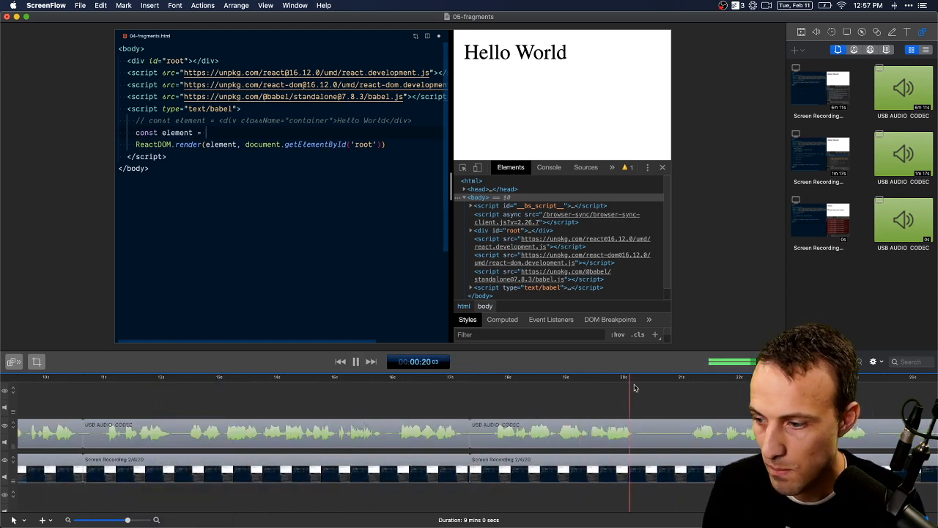
pyautogui.moveTo(684, 380); pyautogui.dragTo(469, 412)
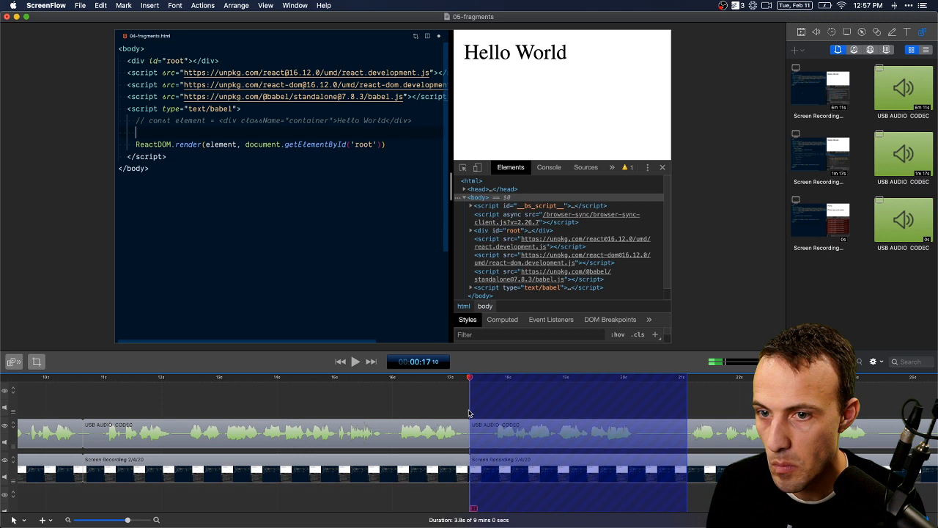
pyautogui.press('Delete')
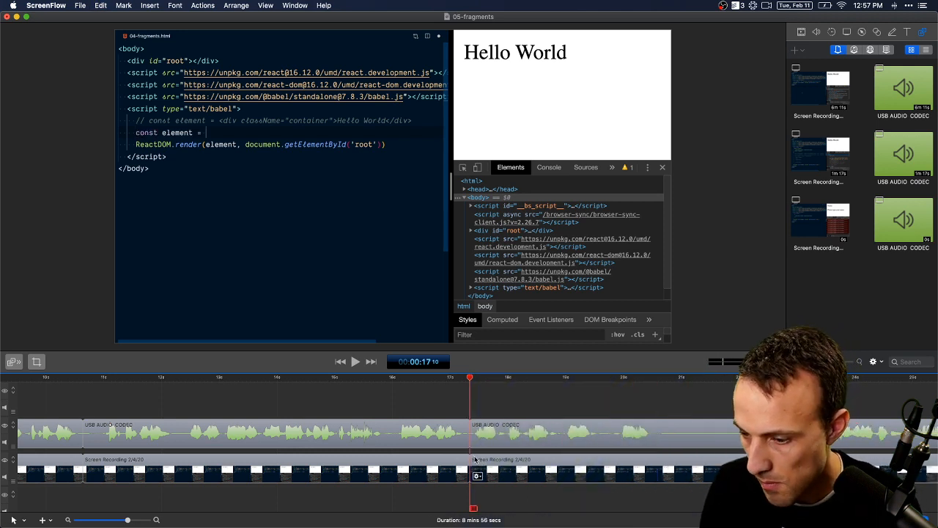
# Shift the screen recording's edit point about 0.4 s earlier, to about 17 s, leaving the audio cut in place, and play across the transition
pyautogui.moveTo(473, 454); pyautogui.dragTo(448, 456)
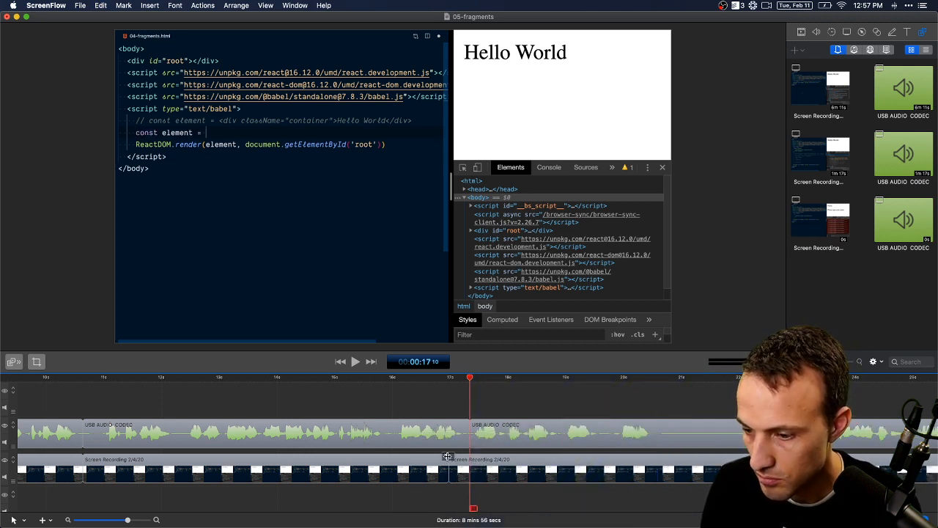
pyautogui.click(379, 388)
pyautogui.press('space')
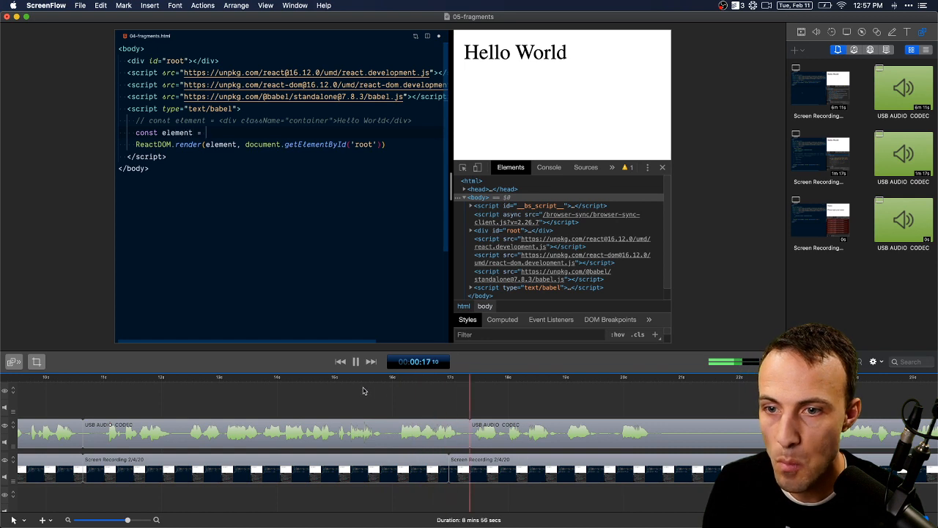
pyautogui.press('space')
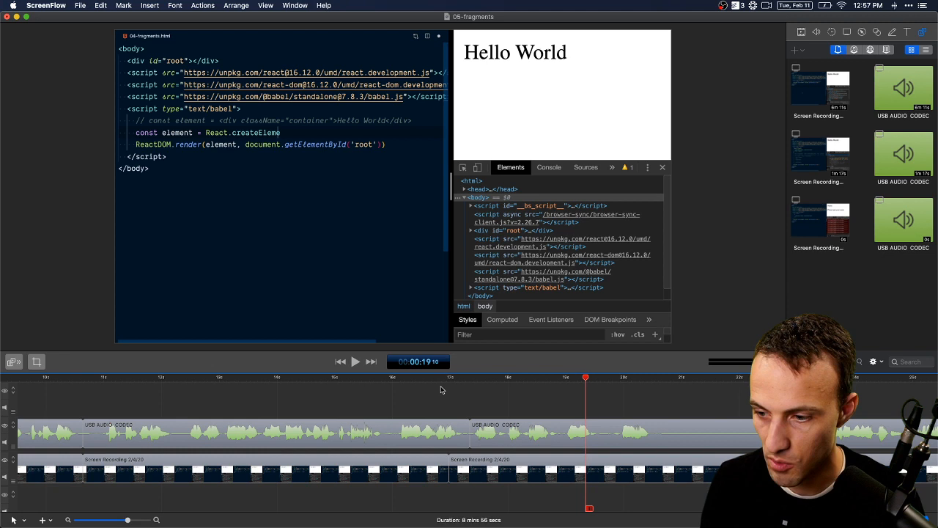
pyautogui.moveTo(431, 378); pyautogui.dragTo(329, 379)
pyautogui.press('space')
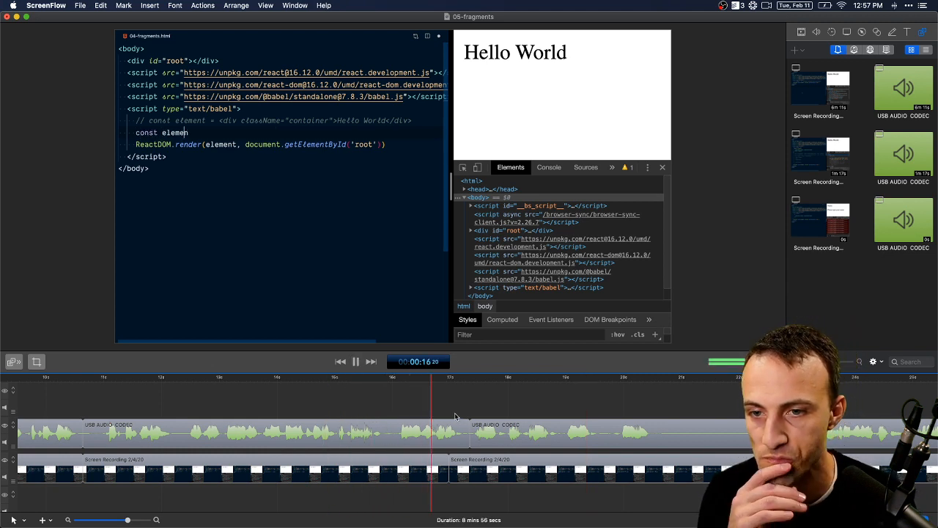
pyautogui.press('space')
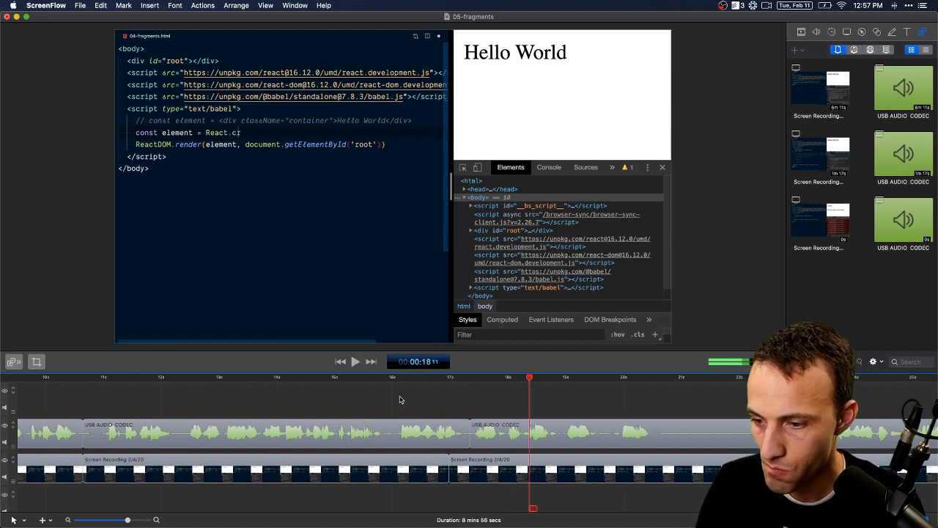
# Split the screen recording clip that ends at about 17 s at roughly 14.6 s, leaving the audio clip whole
pyautogui.moveTo(380, 381); pyautogui.dragTo(296, 378)
pyautogui.click(311, 386)
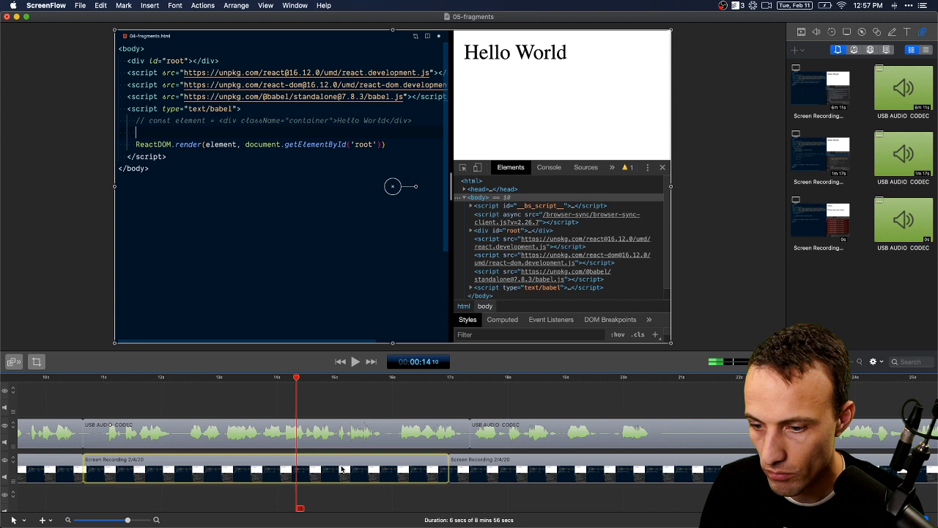
pyautogui.click(312, 387)
pyautogui.press('t')
pyautogui.click(246, 377)
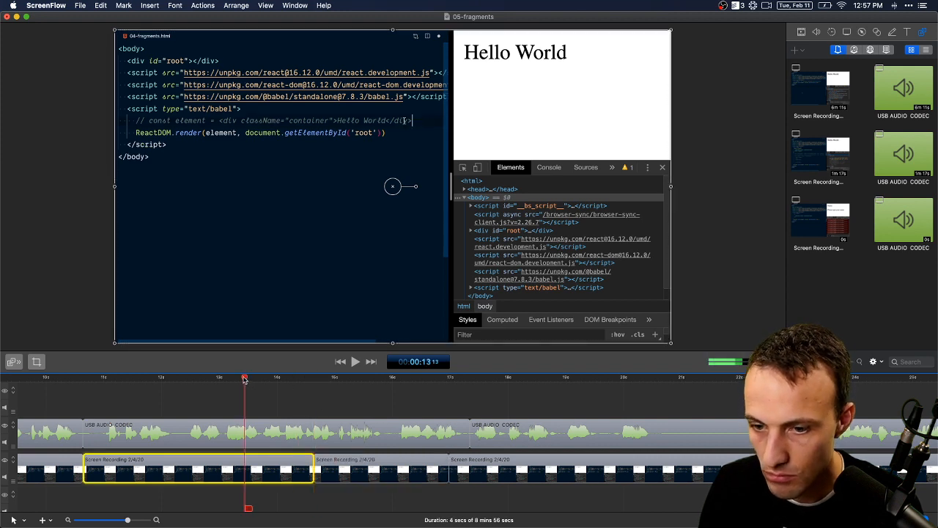
# Cut the selected video clip off at 0:14:00 and move the following video clip back to meet it
pyautogui.moveTo(260, 377); pyautogui.dragTo(277, 380)
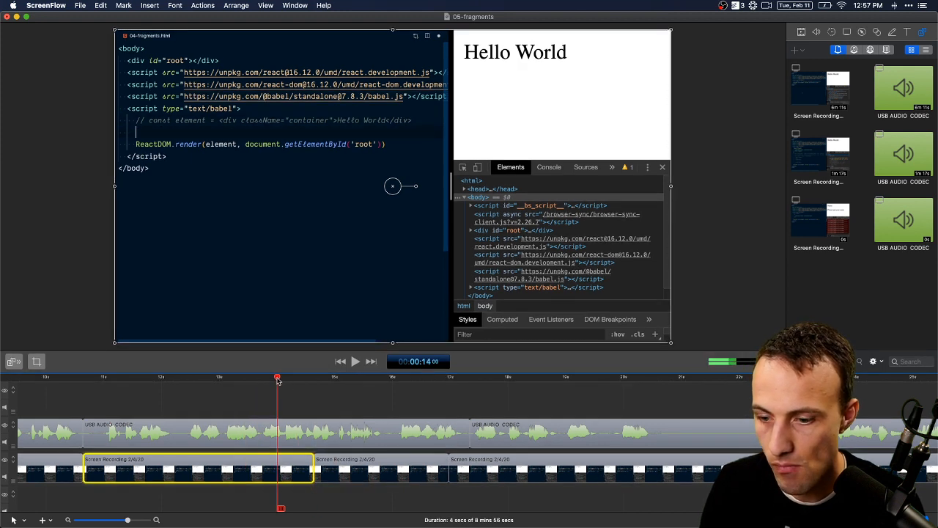
pyautogui.press('t')
pyautogui.press('Delete')
pyautogui.moveTo(371, 461); pyautogui.dragTo(334, 462)
# Extend the end of the moved video clip to meet the next clip at about 17 seconds, and clear the selection
pyautogui.click(414, 463)
pyautogui.click(407, 465)
pyautogui.click(414, 466)
pyautogui.click(410, 466)
pyautogui.click(415, 466)
pyautogui.click(411, 467)
pyautogui.moveTo(411, 465); pyautogui.dragTo(448, 469)
pyautogui.press('shift+super+a')
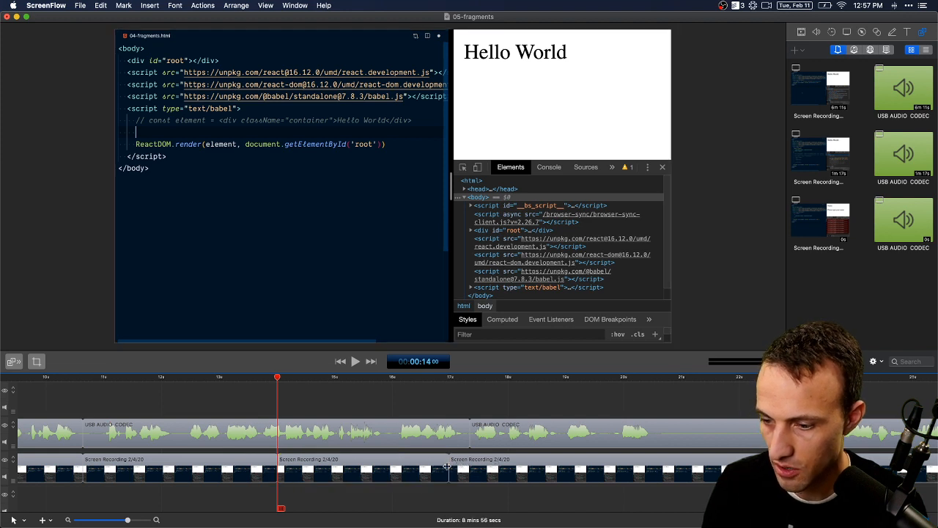
# Play through the new cut and ripple-delete the silent stretch from 0:20:23 to about 23 seconds on all tracks
pyautogui.hotkey('shift', 'Left')
pyautogui.press('space')
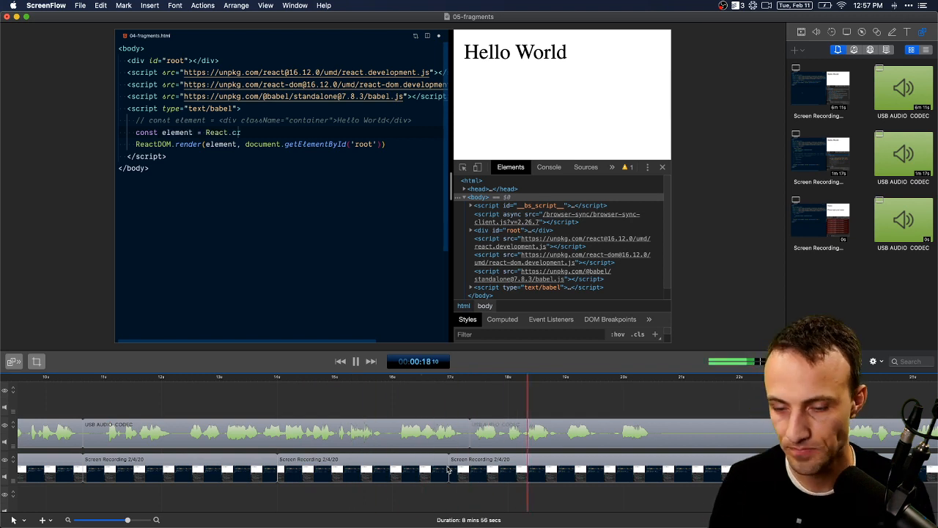
pyautogui.press('super+minus')
pyautogui.press('space')
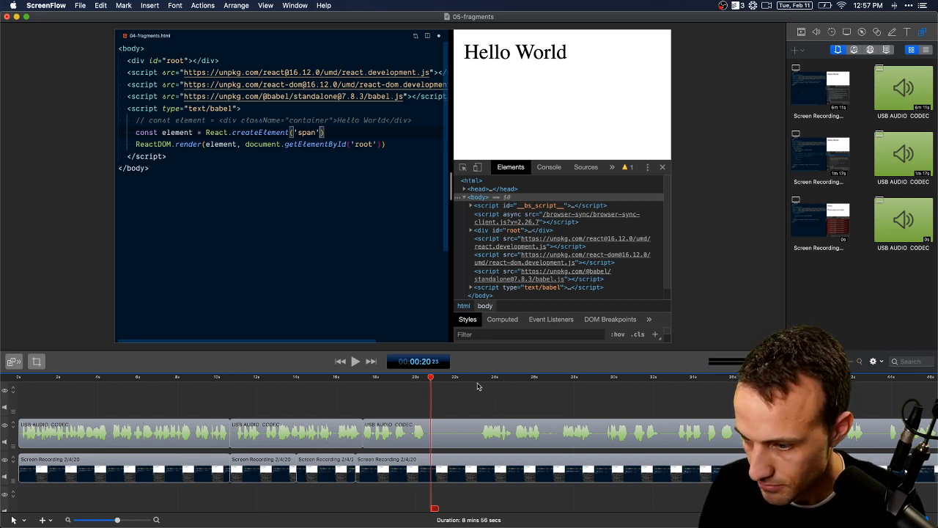
pyautogui.keyDown('shift'); pyautogui.click(478, 382); pyautogui.keyUp('shift')
pyautogui.press('super+BackSpace')
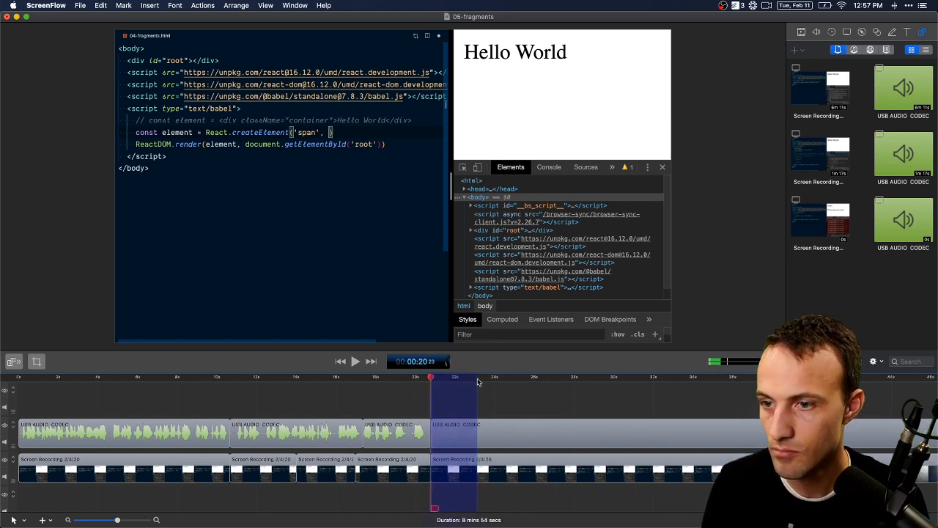
# Move the video edit point at the latest cut to 0:21:06, leaving the audio cut in place
pyautogui.press('super+Left')
pyautogui.press('space')
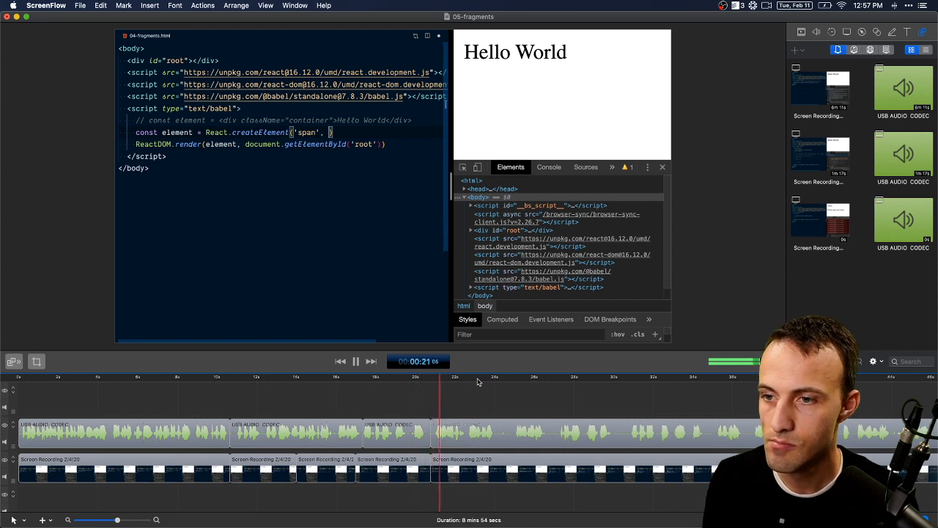
pyautogui.press('super+equal')
pyautogui.press('space')
pyautogui.moveTo(390, 382); pyautogui.dragTo(425, 379)
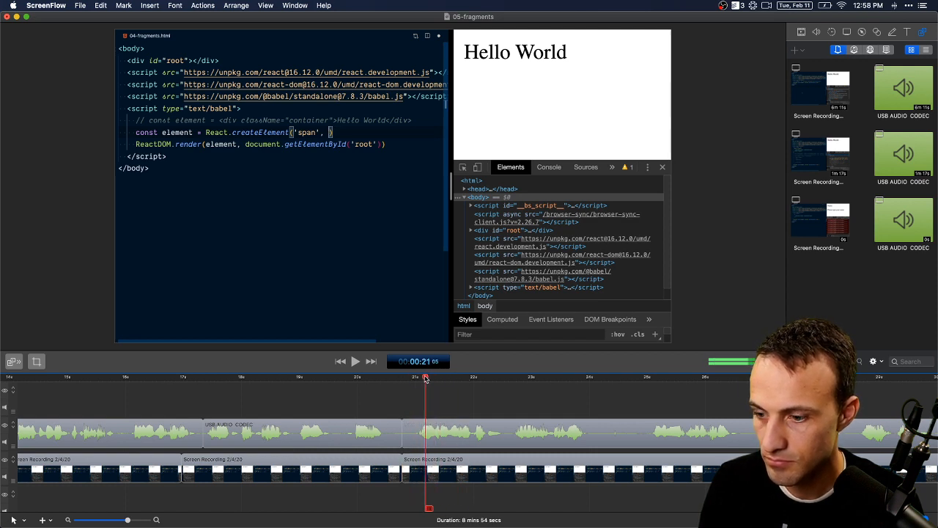
pyautogui.moveTo(402, 455); pyautogui.dragTo(426, 455)
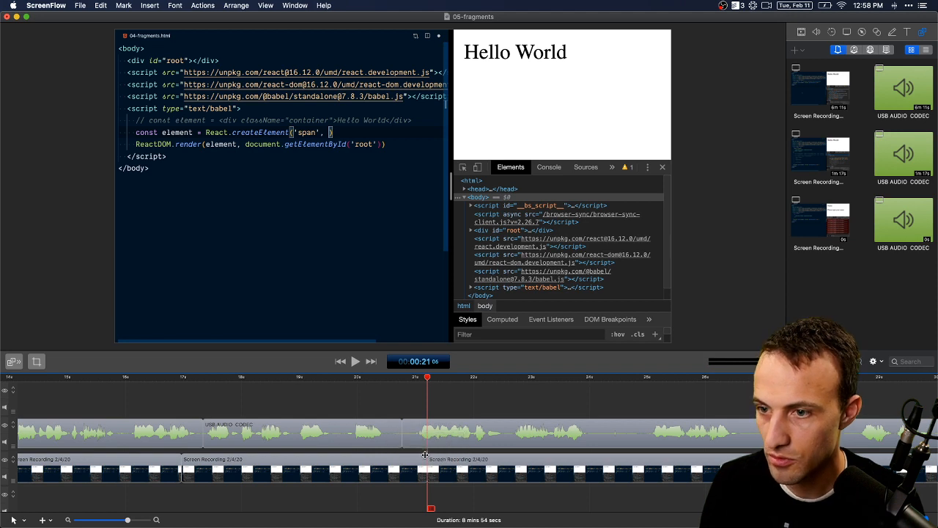
# Review the following passage and ripple-delete the pause from 0:24:03 to about 25 seconds
pyautogui.press('super+Left')
pyautogui.press('super+Left')
pyautogui.press('space')
pyautogui.press('space')
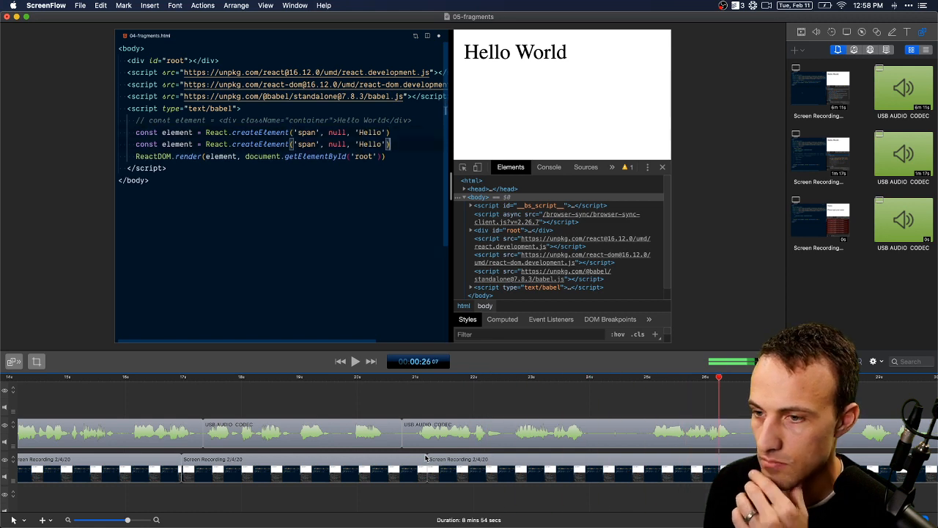
pyautogui.click(570, 377)
pyautogui.press('space')
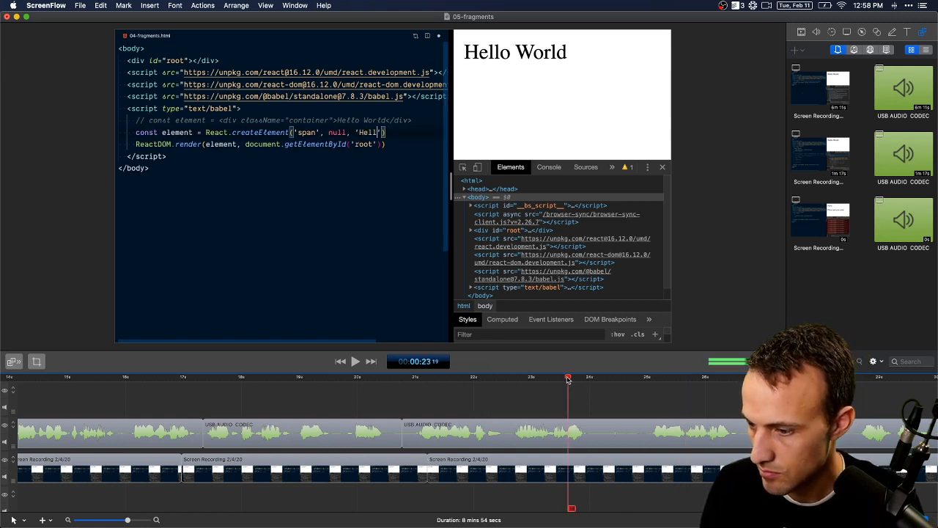
pyautogui.moveTo(645, 384); pyautogui.dragTo(595, 391)
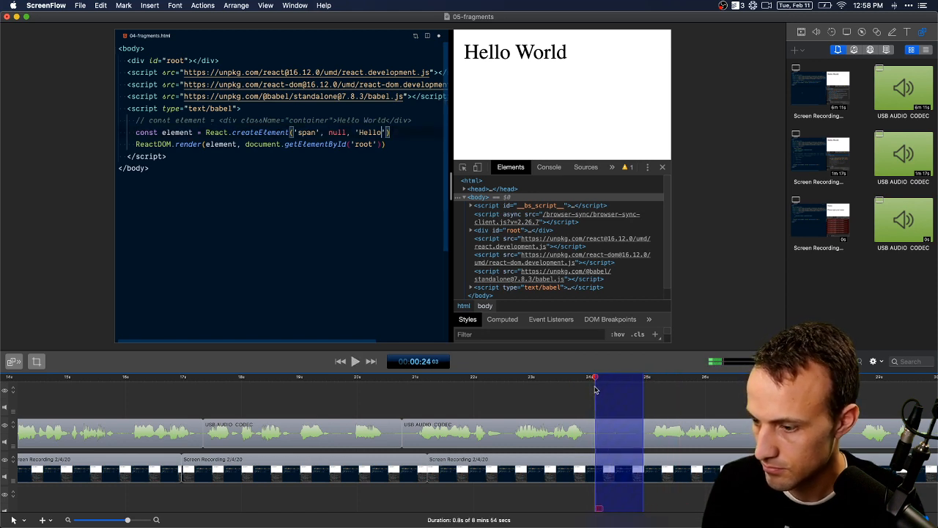
pyautogui.press('Delete')
# Review the recording onward and ripple-delete the silence between about 39.9 and 40.7 seconds
pyautogui.press('space')
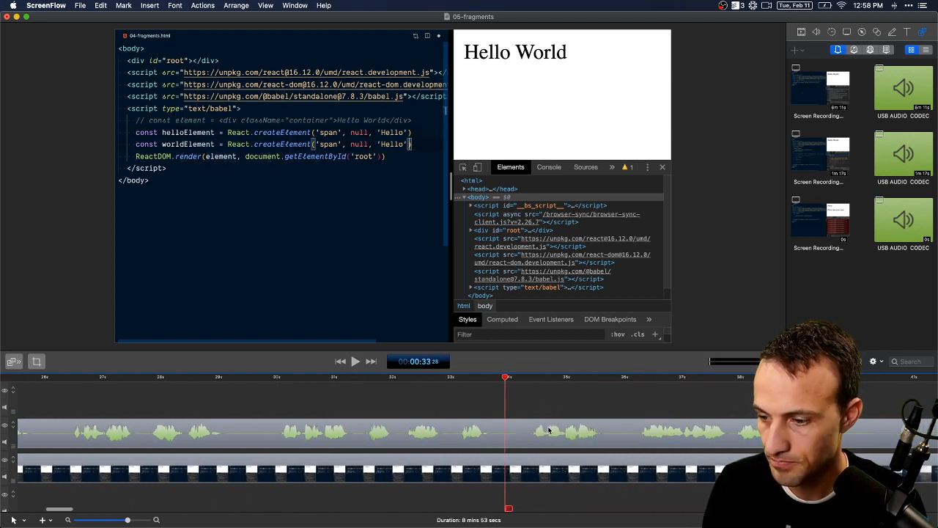
pyautogui.press('super+minus')
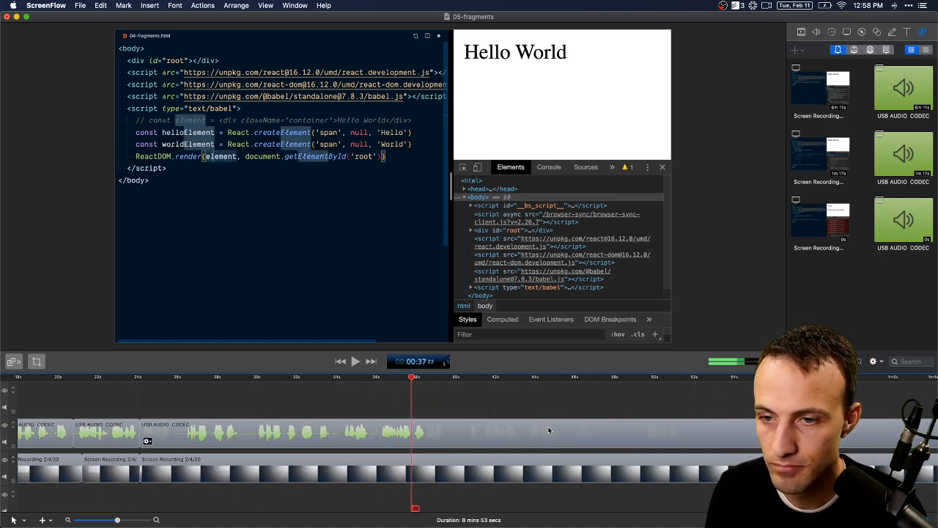
pyautogui.press('space')
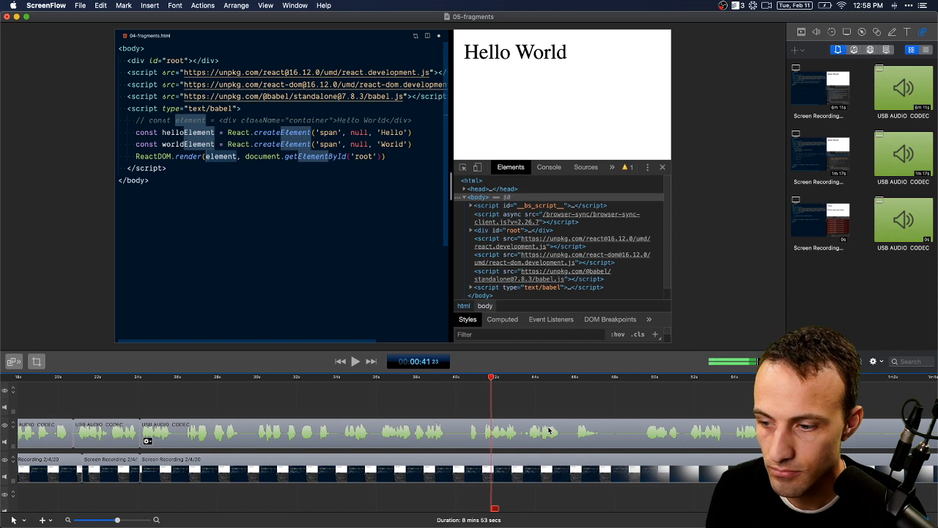
pyautogui.click(445, 388)
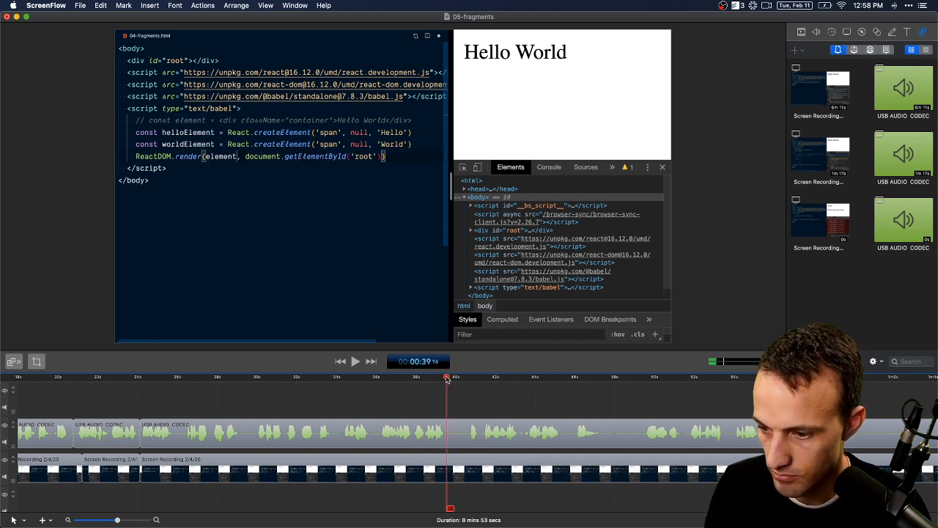
pyautogui.scroll(2, 454, 391)
pyautogui.press('space')
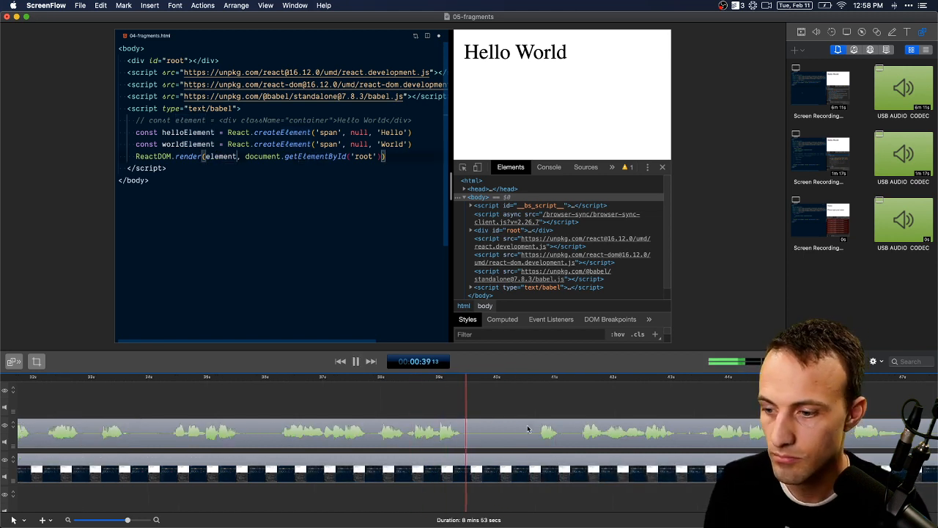
pyautogui.click(532, 378)
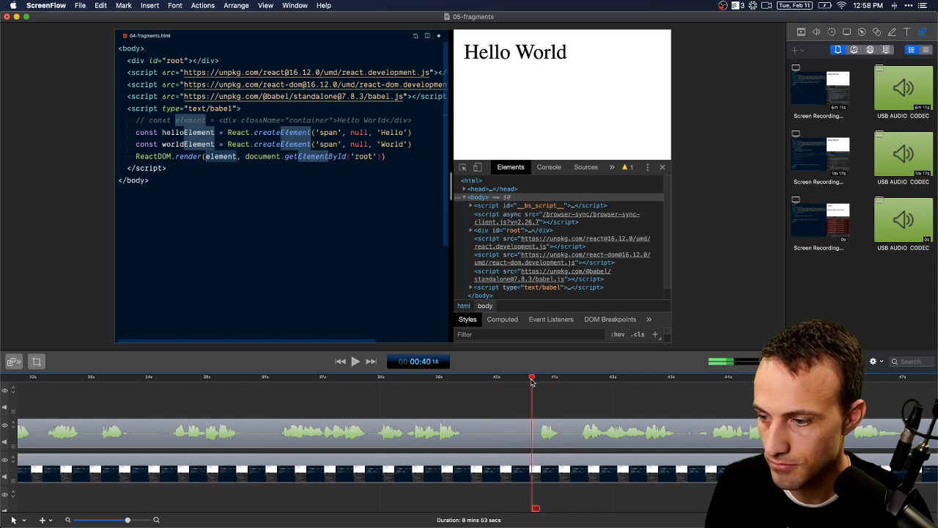
pyautogui.moveTo(536, 380); pyautogui.dragTo(493, 386)
pyautogui.press('Delete')
# Ripple-delete the silent stretch from 0:48:00 to about 48.7 seconds
pyautogui.press('space')
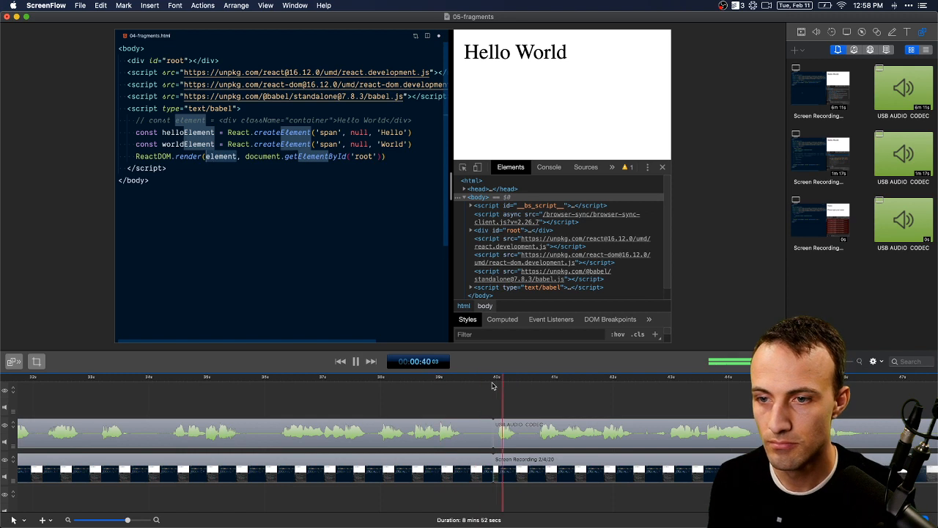
pyautogui.press('space')
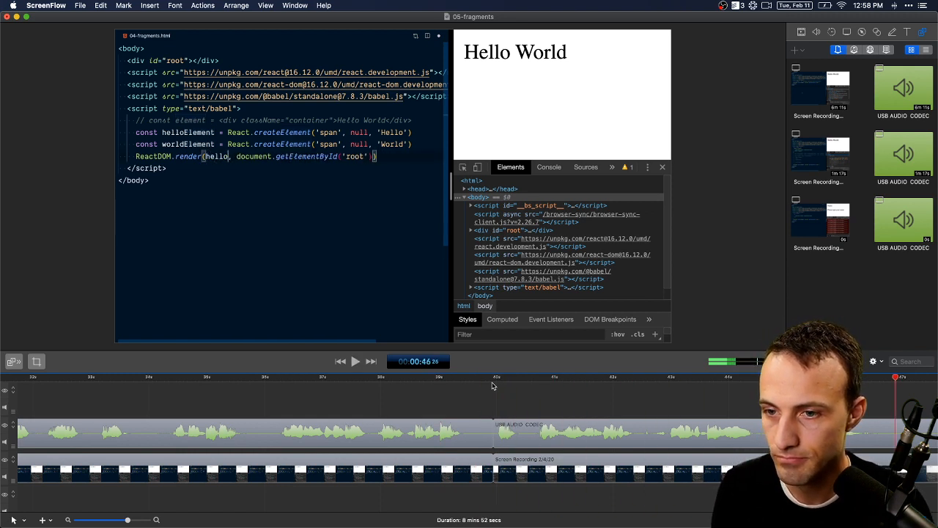
pyautogui.hscroll(-10, 484, 411)
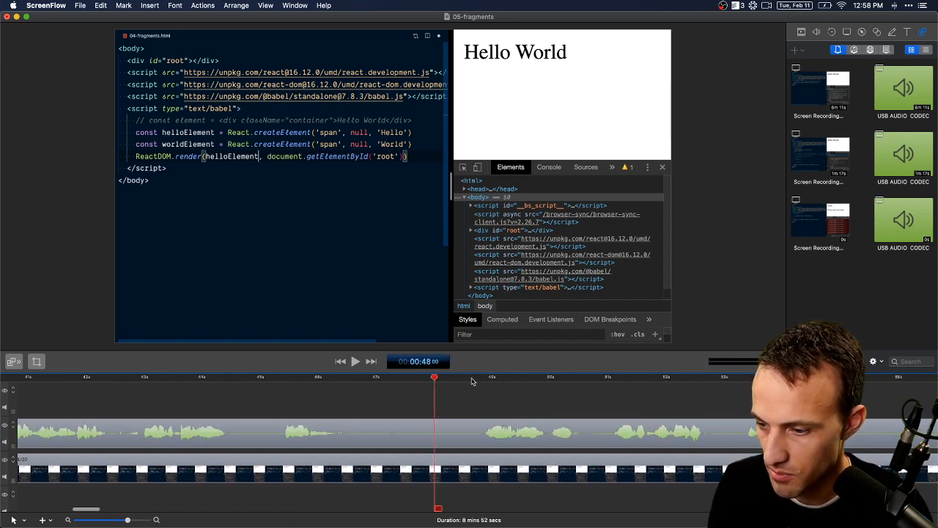
pyautogui.moveTo(475, 380); pyautogui.dragTo(428, 385)
pyautogui.press('Delete')
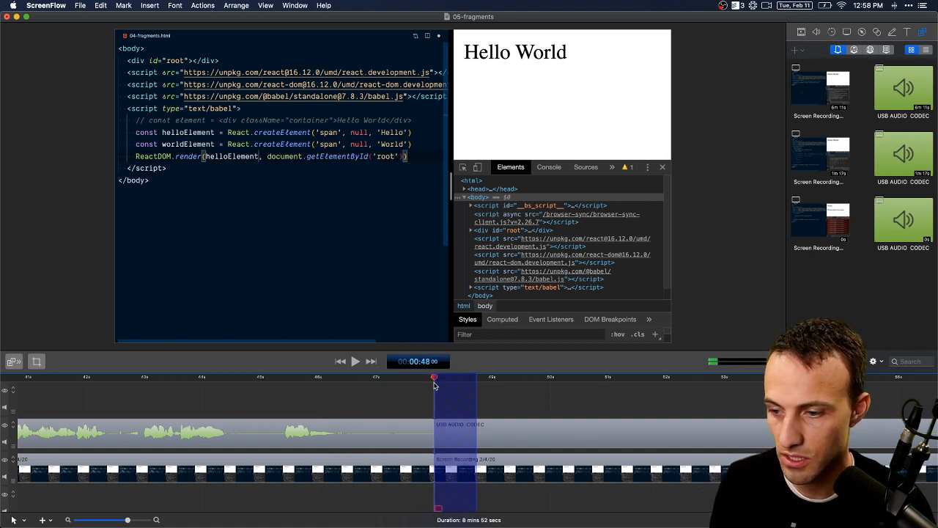
# Mark the range from 0:44:12 to 0:47:09, split the video clip at both ends and delete the piece between
pyautogui.click(396, 381)
pyautogui.moveTo(359, 386); pyautogui.dragTo(224, 401)
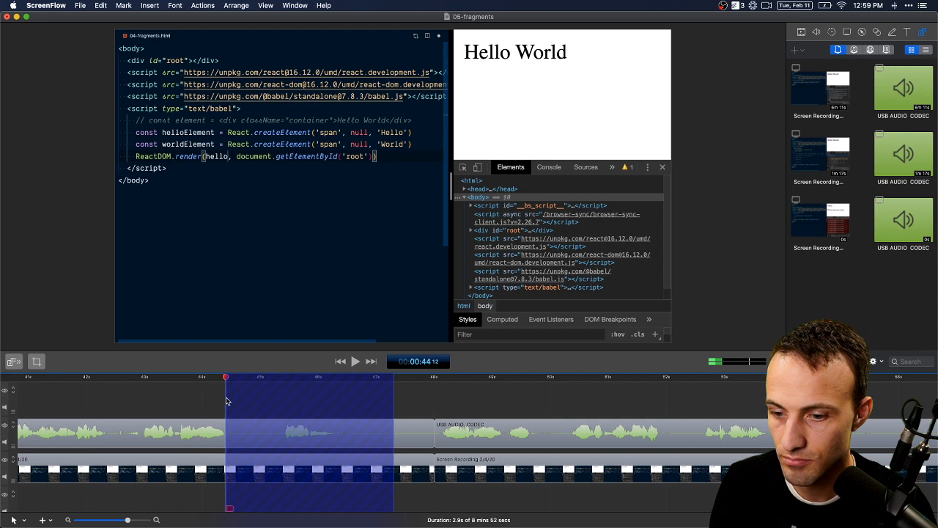
pyautogui.click(229, 467)
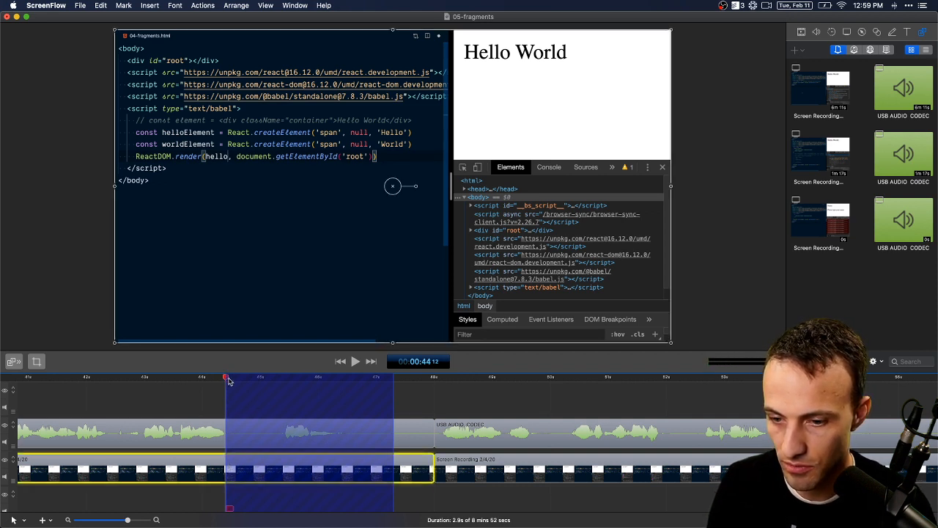
pyautogui.press('t')
pyautogui.click(408, 477)
pyautogui.press('t')
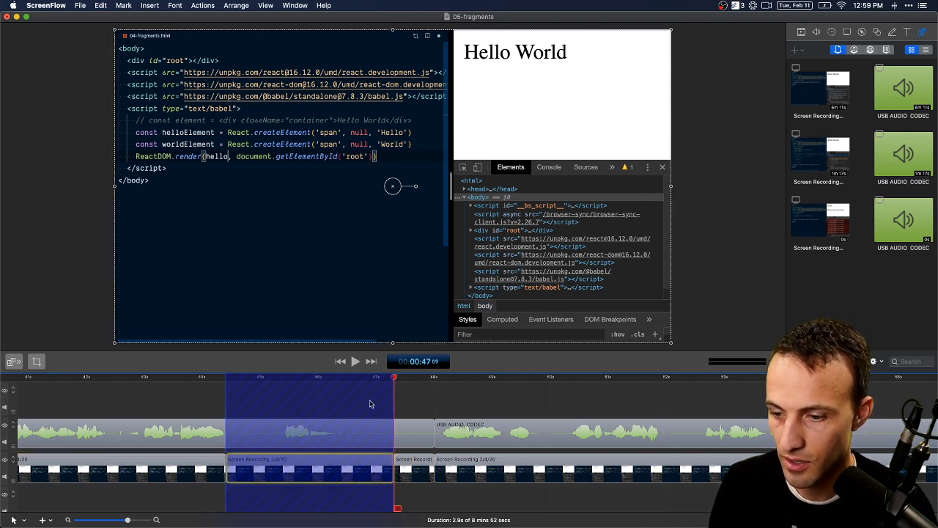
pyautogui.press('Delete')
# Split the audio clip at 0:46:17 and delete the piece between that point and the next audio clip
pyautogui.click(389, 425)
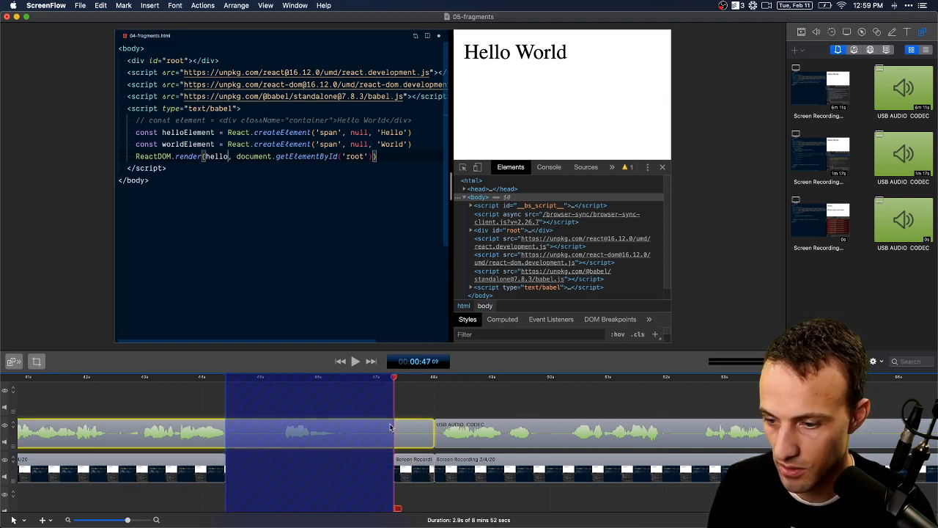
pyautogui.click(357, 379)
pyautogui.press('t')
pyautogui.click(383, 439)
pyautogui.press('Delete')
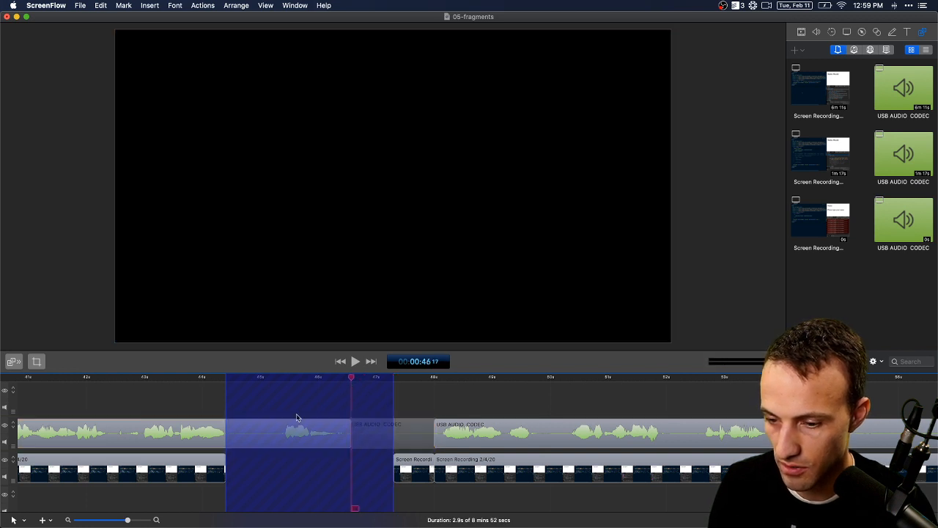
# Split the remaining audio clip at 0:45:06 and 0:44:16, and delete the silent piece between the cuts
pyautogui.click(286, 381)
pyautogui.click(271, 381)
pyautogui.click(249, 440)
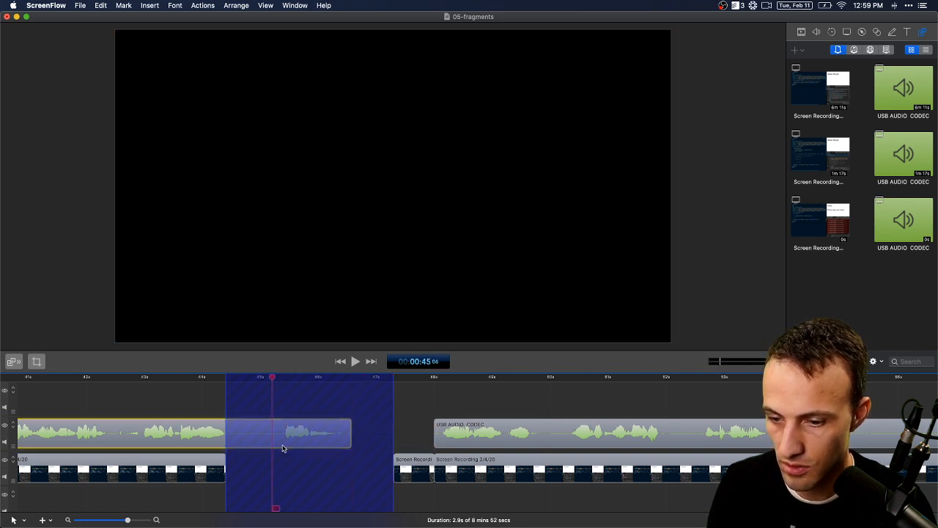
pyautogui.press('t')
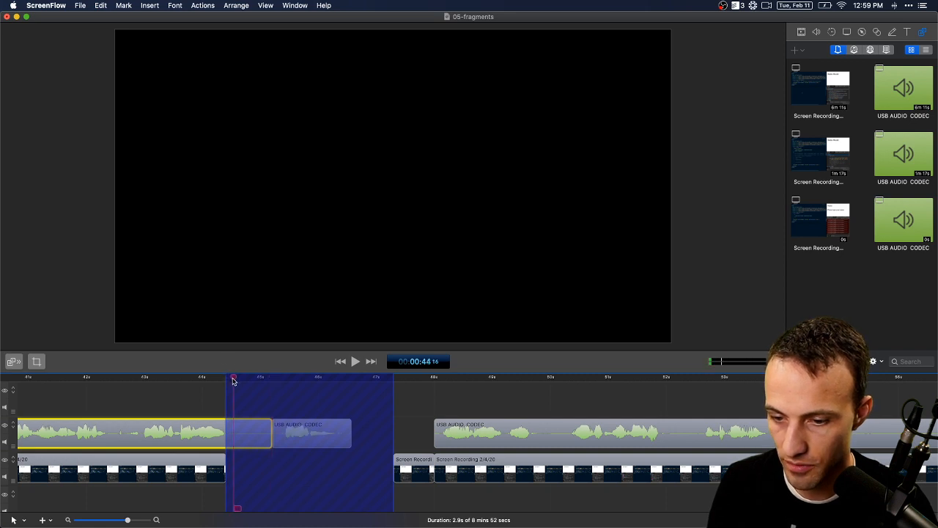
pyautogui.click(249, 434)
pyautogui.press('Delete')
# Move the short audio clip back to 0:44:16, shift the later audio and video clips back behind it, and preview the join
pyautogui.moveTo(281, 438); pyautogui.dragTo(244, 438)
pyautogui.moveTo(392, 416); pyautogui.dragTo(361, 467)
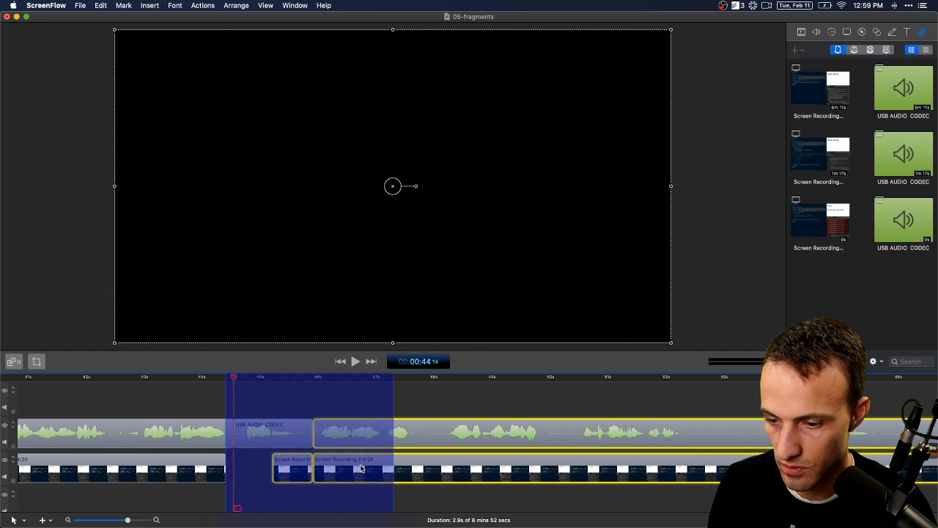
pyautogui.click(182, 374)
pyautogui.press('space')
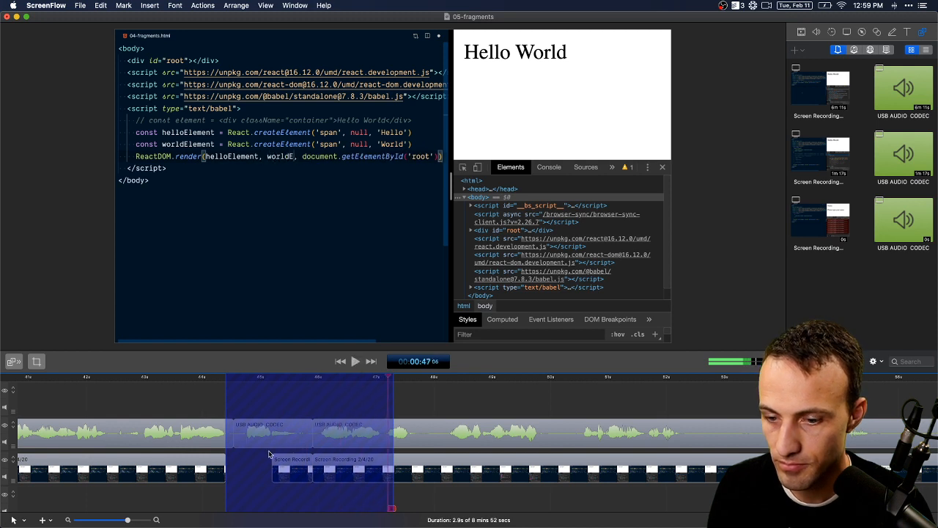
# Add a freeze frame at the end of the video clip at 0:44:12 and trim it to end at 0:45:06
pyautogui.moveTo(219, 376)
pyautogui.mouseDown()
pyautogui.moveTo(167, 378)
pyautogui.moveTo(218, 390)
pyautogui.mouseUp()
pyautogui.click(218, 453)
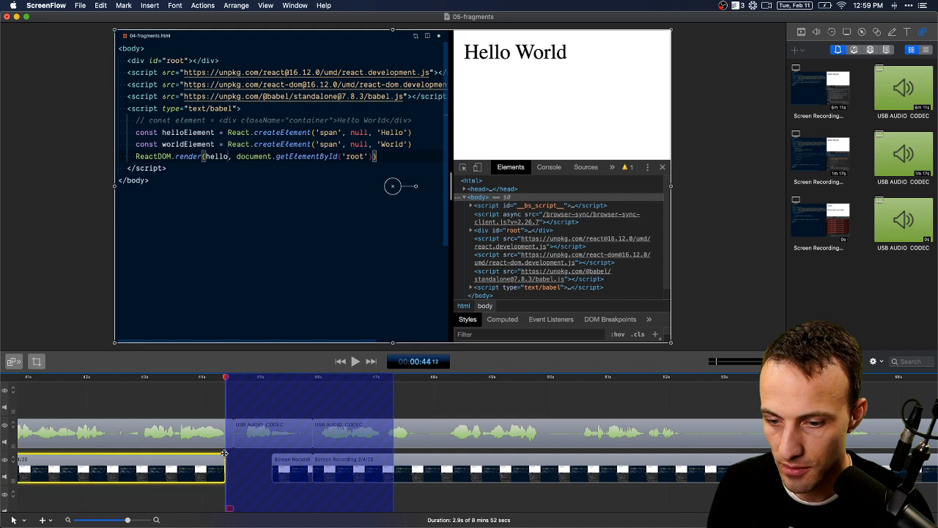
pyautogui.press('super+shift+f')
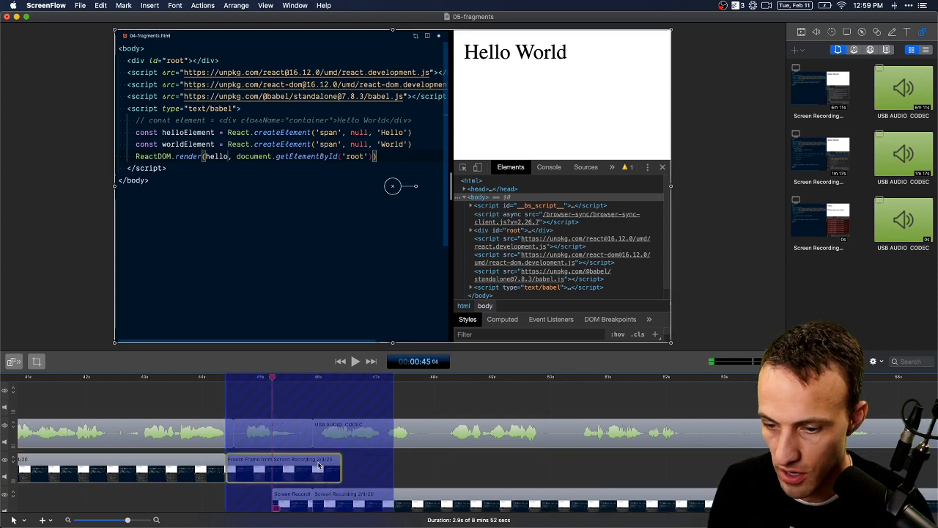
pyautogui.moveTo(341, 469); pyautogui.dragTo(273, 469)
# Move the displaced video clips back onto the main video track directly after the freeze frame and preview the result
pyautogui.click(277, 506)
pyautogui.moveTo(277, 505); pyautogui.dragTo(328, 466)
pyautogui.press('j')
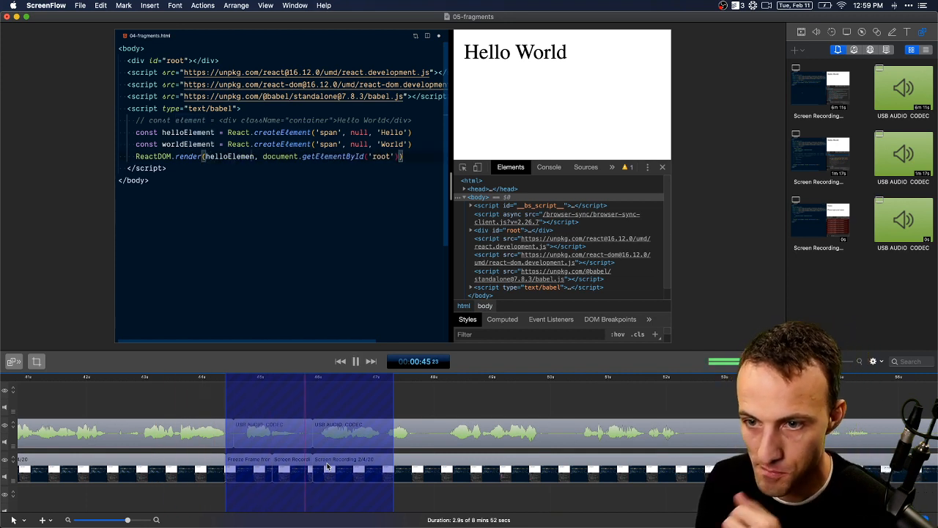
# Put the freeze frame on the track below, move the short video clip to 0:44:25 and cut the freeze frame off there
pyautogui.moveTo(257, 467); pyautogui.dragTo(258, 493)
pyautogui.moveTo(307, 464); pyautogui.dragTo(286, 465)
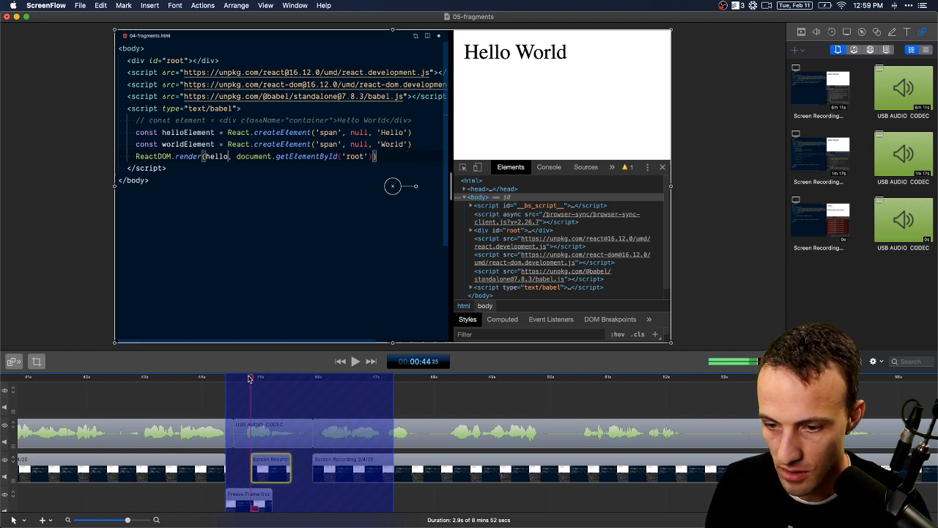
pyautogui.click(265, 497)
pyautogui.press('Delete')
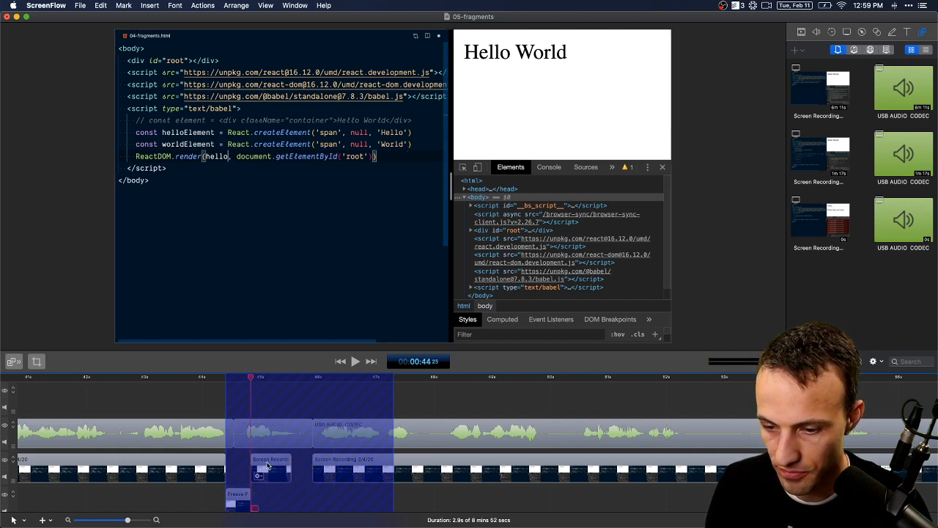
# Add a freeze frame after the short video clip at 0:45:16, trim it to 0:45:27, and place the displaced video clip directly behind it
pyautogui.click(292, 378)
pyautogui.click(278, 463)
pyautogui.press('super+shift+f')
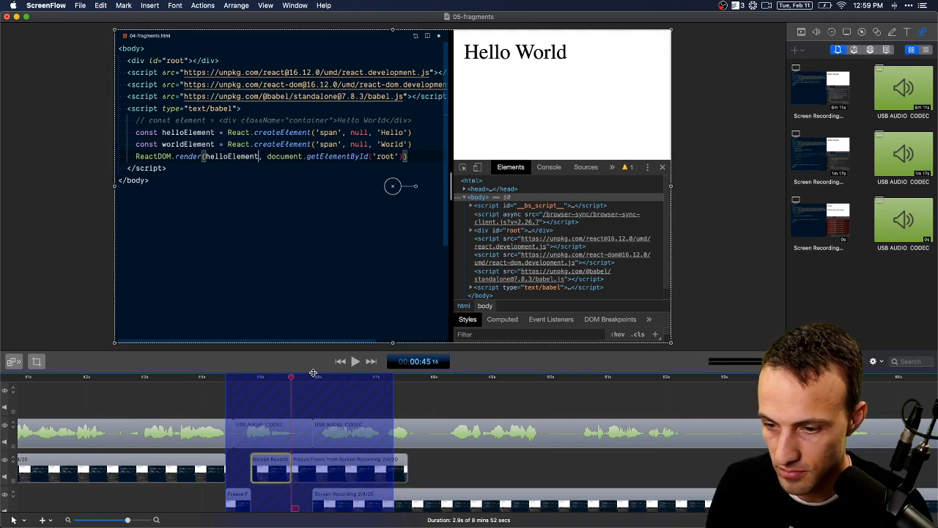
pyautogui.moveTo(407, 466); pyautogui.dragTo(313, 467)
pyautogui.moveTo(344, 500); pyautogui.dragTo(354, 466)
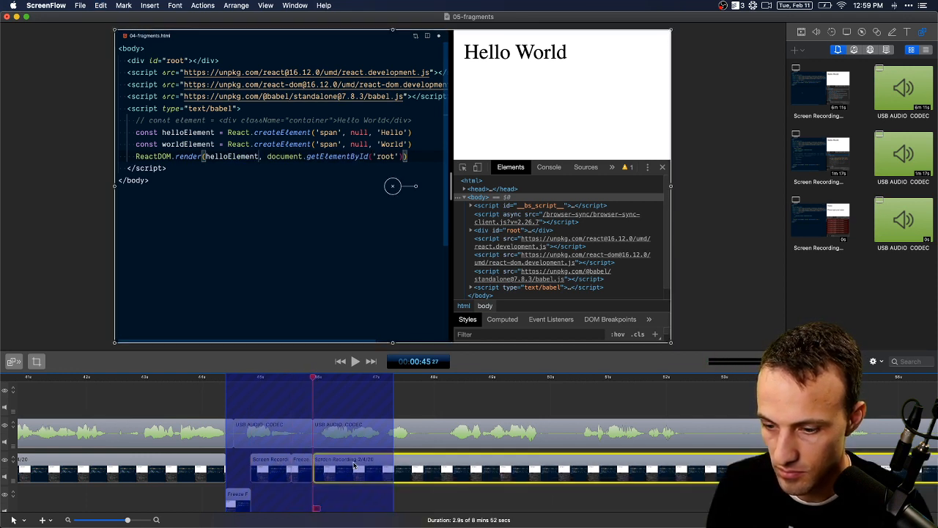
# Move the first freeze frame back onto the main video track directly before the short clip and preview the joined section
pyautogui.click(247, 493)
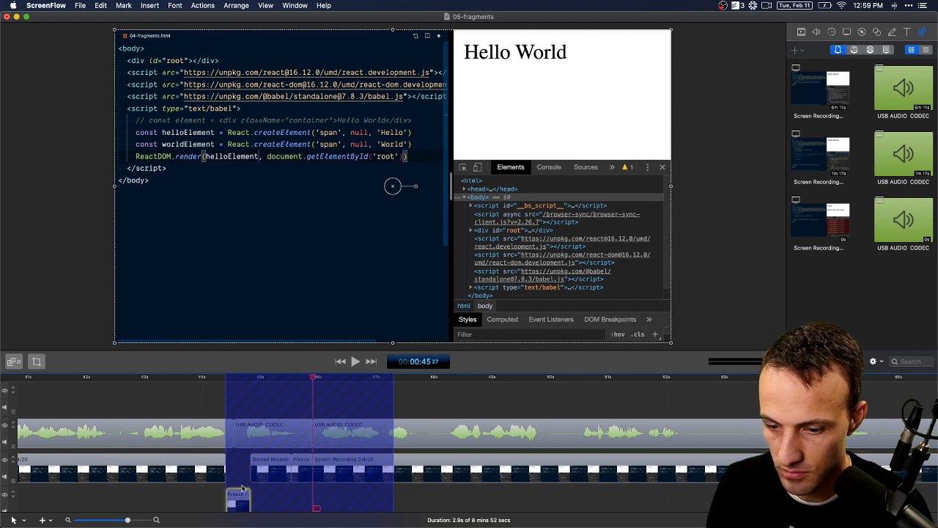
pyautogui.moveTo(243, 491); pyautogui.dragTo(238, 466)
pyautogui.click(182, 388)
pyautogui.press('space')
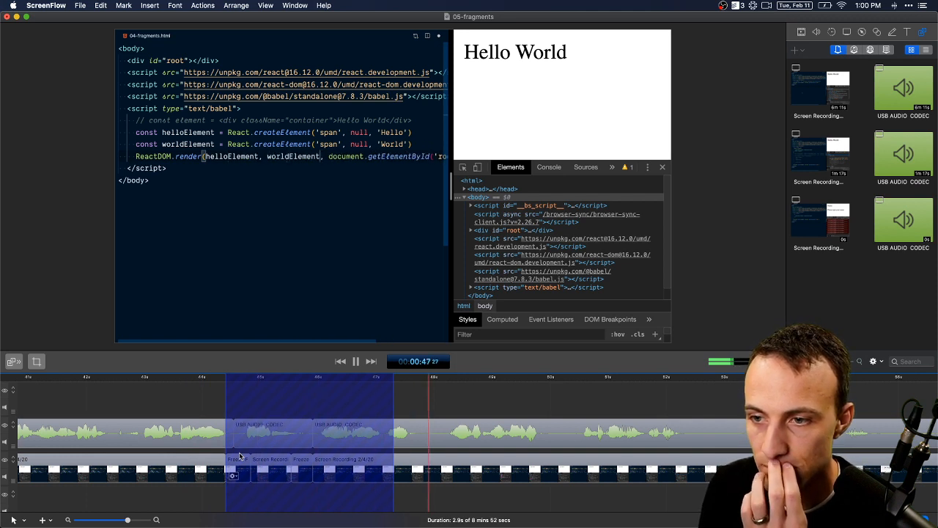
pyautogui.hscroll(10, 238, 456)
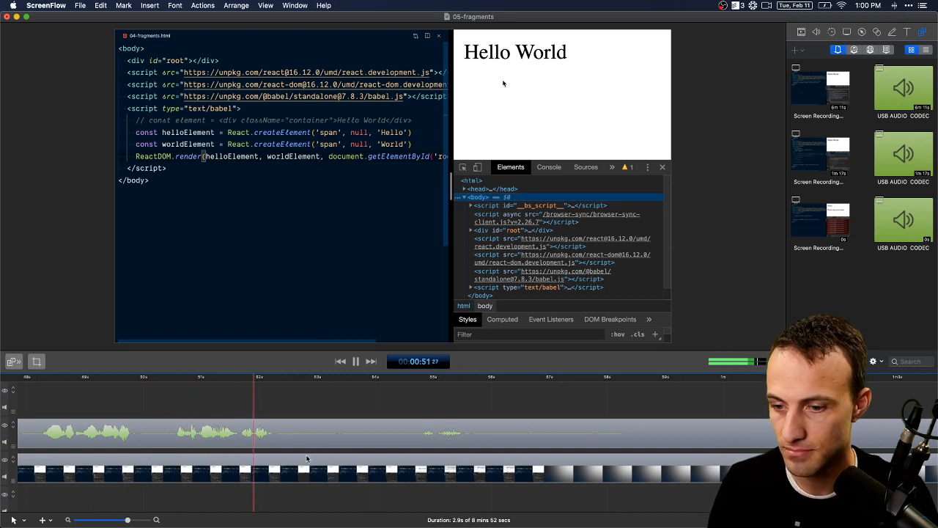
pyautogui.press('space')
pyautogui.press('super+minus')
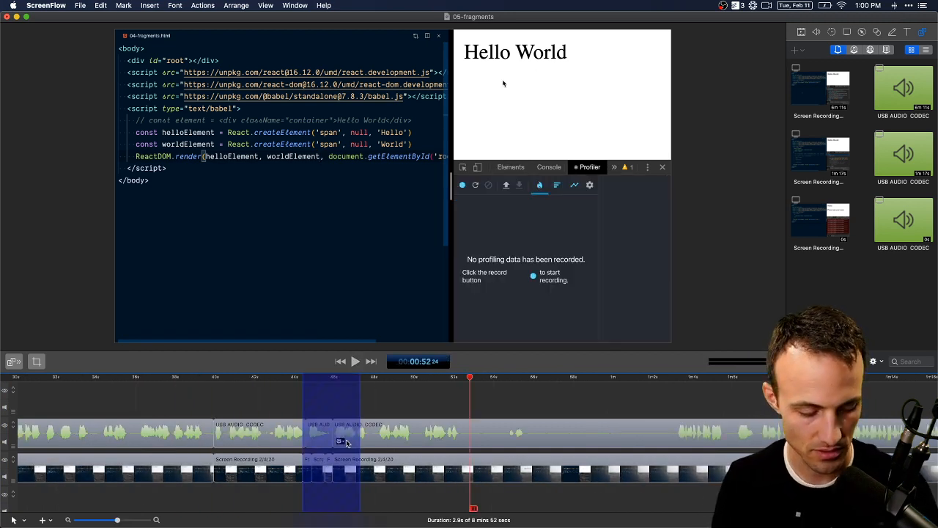
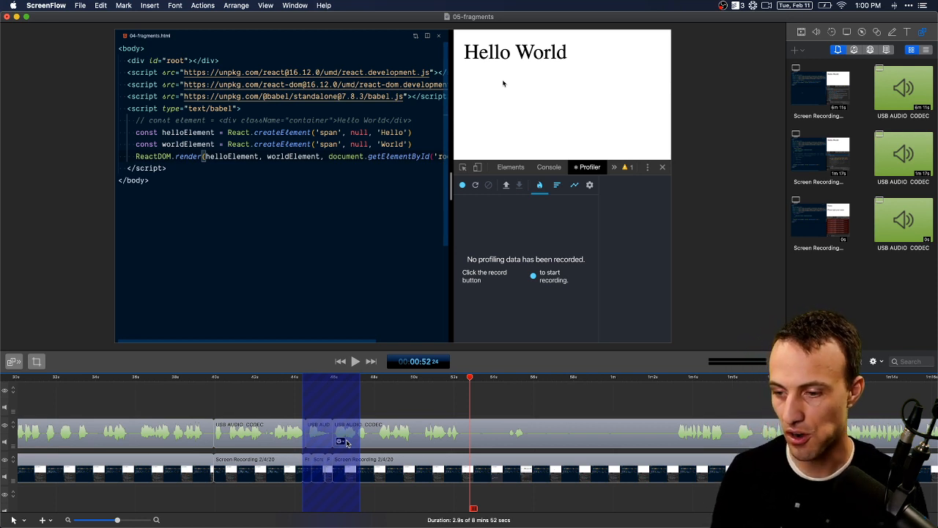
# Ripple-delete the range from about 0:48 to 1:03 from audio and video, and preview the new join
pyautogui.click(380, 388)
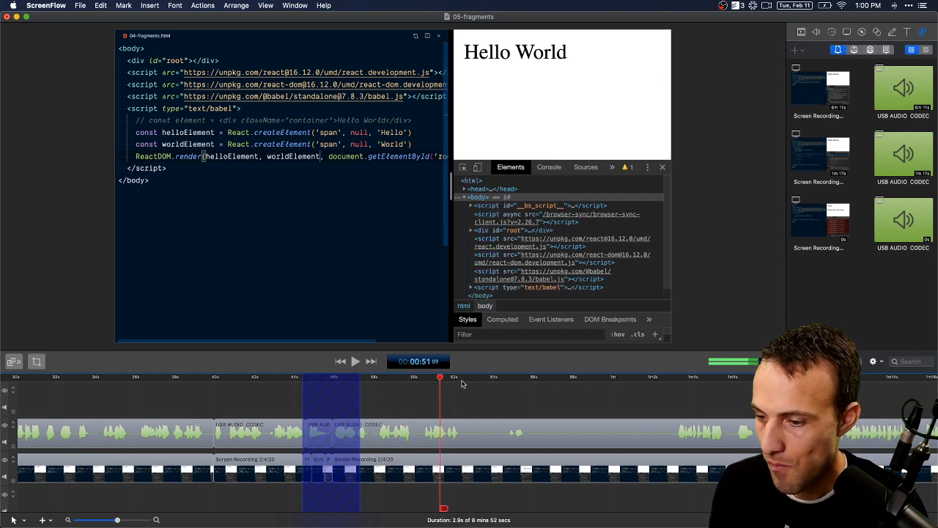
pyautogui.click(669, 378)
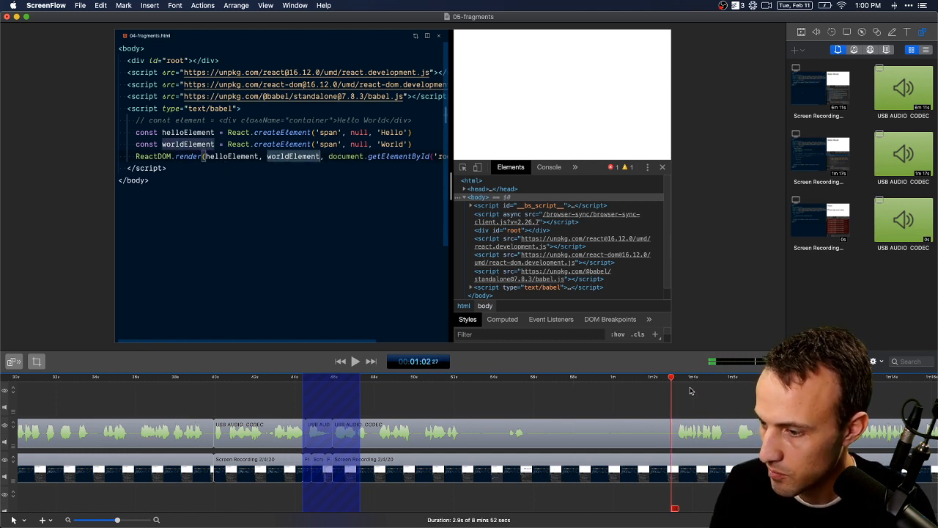
pyautogui.moveTo(672, 382); pyautogui.dragTo(376, 437)
pyautogui.press('Delete')
pyautogui.press('space')
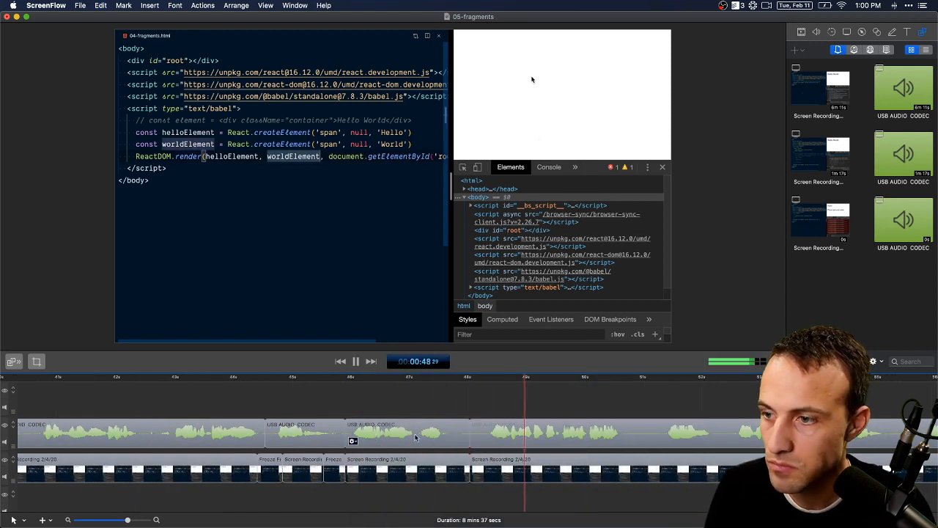
# Ripple-delete the repeated narration from about 0:51 to 0:56 together with its video, and preview the join
pyautogui.hscroll(3, 480, 440)
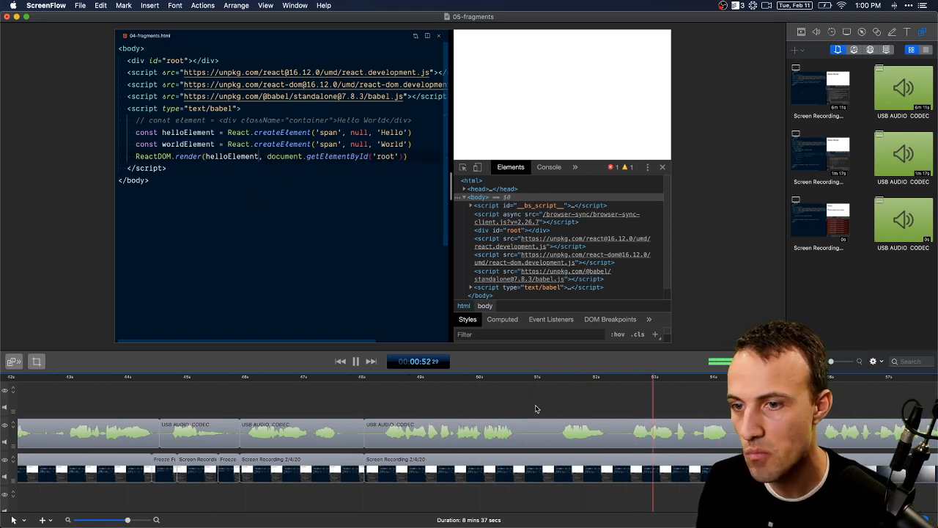
pyautogui.hscroll(10, 513, 408)
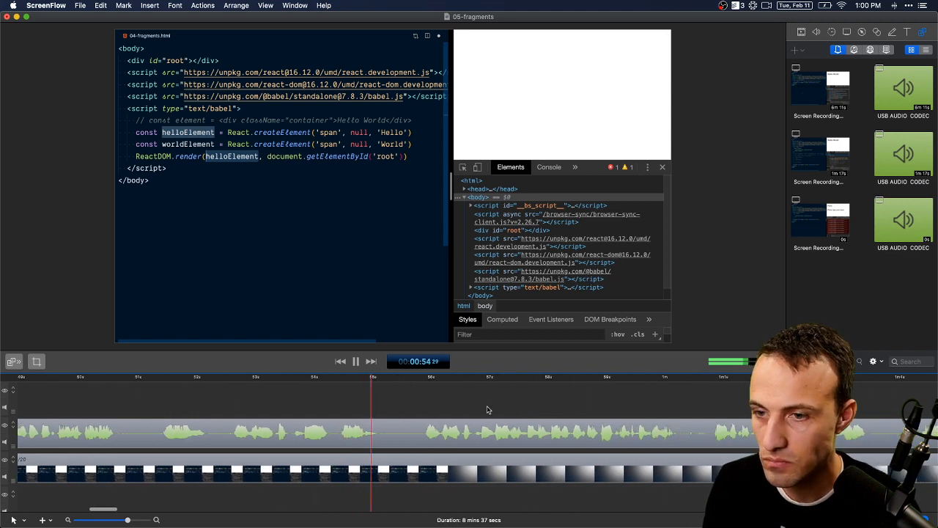
pyautogui.moveTo(424, 385); pyautogui.dragTo(129, 425)
pyautogui.press('Delete')
pyautogui.press('space')
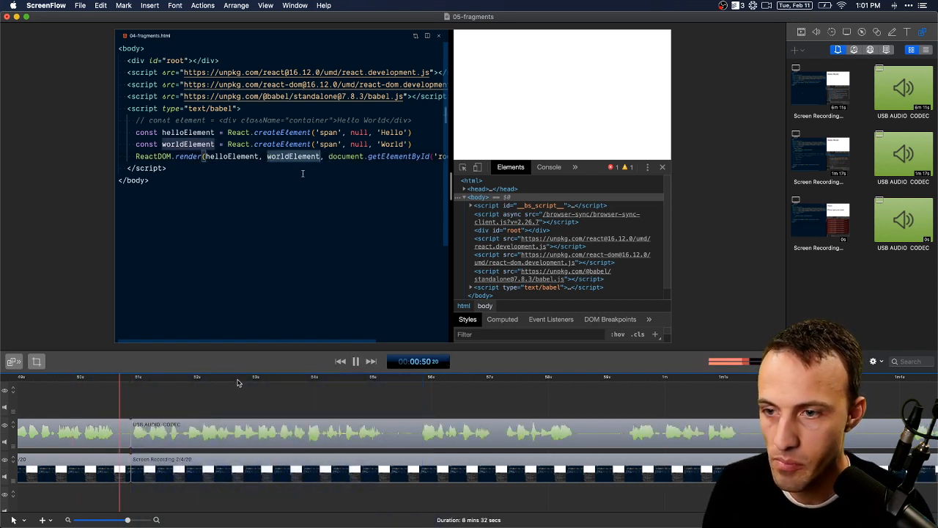
# Roll the edit point between the two video clips near 0:51 to about 0:52:24 and preview the sync with the narration
pyautogui.hscroll(-3, 243, 411)
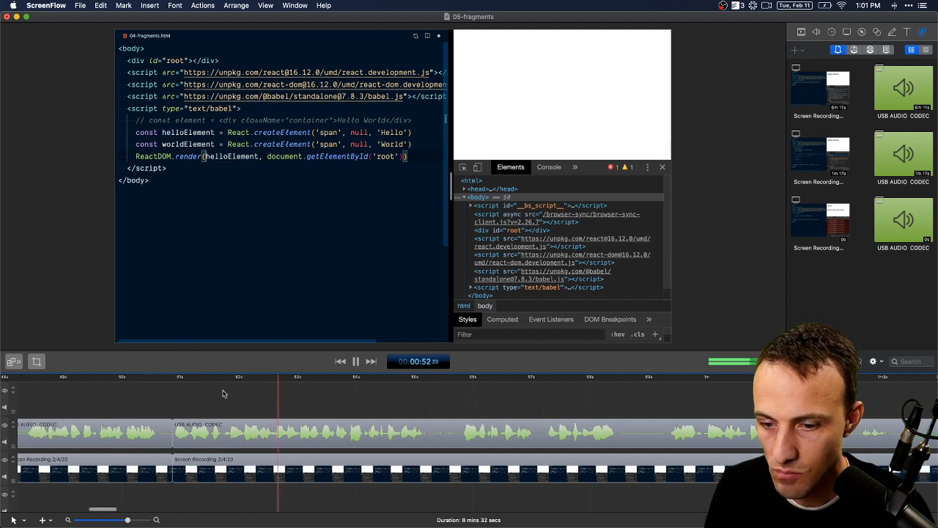
pyautogui.press('space')
pyautogui.moveTo(174, 455); pyautogui.dragTo(289, 456)
pyautogui.click(135, 381)
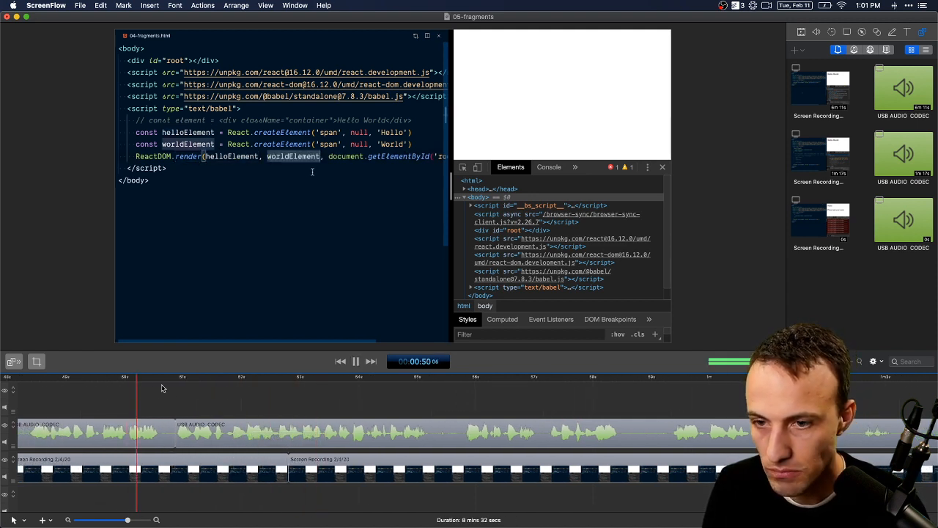
pyautogui.press('space')
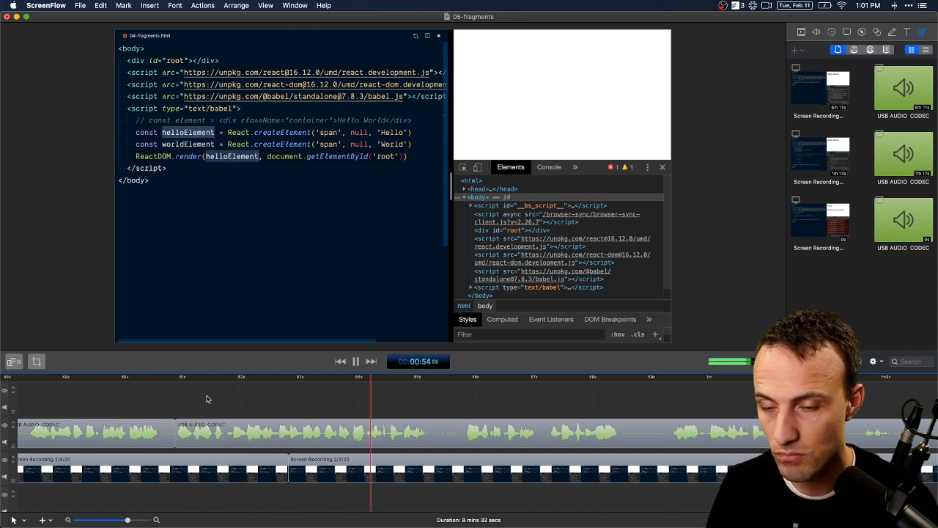
# Ripple-delete the range from 0:55:12 to about 1:04 from audio and video, and preview the join
pyautogui.hscroll(5, 208, 400)
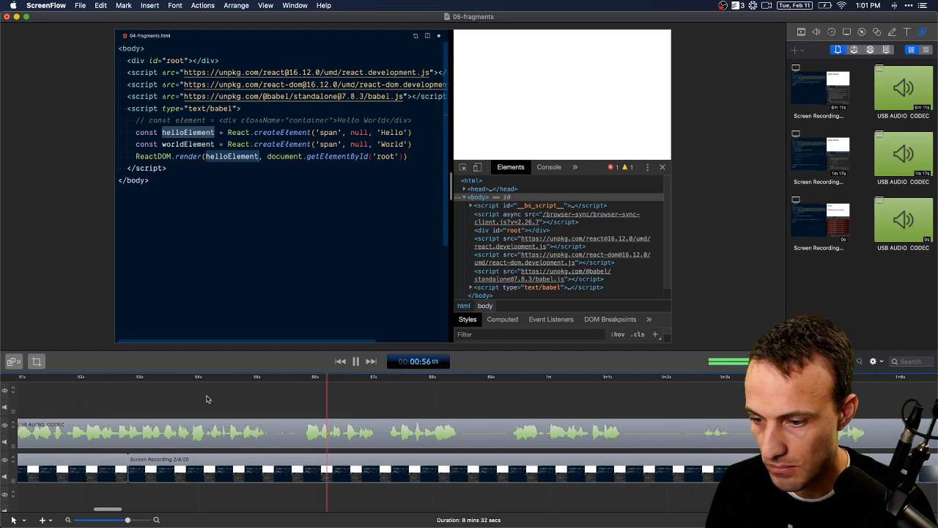
pyautogui.hscroll(6, 207, 399)
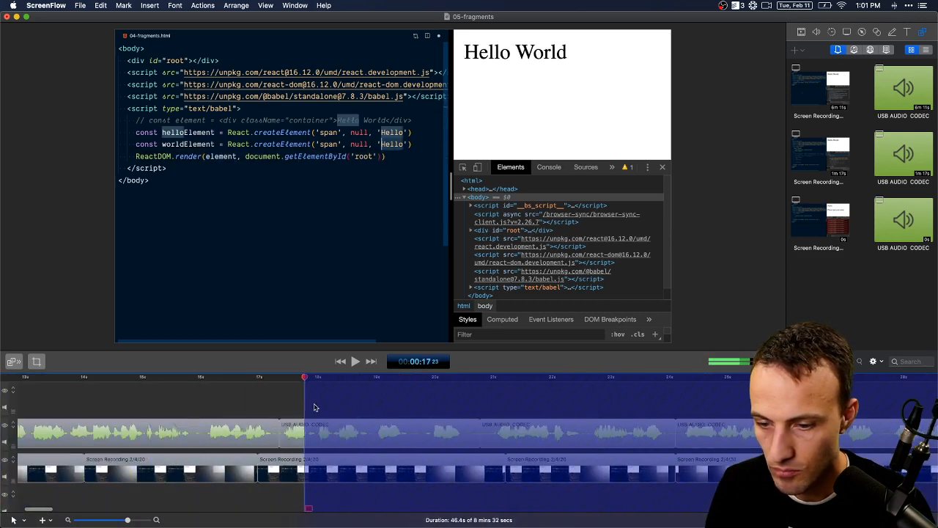
pyautogui.moveTo(314, 407); pyautogui.dragTo(350, 408)
pyautogui.press('super+minus')
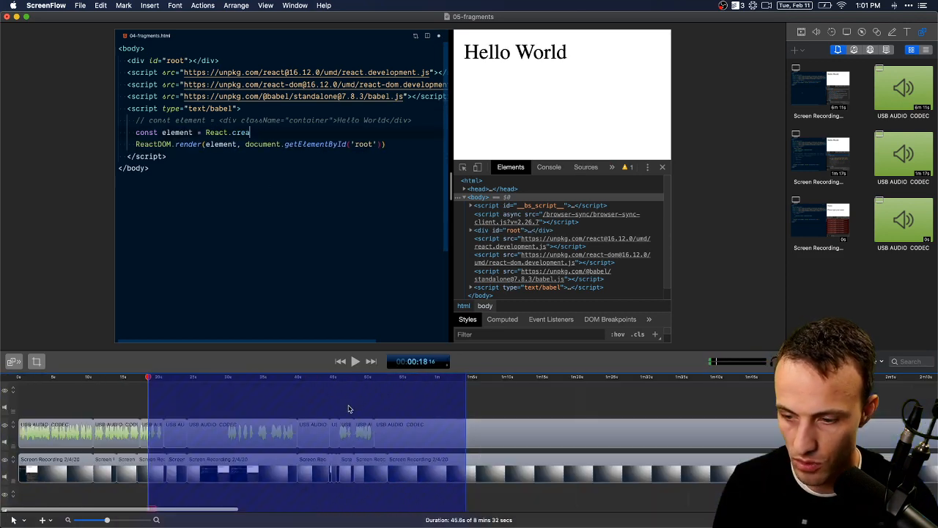
pyautogui.moveTo(149, 376); pyautogui.dragTo(409, 383)
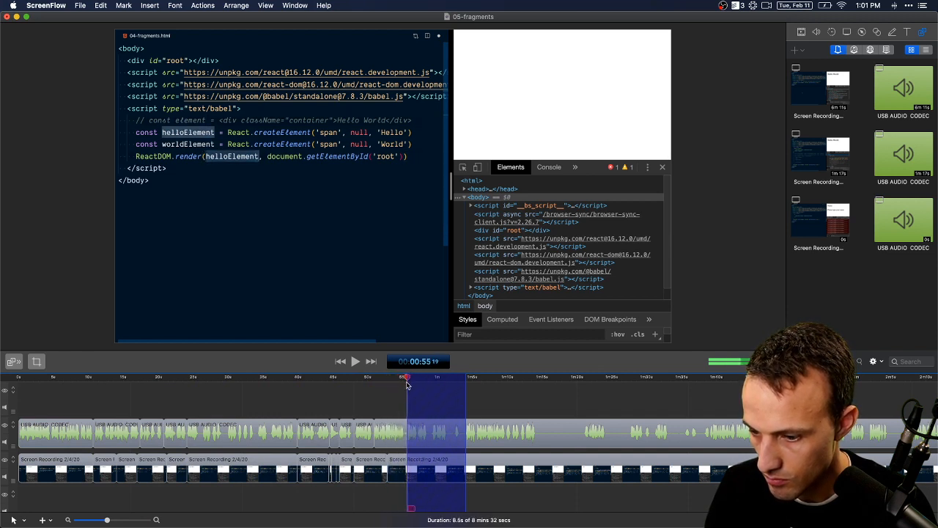
pyautogui.press('super+equal')
pyautogui.moveTo(468, 379); pyautogui.dragTo(455, 380)
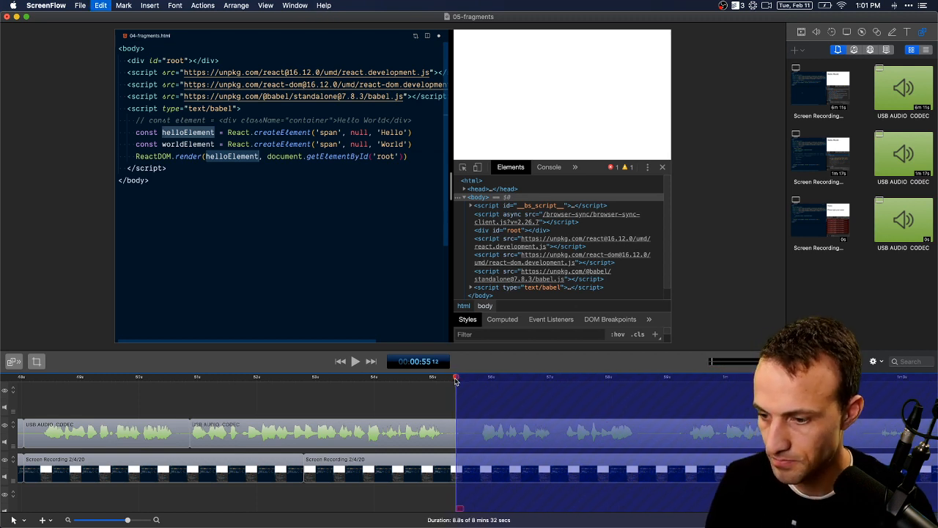
pyautogui.press('super+BackSpace')
pyautogui.hotkey('shift', 'Left')
pyautogui.press('space')
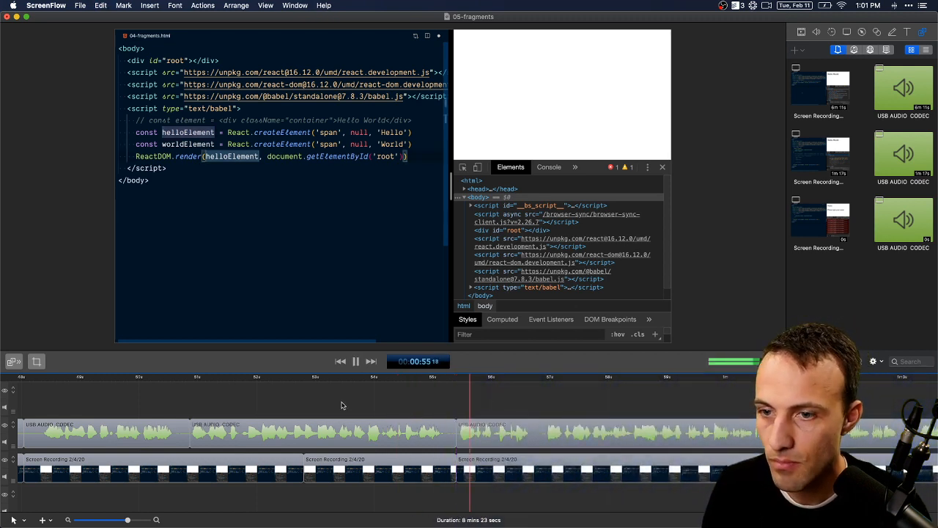
# Ripple-delete the section from about 1:05:10 to 1:26:17 from both tracks and preview the join
pyautogui.hscroll(5, 449, 388)
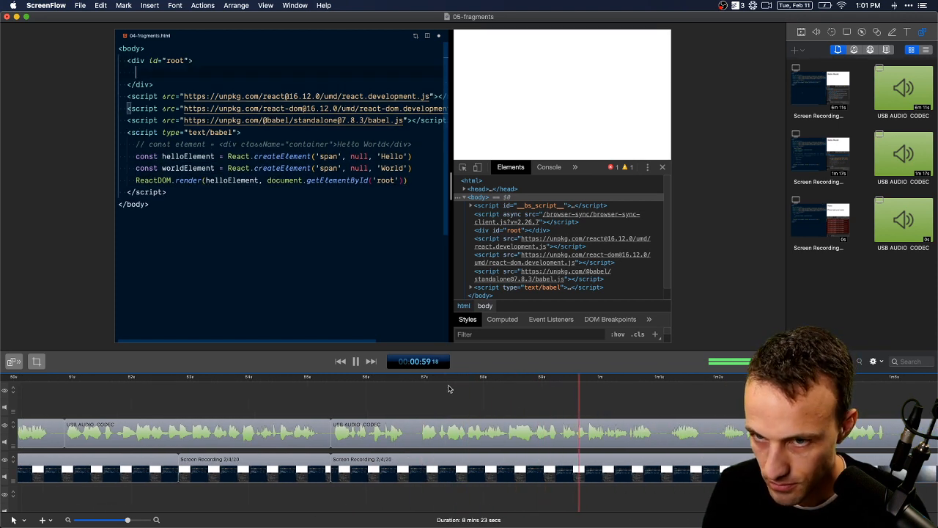
pyautogui.hscroll(10, 449, 389)
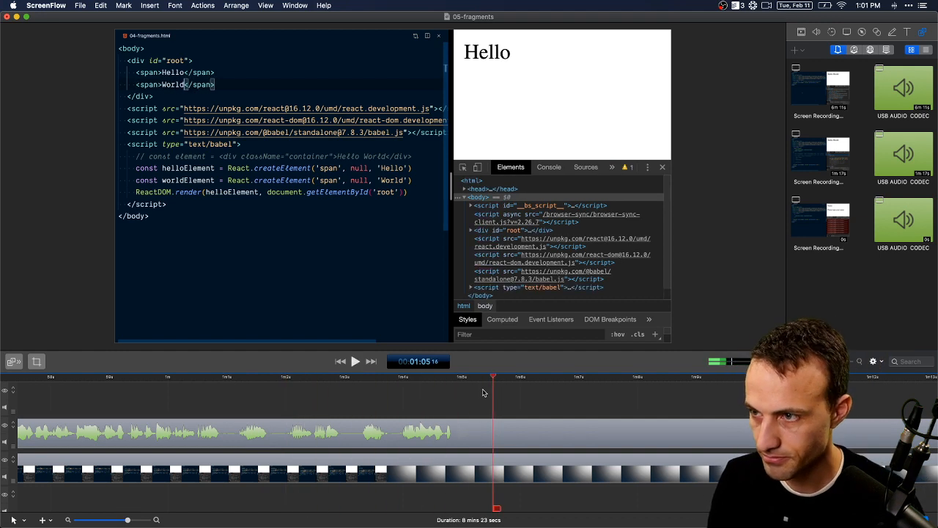
pyautogui.click(481, 378)
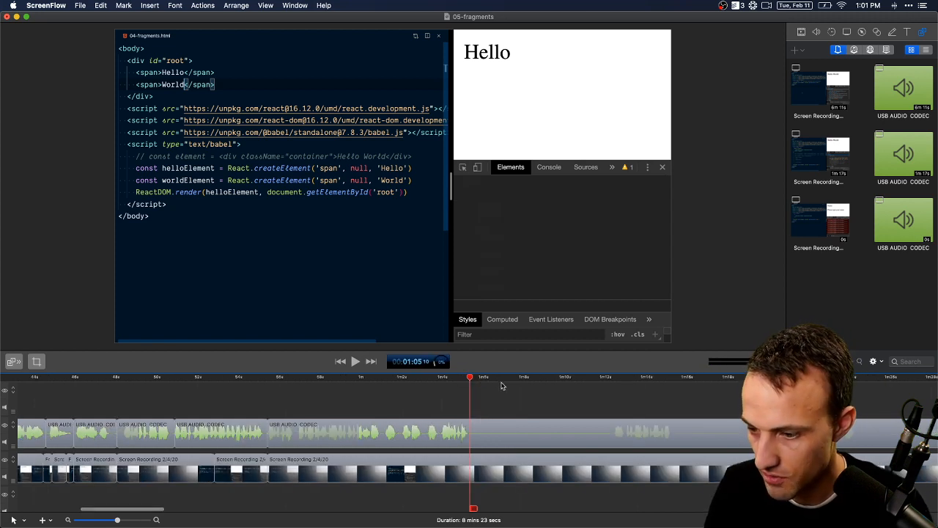
pyautogui.moveTo(472, 380); pyautogui.dragTo(893, 407)
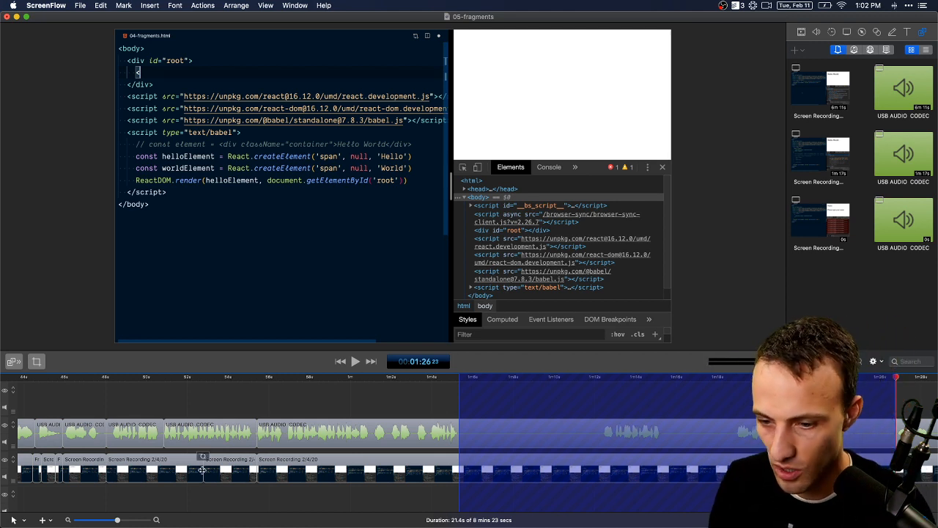
pyautogui.hscroll(5, 378, 419)
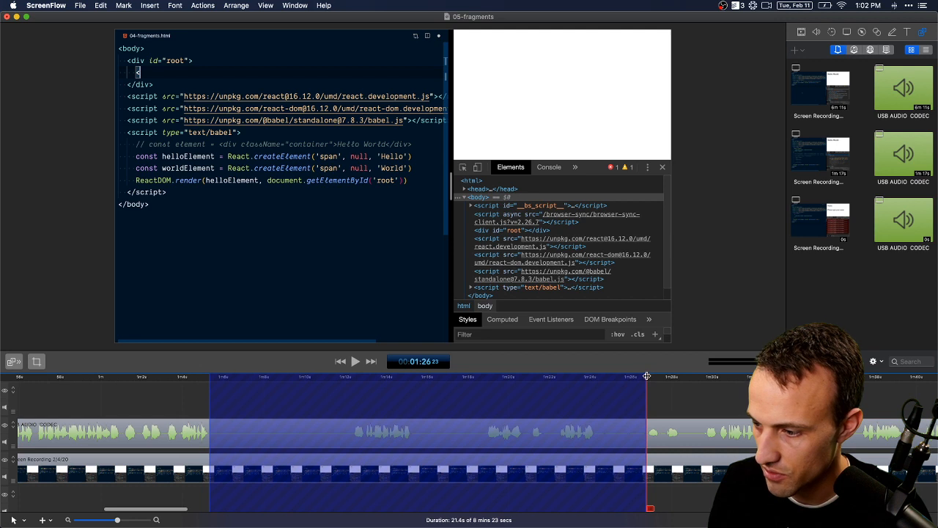
pyautogui.moveTo(648, 376)
pyautogui.mouseDown()
pyautogui.moveTo(725, 380)
pyautogui.moveTo(601, 379)
pyautogui.moveTo(654, 373)
pyautogui.moveTo(643, 381)
pyautogui.mouseUp()
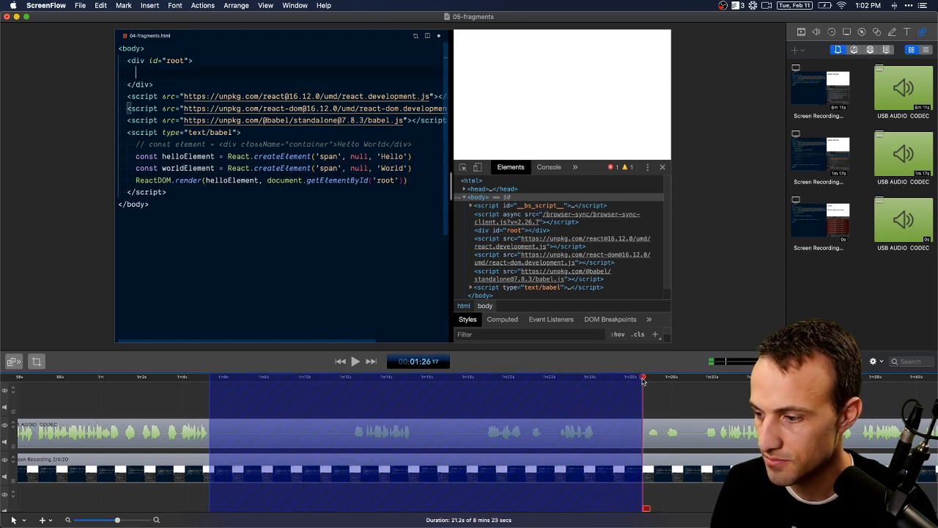
pyautogui.press('BackSpace')
pyautogui.press('space')
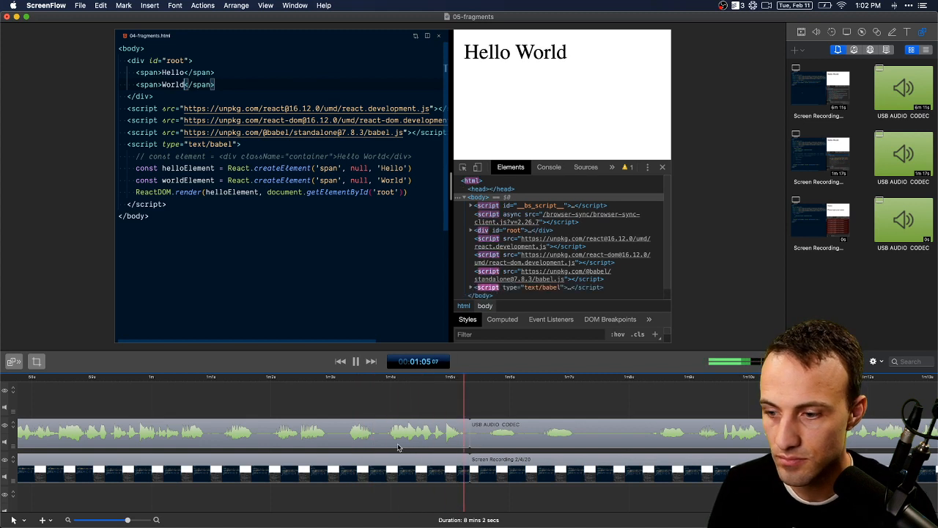
# Ripple-delete the repeated take from 1:05:10 to 1:22:17 from the audio and video tracks, and preview the join
pyautogui.hscroll(-3, 398, 447)
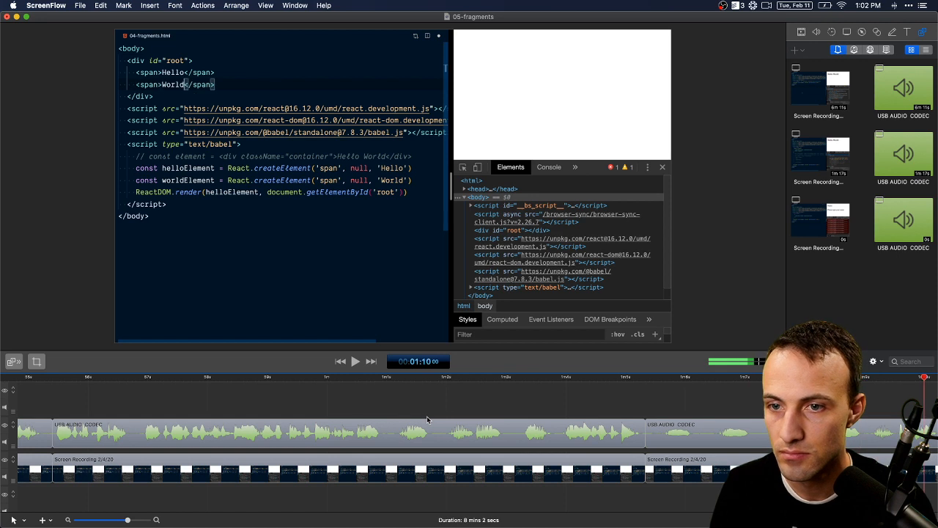
pyautogui.press('space')
pyautogui.hscroll(10, 427, 419)
pyautogui.press('space')
pyautogui.hscroll(-3, 427, 419)
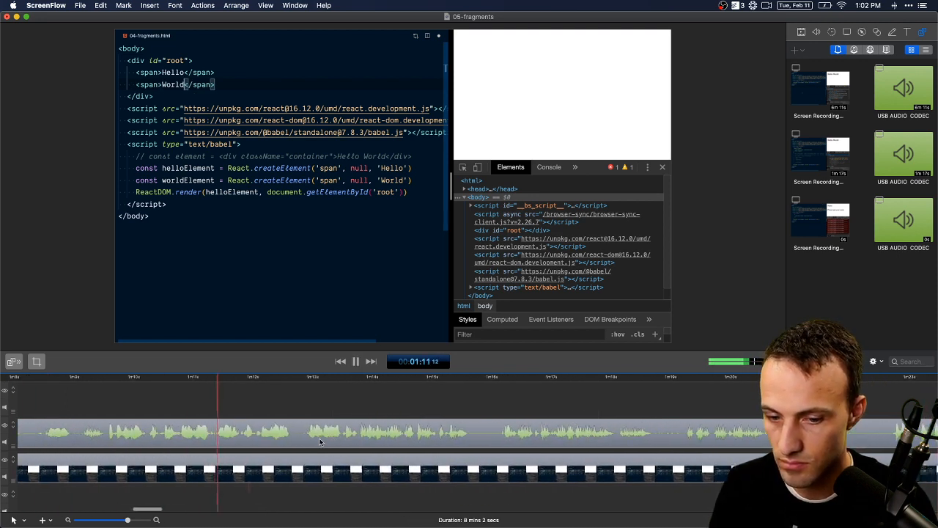
pyautogui.press('super+minus')
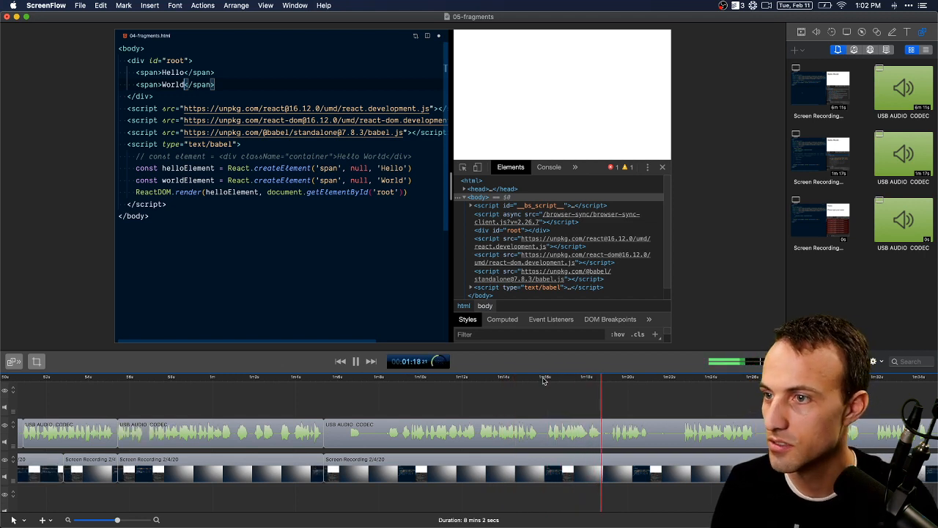
pyautogui.click(677, 378)
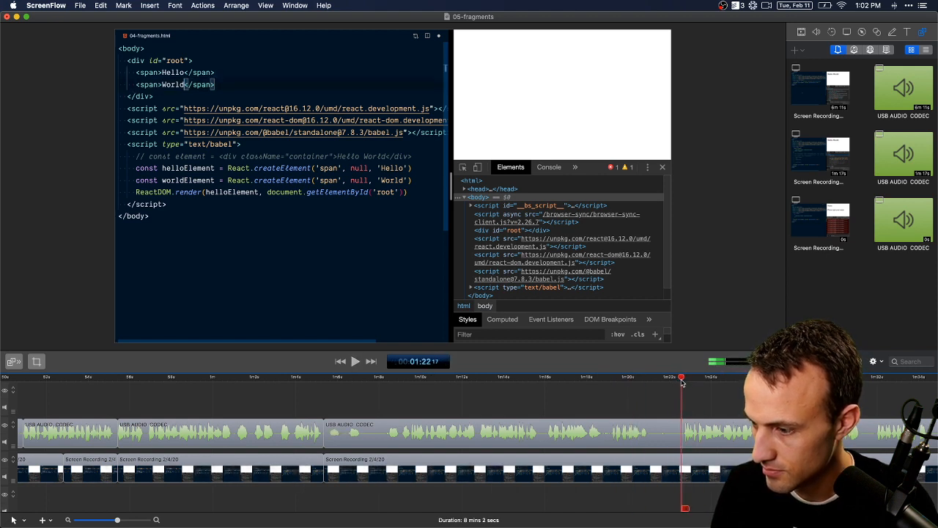
pyautogui.moveTo(678, 384); pyautogui.dragTo(327, 424)
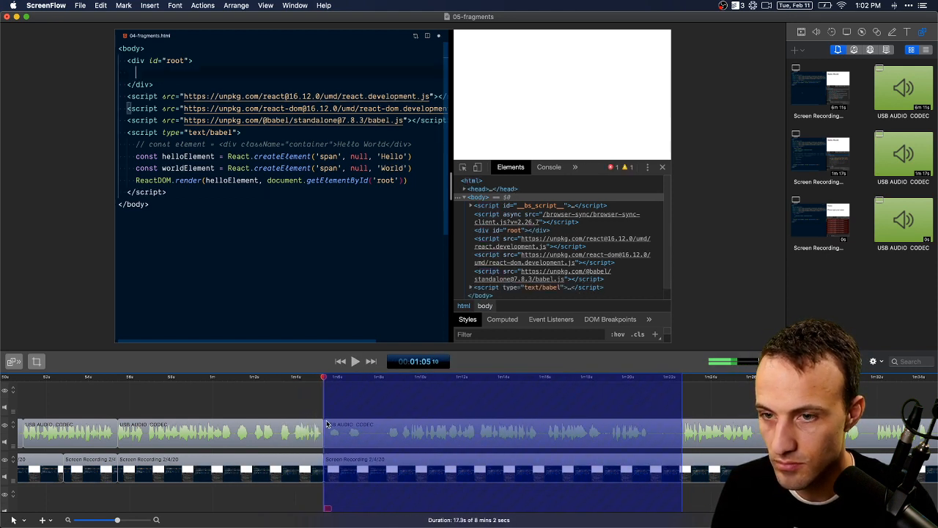
pyautogui.press('space')
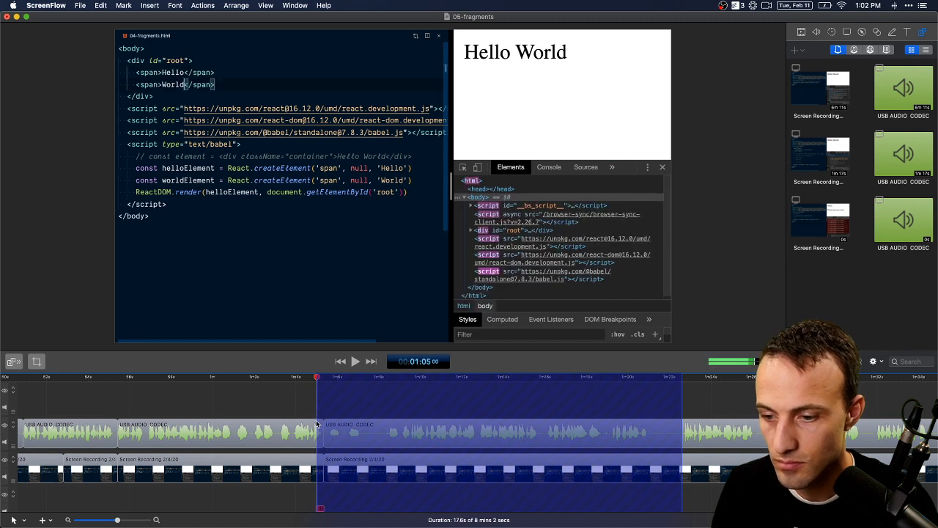
pyautogui.press('space')
pyautogui.press('Delete')
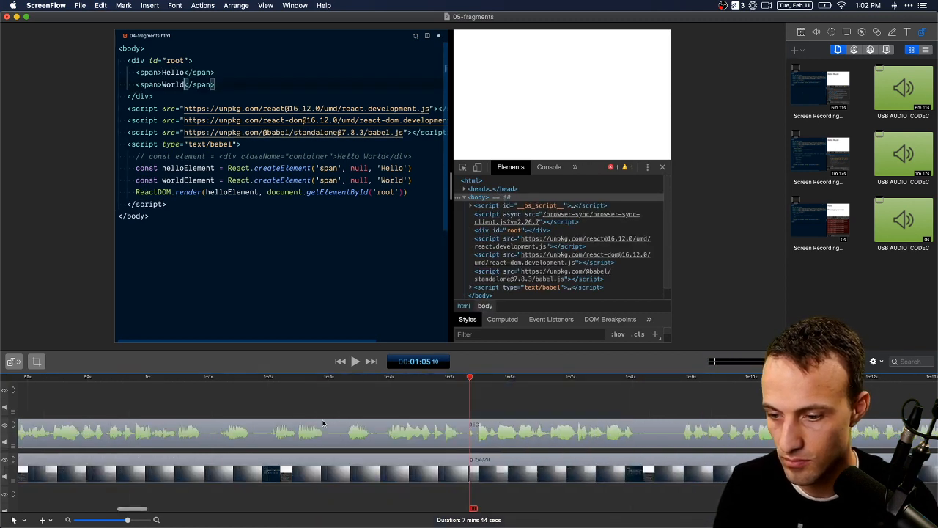
pyautogui.press('space')
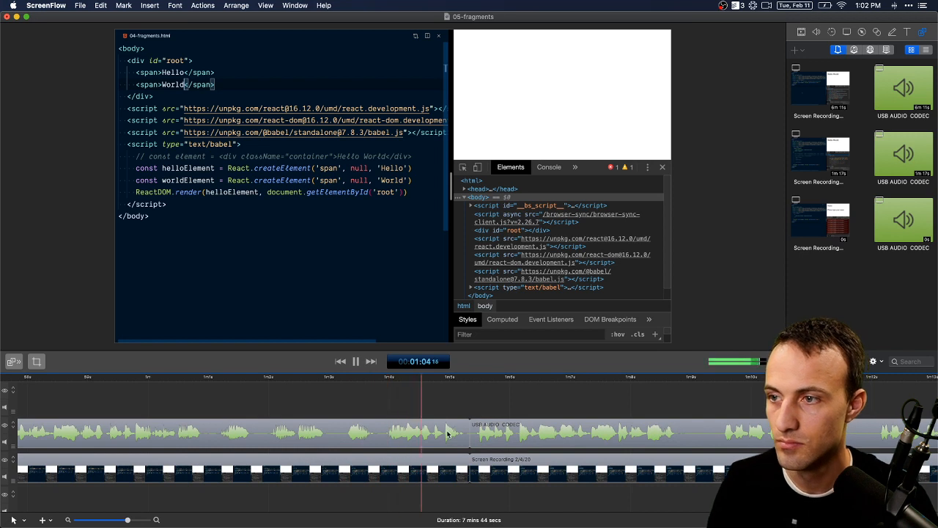
pyautogui.press('space')
pyautogui.press('space')
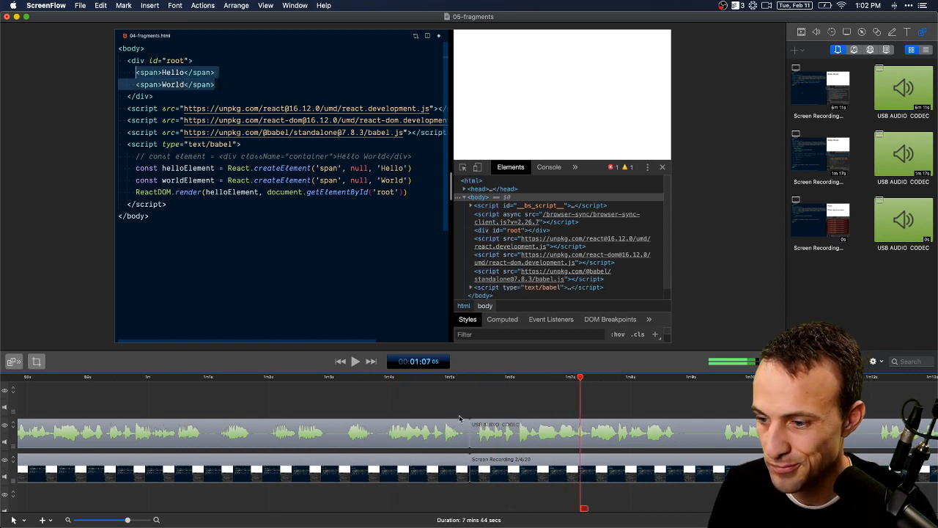
# Roll the edit point between the two video clips at about 1:05 back to 1:04:10 and preview the sync
pyautogui.moveTo(477, 383); pyautogui.dragTo(529, 392)
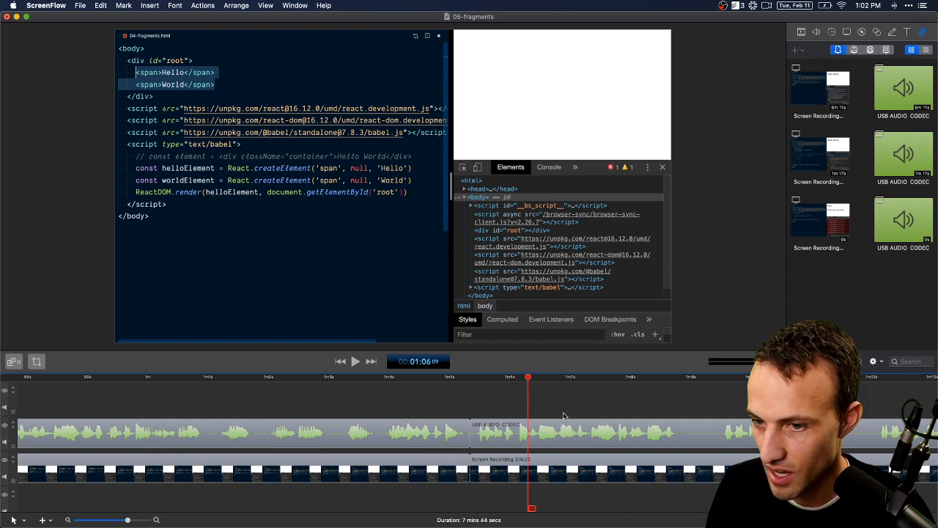
pyautogui.hscroll(5, 563, 416)
pyautogui.moveTo(399, 392); pyautogui.dragTo(359, 416)
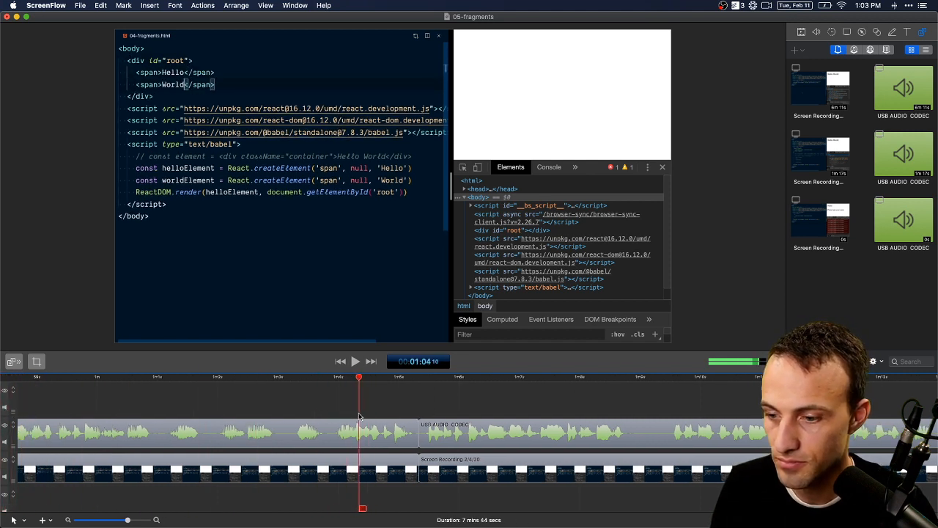
pyautogui.moveTo(420, 456); pyautogui.dragTo(356, 460)
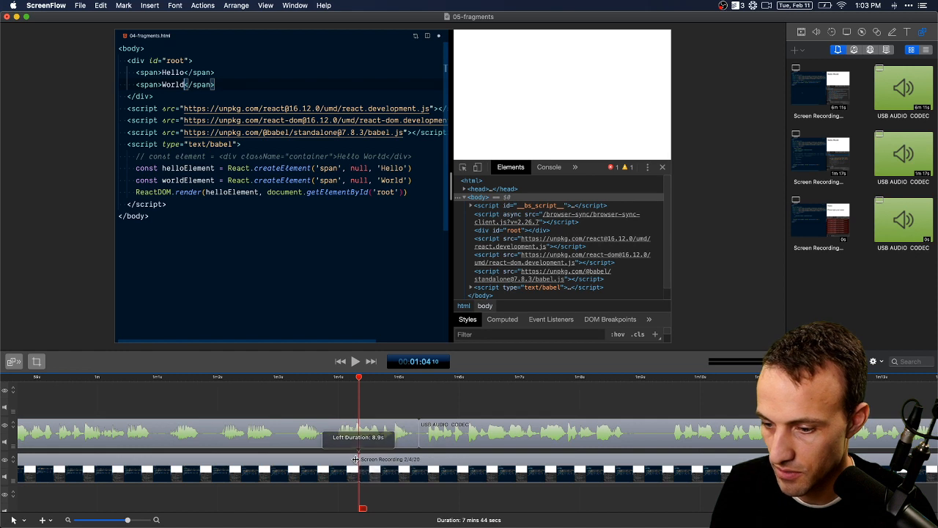
pyautogui.press('space')
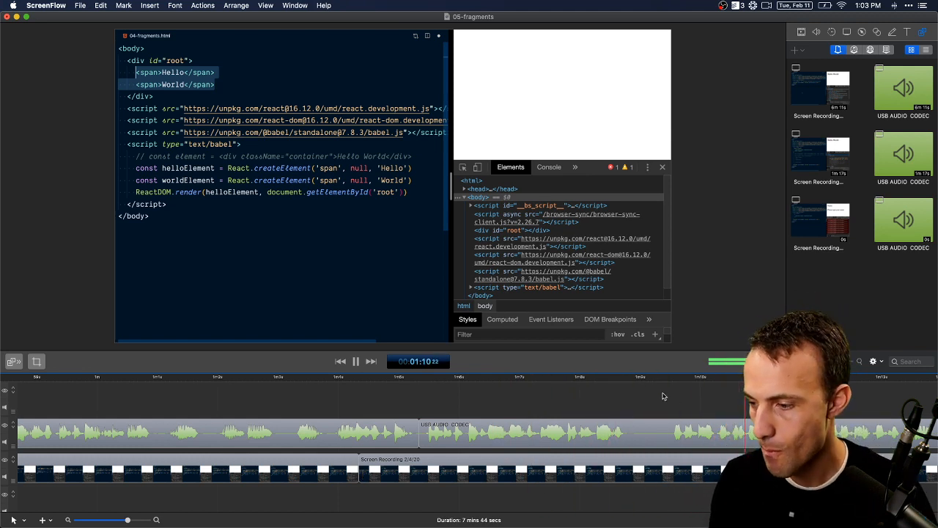
# Ripple-delete the repeated narration from 1:07:29 to about 1:14:17 together with its video, and preview the join
pyautogui.scroll(-3, 692, 421)
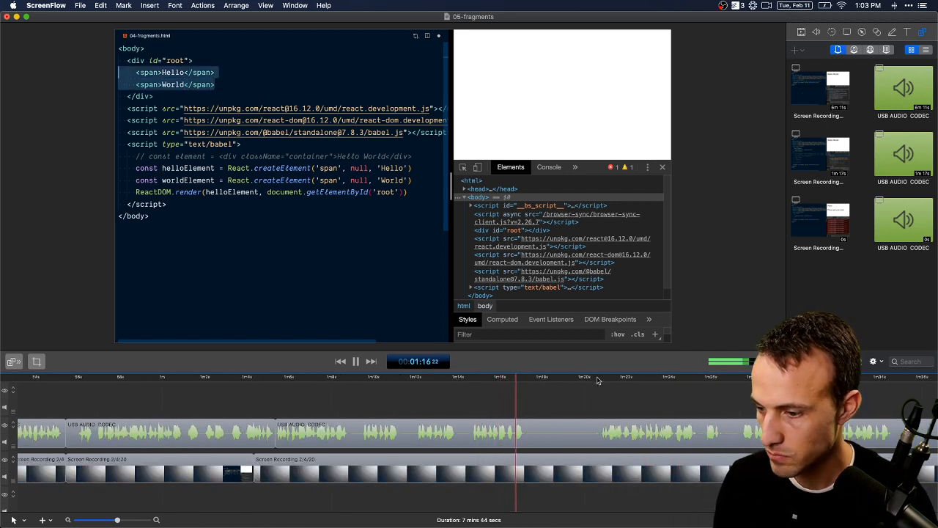
pyautogui.press('space')
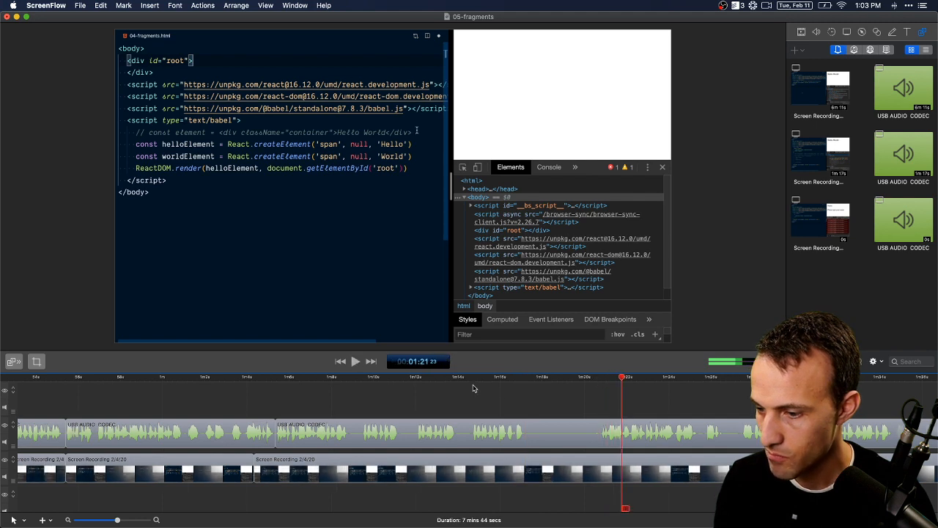
pyautogui.click(469, 388)
pyautogui.moveTo(470, 389); pyautogui.dragTo(328, 423)
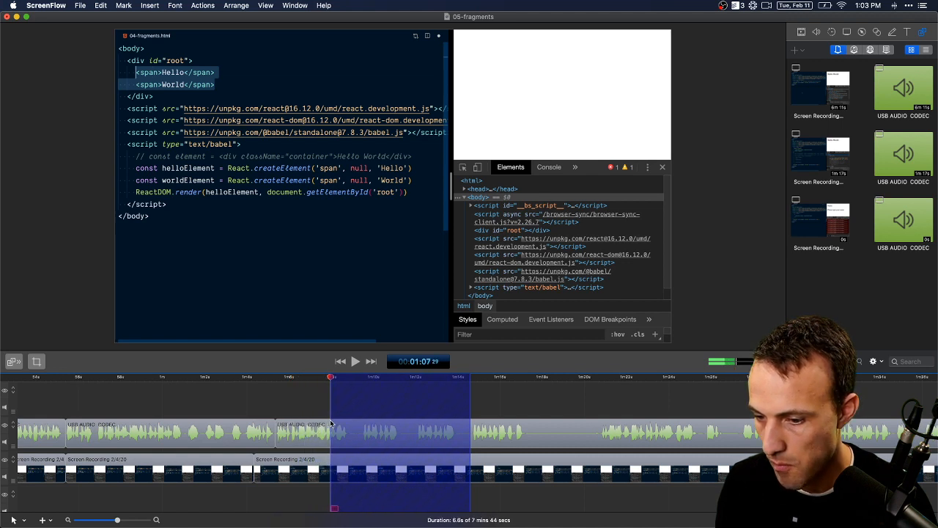
pyautogui.press('Delete')
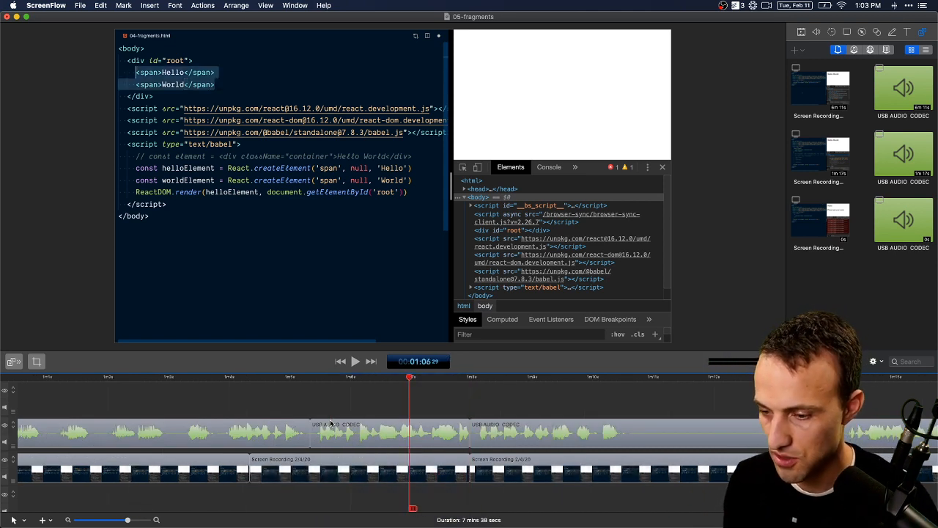
pyautogui.press('space')
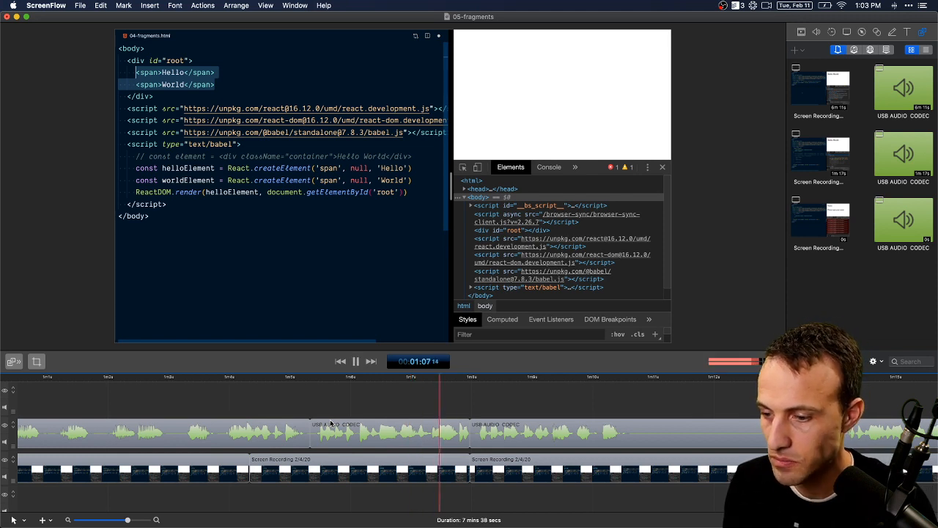
pyautogui.press('space')
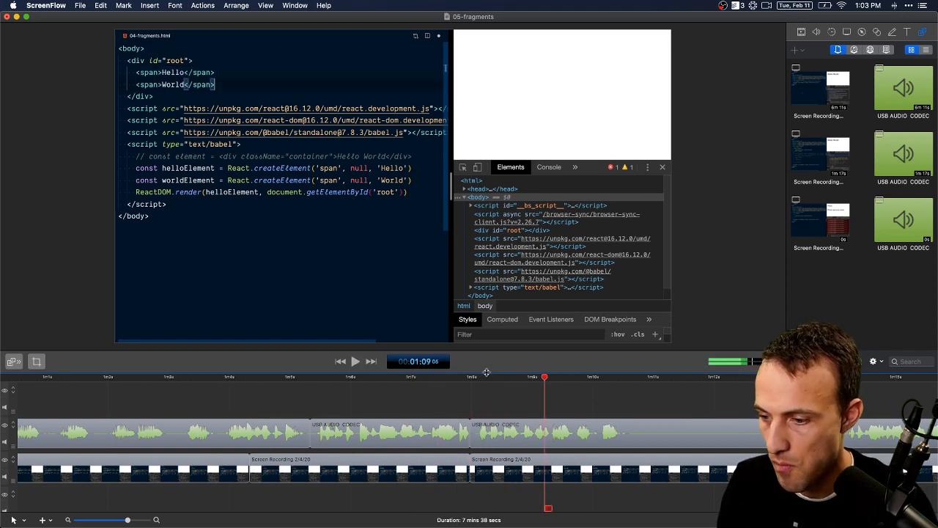
# Ripple-delete the short leftover of about 0.4 s around the 1:08 join from both tracks and preview the result
pyautogui.click(481, 377)
pyautogui.moveTo(481, 378); pyautogui.dragTo(458, 389)
pyautogui.press('Delete')
pyautogui.press('space')
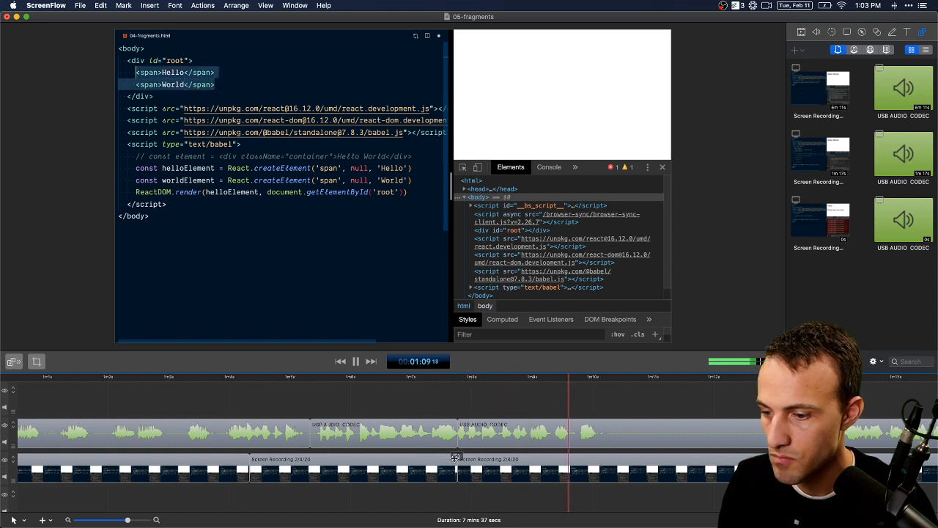
# Roll the video edit point near 1:08 to 1:09:22, checking the text selection against the narration
pyautogui.moveTo(458, 459); pyautogui.dragTo(518, 459)
pyautogui.click(469, 380)
pyautogui.press('space')
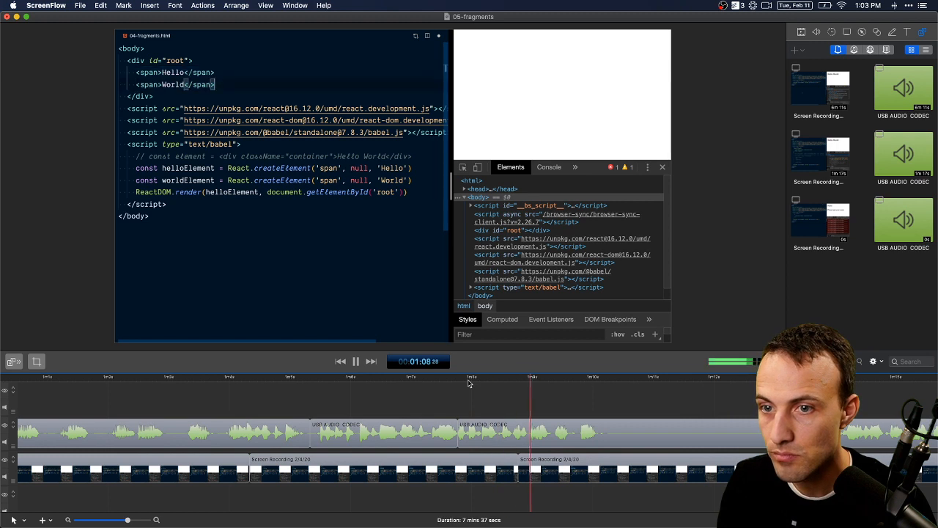
pyautogui.moveTo(469, 382); pyautogui.dragTo(577, 409)
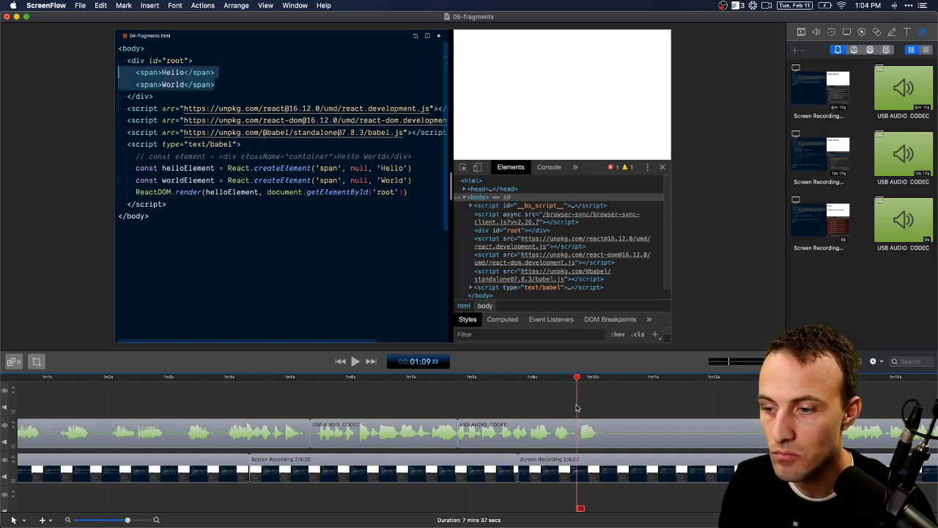
pyautogui.moveTo(519, 458); pyautogui.dragTo(577, 456)
pyautogui.hotkey('shift', 'Left')
pyautogui.hotkey('shift', 'Left')
pyautogui.press('space')
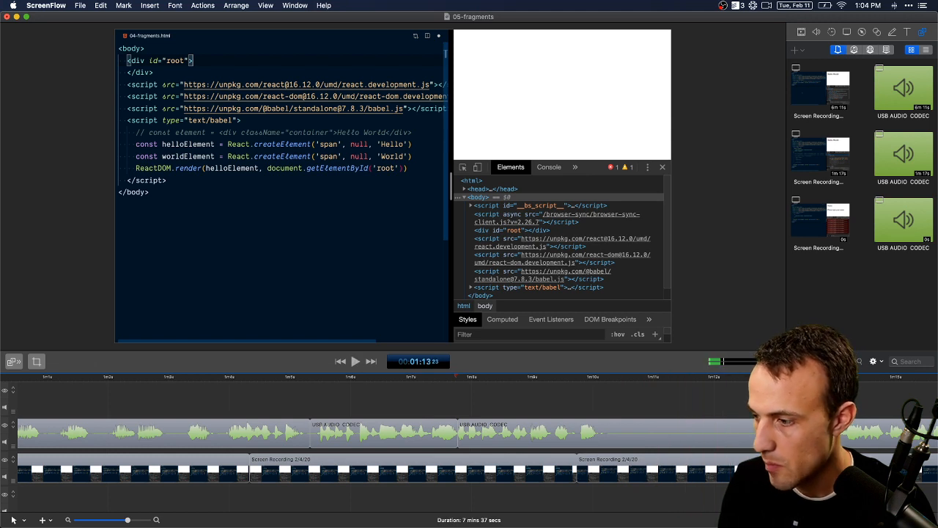
# Roll the video edit point to about 1:10:15, ripple-delete the pause from 1:10:11 to about 1:13:22, and preview the join
pyautogui.moveTo(584, 474); pyautogui.dragTo(624, 473)
pyautogui.moveTo(611, 379); pyautogui.dragTo(793, 378)
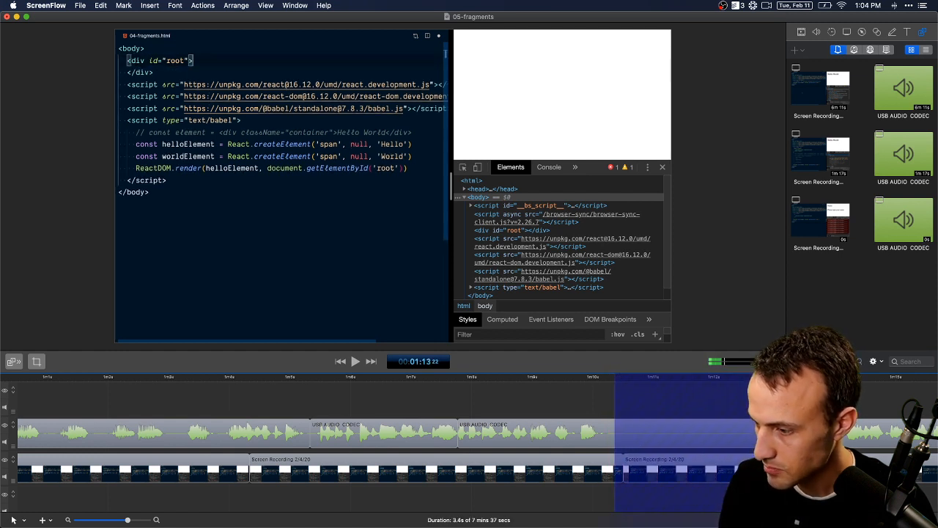
pyautogui.press('BackSpace')
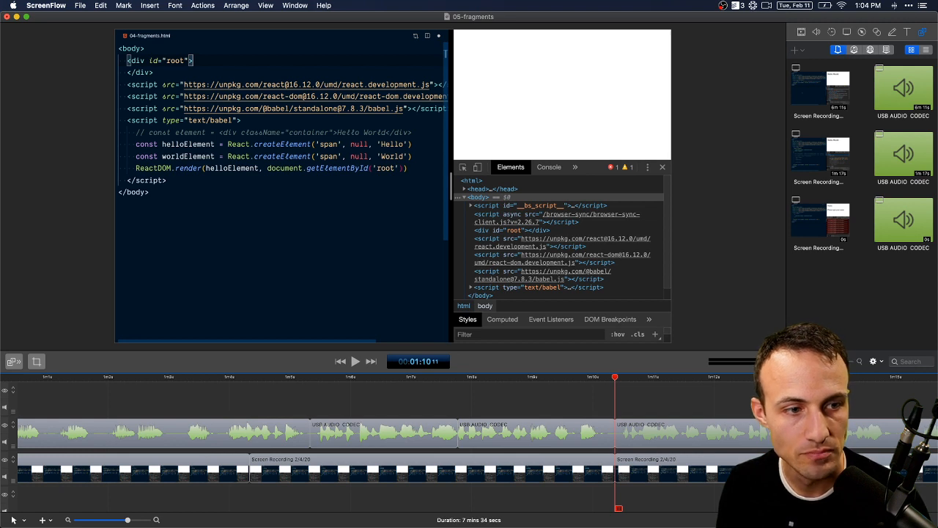
pyautogui.hotkey('shift', 'Left')
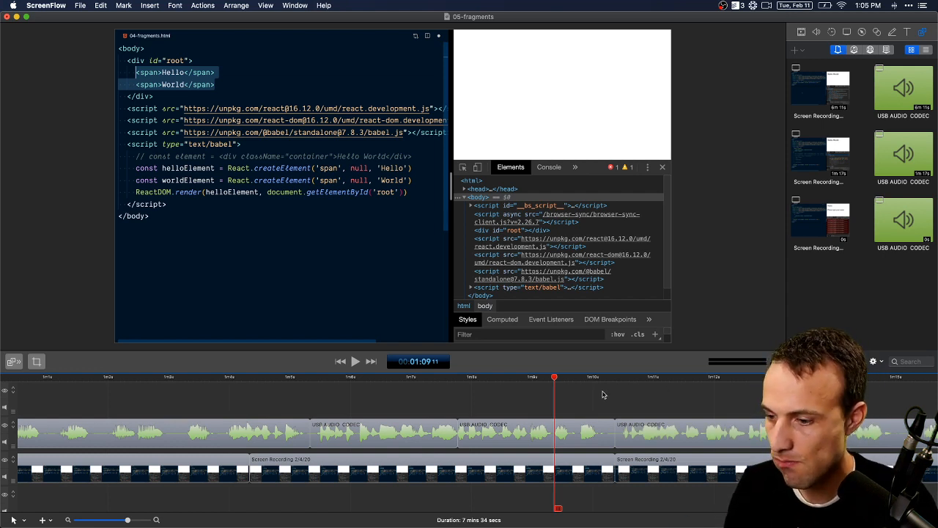
pyautogui.press('space')
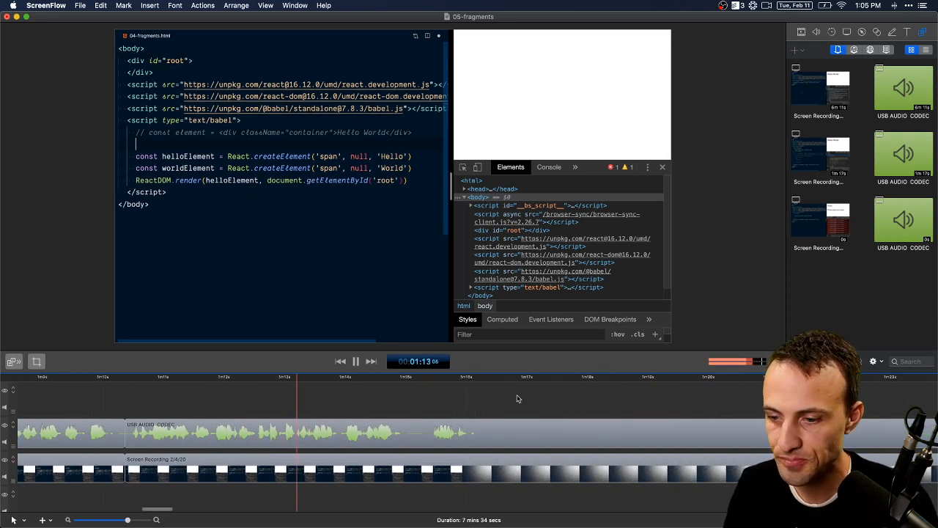
# Ripple-delete the short pauses from 1:18:12 to about 1:18:28 and from 1:16:07 to about 1:17:02 in both tracks
pyautogui.press('space')
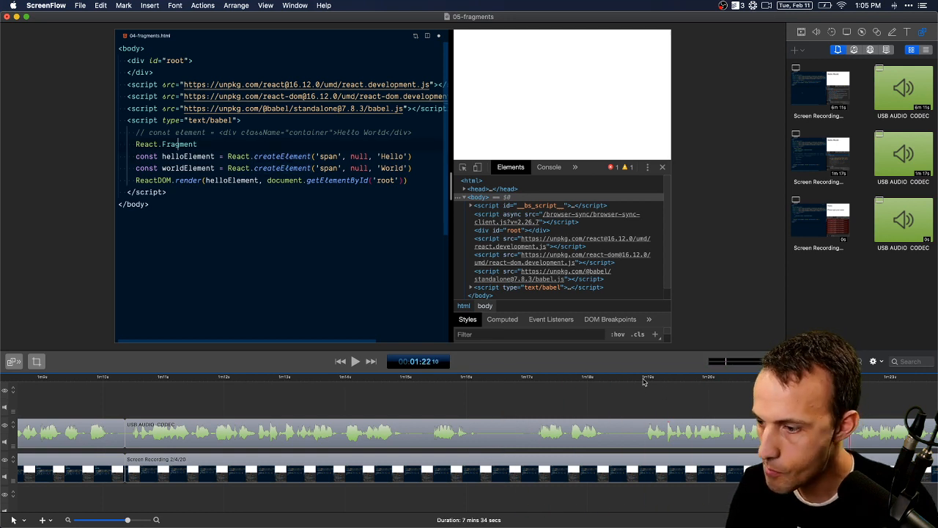
pyautogui.moveTo(644, 382); pyautogui.dragTo(613, 383)
pyautogui.press('Delete')
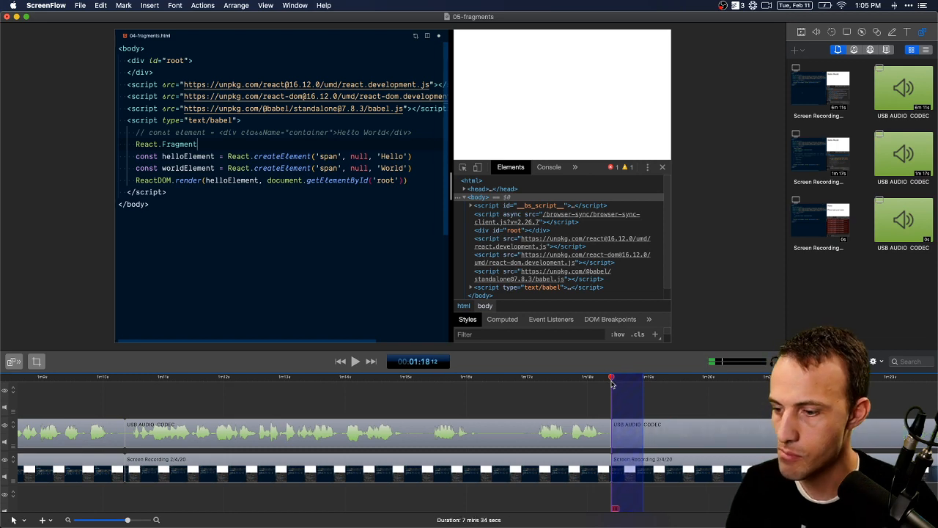
pyautogui.click(529, 377)
pyautogui.moveTo(531, 381); pyautogui.dragTo(481, 379)
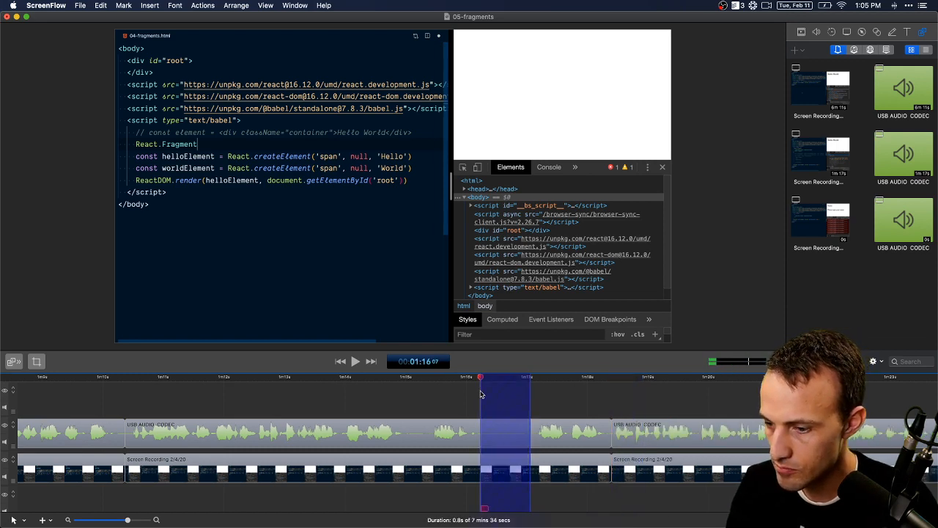
pyautogui.press('Delete')
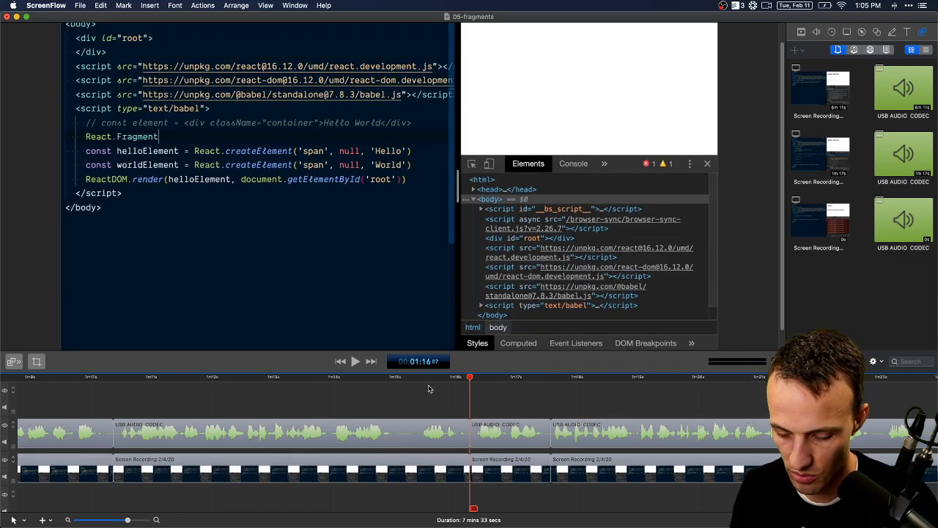
# Play back the section from about 1:09 to 1:22 and check the new joins against the code video
pyautogui.press('super+minus')
pyautogui.press('super+equal')
pyautogui.press('super+minus')
pyautogui.press('super+equal')
pyautogui.press('super+minus')
pyautogui.moveTo(467, 377); pyautogui.dragTo(44, 377)
pyautogui.press('space')
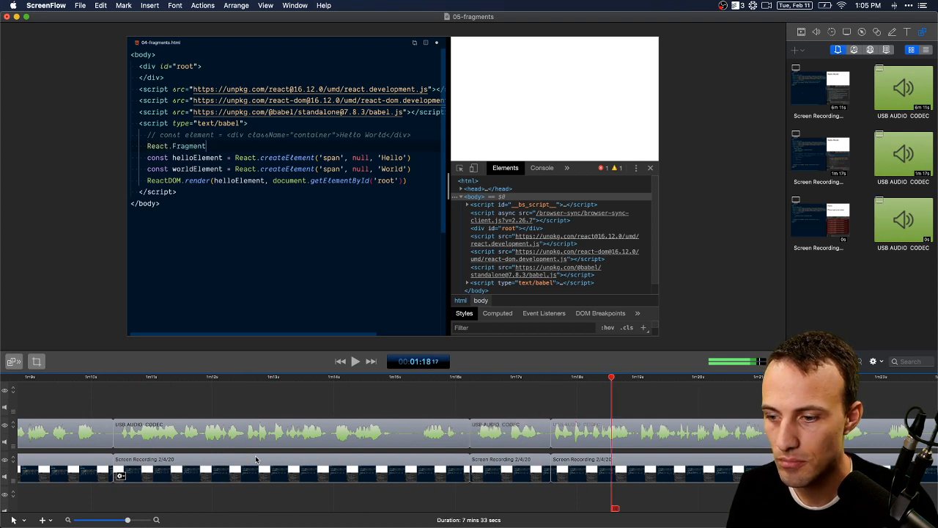
pyautogui.moveTo(423, 390); pyautogui.dragTo(424, 420)
pyautogui.press('space')
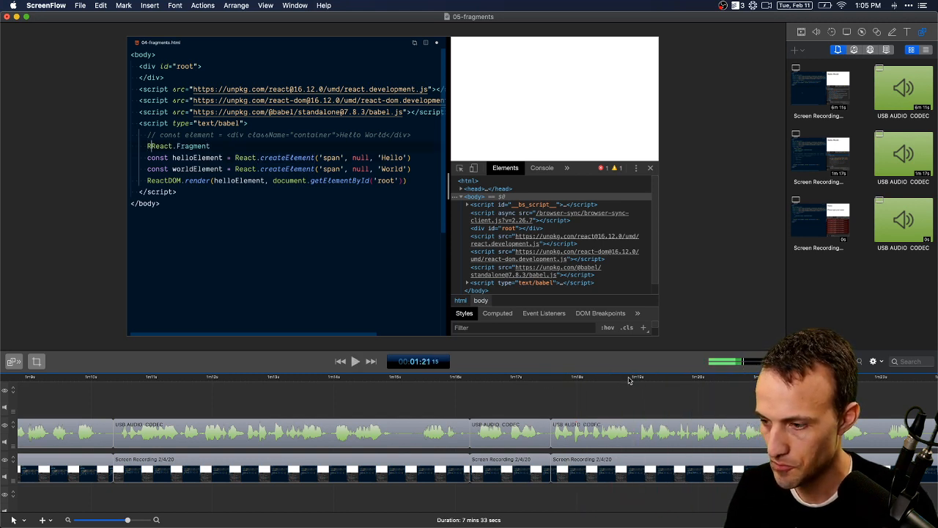
pyautogui.hscroll(2, 616, 391)
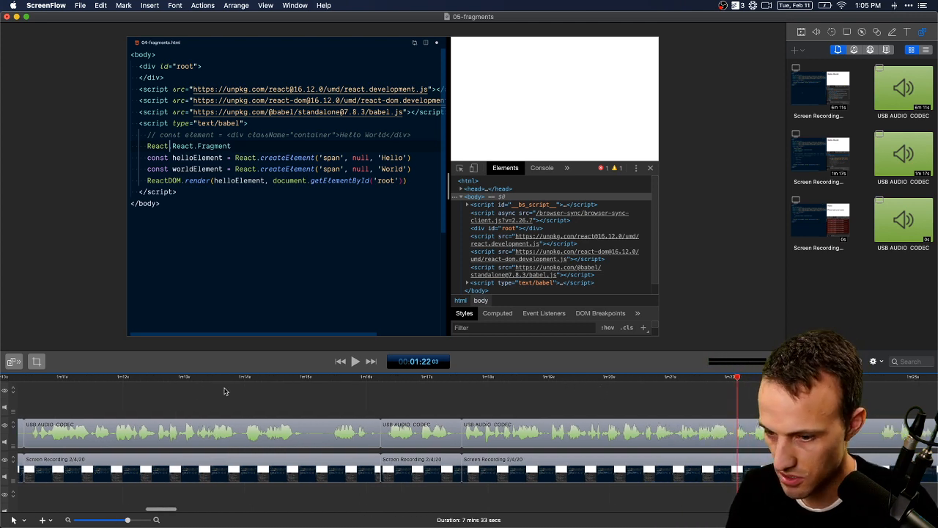
pyautogui.hscroll(2, 319, 407)
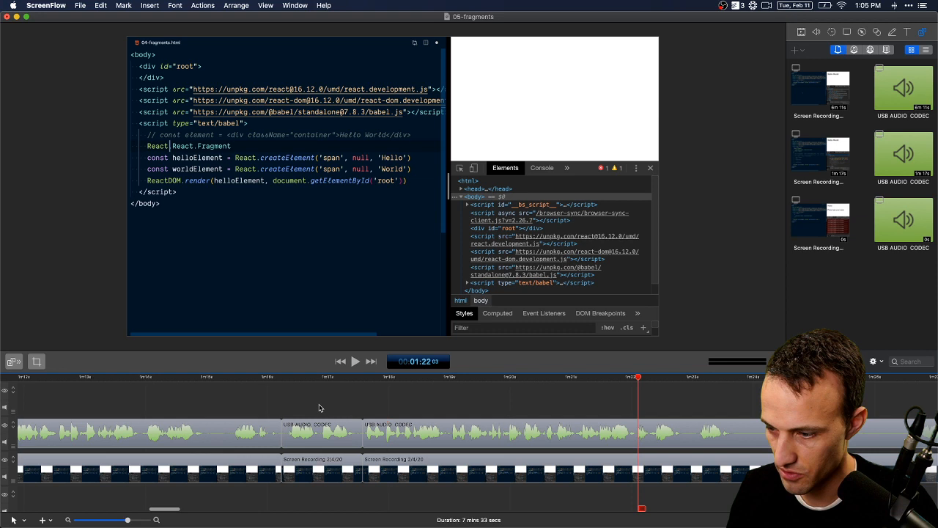
# Ripple-delete the short pause near 1:19 and the unwanted section starting at 1:20:27 in both tracks
pyautogui.moveTo(466, 382); pyautogui.dragTo(496, 392)
pyautogui.press('BackSpace')
pyautogui.press('space')
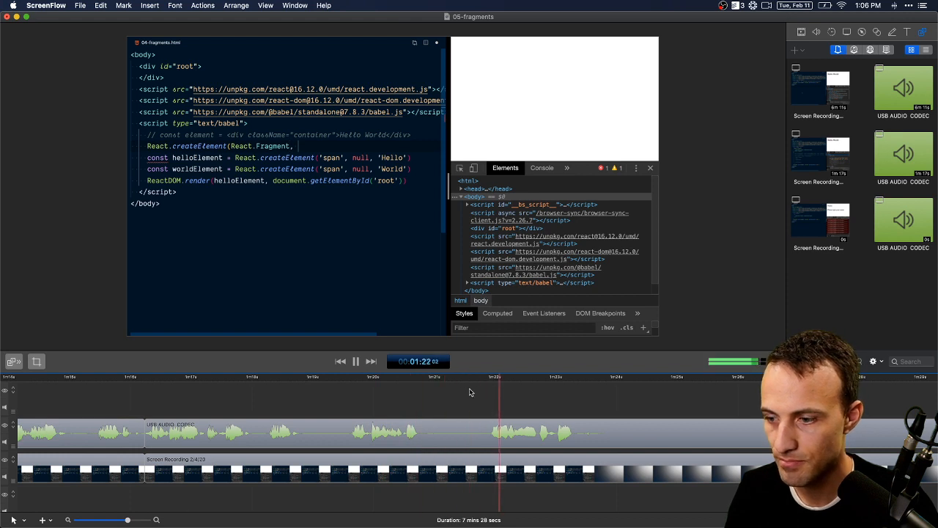
pyautogui.click(478, 385)
pyautogui.moveTo(486, 387); pyautogui.dragTo(428, 390)
pyautogui.press('Delete')
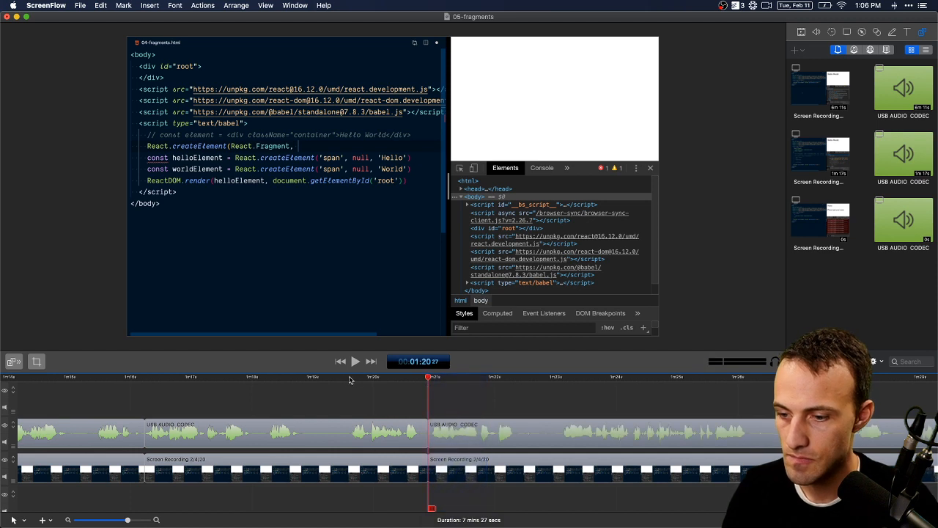
# Ripple-delete the short pause starting at about 1:18:28 and play on to the next pause near 1:38
pyautogui.moveTo(347, 385); pyautogui.dragTo(318, 384)
pyautogui.press('Delete')
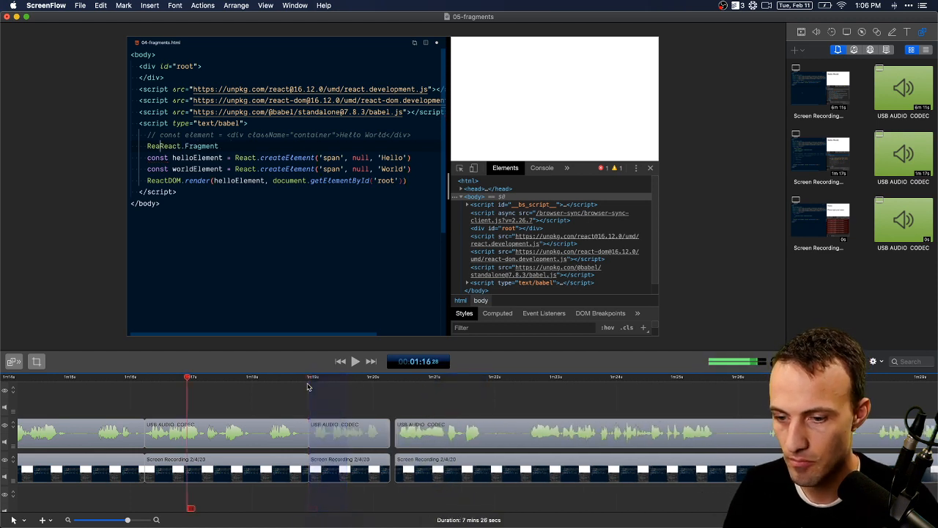
pyautogui.press('space')
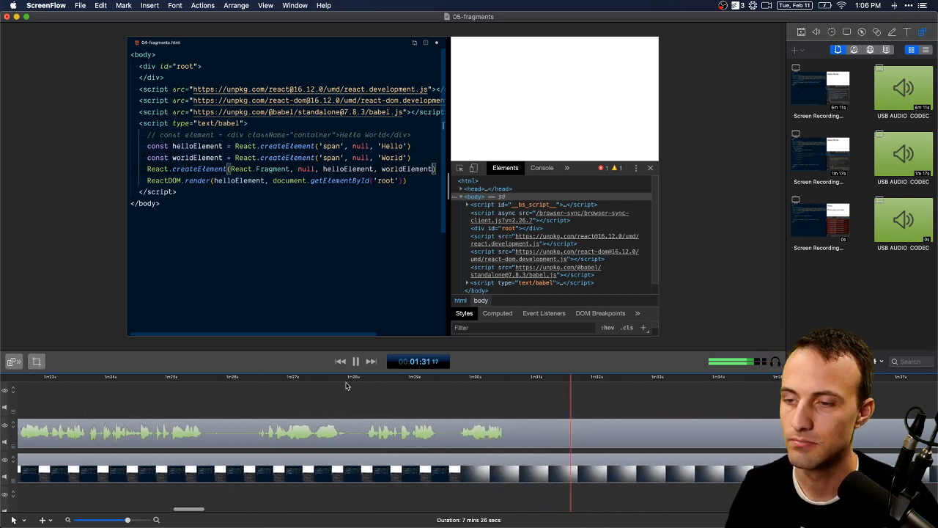
pyautogui.press('super+minus')
pyautogui.press('super+minus')
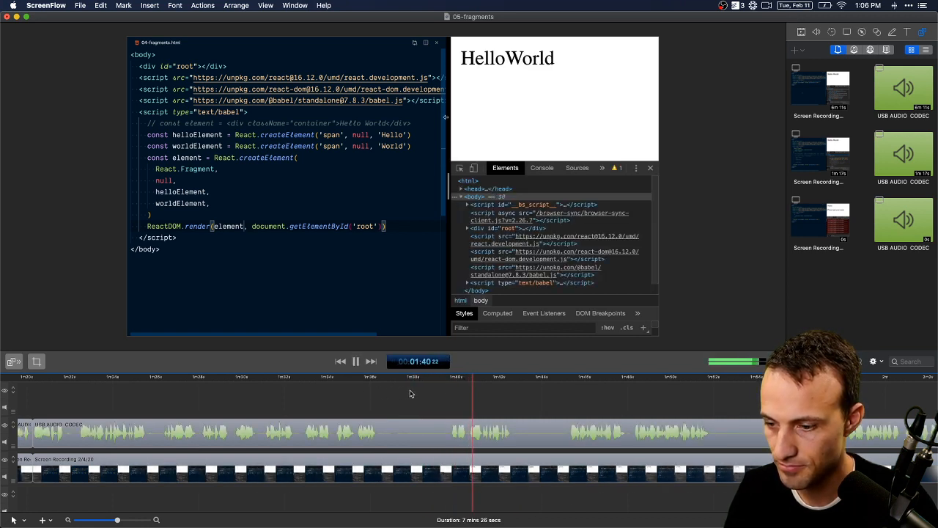
# Try splitting the screen recording at 1:35:09 and trimming the end of the cut-off piece back to 1:37:12
pyautogui.click(449, 378)
pyautogui.moveTo(449, 378); pyautogui.dragTo(413, 387)
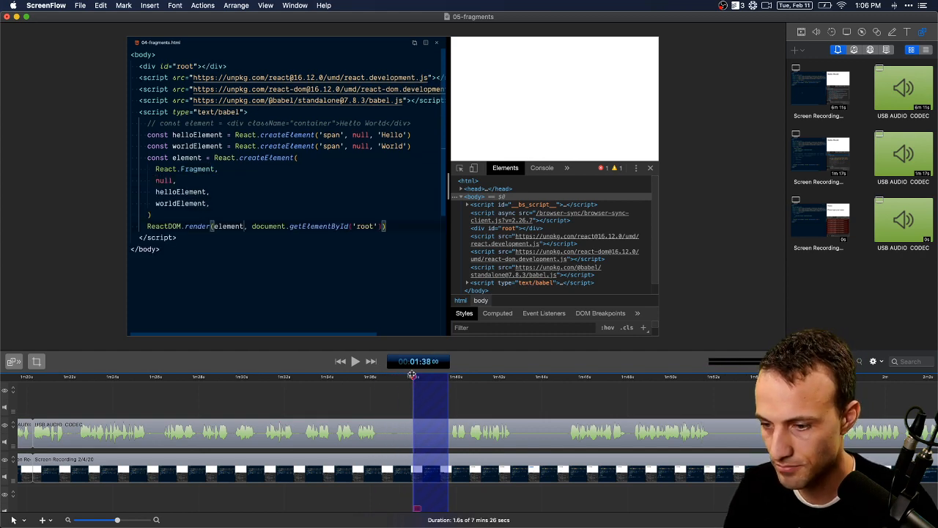
pyautogui.moveTo(413, 379); pyautogui.dragTo(437, 383)
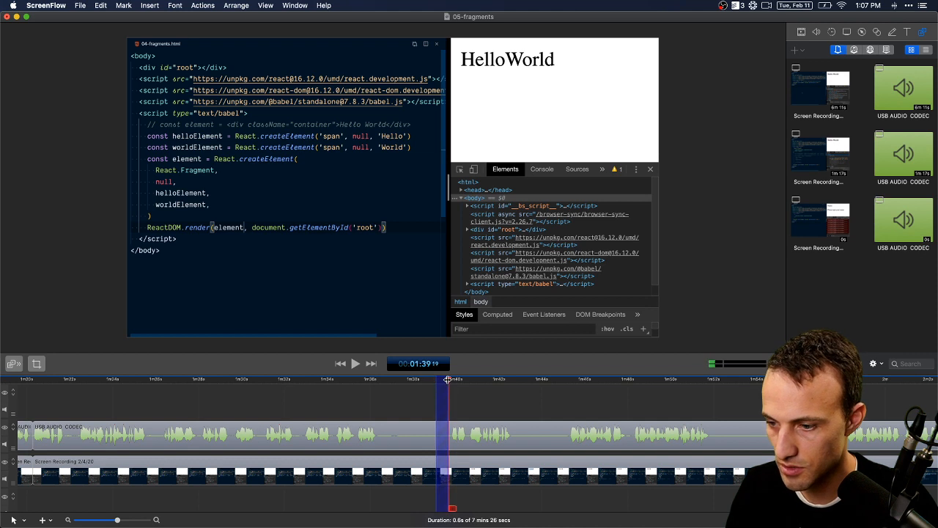
pyautogui.click(389, 473)
pyautogui.moveTo(324, 380); pyautogui.dragTo(356, 384)
pyautogui.press('t')
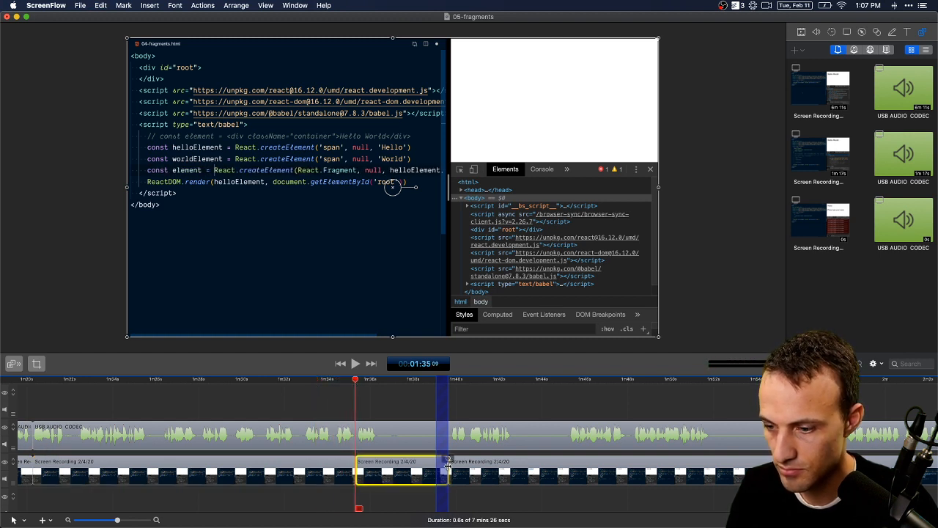
pyautogui.moveTo(448, 472); pyautogui.dragTo(400, 471)
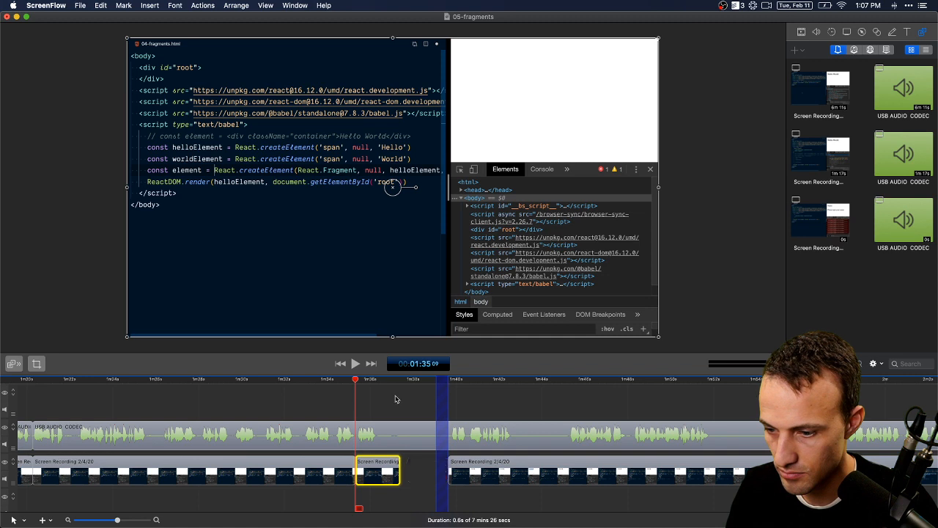
# Try to ripple-delete the pause from 1:37:12 to about 1:39:19 and play back the join
pyautogui.moveTo(395, 377); pyautogui.dragTo(446, 394)
pyautogui.press('super+BackSpace')
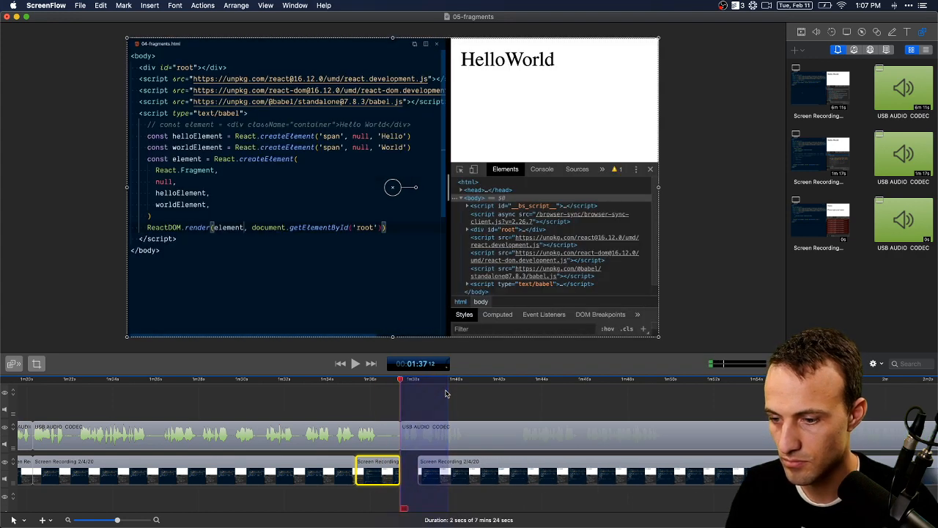
pyautogui.hotkey('shift', 'Left')
pyautogui.hotkey('shift', 'Left')
pyautogui.hotkey('shift', 'Left')
pyautogui.press('space')
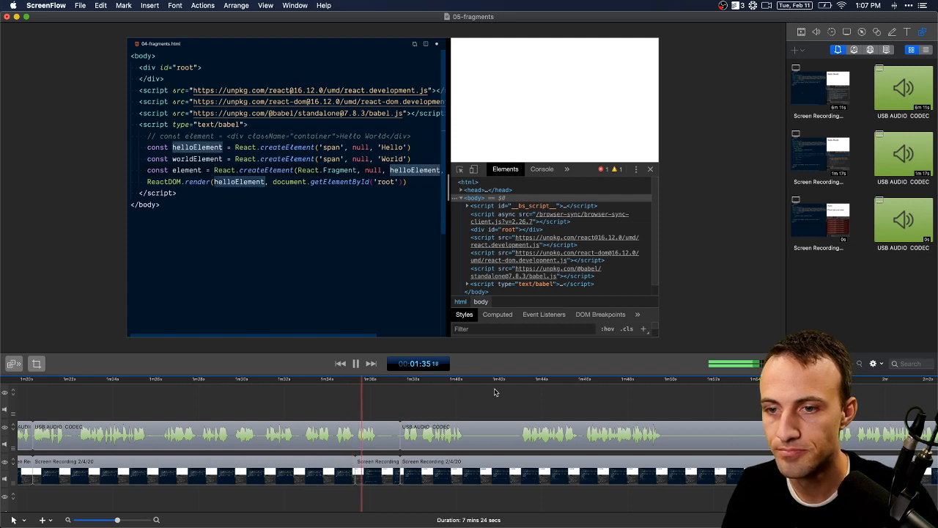
# Undo the last ripple delete and the edits to the screen recording before 1:39:19
pyautogui.press('space')
pyautogui.press('super+equal')
pyautogui.press('super+z')
pyautogui.press('super+z')
pyautogui.press('super+z')
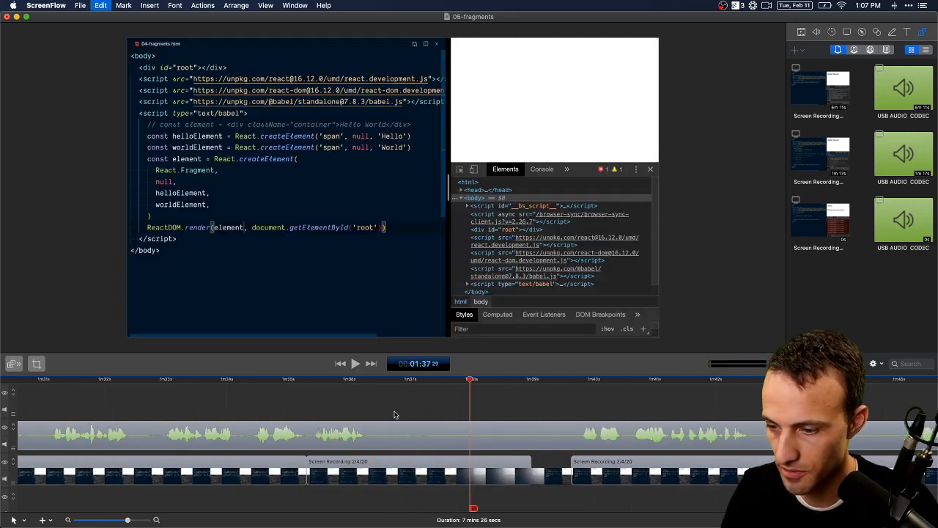
pyautogui.press('super+z')
# Split the screen recording at about 1:36:17, stepping frame by frame to find the cut point in the code edit
pyautogui.moveTo(335, 386); pyautogui.dragTo(393, 387)
pyautogui.press('Left')
pyautogui.press('Left')
pyautogui.press('Left')
pyautogui.press('Left')
pyautogui.press('Left')
pyautogui.press('Left')
pyautogui.press('Left')
pyautogui.press('Right')
pyautogui.press('Right')
pyautogui.click(432, 472)
pyautogui.press('t')
# Split the screen recording at 1:37:02, delete the piece before it, and move the remainder back to about 1:36:17
pyautogui.press('Right')
pyautogui.press('Right')
pyautogui.press('Right')
pyautogui.press('Right')
pyautogui.press('Right')
pyautogui.press('Right')
pyautogui.press('Right')
pyautogui.press('Right')
pyautogui.press('Right')
pyautogui.press('Right')
pyautogui.press('Right')
pyautogui.press('Right')
pyautogui.press('Right')
pyautogui.press('Right')
pyautogui.press('Right')
pyautogui.press('Right')
pyautogui.press('Right')
pyautogui.press('Right')
pyautogui.press('Right')
pyautogui.press('Left')
pyautogui.press('Left')
pyautogui.press('Left')
pyautogui.press('Left')
pyautogui.click(433, 475)
pyautogui.press('t')
pyautogui.press('BackSpace')
pyautogui.moveTo(481, 476); pyautogui.dragTo(451, 476)
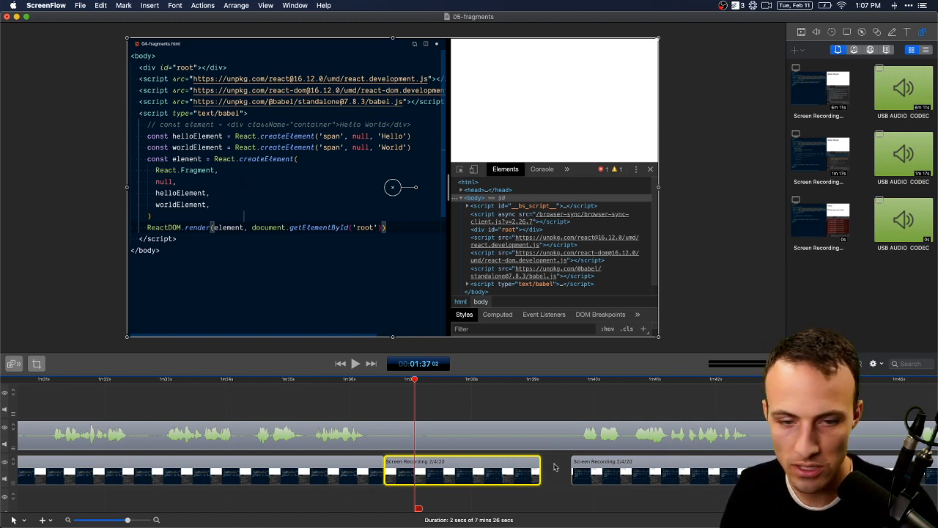
# Trim the moved video piece to end at 1:37:11 and ripple-delete the gap up to 1:39:19 in both tracks
pyautogui.moveTo(540, 470); pyautogui.dragTo(432, 469)
pyautogui.moveTo(432, 396); pyautogui.dragTo(573, 396)
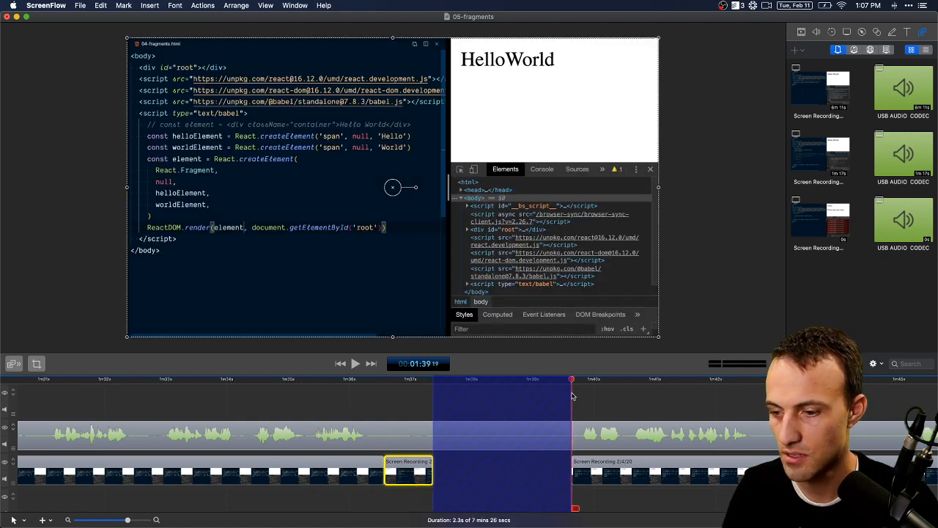
pyautogui.press('Delete')
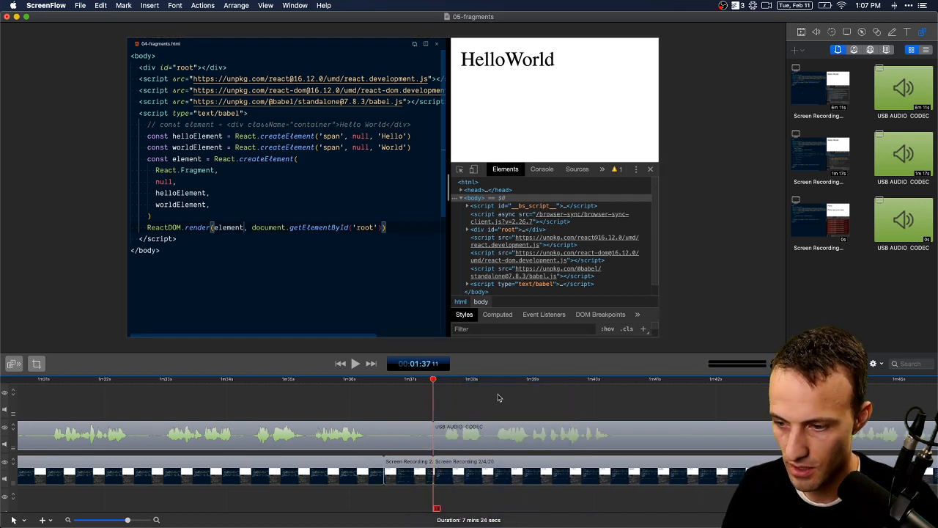
# Play back from 1:35:17 and check the join near 1:37 against the narration
pyautogui.press('Home')
pyautogui.press('super+minus')
pyautogui.press('super+minus')
pyautogui.press('super+minus')
pyautogui.press('super+minus')
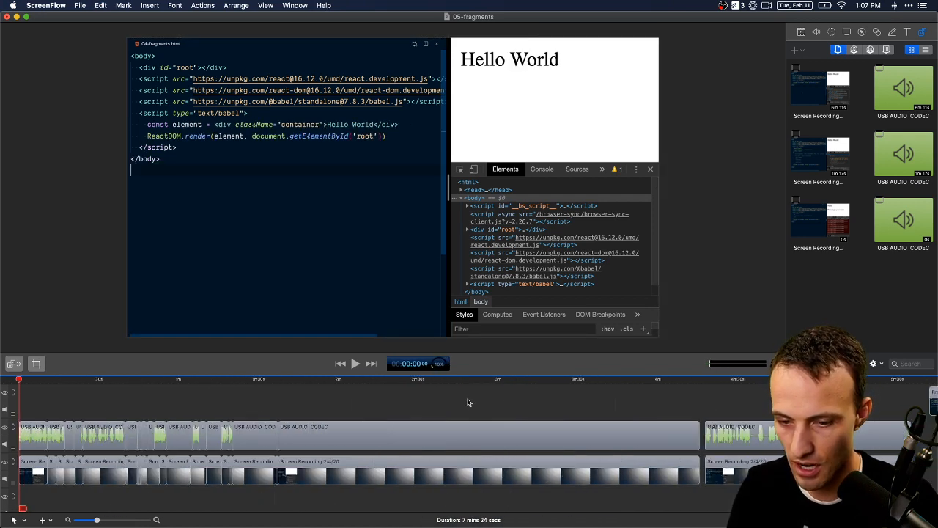
pyautogui.press('super+equal')
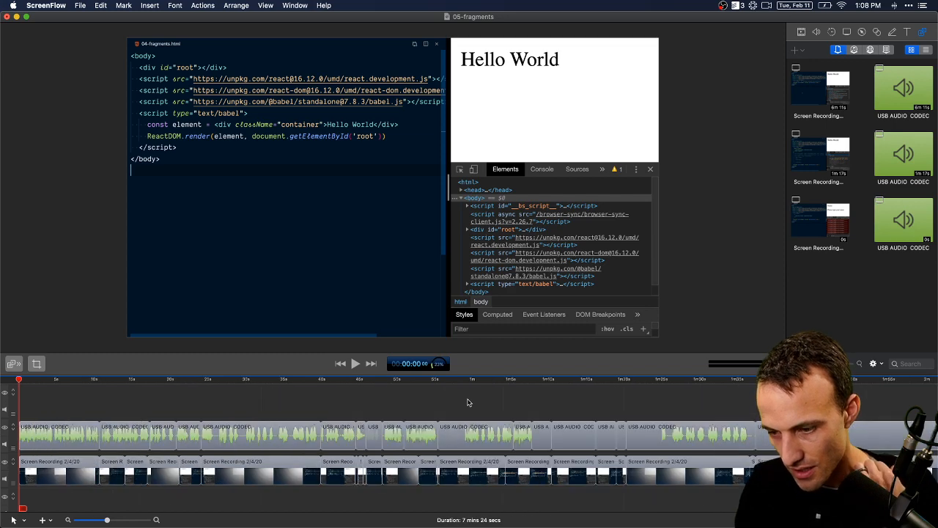
pyautogui.click(274, 381)
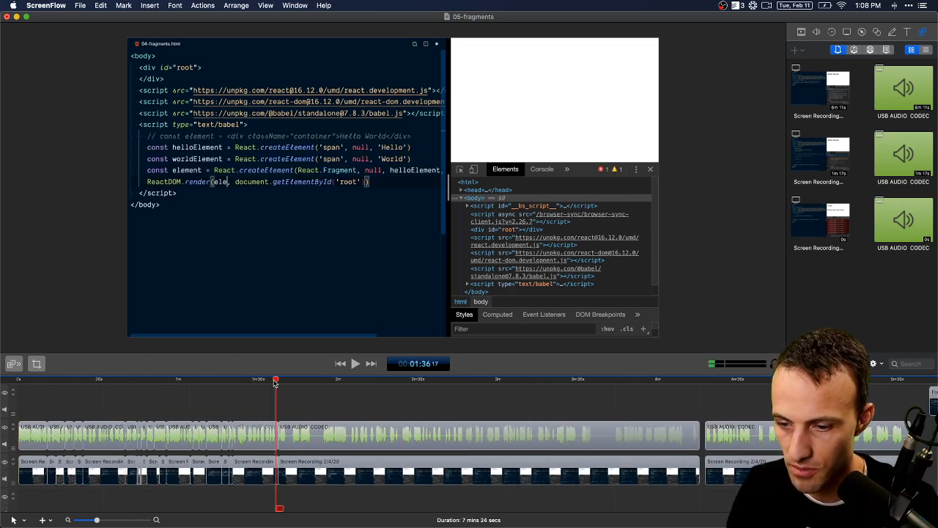
pyautogui.press('super+equal')
pyautogui.press('super+equal')
pyautogui.press('super+equal')
pyautogui.press('super+Left')
pyautogui.press('super+Left')
pyautogui.press('super+Left')
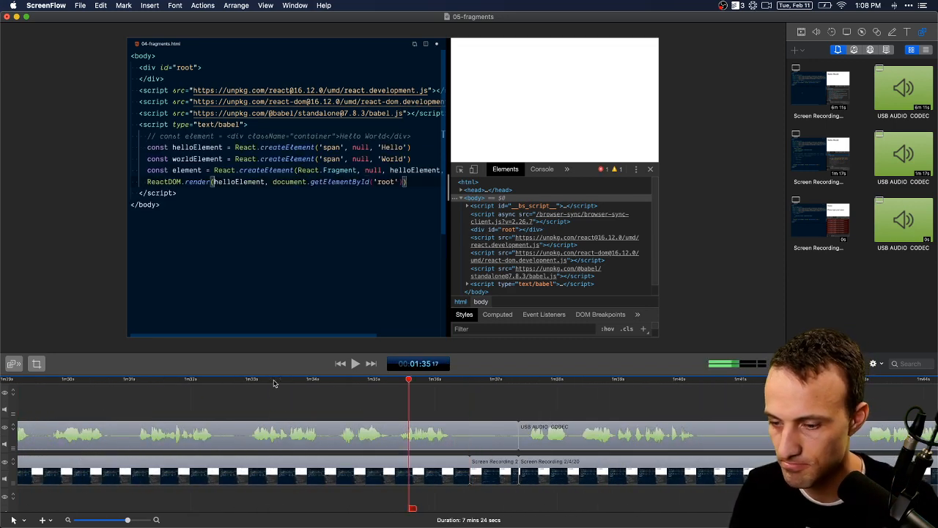
pyautogui.press('space')
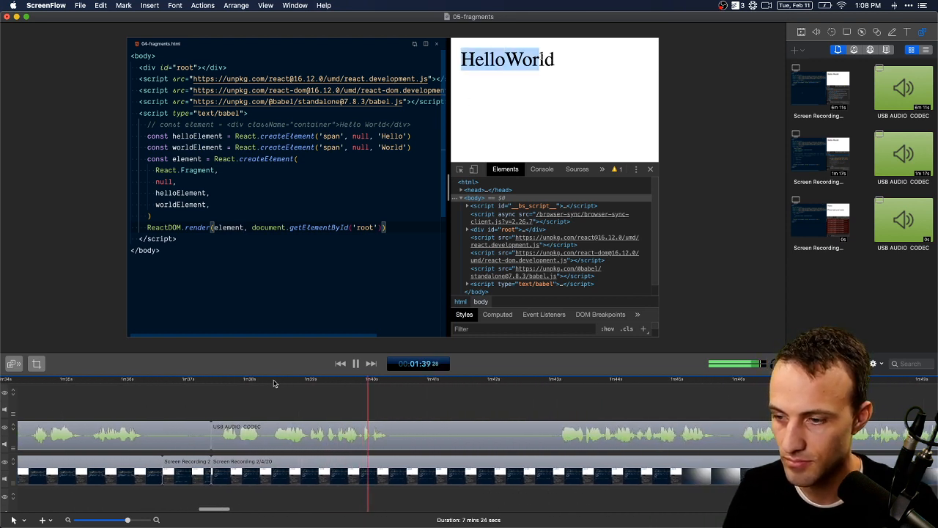
# Ripple-delete the pause from about 1:40:15 to 1:42:27 in both tracks and preview the join
pyautogui.press('space')
pyautogui.keyDown('shift'); pyautogui.click(533, 381); pyautogui.keyUp('shift')
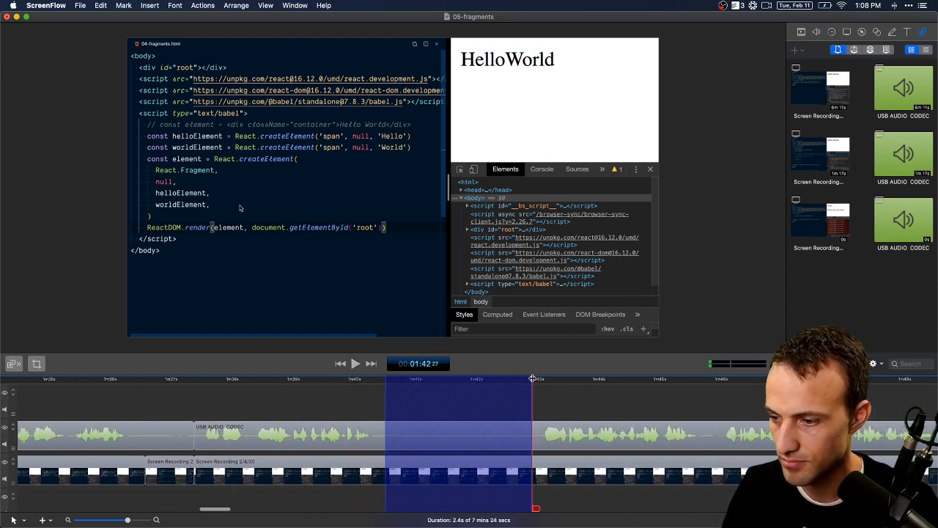
pyautogui.press('super+BackSpace')
pyautogui.press('super+Left')
pyautogui.press('space')
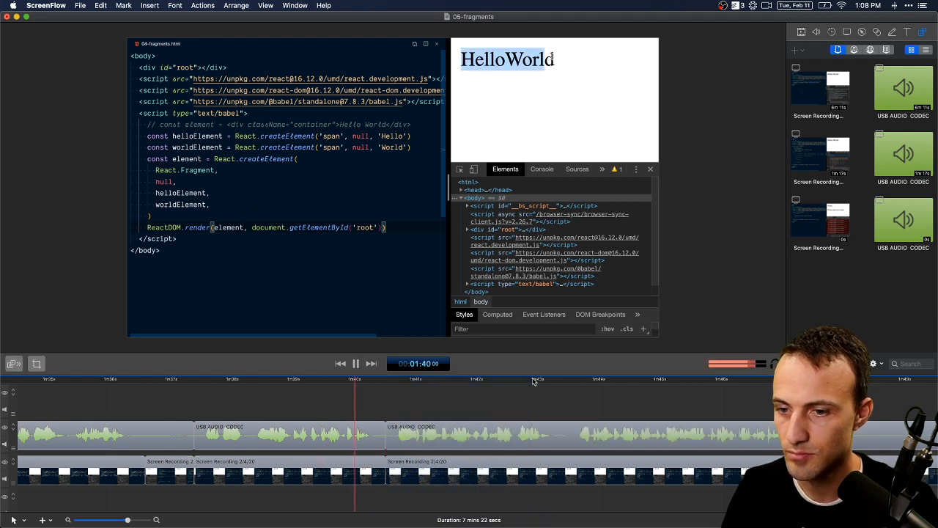
# Trim the screen recording's start to 1:41:12, split it at 1:42:26, and move the piece back to 1:40:15
pyautogui.click(418, 380)
pyautogui.moveTo(415, 384); pyautogui.dragTo(226, 403)
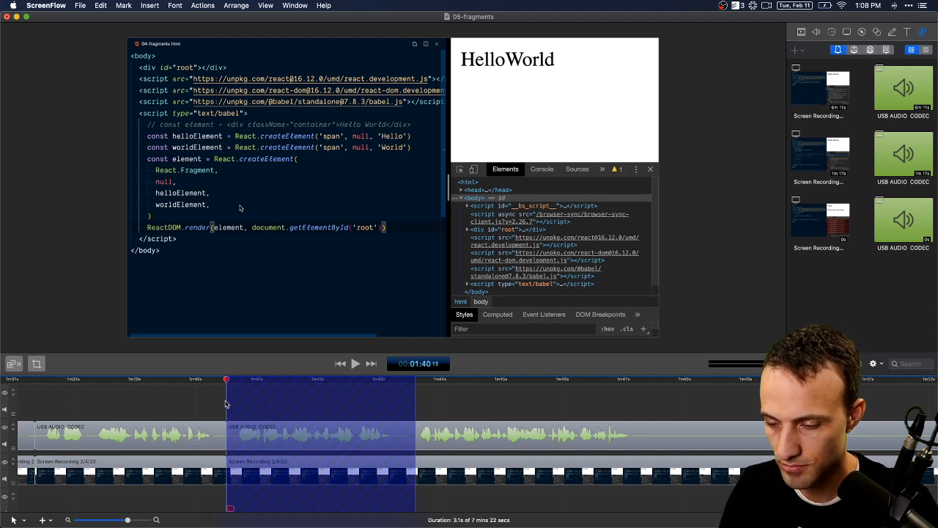
pyautogui.moveTo(256, 382)
pyautogui.mouseDown()
pyautogui.moveTo(342, 383)
pyautogui.moveTo(270, 387)
pyautogui.mouseUp()
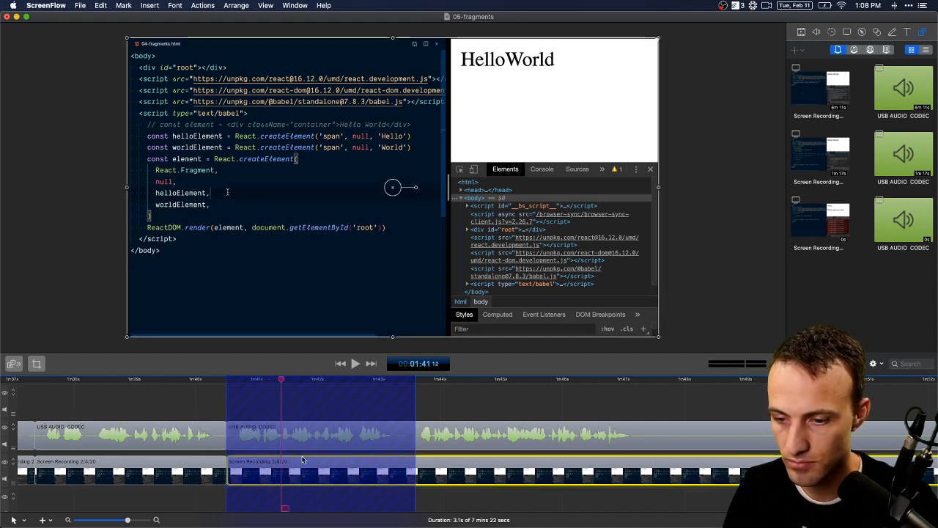
pyautogui.moveTo(228, 473); pyautogui.dragTo(281, 472)
pyautogui.click(370, 386)
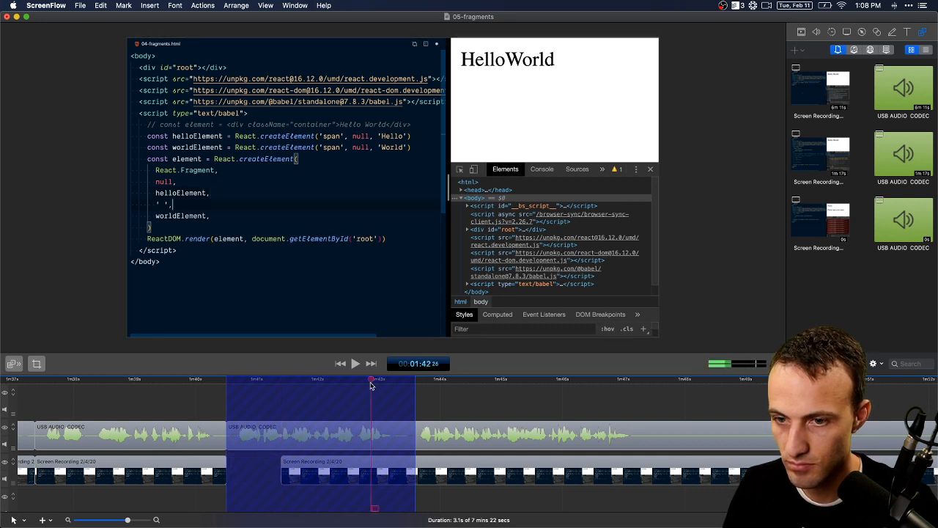
pyautogui.press('t')
pyautogui.moveTo(347, 471); pyautogui.dragTo(294, 471)
# Split the narration at about 1:43:18 and delete its piece starting at 1:40:15
pyautogui.click(415, 380)
pyautogui.click(404, 447)
pyautogui.press('Delete')
# Split both tracks at 1:47:08, then move the narration piece back to 1:40:15 and the video piece to about 1:42
pyautogui.press('End')
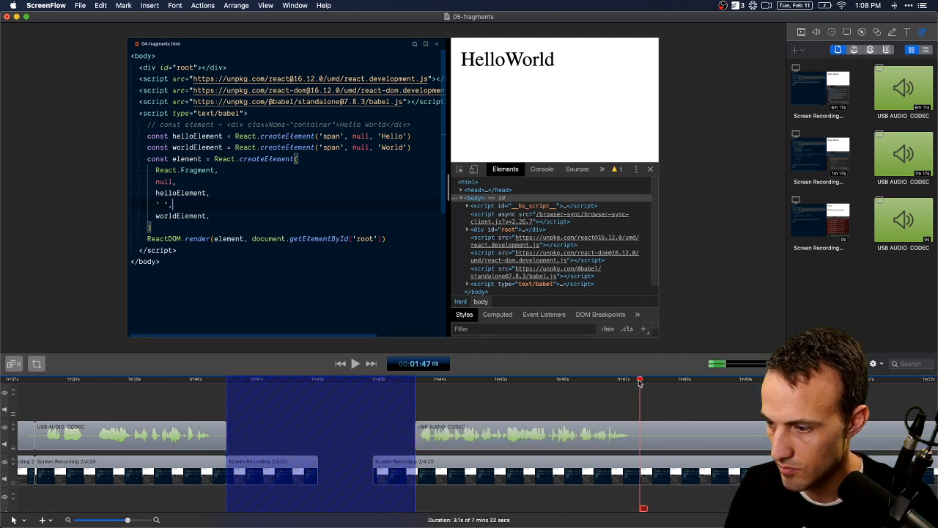
pyautogui.moveTo(610, 431); pyautogui.dragTo(421, 430)
pyautogui.moveTo(483, 469); pyautogui.dragTo(426, 466)
# Play back the rearranged section from about 1:40 to 1:42 and check the code edit against the narration
pyautogui.click(109, 386)
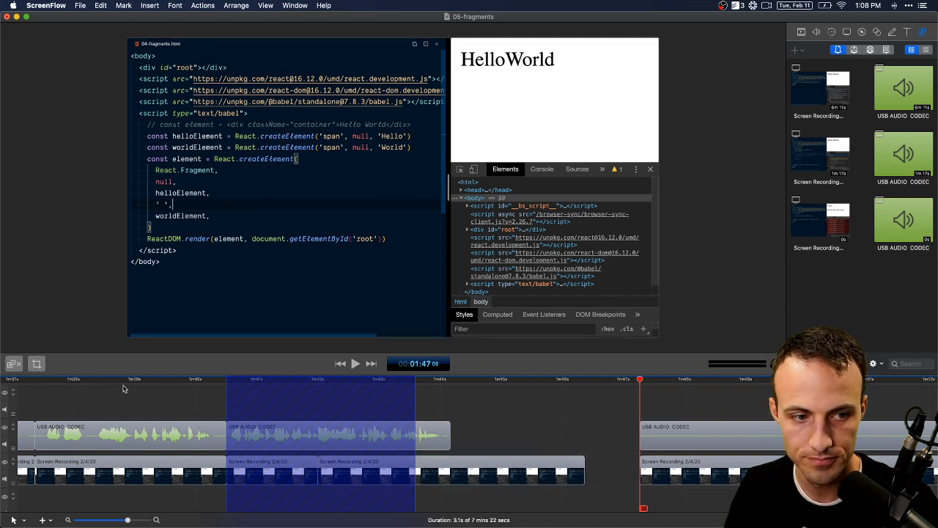
pyautogui.click(208, 377)
pyautogui.press('space')
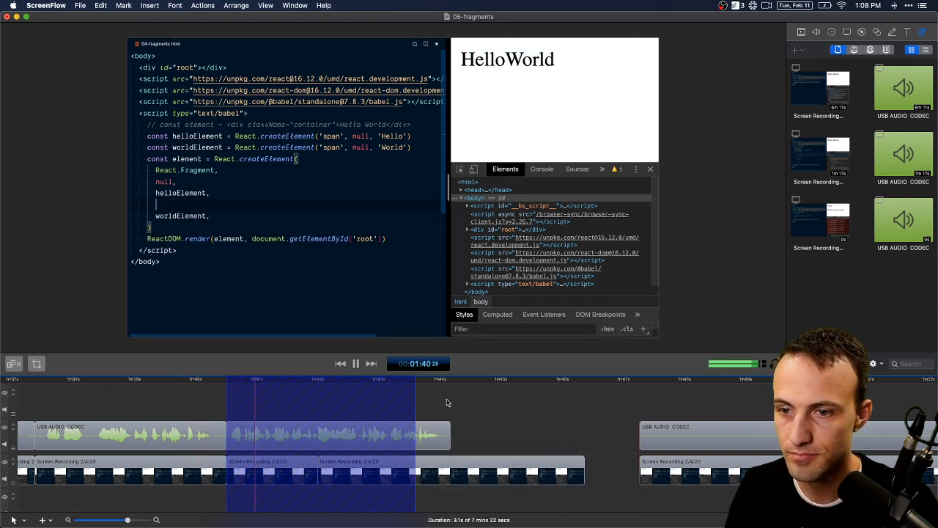
pyautogui.click(154, 380)
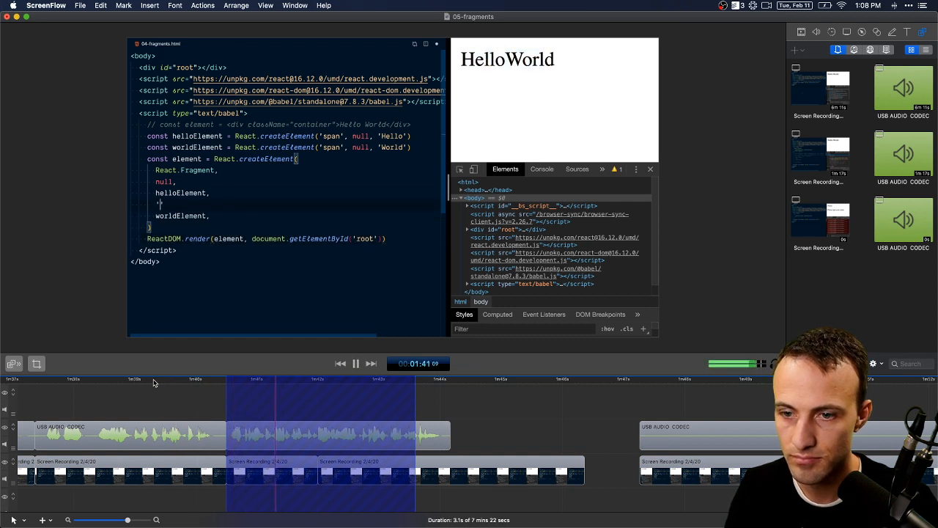
pyautogui.press('space')
# Open the screen recording properties for the piece at 1:40:15 and replay the section up to 1:42:10
pyautogui.click(258, 464)
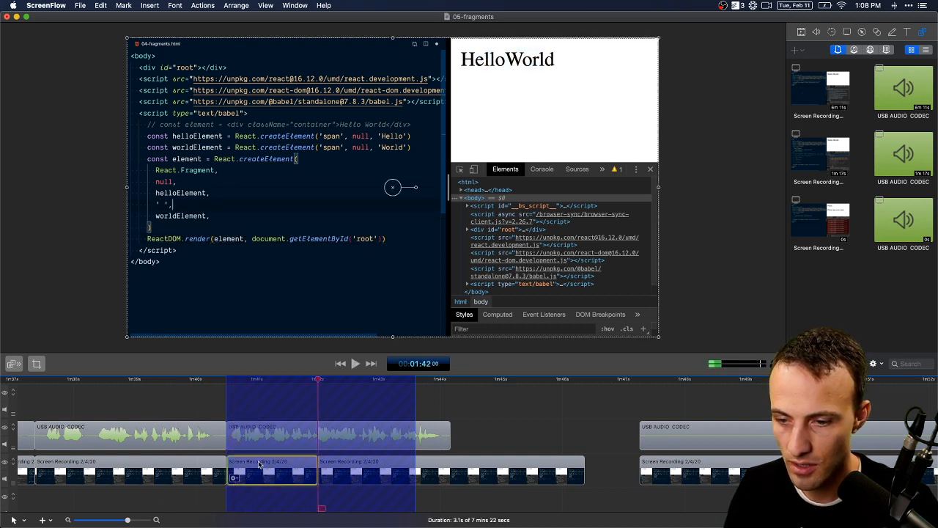
pyautogui.click(848, 32)
pyautogui.click(183, 390)
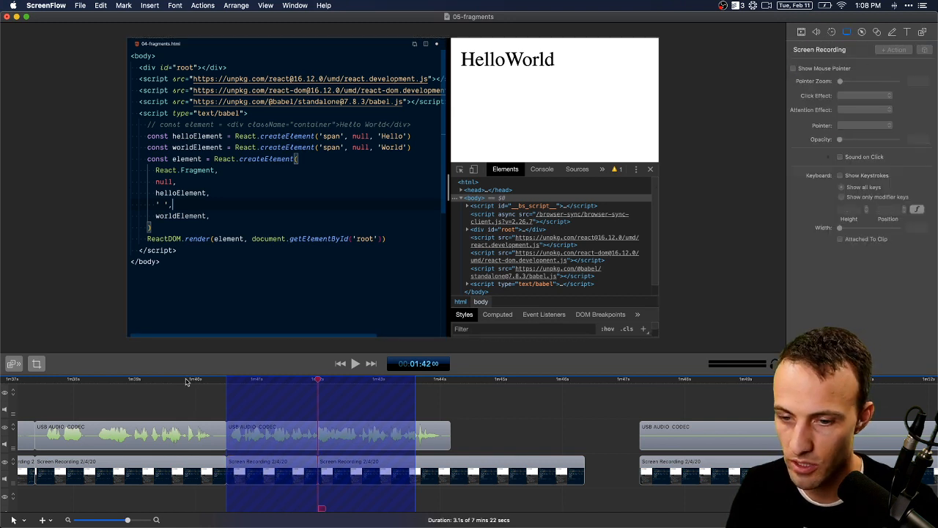
pyautogui.click(180, 380)
pyautogui.press('space')
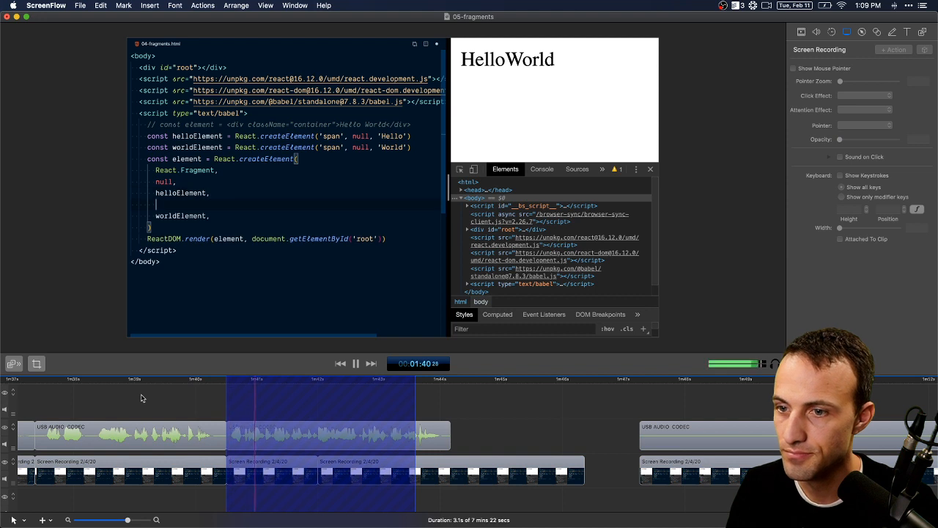
pyautogui.press('space')
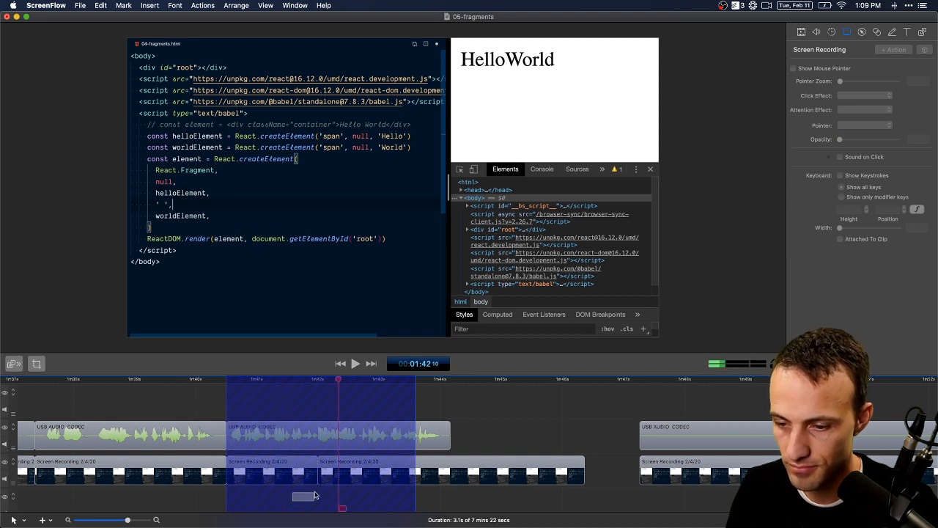
# Shift the two video pieces after 1:40:15 about 0.4 s later, extend the preceding clip to meet them, and preview
pyautogui.click(354, 474)
pyautogui.moveTo(305, 474); pyautogui.dragTo(329, 474)
pyautogui.click(193, 474)
pyautogui.moveTo(222, 470); pyautogui.dragTo(247, 472)
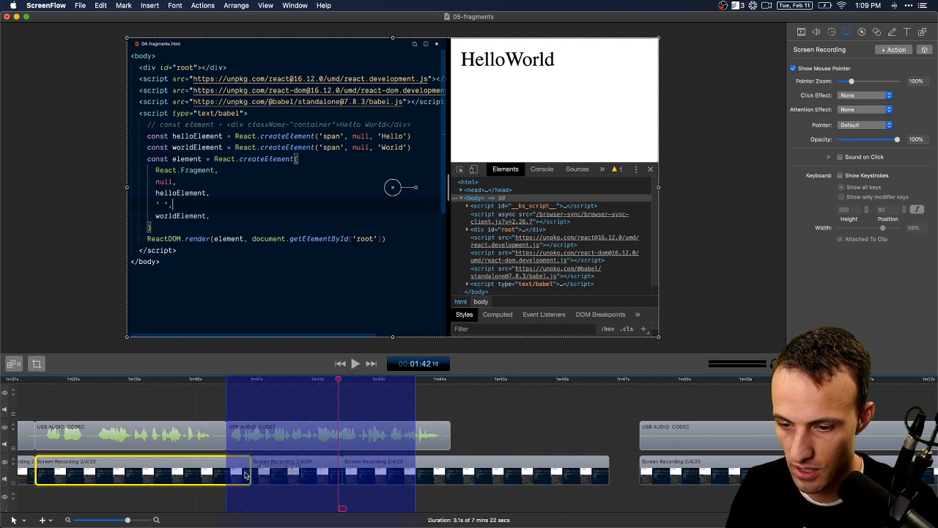
pyautogui.press('space')
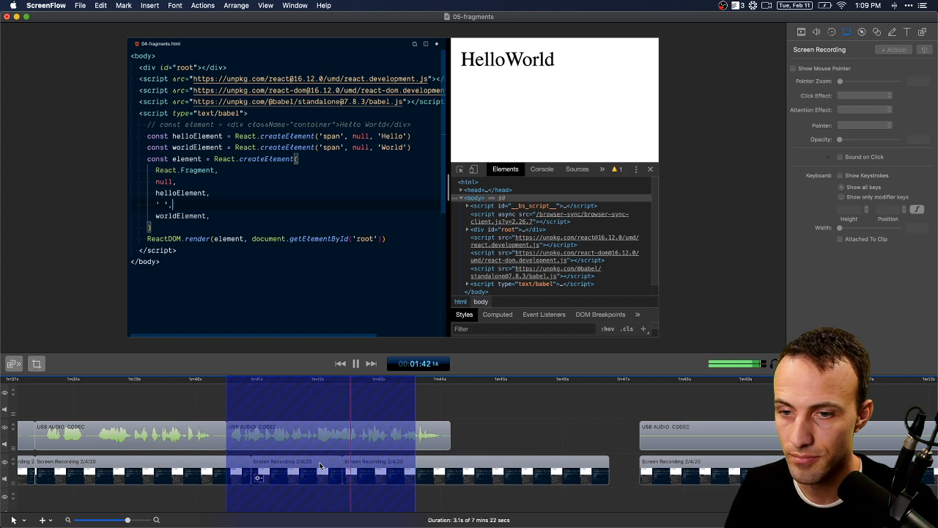
# Shift the two video pieces near 1:41 about 0.5 s later, extend the preceding clip to meet them, and preview
pyautogui.press('space')
pyautogui.click(402, 468)
pyautogui.moveTo(402, 467); pyautogui.dragTo(433, 465)
pyautogui.click(242, 469)
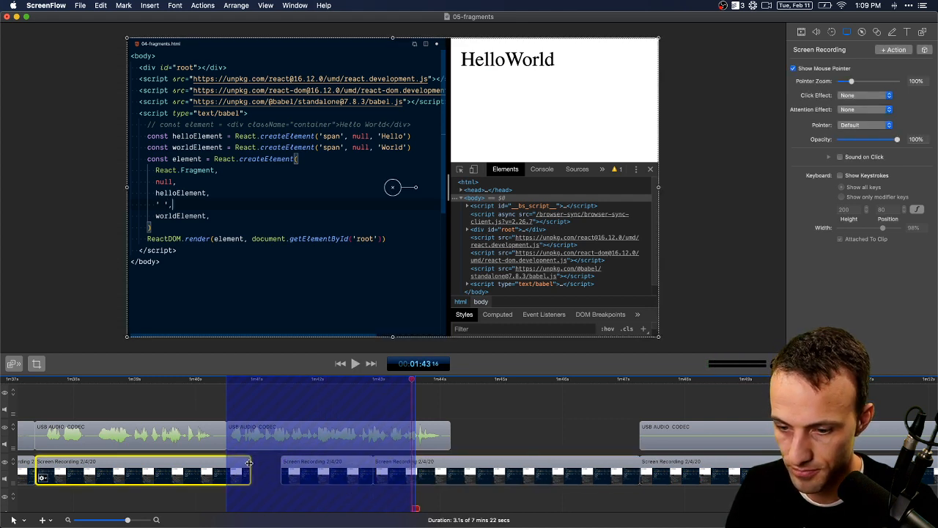
pyautogui.moveTo(251, 466); pyautogui.dragTo(280, 465)
pyautogui.click(183, 410)
pyautogui.press('space')
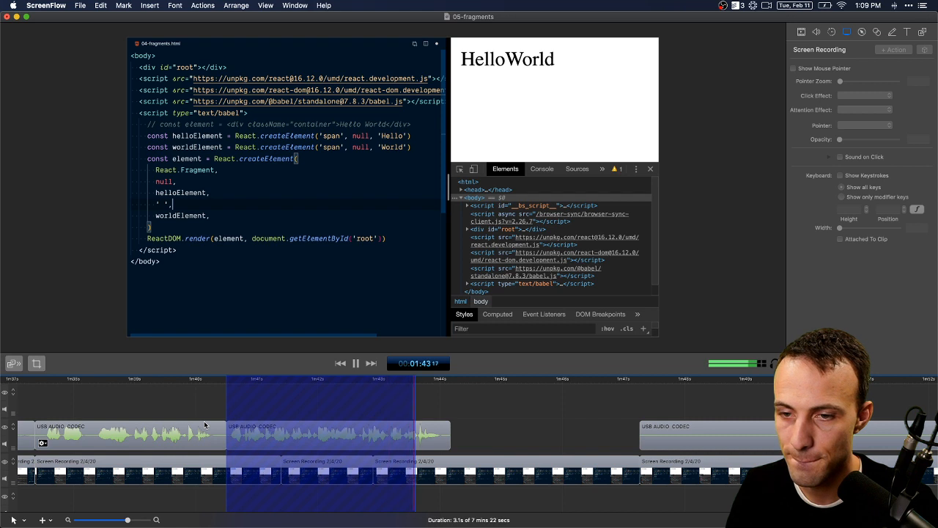
# Play on to where the preview shows "Hello World" with the space and split the screen recording at about 1:47:15
pyautogui.hscroll(3, 307, 410)
pyautogui.press('space')
pyautogui.moveTo(341, 400); pyautogui.dragTo(555, 418)
pyautogui.press('space')
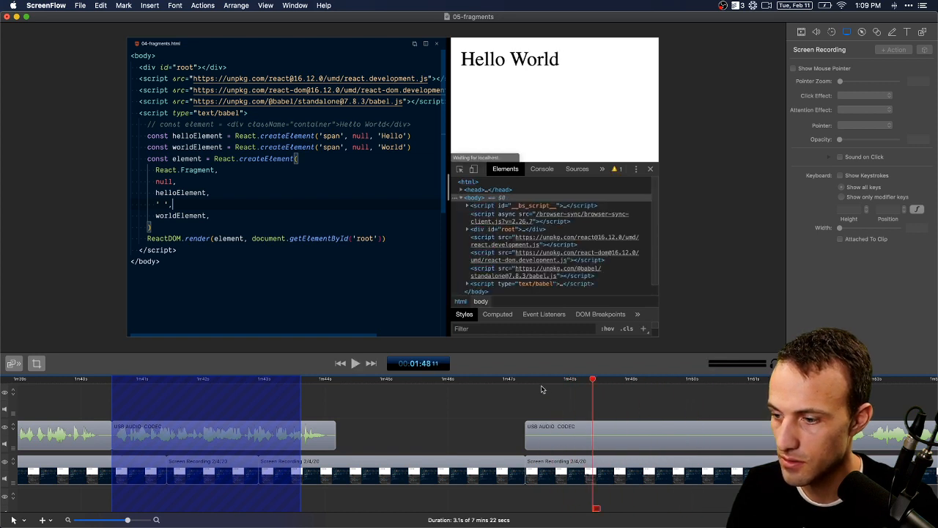
pyautogui.click(529, 380)
pyautogui.moveTo(529, 381)
pyautogui.mouseDown()
pyautogui.moveTo(550, 381)
pyautogui.moveTo(543, 381)
pyautogui.mouseUp()
pyautogui.click(546, 474)
# Remove the short video piece before the split and trim the clip starting at 1:42:27 to end with the narration at 1:44:05
pyautogui.click(437, 473)
pyautogui.click(316, 381)
pyautogui.moveTo(317, 381); pyautogui.dragTo(266, 385)
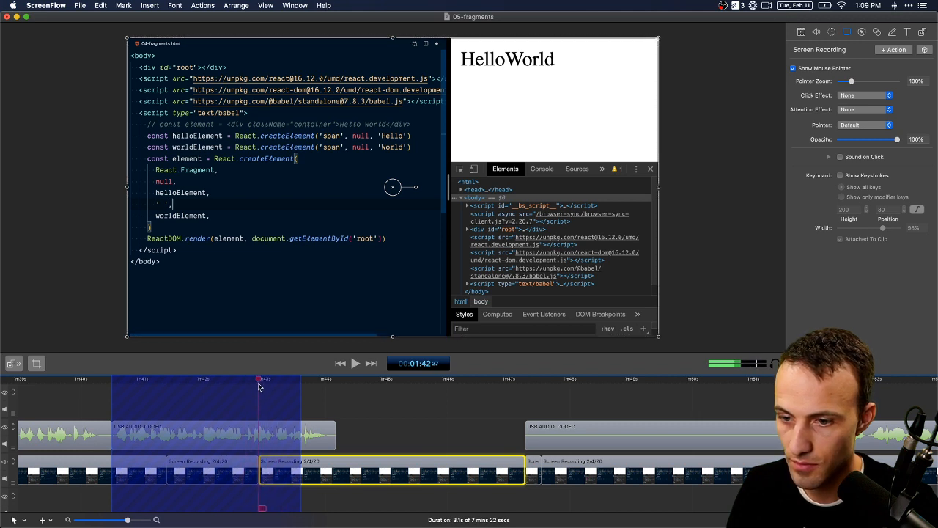
pyautogui.moveTo(525, 470); pyautogui.dragTo(382, 463)
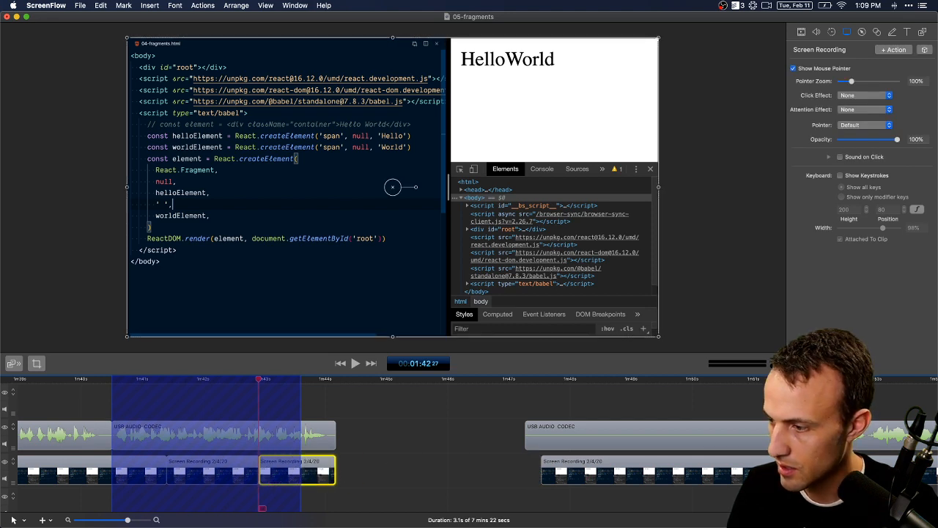
# Ripple delete the 8.1 s section starting at 1:44:05 from both tracks and play on from the cut
pyautogui.click(440, 435)
pyautogui.click(336, 435)
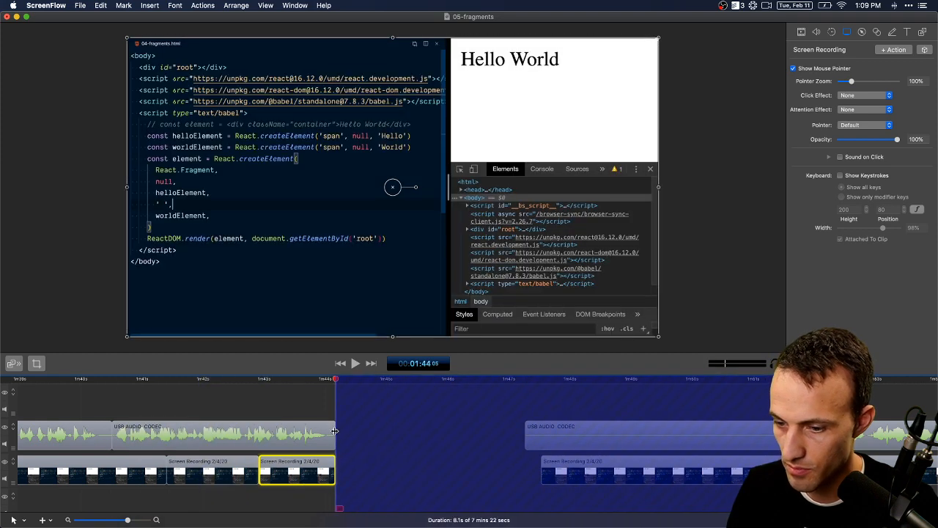
pyautogui.press('Delete')
pyautogui.press('space')
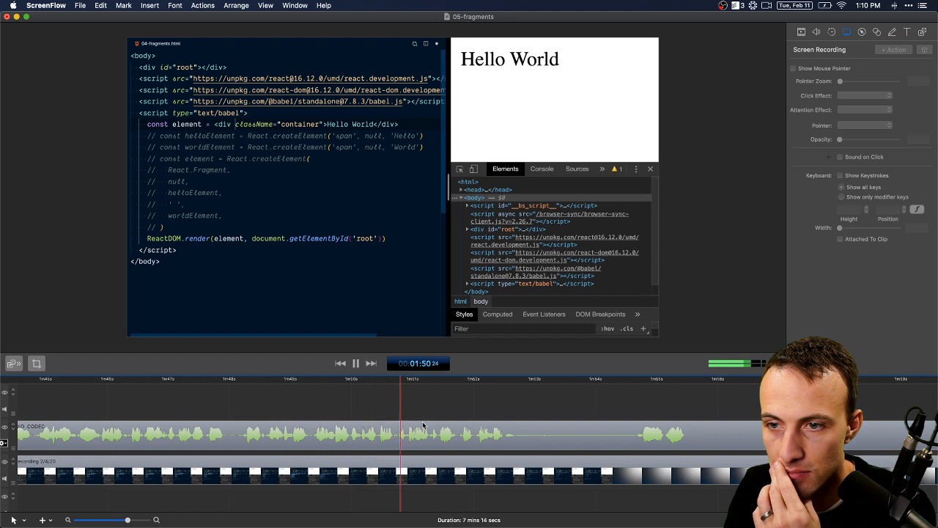
# Play from 1:54:20 to 1:57:08 and replay from about 1:51 to 2:17 to review the switch to React.Fragment
pyautogui.click(506, 381)
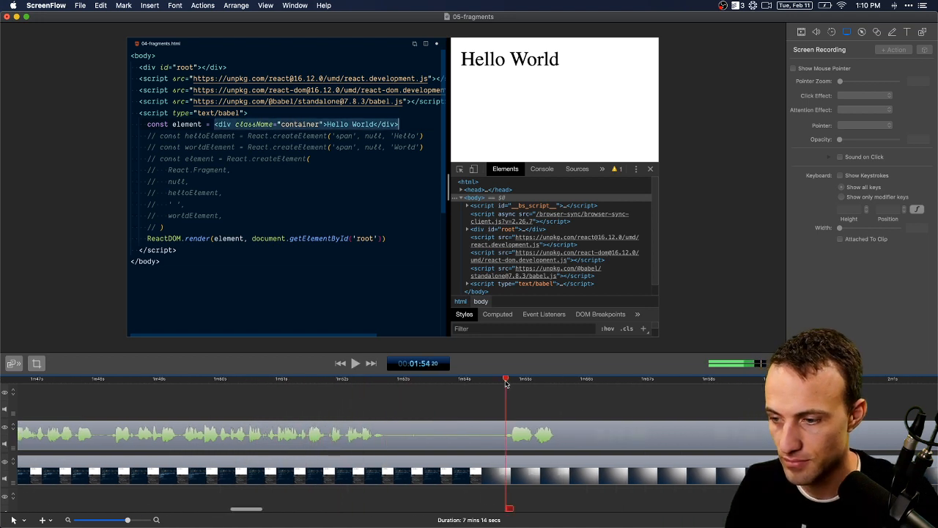
pyautogui.press('space')
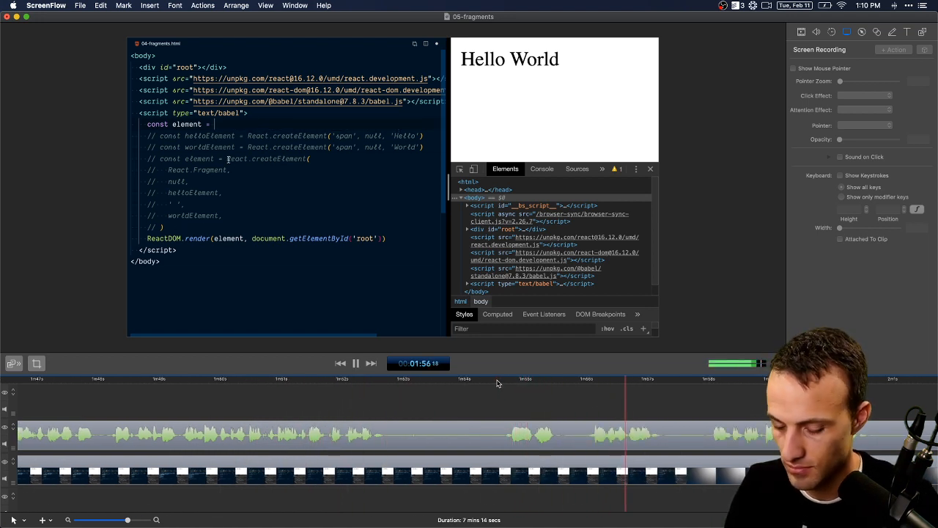
pyautogui.press('super+minus')
pyautogui.press('space')
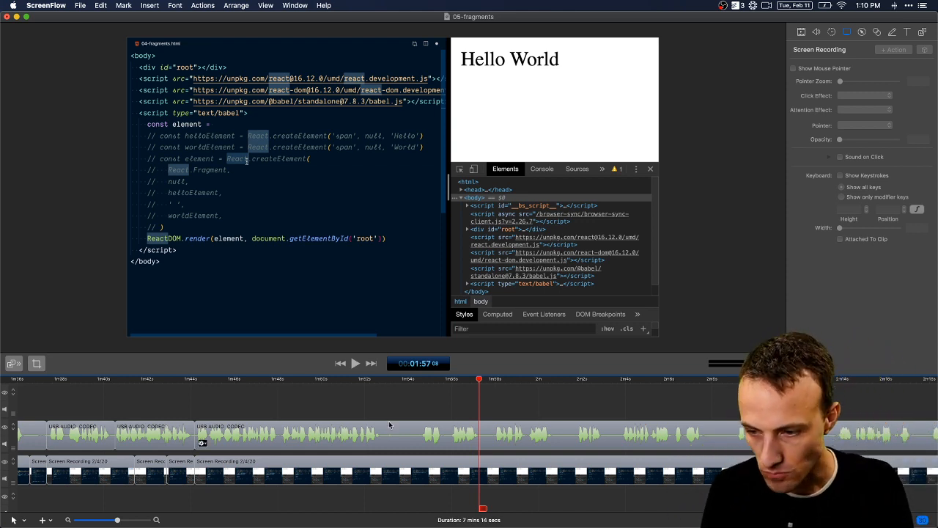
pyautogui.click(357, 379)
pyautogui.press('space')
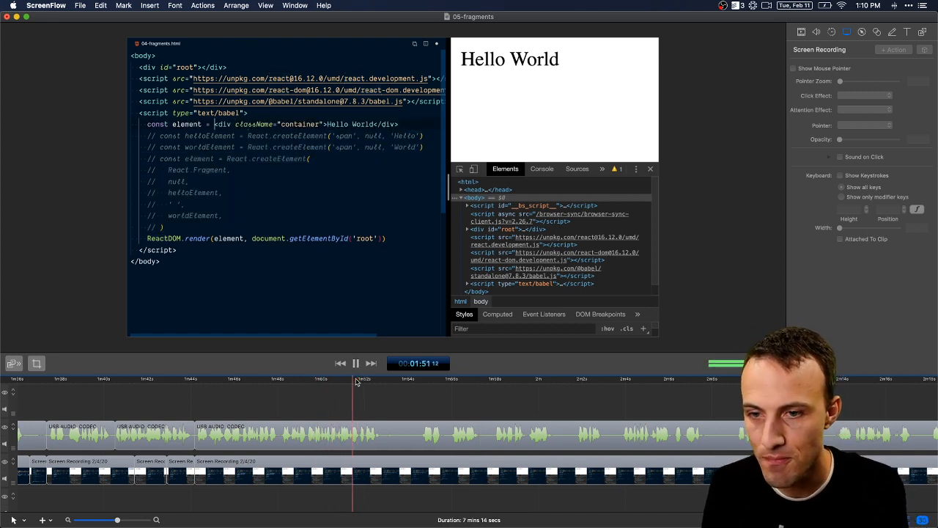
pyautogui.press('space')
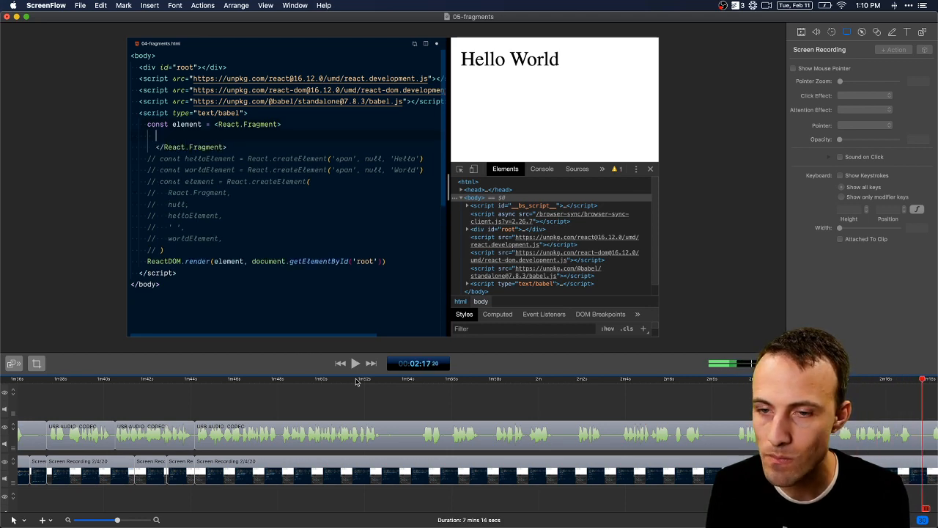
# Review the React.Fragment explanation from 2:17 to 3:24 for mistakes and repeated takes
pyautogui.hscroll(-7, 356, 382)
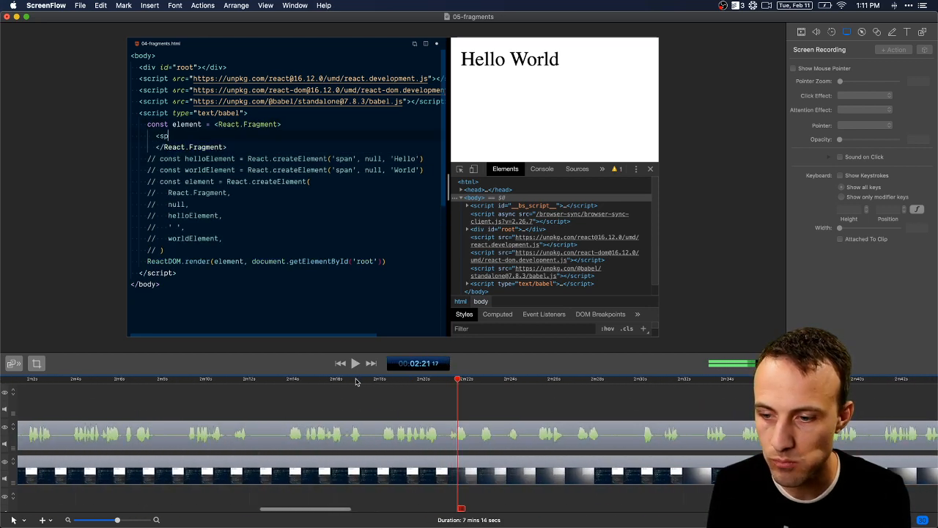
pyautogui.press('super+minus')
pyautogui.press('super+minus')
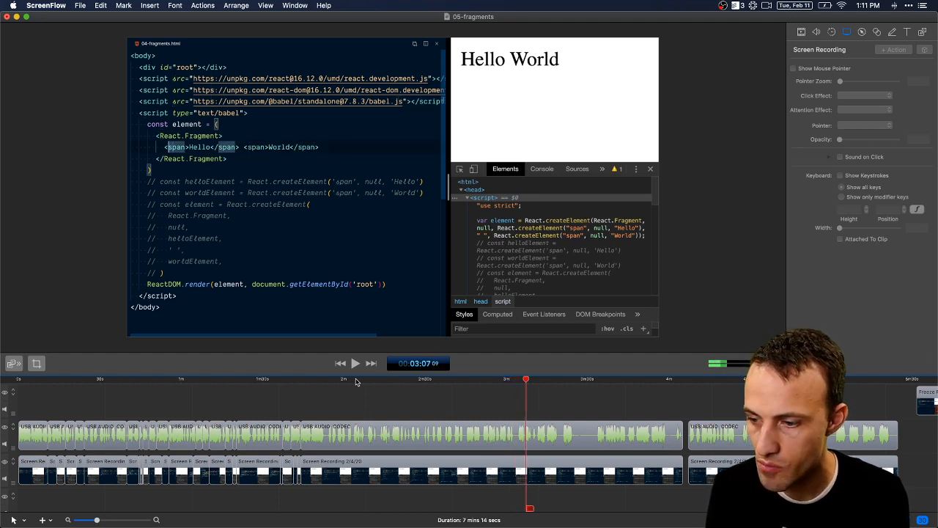
pyautogui.press('super+Left')
pyautogui.press('super+Left')
pyautogui.press('space')
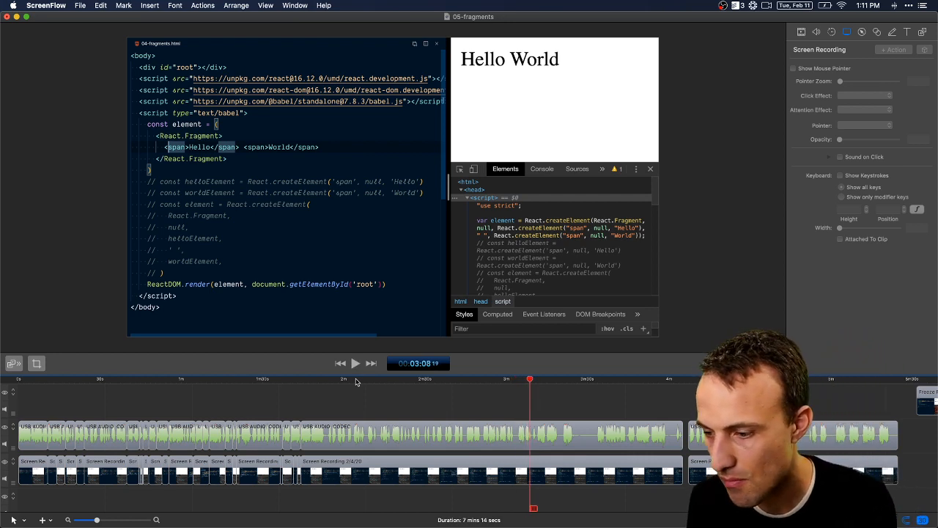
pyautogui.press('space')
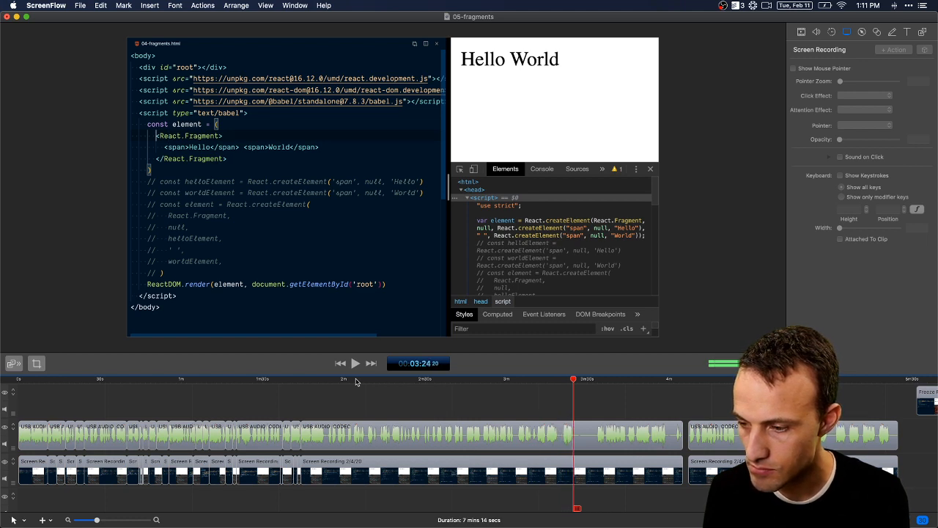
# Try to cut the 51.9 s section starting at 2:40:20, up to the narration restart after 3:32, from both tracks
pyautogui.click(594, 384)
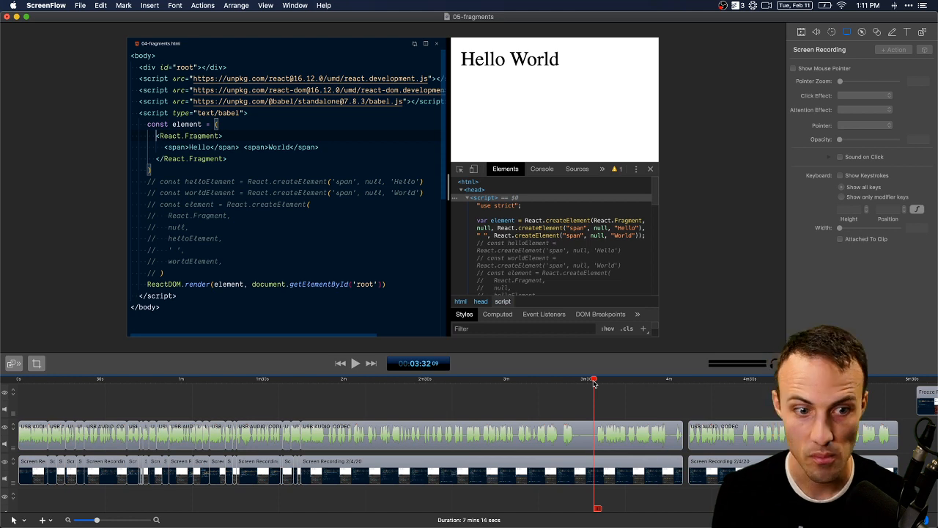
pyautogui.moveTo(592, 379); pyautogui.dragTo(595, 380)
pyautogui.press('super+equal')
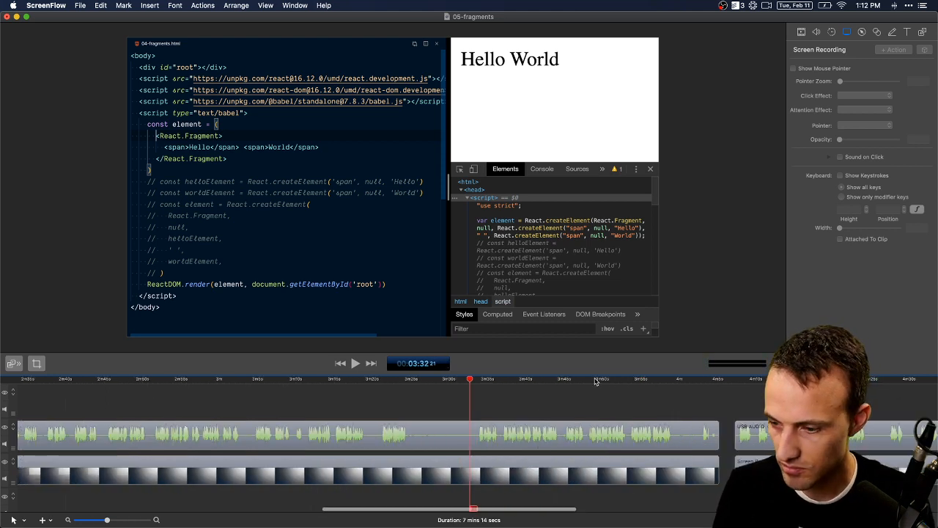
pyautogui.press('space')
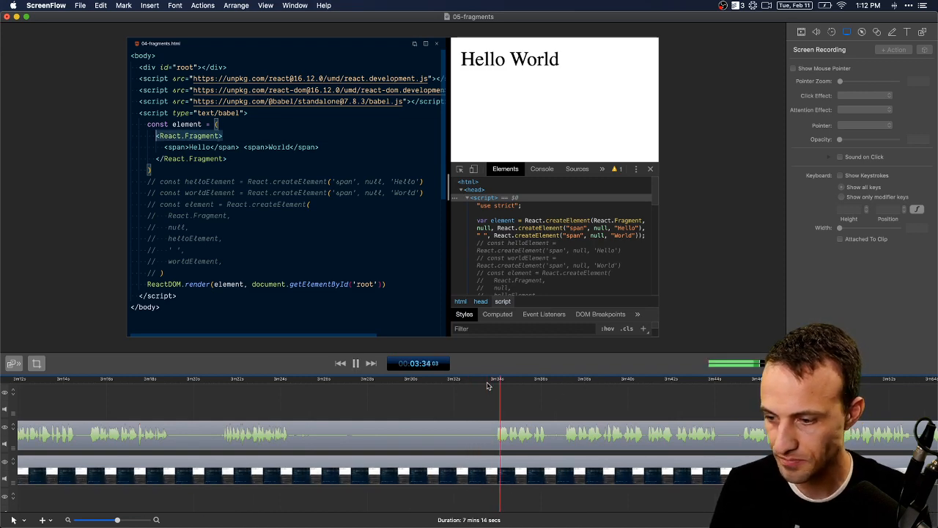
pyautogui.press('super+minus')
pyautogui.moveTo(480, 380); pyautogui.dragTo(753, 416)
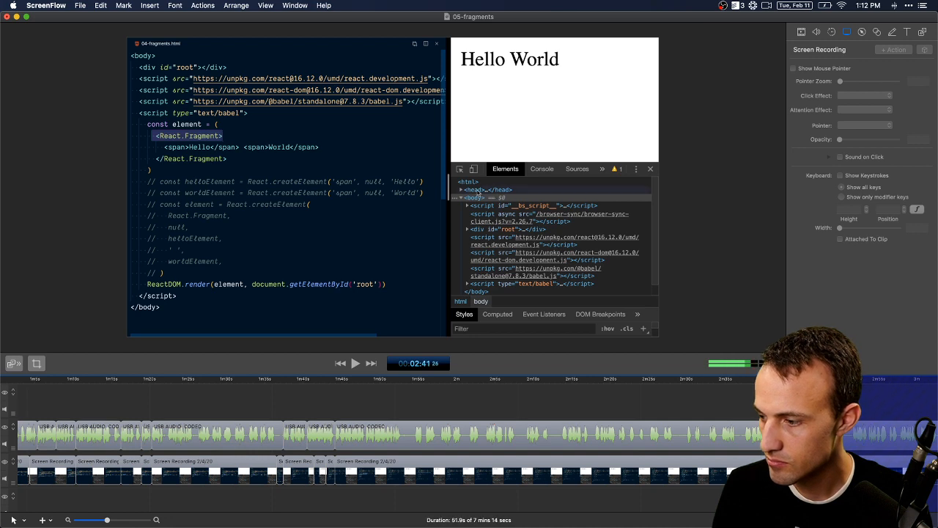
pyautogui.press('Delete')
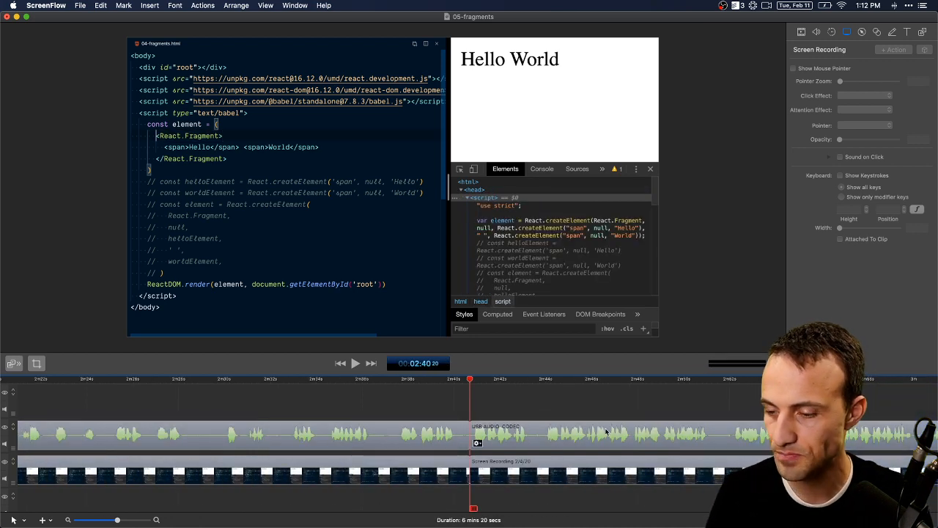
# Play across the join at 2:40:20 and undo the 51.9 s cut
pyautogui.press('space')
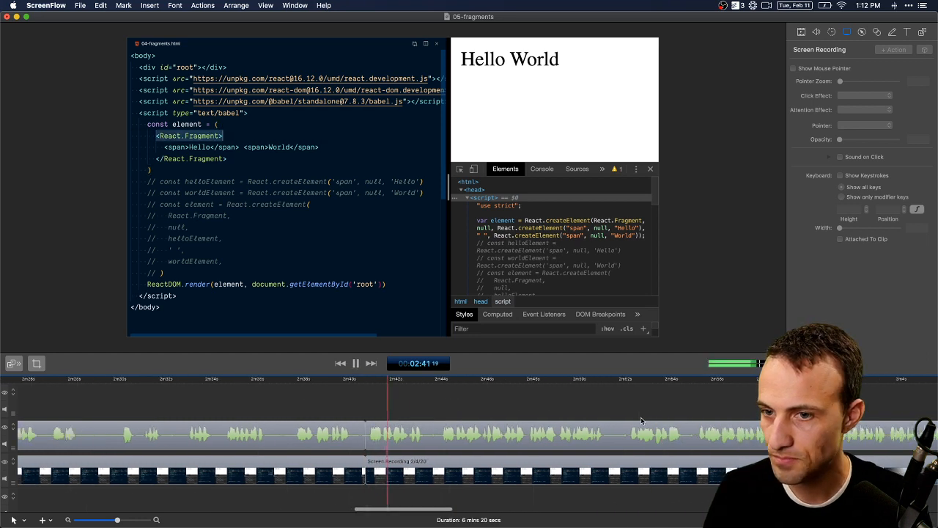
pyautogui.press('space')
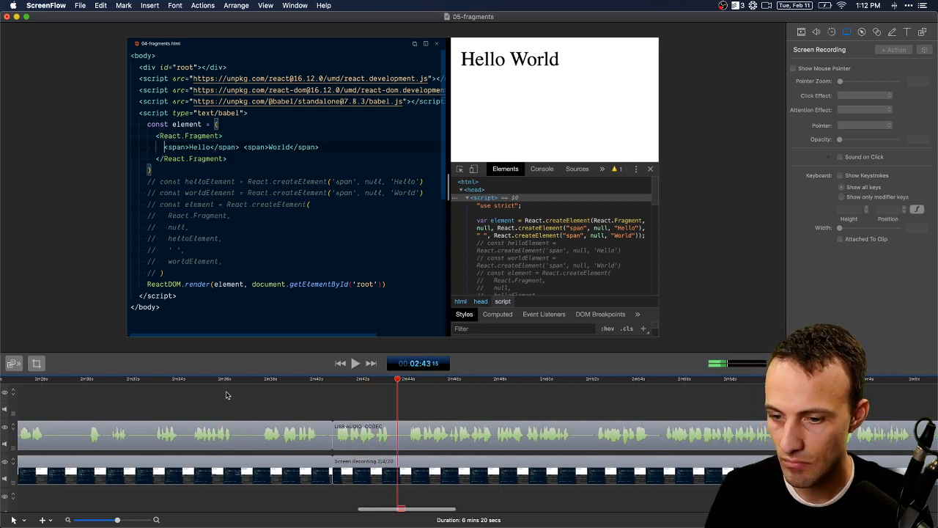
pyautogui.click(253, 381)
pyautogui.press('space')
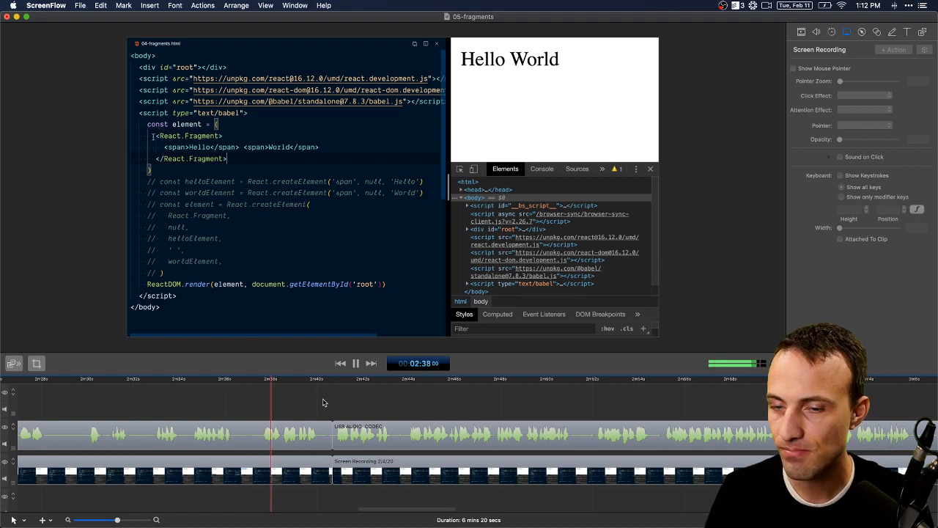
pyautogui.press('space')
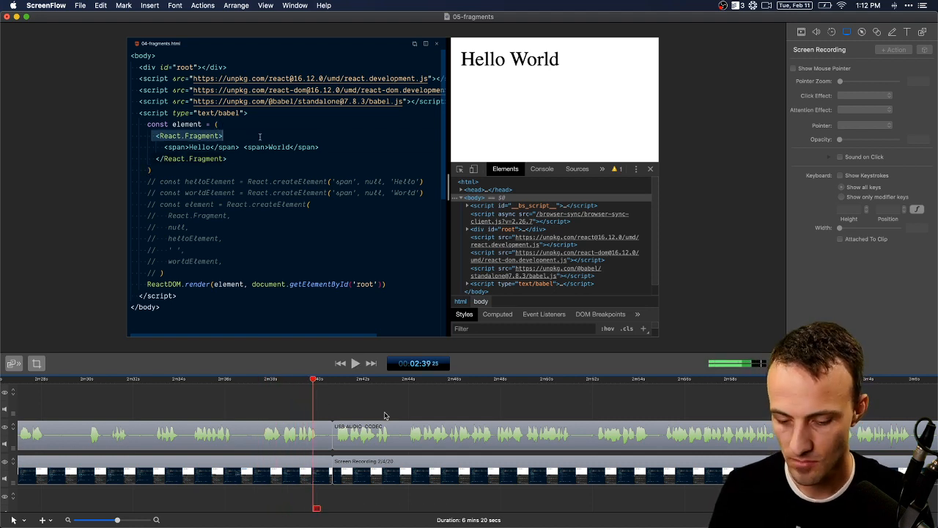
pyautogui.press('super+minus')
pyautogui.moveTo(471, 380); pyautogui.dragTo(669, 393)
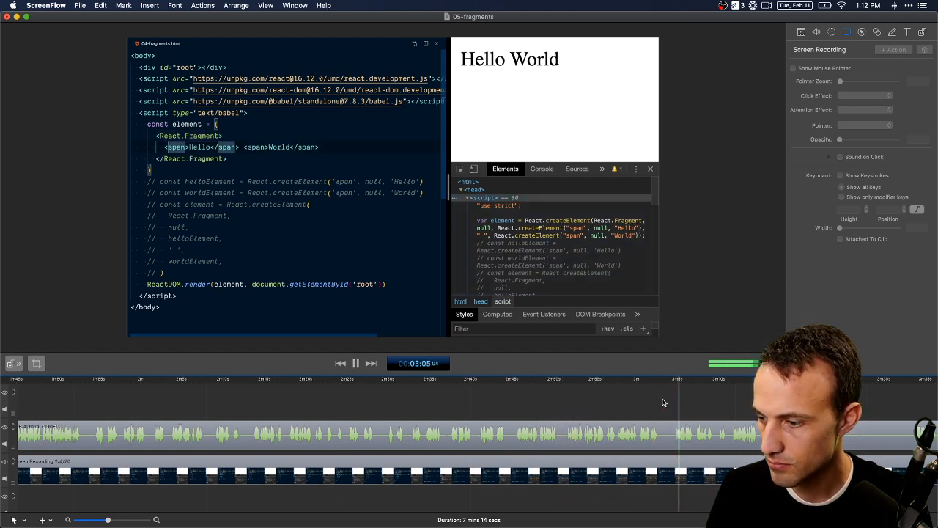
# Replay from about 2:51 to 3:03, ripple delete the 32.9 s from about 3:00 to 3:33:07, and preview the join
pyautogui.hscroll(5, 630, 403)
pyautogui.click(386, 384)
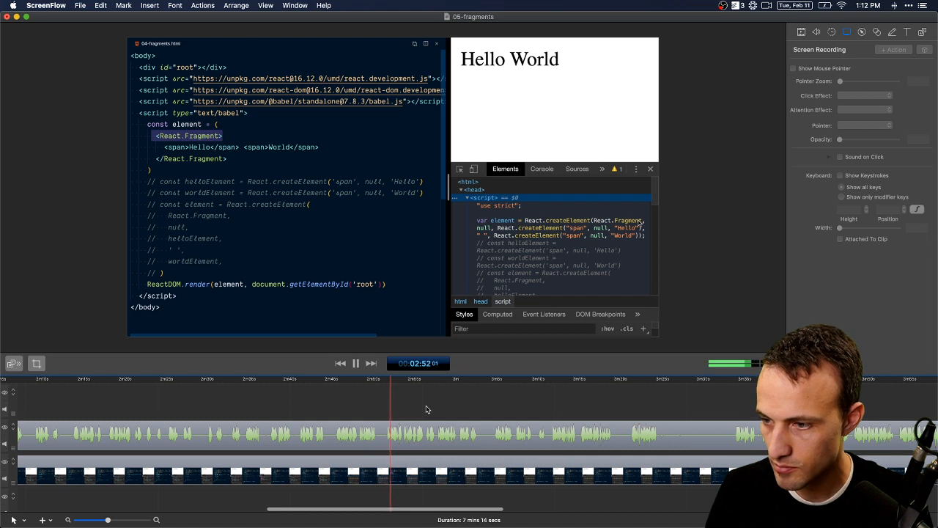
pyautogui.press('space')
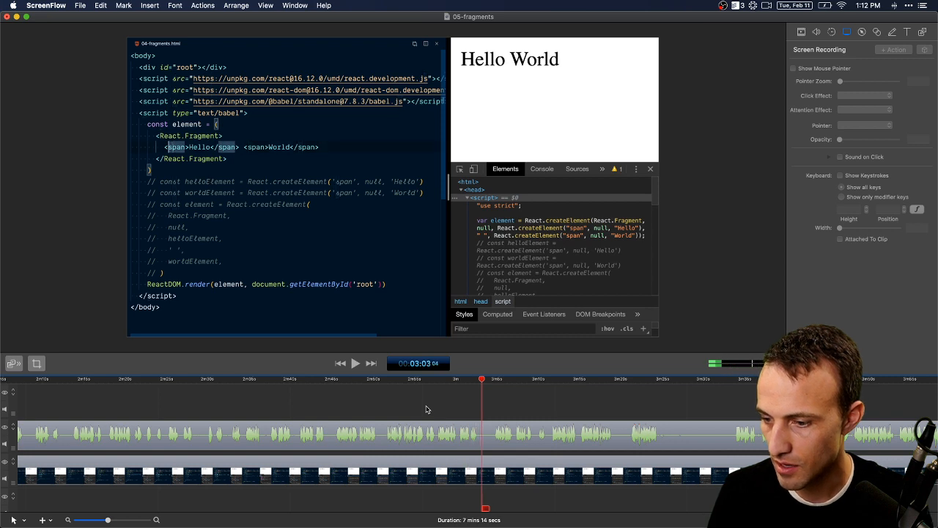
pyautogui.click(453, 381)
pyautogui.moveTo(459, 382); pyautogui.dragTo(768, 382)
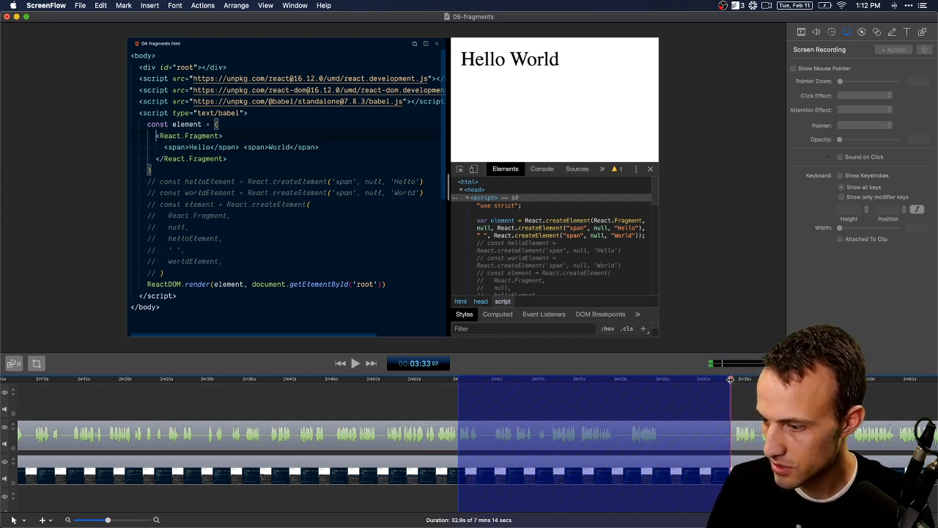
pyautogui.press('Delete')
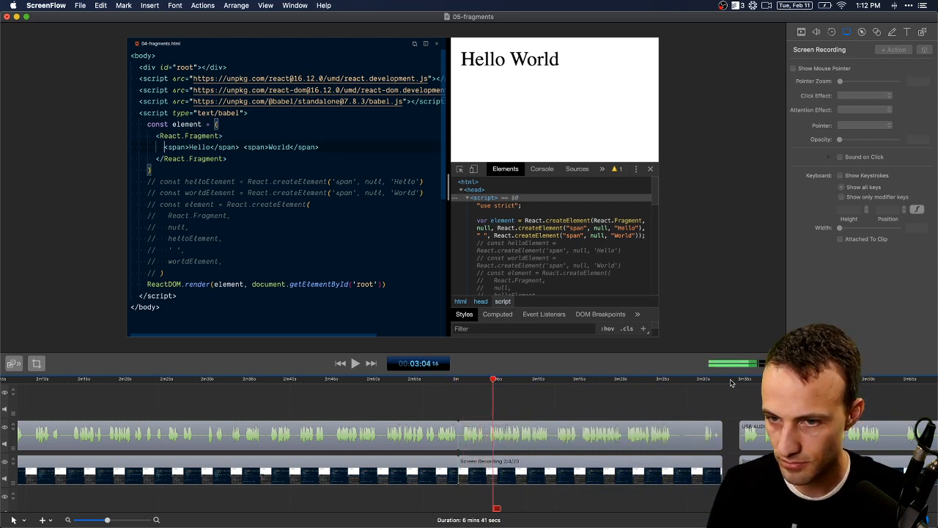
pyautogui.press('space')
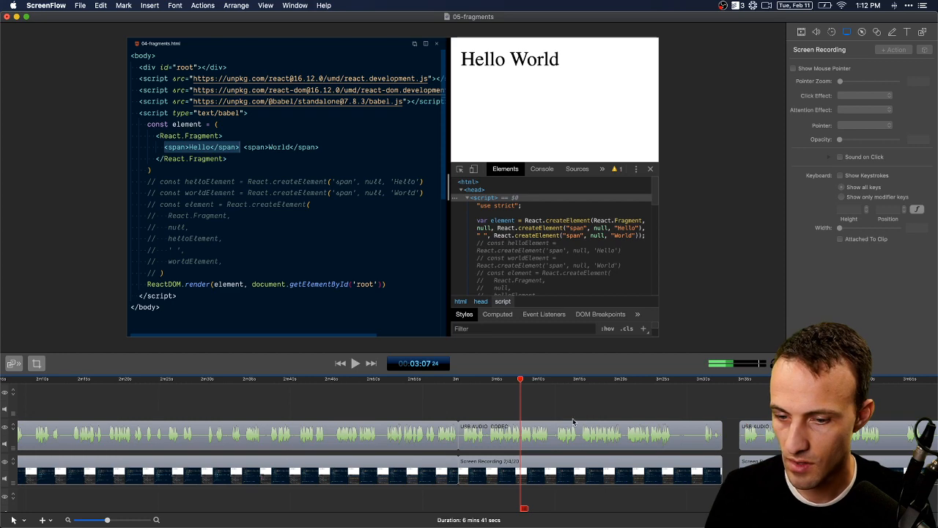
# Return to 1:51:12 and play to 1:55:11 to examine the narration pause before React.Fragment is introduced
pyautogui.hscroll(-10, 549, 419)
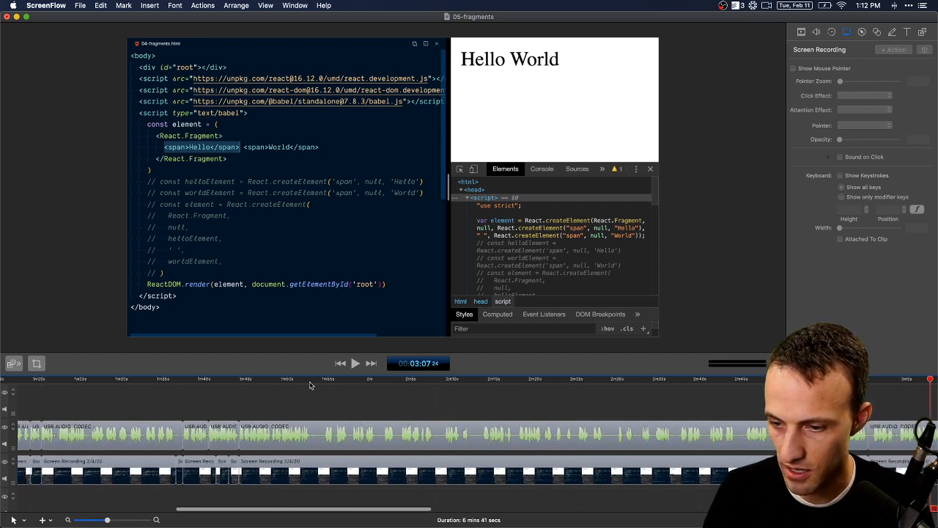
pyautogui.click(297, 379)
pyautogui.scroll(5, 298, 380)
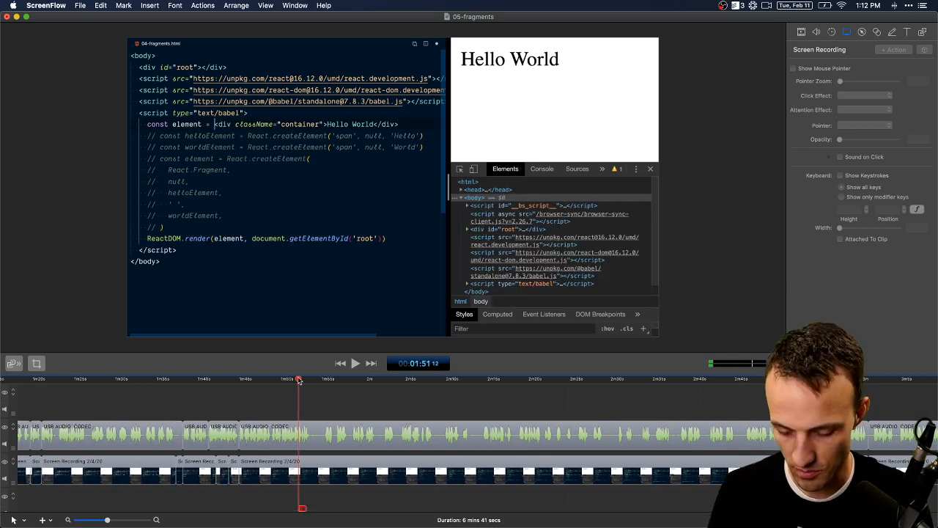
pyautogui.hscroll(8, 293, 385)
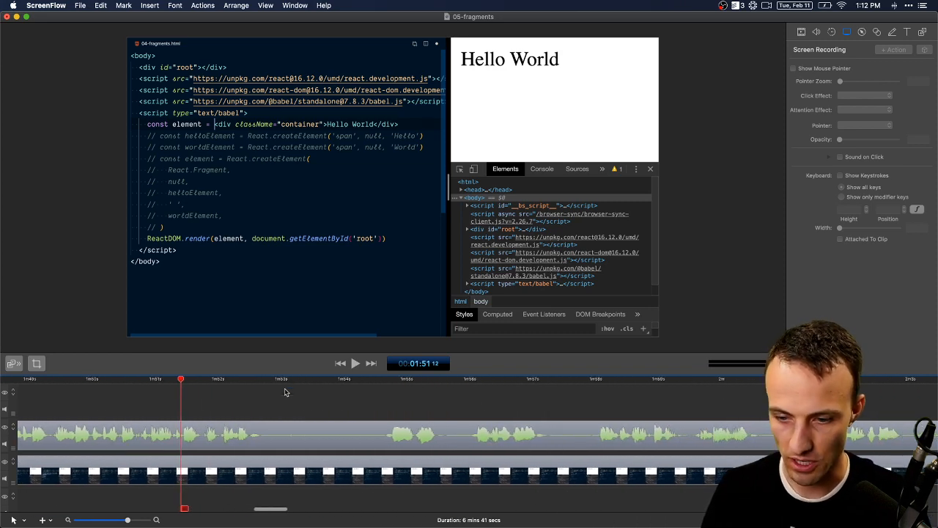
pyautogui.hscroll(-9, 285, 392)
pyautogui.press('space')
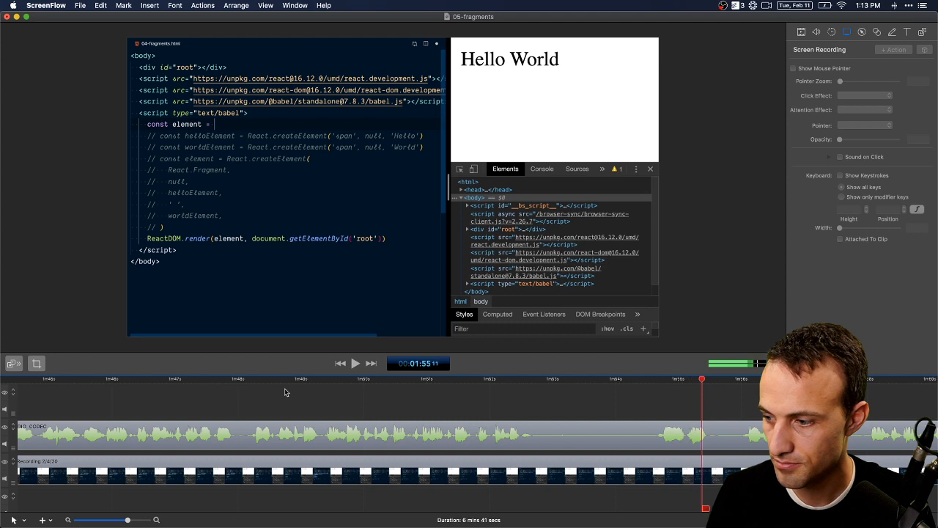
# Ripple delete the 3.1 s pause starting at 1:52:25 from both tracks and preview the join
pyautogui.hscroll(10, 293, 393)
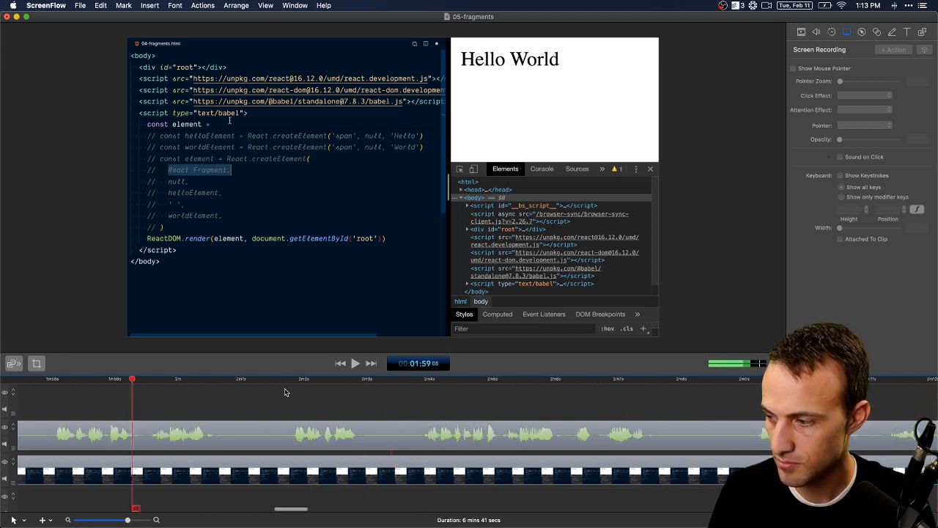
pyautogui.press('space')
pyautogui.hscroll(5, 286, 400)
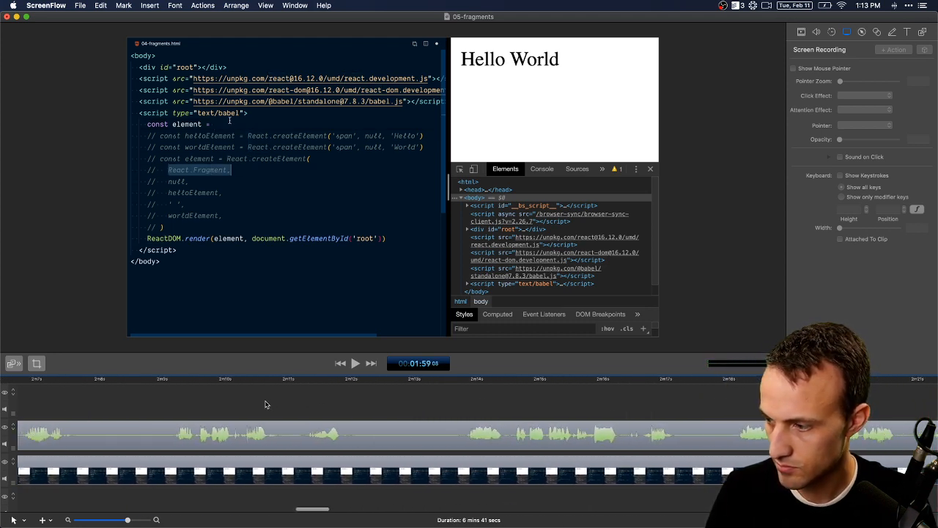
pyautogui.hscroll(-15, 266, 404)
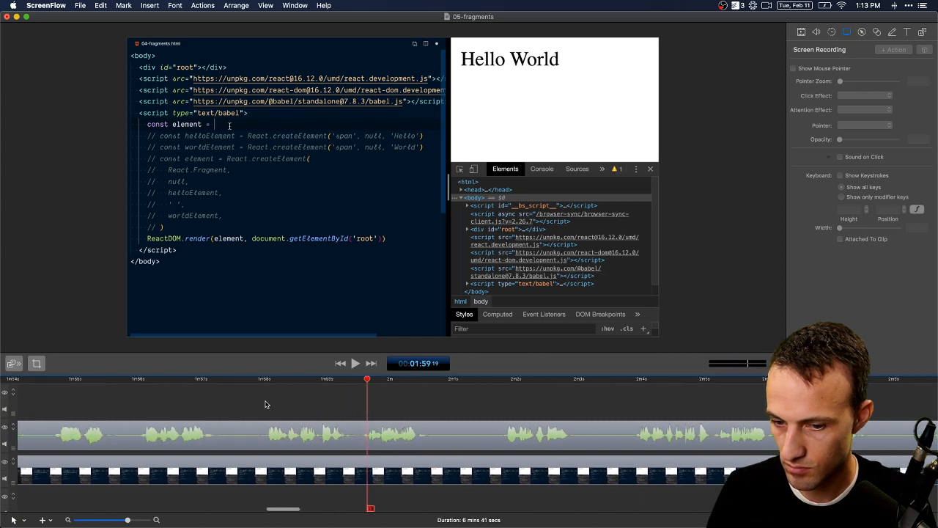
pyautogui.moveTo(372, 388); pyautogui.dragTo(174, 406)
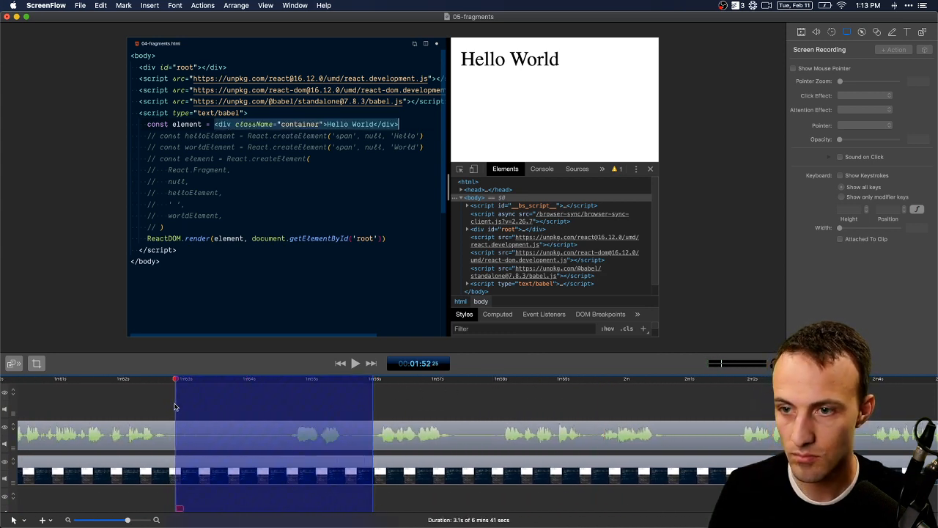
pyautogui.press('BackSpace')
pyautogui.press('space')
pyautogui.click(97, 381)
pyautogui.press('space')
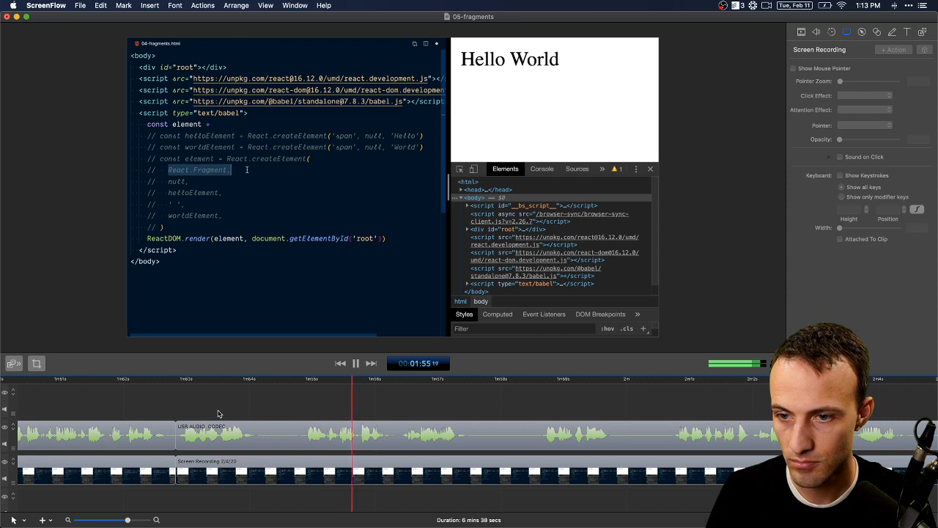
pyautogui.press('space')
# Replay the React.Fragment highlight, split the screen recording at 1:53:21 and 1:55:04, and shorten the middle piece to about half its length
pyautogui.moveTo(303, 382)
pyautogui.mouseDown()
pyautogui.moveTo(234, 388)
pyautogui.moveTo(306, 392)
pyautogui.mouseUp()
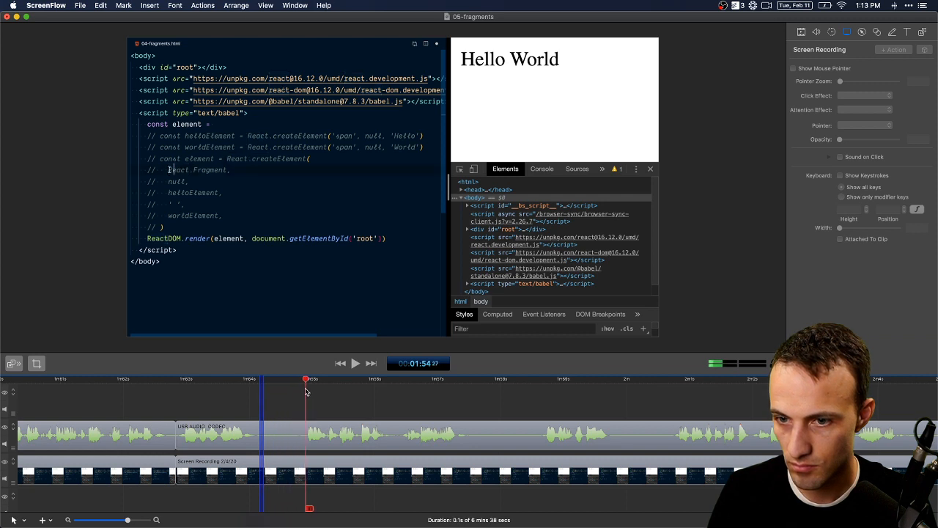
pyautogui.press('space')
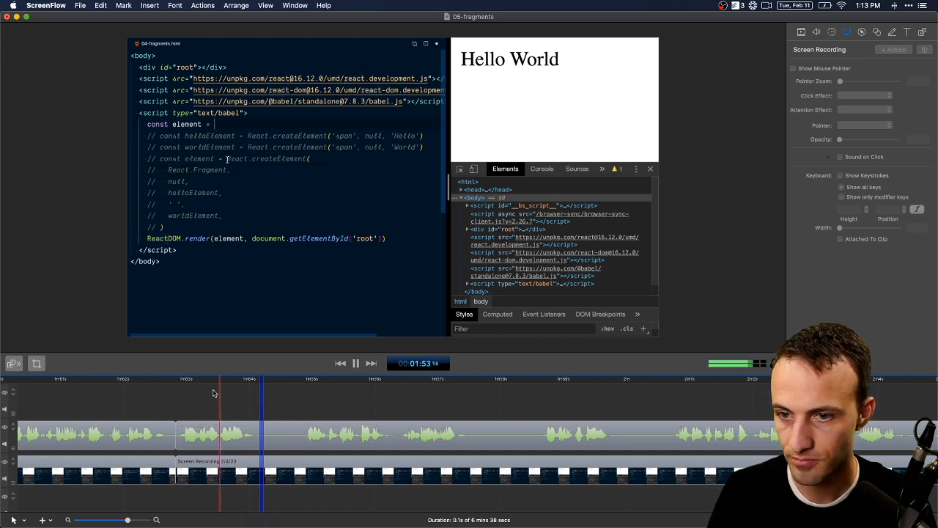
pyautogui.press('space')
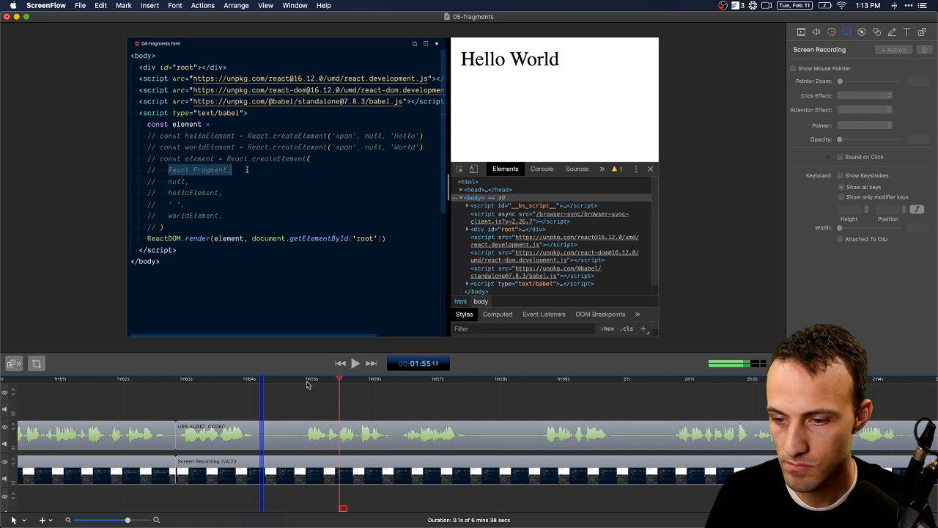
pyautogui.click(320, 381)
pyautogui.click(183, 476)
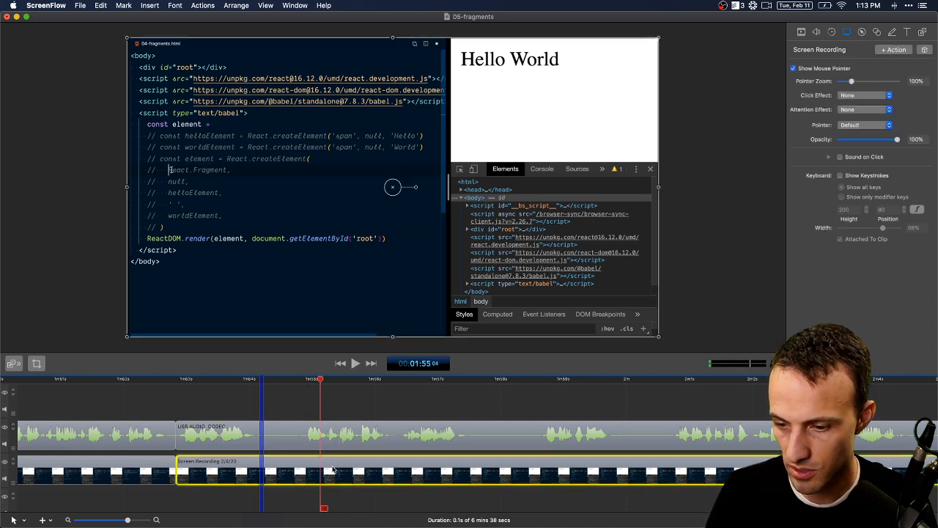
pyautogui.press('t')
pyautogui.click(231, 381)
pyautogui.press('t')
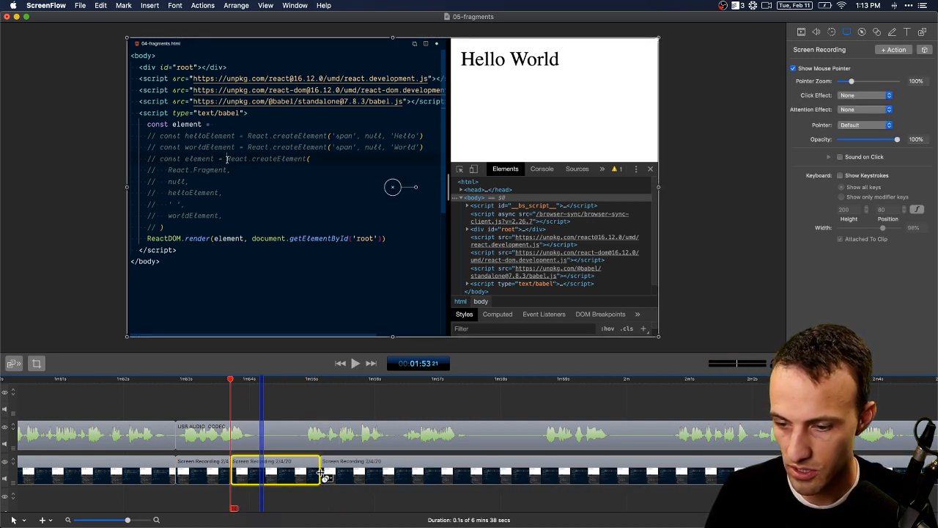
pyautogui.moveTo(319, 473); pyautogui.dragTo(275, 473)
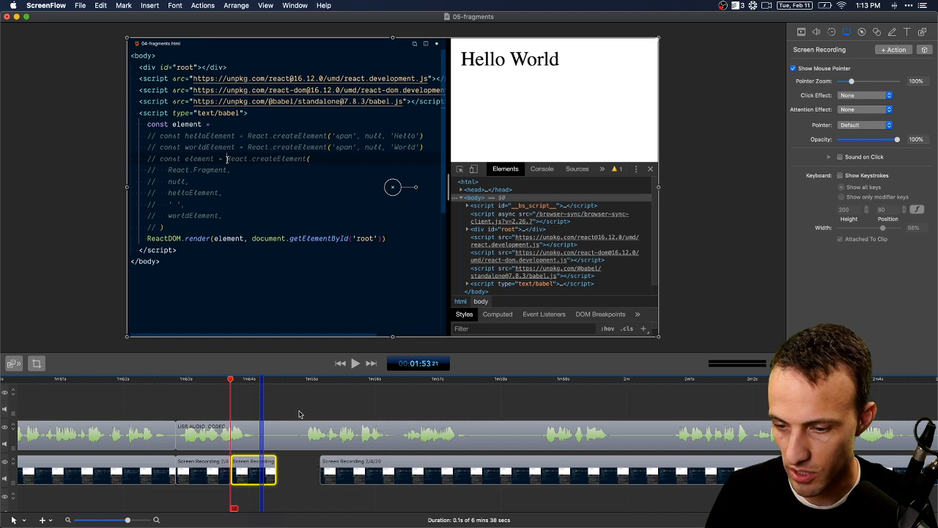
# Split the narration at 1:54:24, trim the earlier piece's end back to 1:54:10, and shift the following clips earlier to close the audio gap
pyautogui.click(300, 381)
pyautogui.click(272, 434)
pyautogui.press('t')
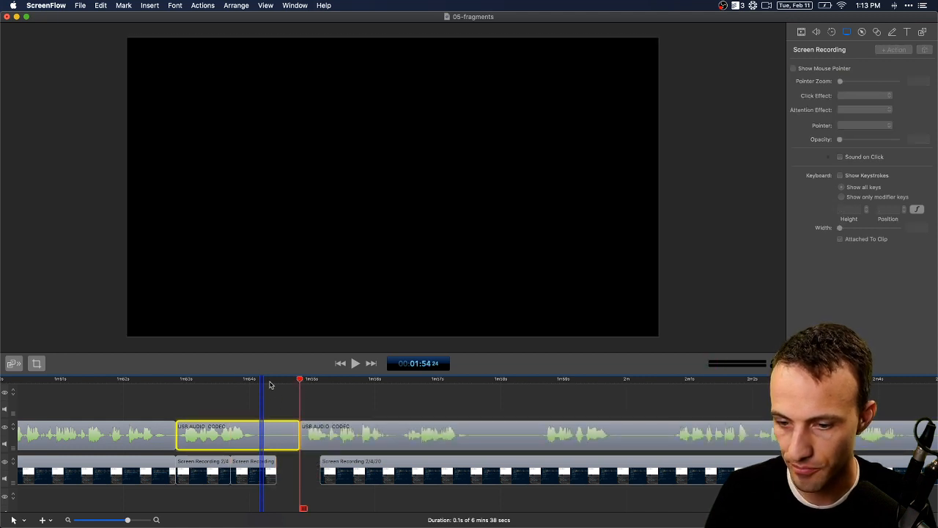
pyautogui.click(269, 384)
pyautogui.moveTo(298, 435); pyautogui.dragTo(269, 434)
pyautogui.click(360, 433)
pyautogui.moveTo(360, 433); pyautogui.dragTo(329, 433)
# Extend the short screen recording piece after 1:53:21 until it meets the following clip, and play across the join
pyautogui.click(272, 467)
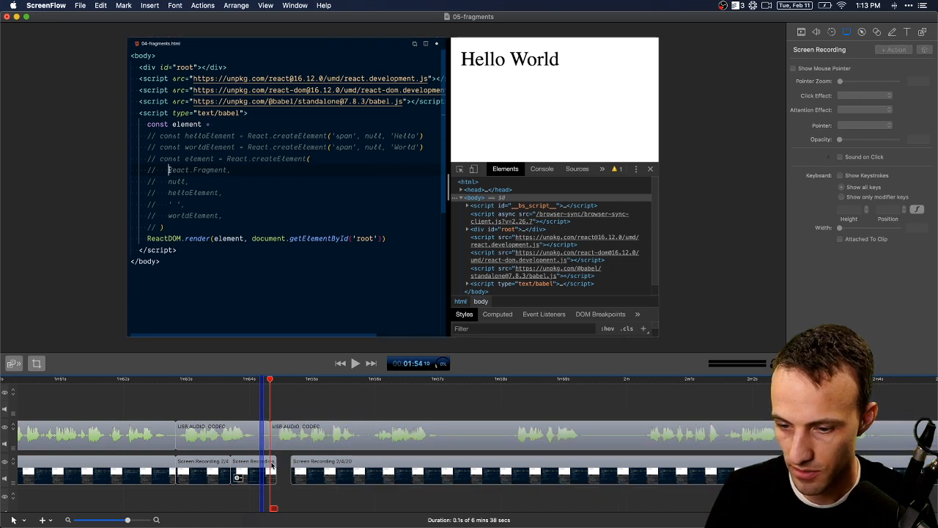
pyautogui.click(276, 468)
pyautogui.moveTo(276, 465); pyautogui.dragTo(289, 464)
pyautogui.press('super+shift+a')
pyautogui.press('super+Left')
pyautogui.press('super+Left')
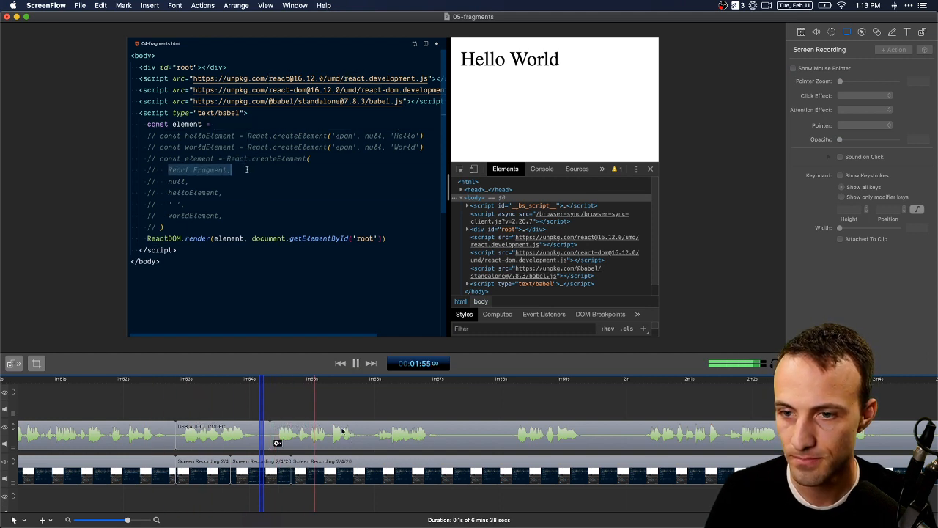
pyautogui.press('space')
# Ripple delete the section from 1:55:28 to about 2:00 from both tracks and preview the join
pyautogui.moveTo(309, 380); pyautogui.dragTo(241, 383)
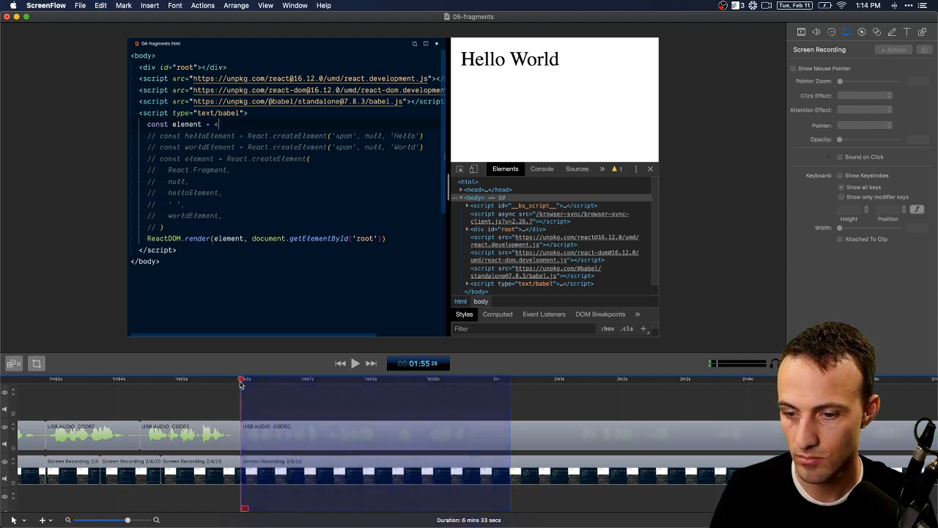
pyautogui.press('Delete')
pyautogui.press('space')
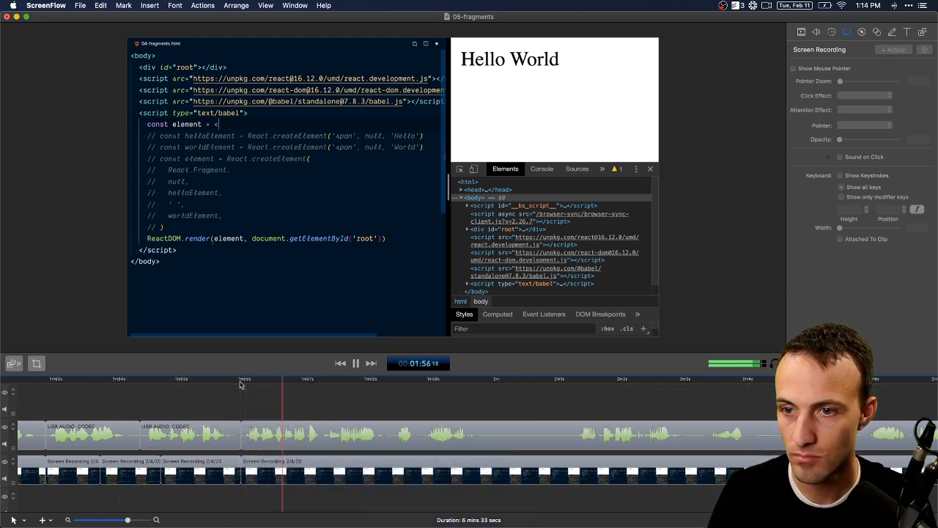
# Extend the screen recording before the 1:55:28 join slightly past the audio cut and replay the passage
pyautogui.press('space')
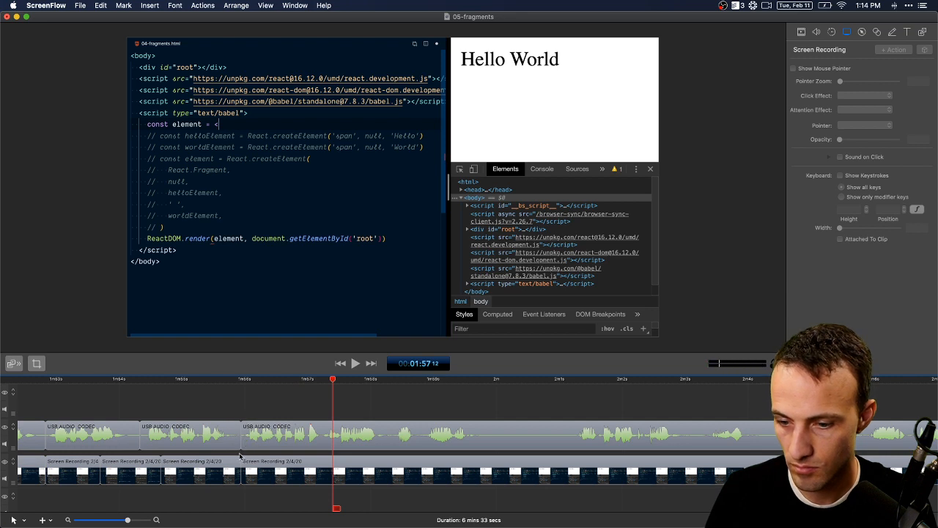
pyautogui.click(237, 385)
pyautogui.press('space')
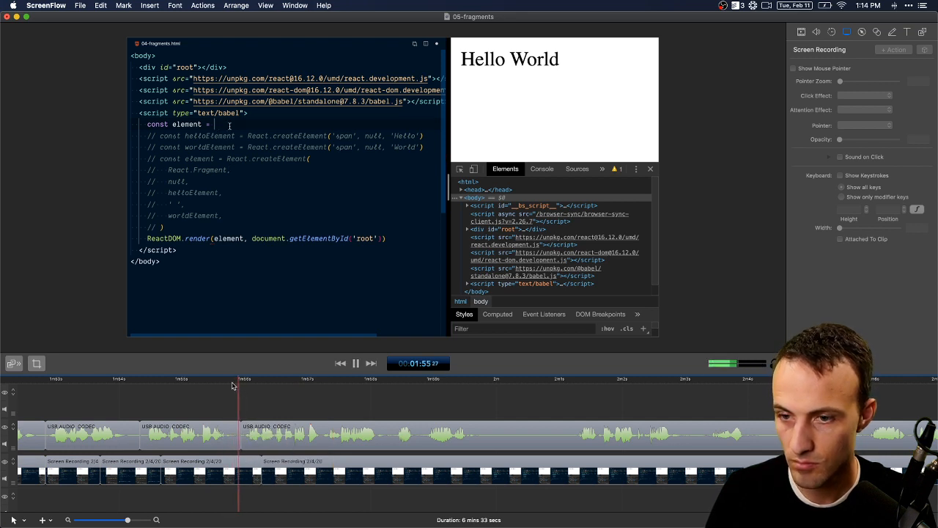
pyautogui.hscroll(4, 293, 403)
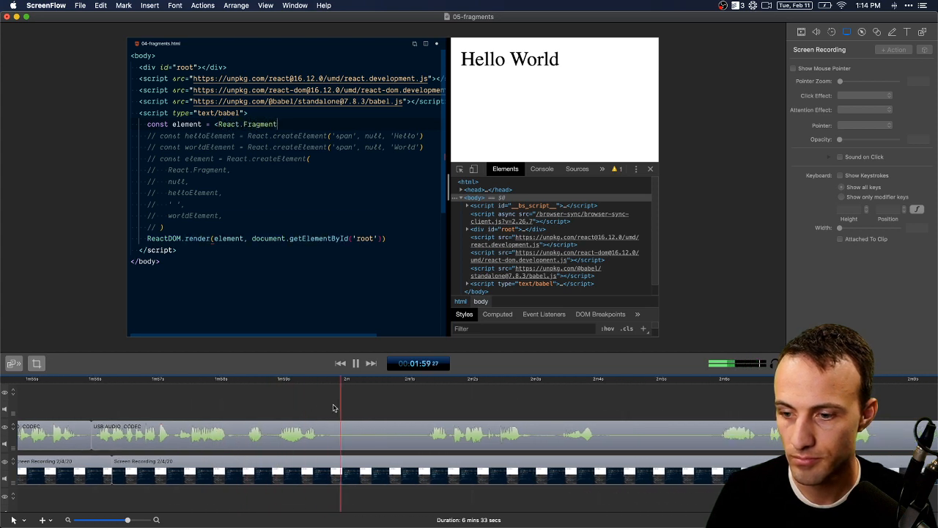
# Ripple delete about 1 s of silence starting at about 2:00 and play on past the join
pyautogui.press('space')
pyautogui.keyDown('shift'); pyautogui.click(416, 383); pyautogui.keyUp('shift')
pyautogui.press('BackSpace')
pyautogui.press('space')
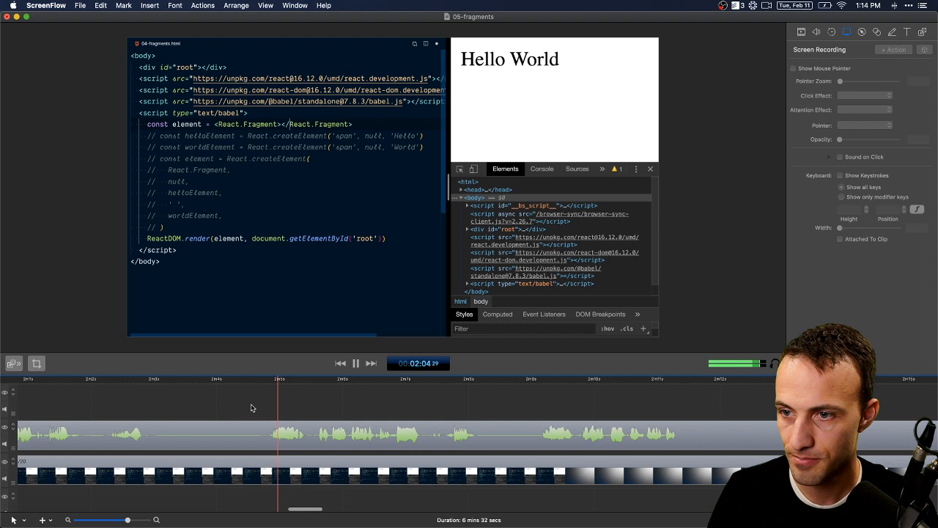
# Ripple delete the 0.9 s pause ending at 2:04:06 and preview the narration that follows
pyautogui.moveTo(266, 383); pyautogui.dragTo(230, 391)
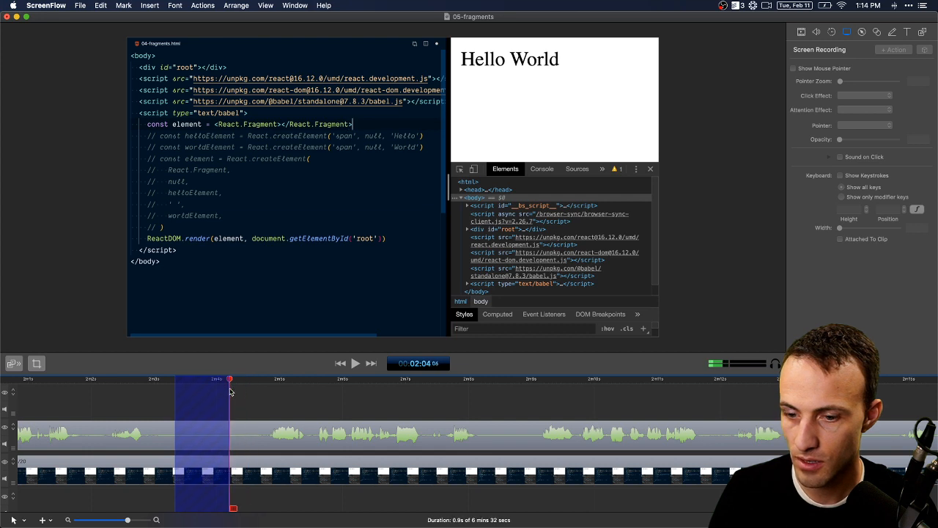
pyautogui.press('BackSpace')
pyautogui.press('space')
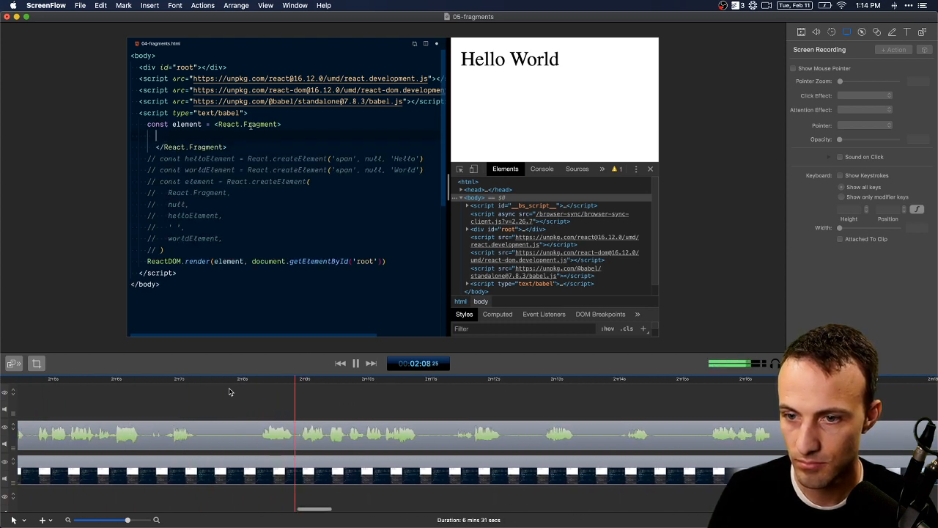
pyautogui.press('space')
# Split the screen recording at 2:06:15 and the narration at 2:08:06, and delete the 4.9 s narration piece before that cut
pyautogui.moveTo(410, 388); pyautogui.dragTo(303, 384)
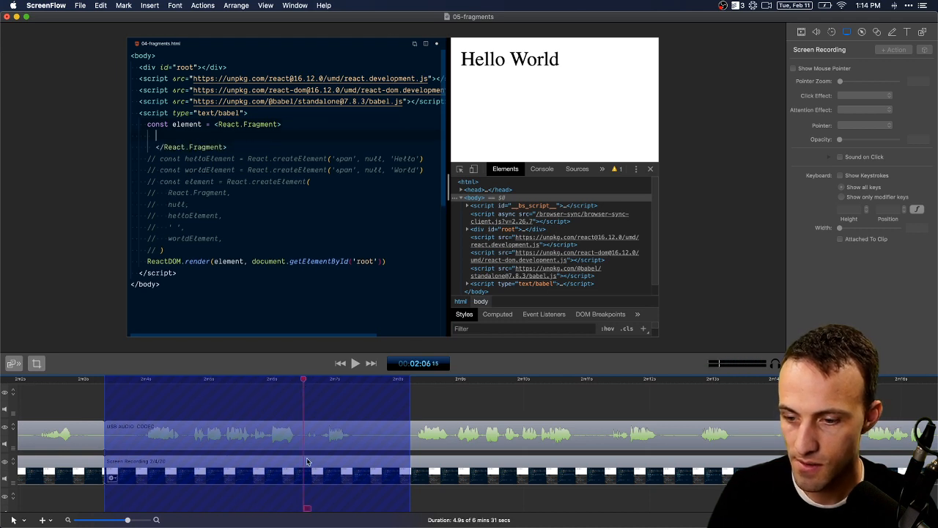
pyautogui.click(307, 460)
pyautogui.press('t')
pyautogui.click(149, 381)
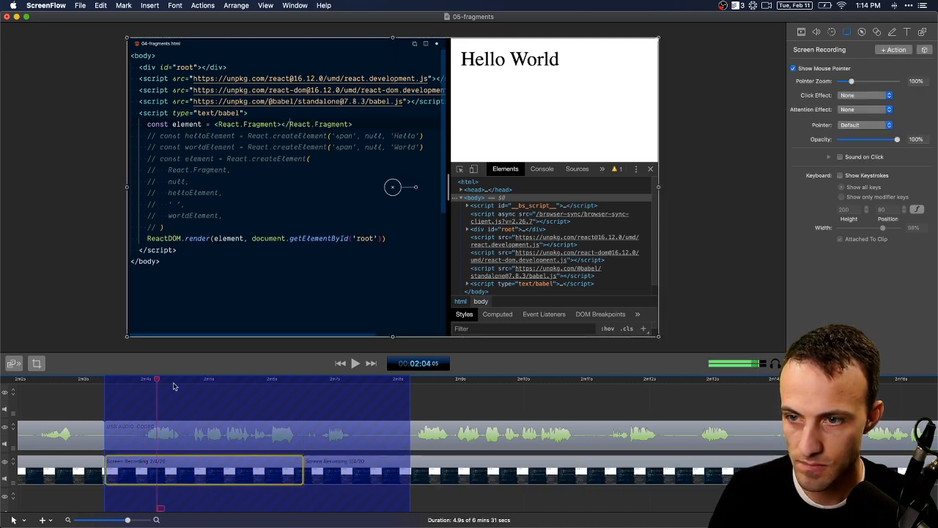
pyautogui.click(405, 380)
pyautogui.click(413, 424)
pyautogui.press('t')
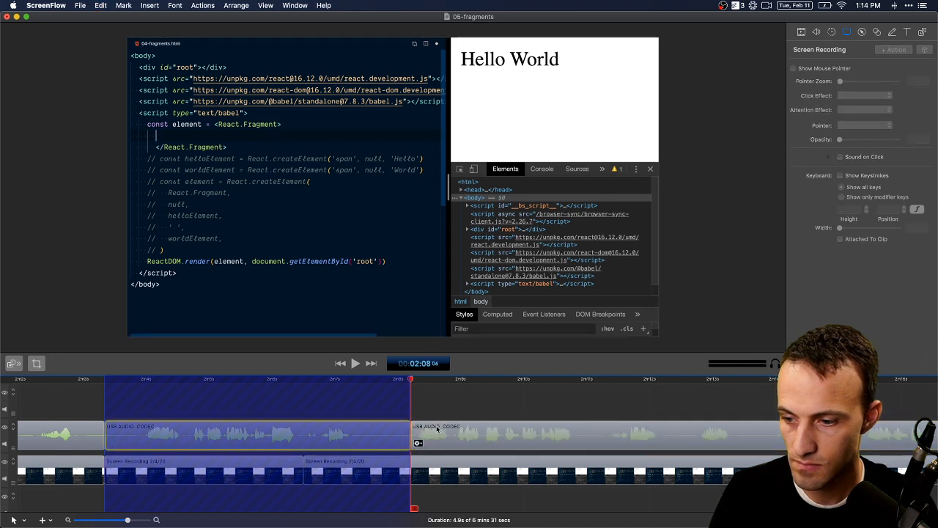
pyautogui.press('Delete')
# Split the narration at 2:15:09 and move the piece before it back to 2m 3.3s, filling the audio gap
pyautogui.hscroll(5, 542, 420)
pyautogui.click(686, 381)
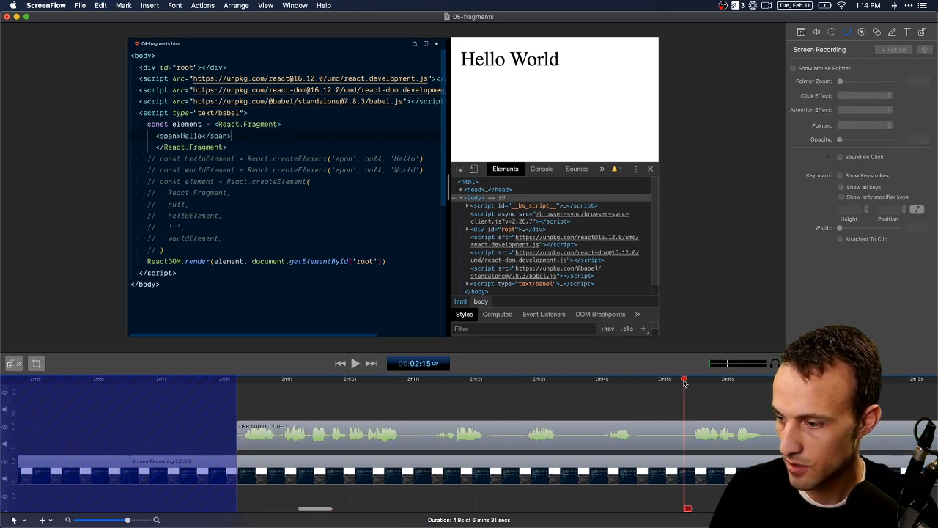
pyautogui.hscroll(-4, 532, 433)
pyautogui.moveTo(533, 433); pyautogui.dragTo(228, 425)
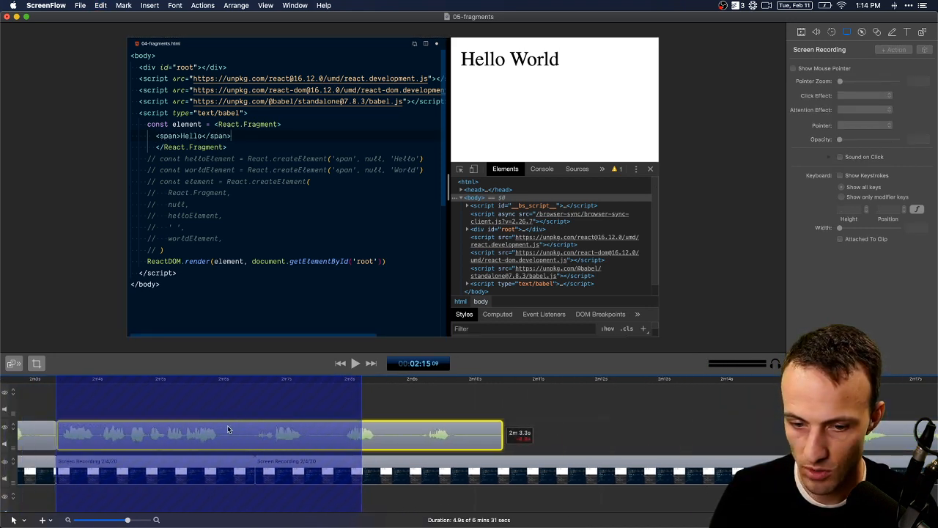
# Replay and scrub between 2:03:12 and 2:08:06 to check the moved narration against the React.Fragment code video
pyautogui.click(61, 381)
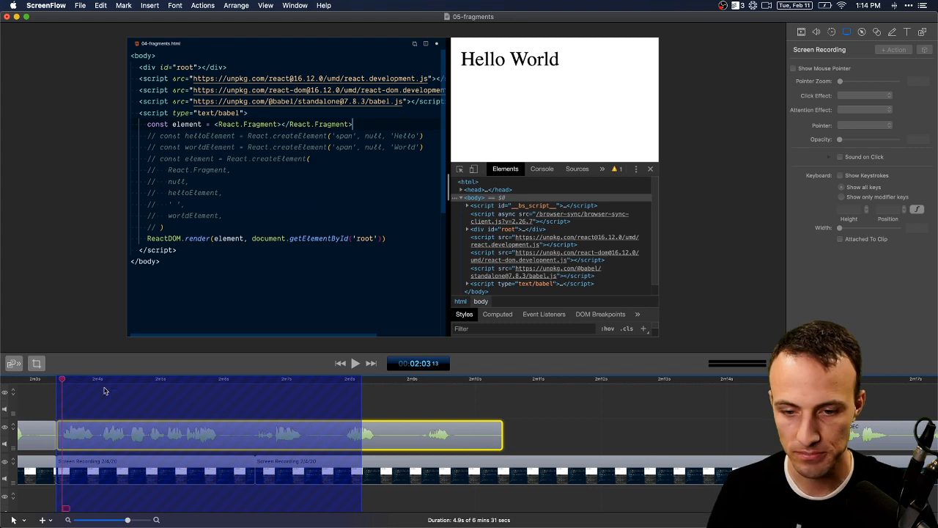
pyautogui.press('space')
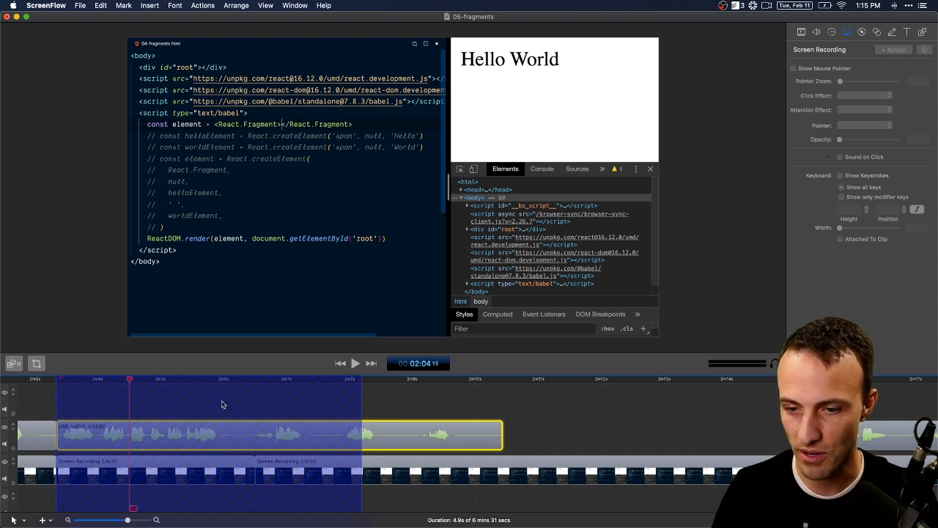
pyautogui.hscroll(-4, 223, 404)
pyautogui.click(277, 403)
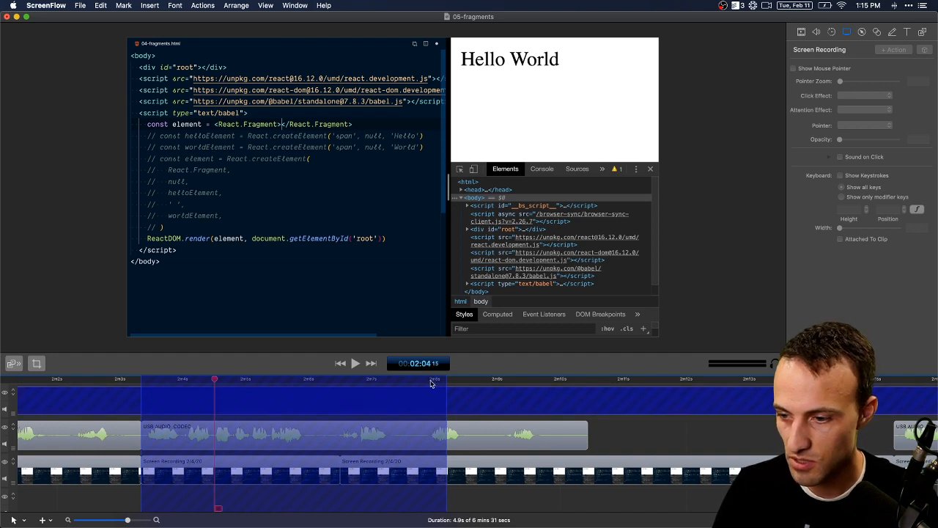
pyautogui.press('space')
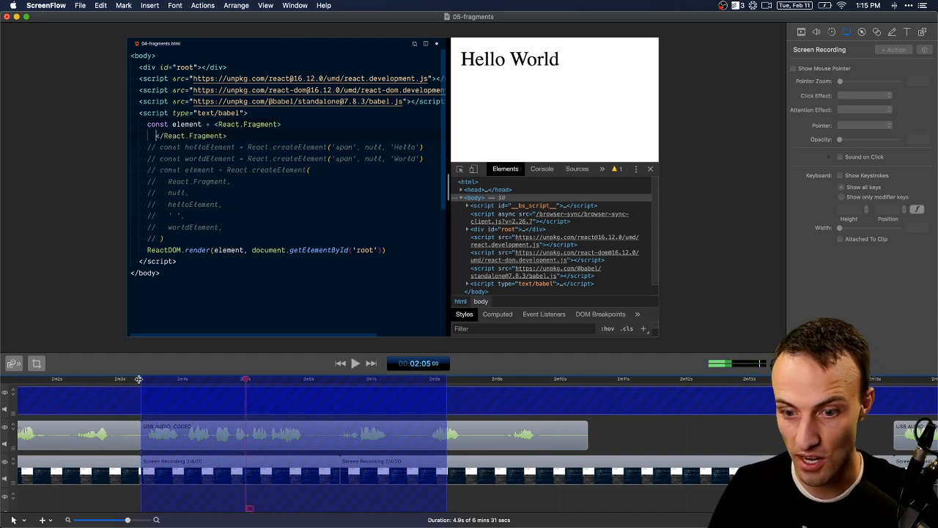
pyautogui.click(130, 400)
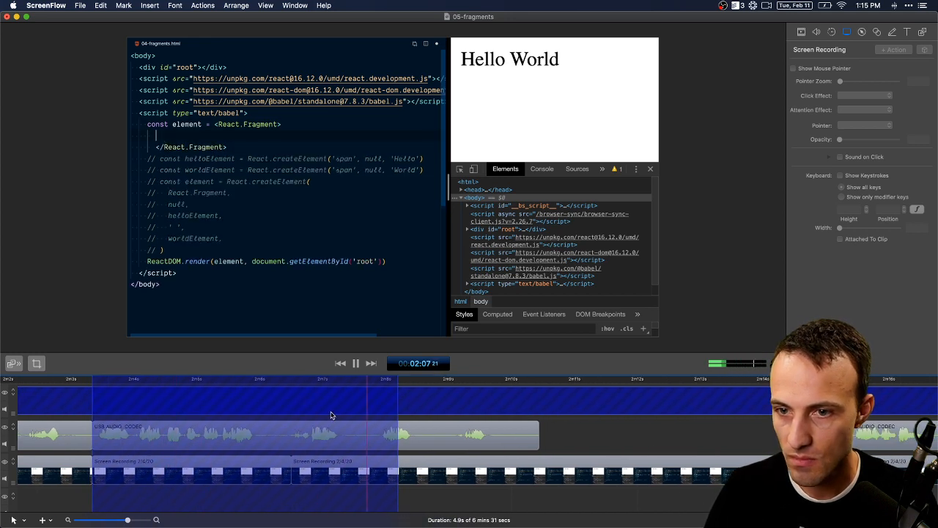
pyautogui.press('space')
pyautogui.click(400, 395)
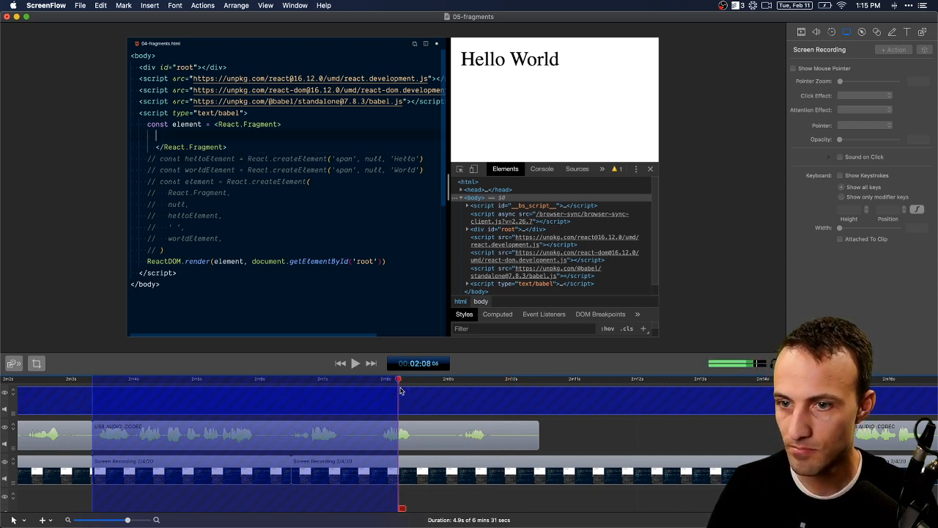
pyautogui.click(97, 417)
pyautogui.hscroll(-5, 394, 392)
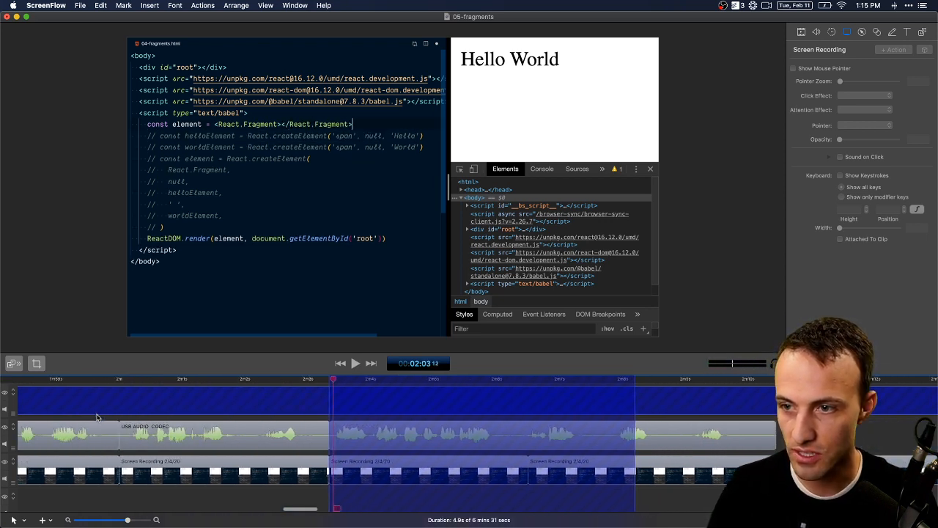
pyautogui.moveTo(391, 382); pyautogui.dragTo(533, 386)
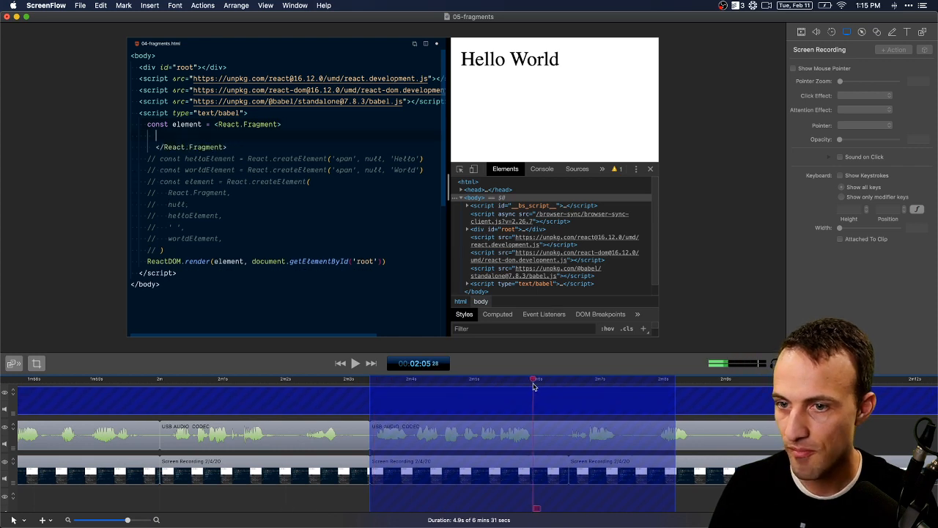
# Speed up the screen recording piece starting at 2m 3.3s to 221% and move the following recording piece back against its new end
pyautogui.click(548, 478)
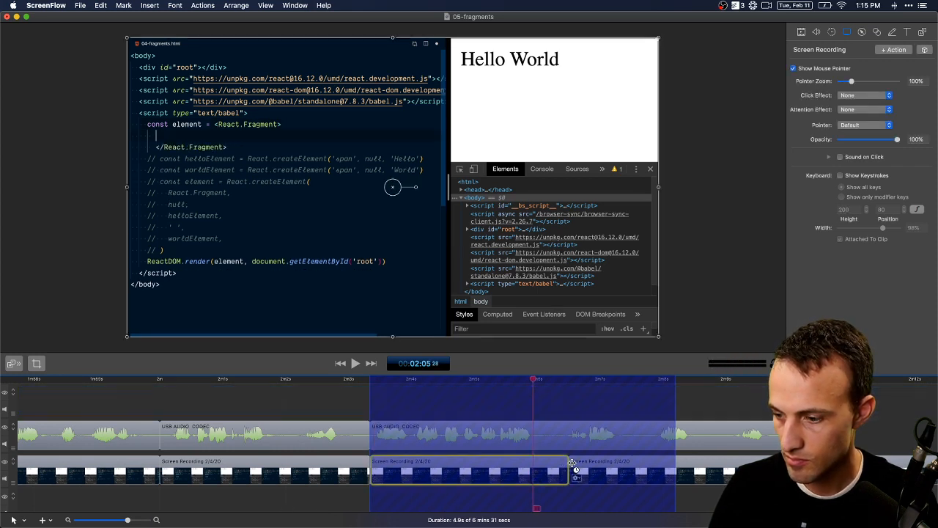
pyautogui.moveTo(566, 466); pyautogui.dragTo(460, 467)
pyautogui.click(643, 481)
pyautogui.moveTo(643, 481); pyautogui.dragTo(538, 482)
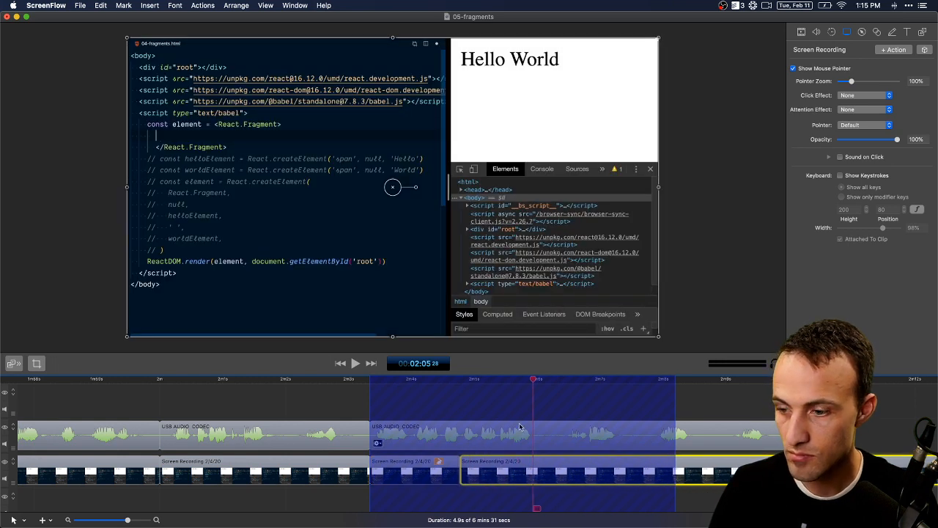
pyautogui.moveTo(532, 380); pyautogui.dragTo(609, 393)
pyautogui.press('super+z')
pyautogui.moveTo(643, 476); pyautogui.dragTo(540, 470)
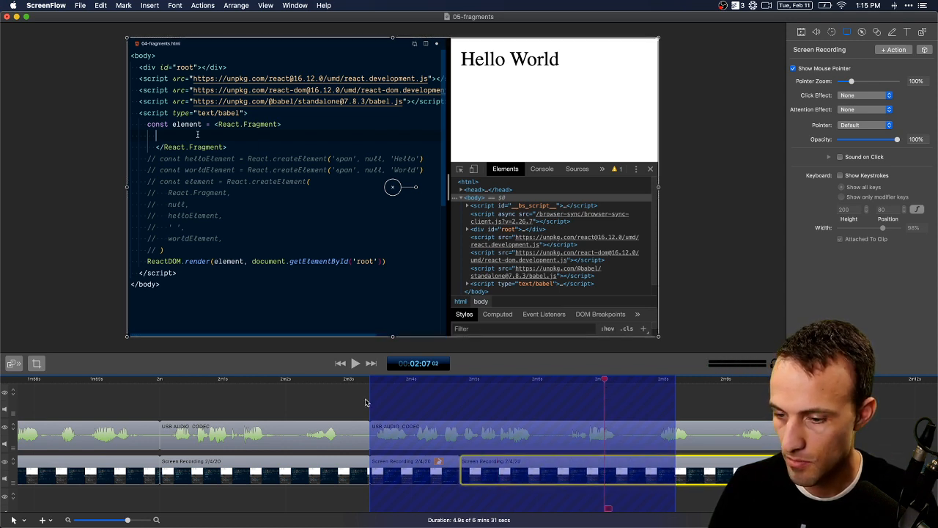
# Shift the narration after 2m 3.3s about 0.7 s later and return the sped-up recording piece to 2m 3.3s
pyautogui.moveTo(434, 411); pyautogui.dragTo(546, 477)
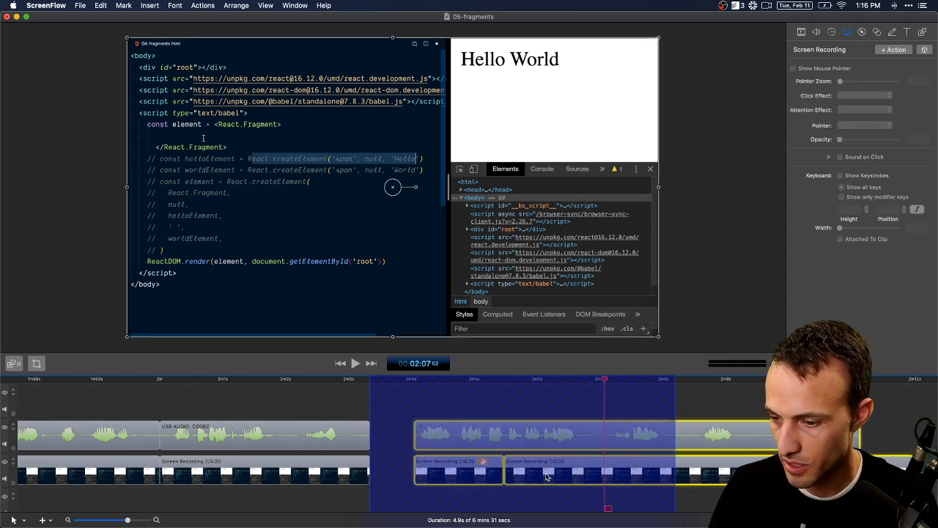
pyautogui.moveTo(425, 469); pyautogui.dragTo(381, 469)
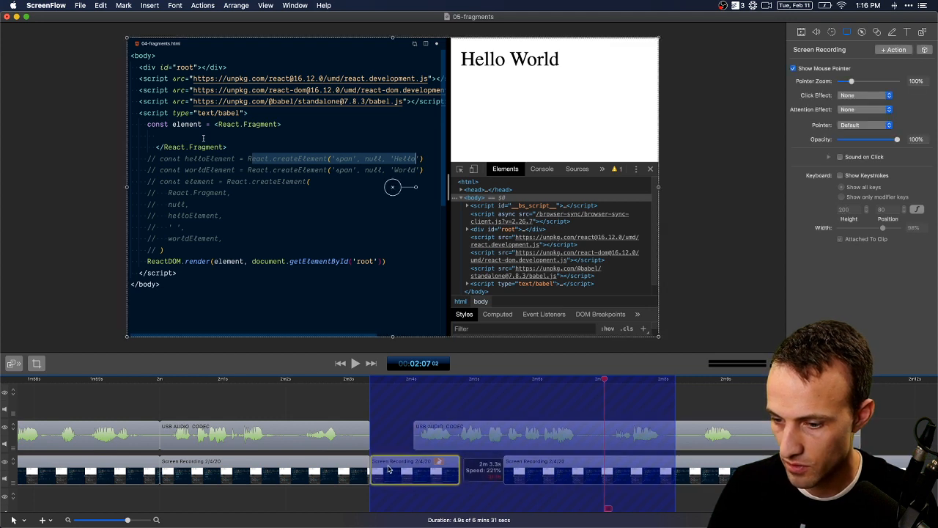
# Split the narration at 2:03:01, delete the short remnant after the cut, and move the second recording piece back against the sped-up one
pyautogui.click(352, 380)
pyautogui.click(359, 434)
pyautogui.press('t')
pyautogui.press('Delete')
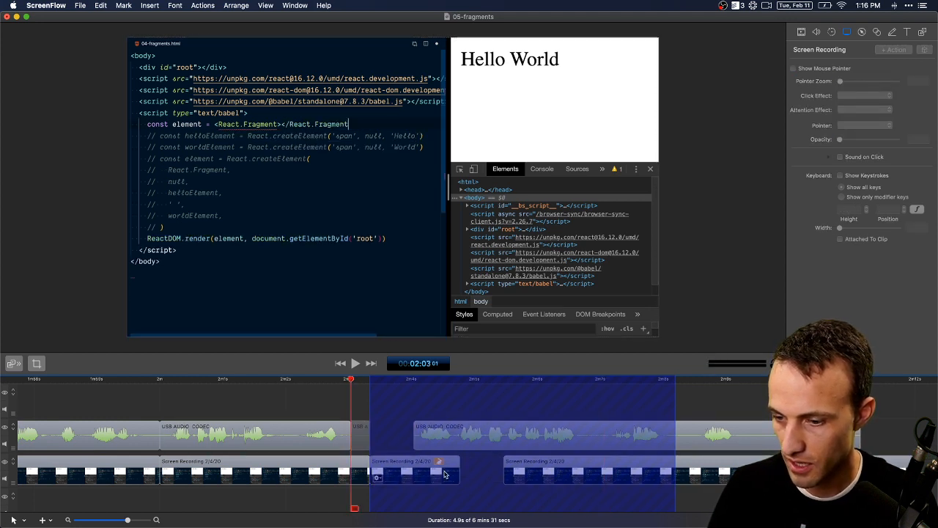
pyautogui.moveTo(543, 479); pyautogui.dragTo(500, 480)
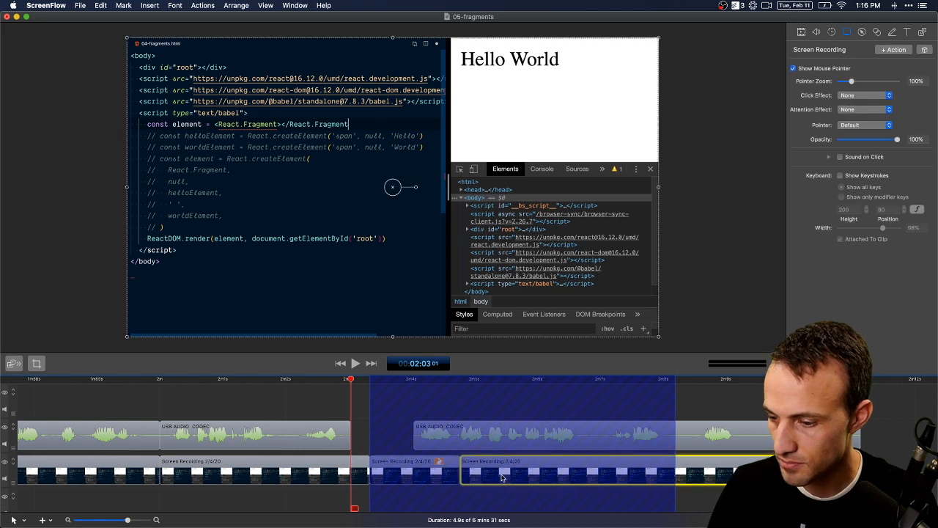
# Preview the retimed section from 2:03:01, and ripple delete the 4.6 s stretch from 2:10:21 to 2:15:09 in all tracks
pyautogui.press('space')
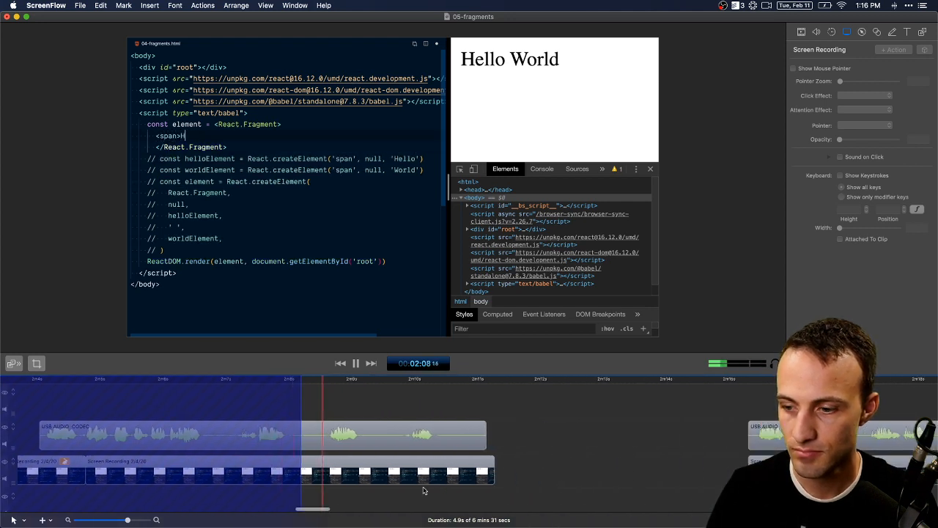
pyautogui.press('space')
pyautogui.press('Right')
pyautogui.press('Right')
pyautogui.press('Right')
pyautogui.press('Right')
pyautogui.press('Right')
pyautogui.press('Right')
pyautogui.press('Right')
pyautogui.press('Right')
pyautogui.press('Right')
pyautogui.press('Right')
pyautogui.press('Right')
pyautogui.press('Right')
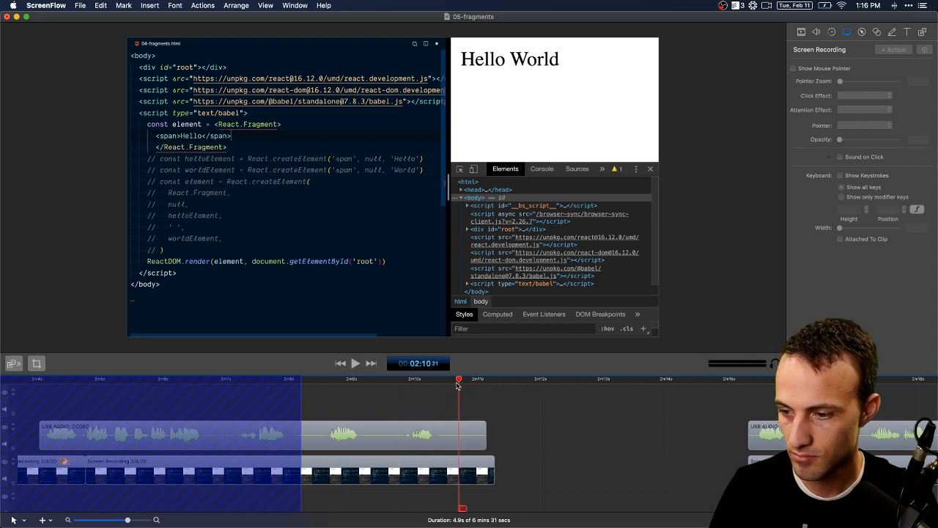
pyautogui.moveTo(459, 381); pyautogui.dragTo(746, 390)
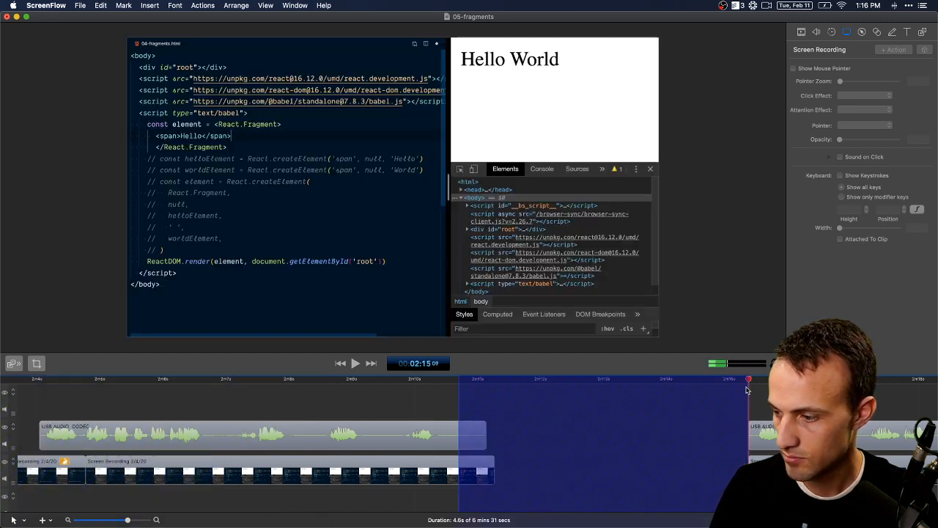
pyautogui.press('Delete')
# Preview the narration and span typing after the 2:10:21 cut, and scrub back to 2:14:12 in the pause before the next phrase
pyautogui.press('space')
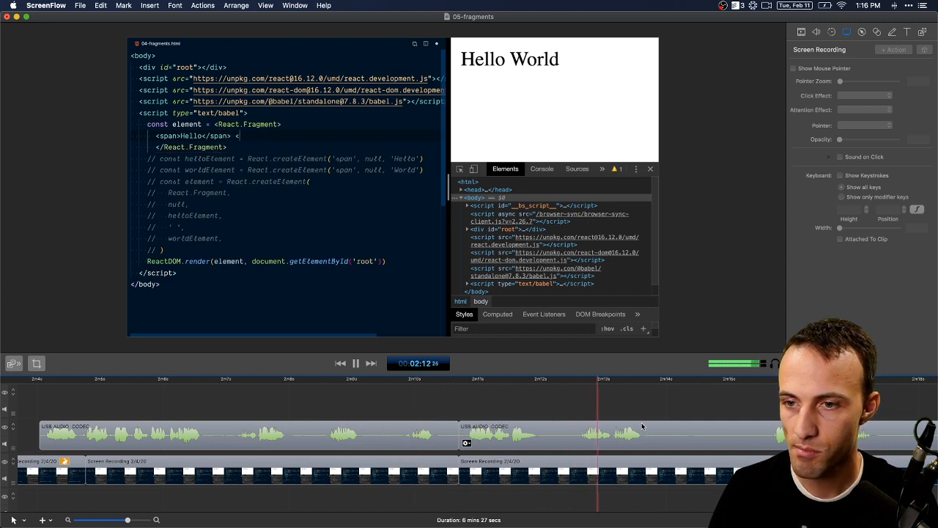
pyautogui.hscroll(10, 642, 426)
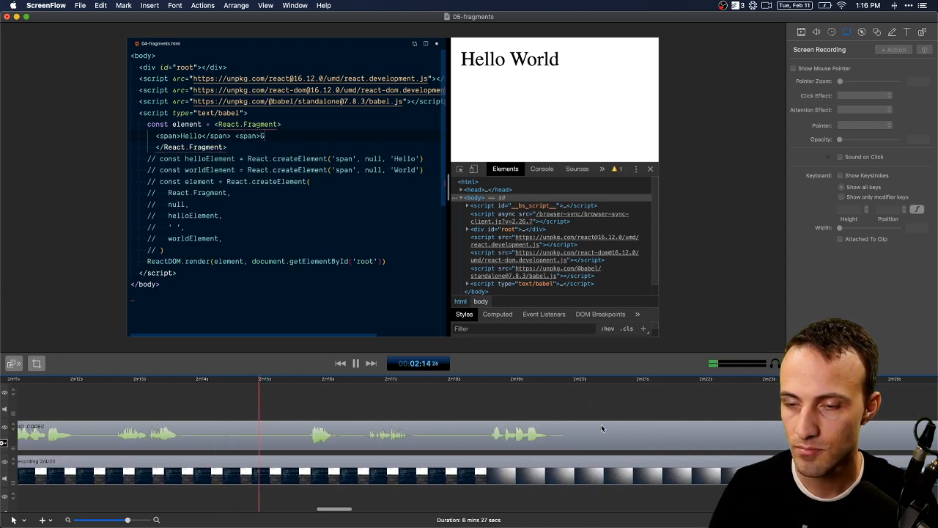
pyautogui.press('space')
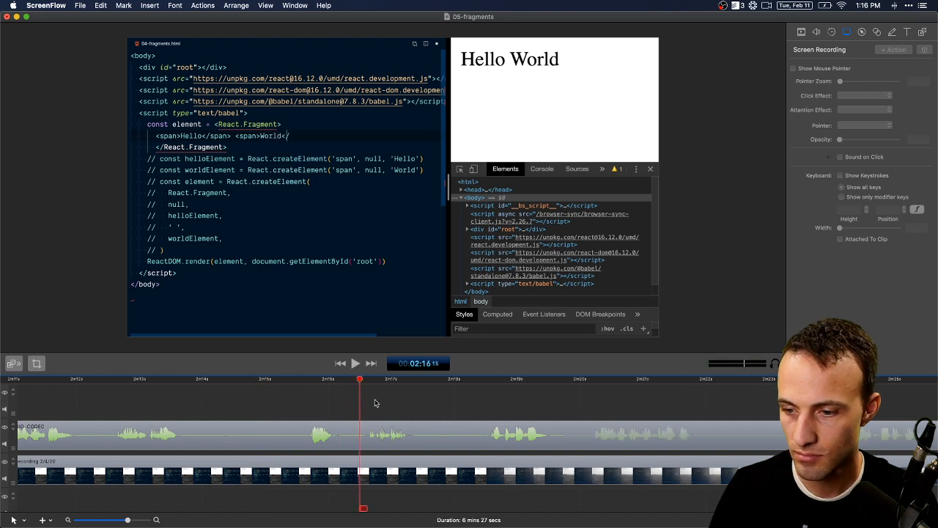
pyautogui.click(359, 381)
pyautogui.moveTo(359, 381); pyautogui.dragTo(227, 402)
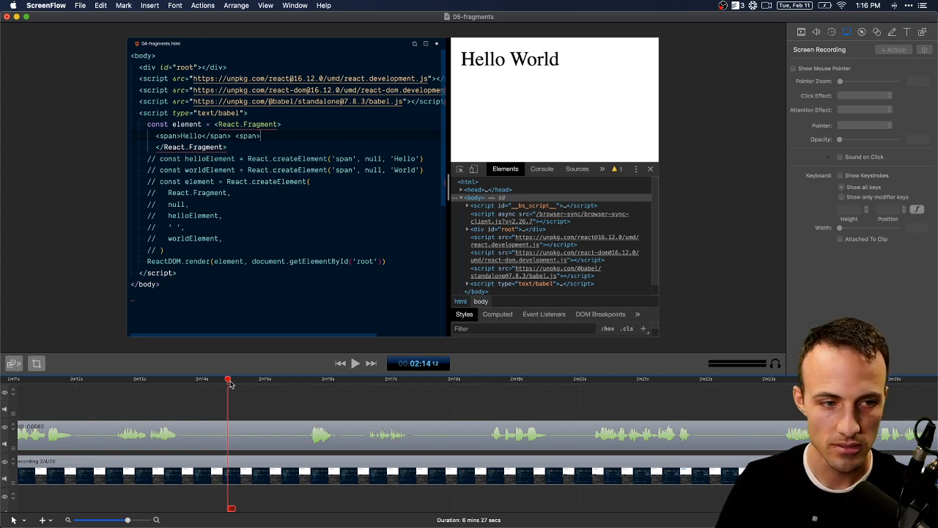
pyautogui.press('super+Tab')
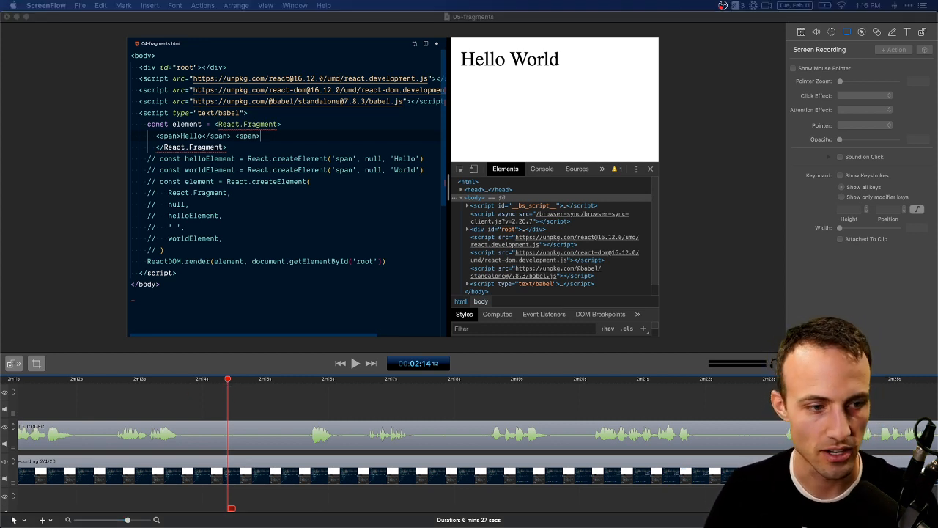